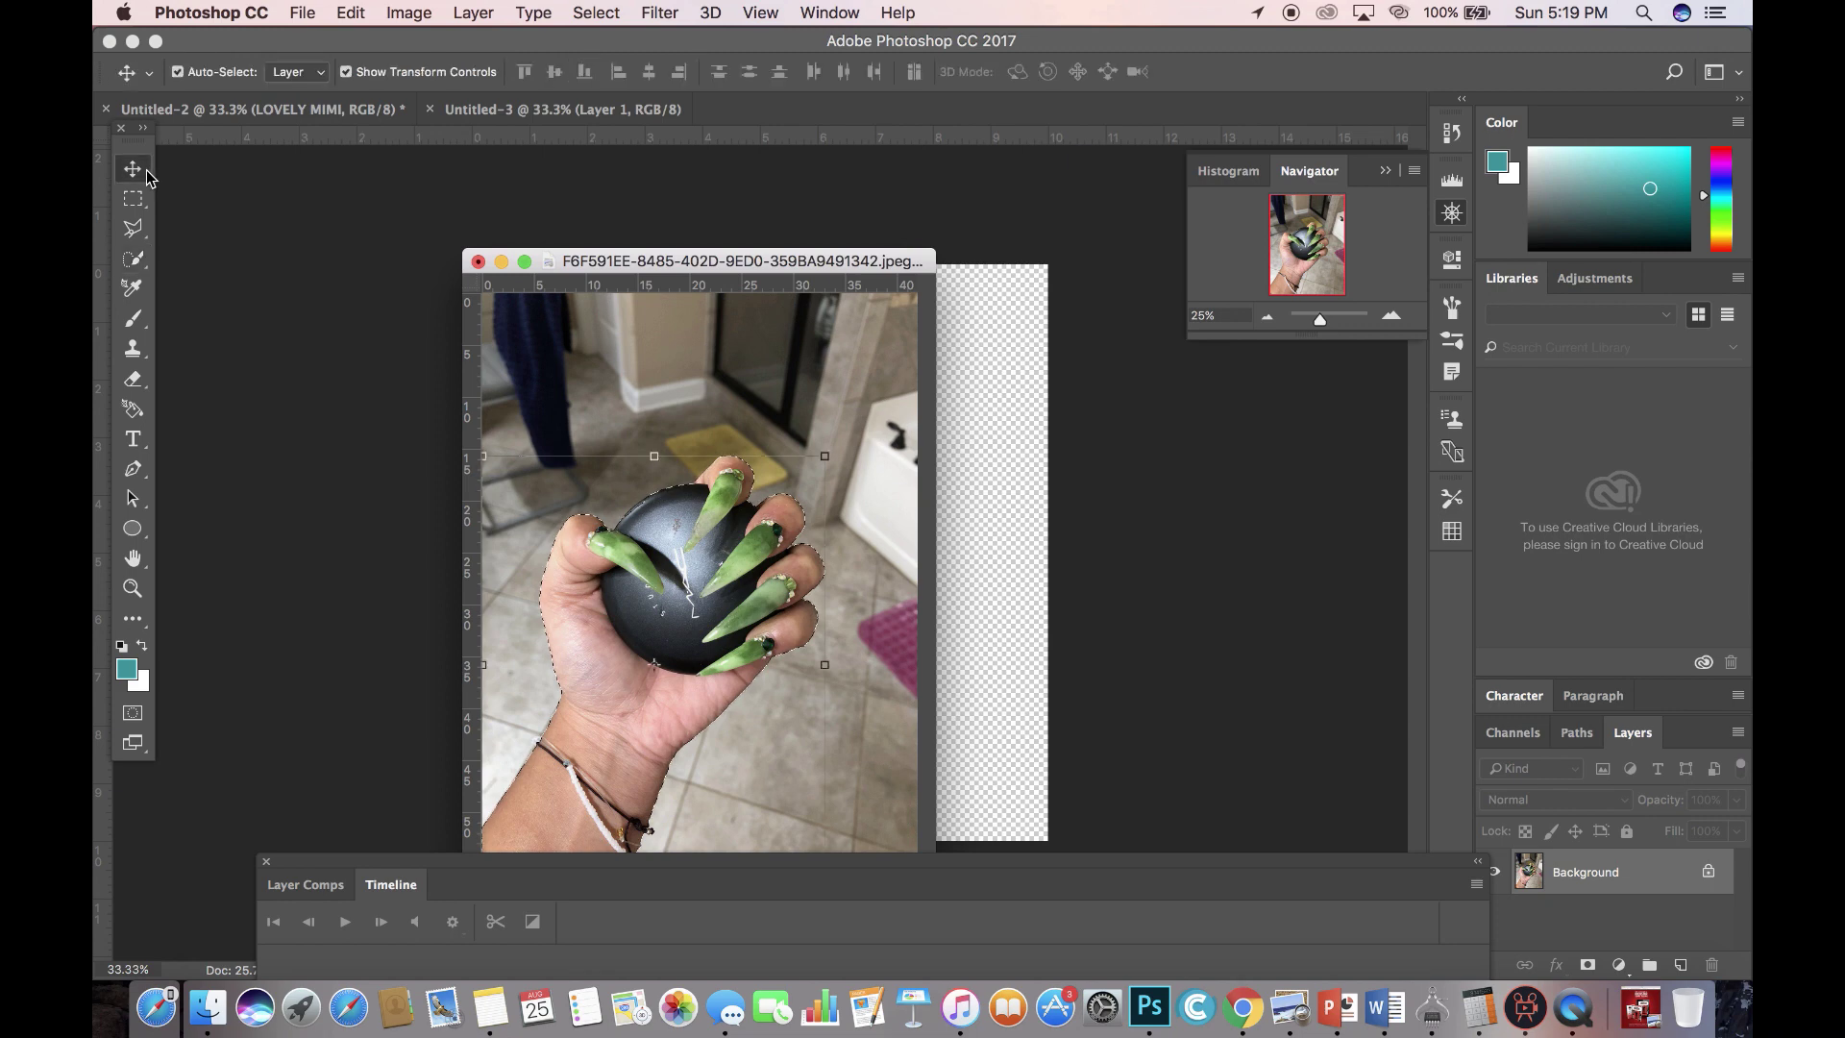
# Move the cut-out hand into the Untitled-3 composition and scale it to about 64% width and 63% height.
pyautogui.moveTo(786, 535); pyautogui.dragTo(896, 372)
pyautogui.moveTo(988, 296); pyautogui.dragTo(863, 462)
pyautogui.moveTo(804, 516); pyautogui.dragTo(834, 388)
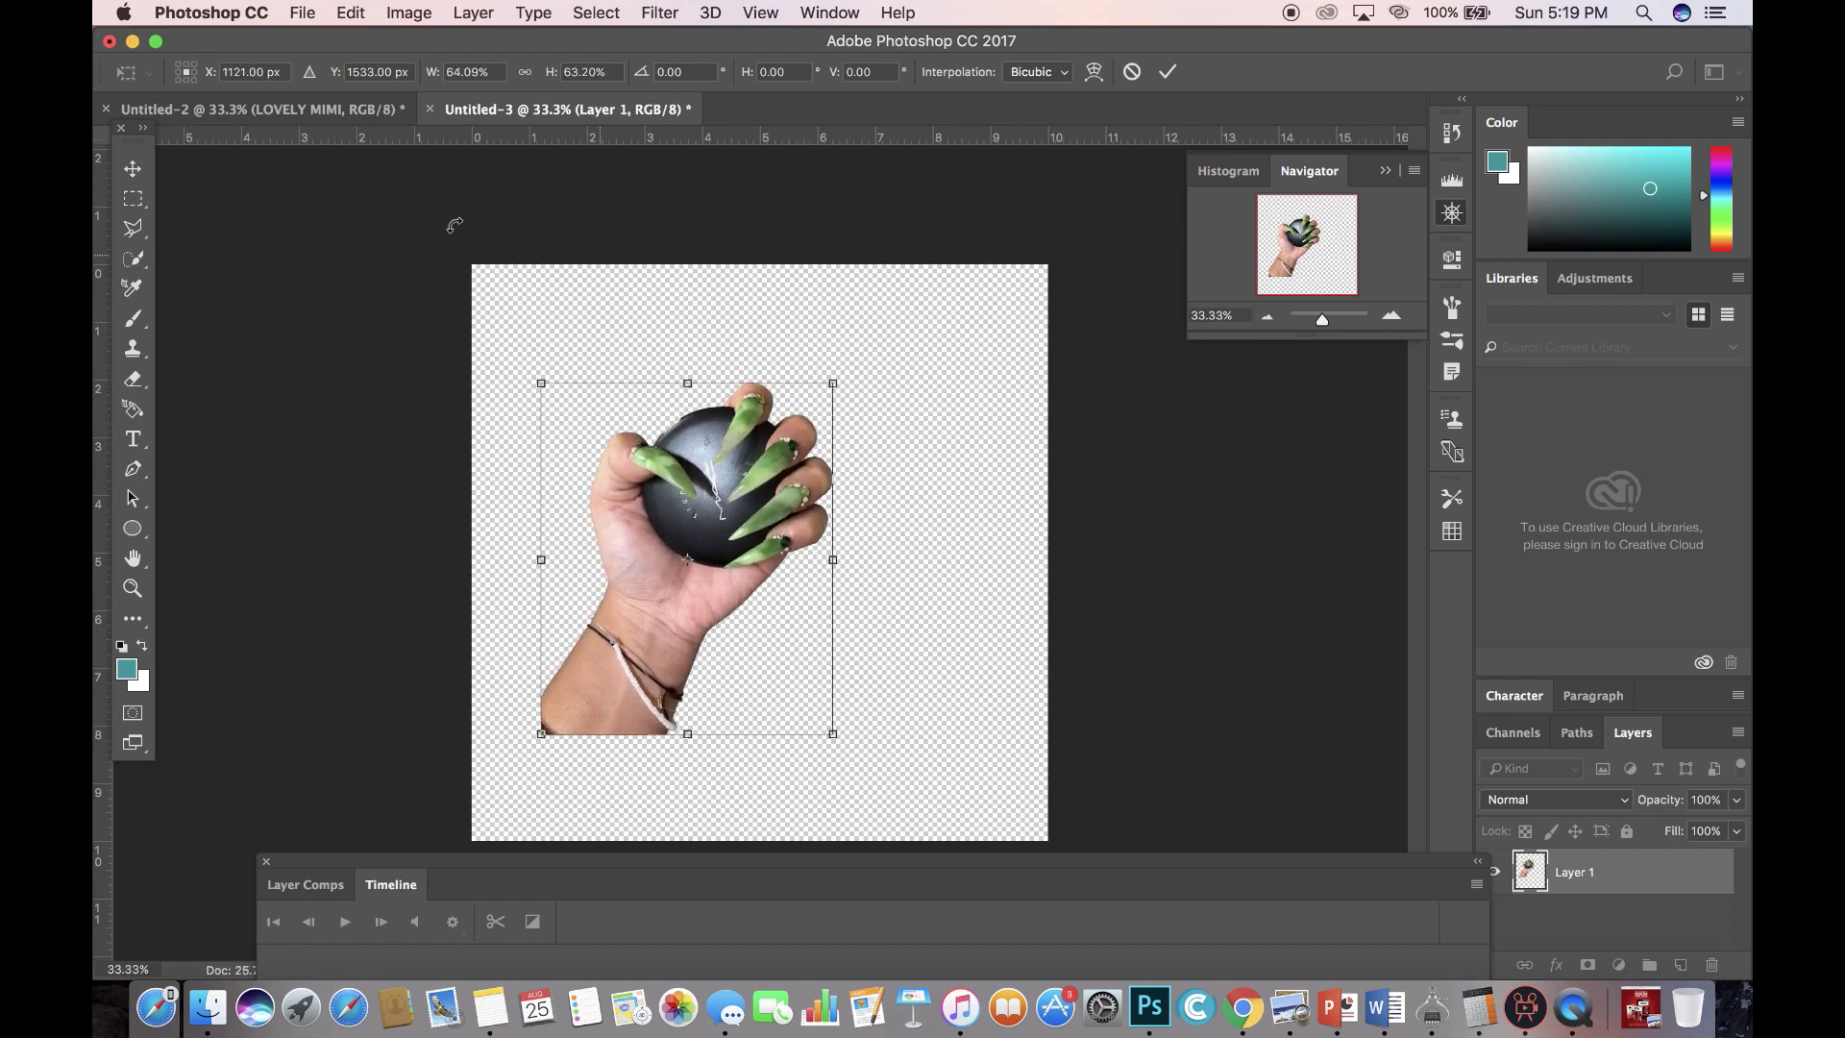
pyautogui.click(133, 173)
pyautogui.click(1150, 363)
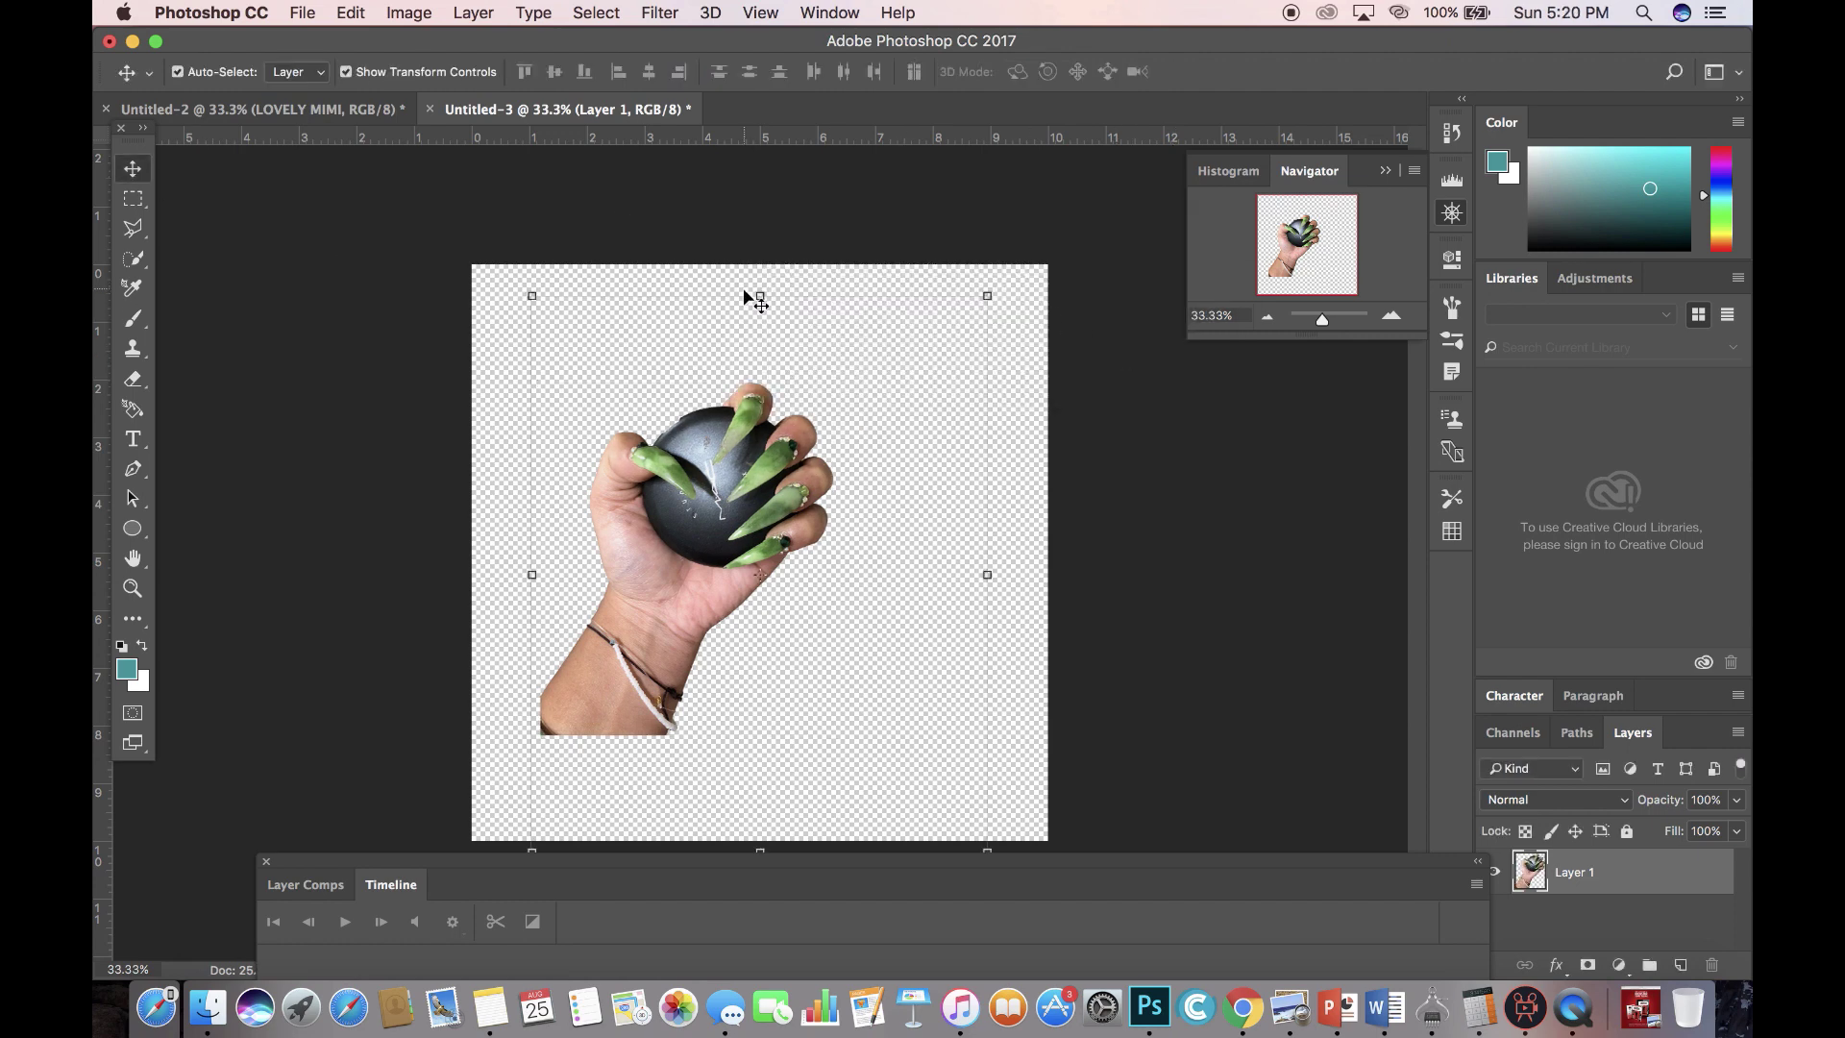
# Open the anatomical heart image from Downloads and place the heart beside the hand in Untitled-3.
pyautogui.click(305, 12)
pyautogui.click(332, 63)
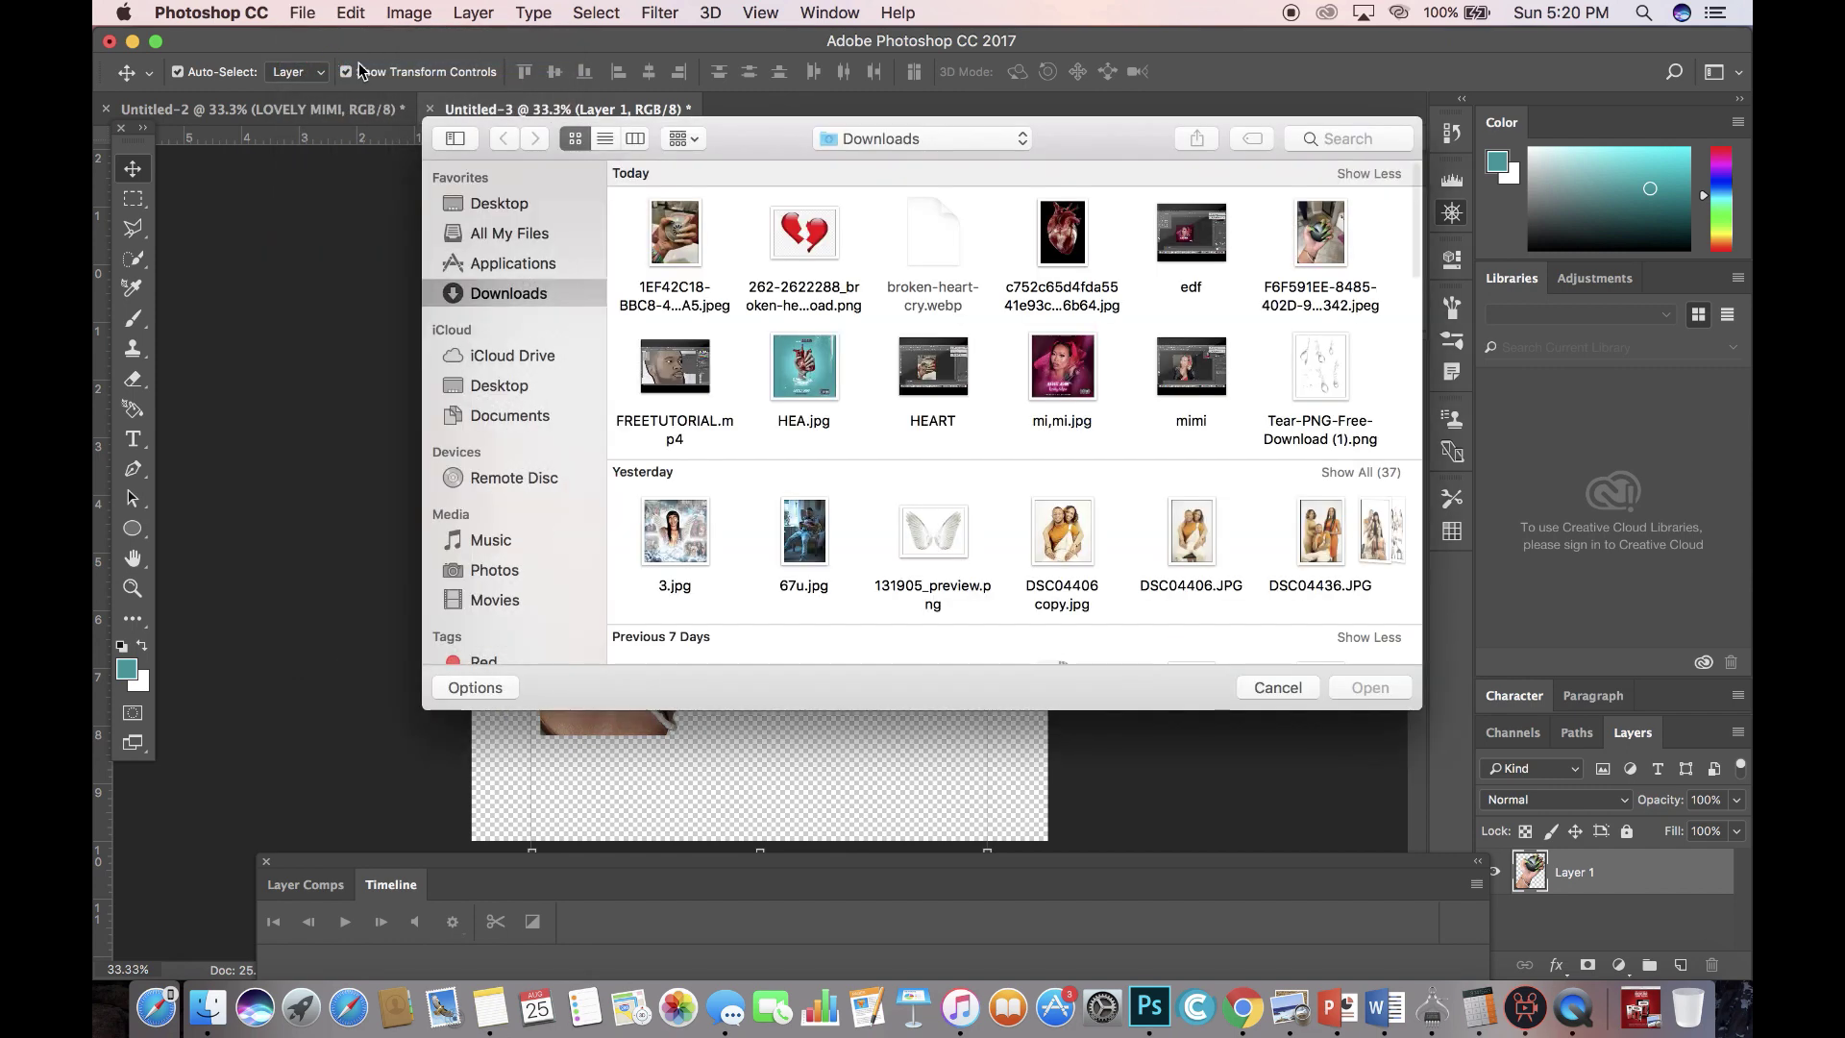
pyautogui.doubleClick(1083, 241)
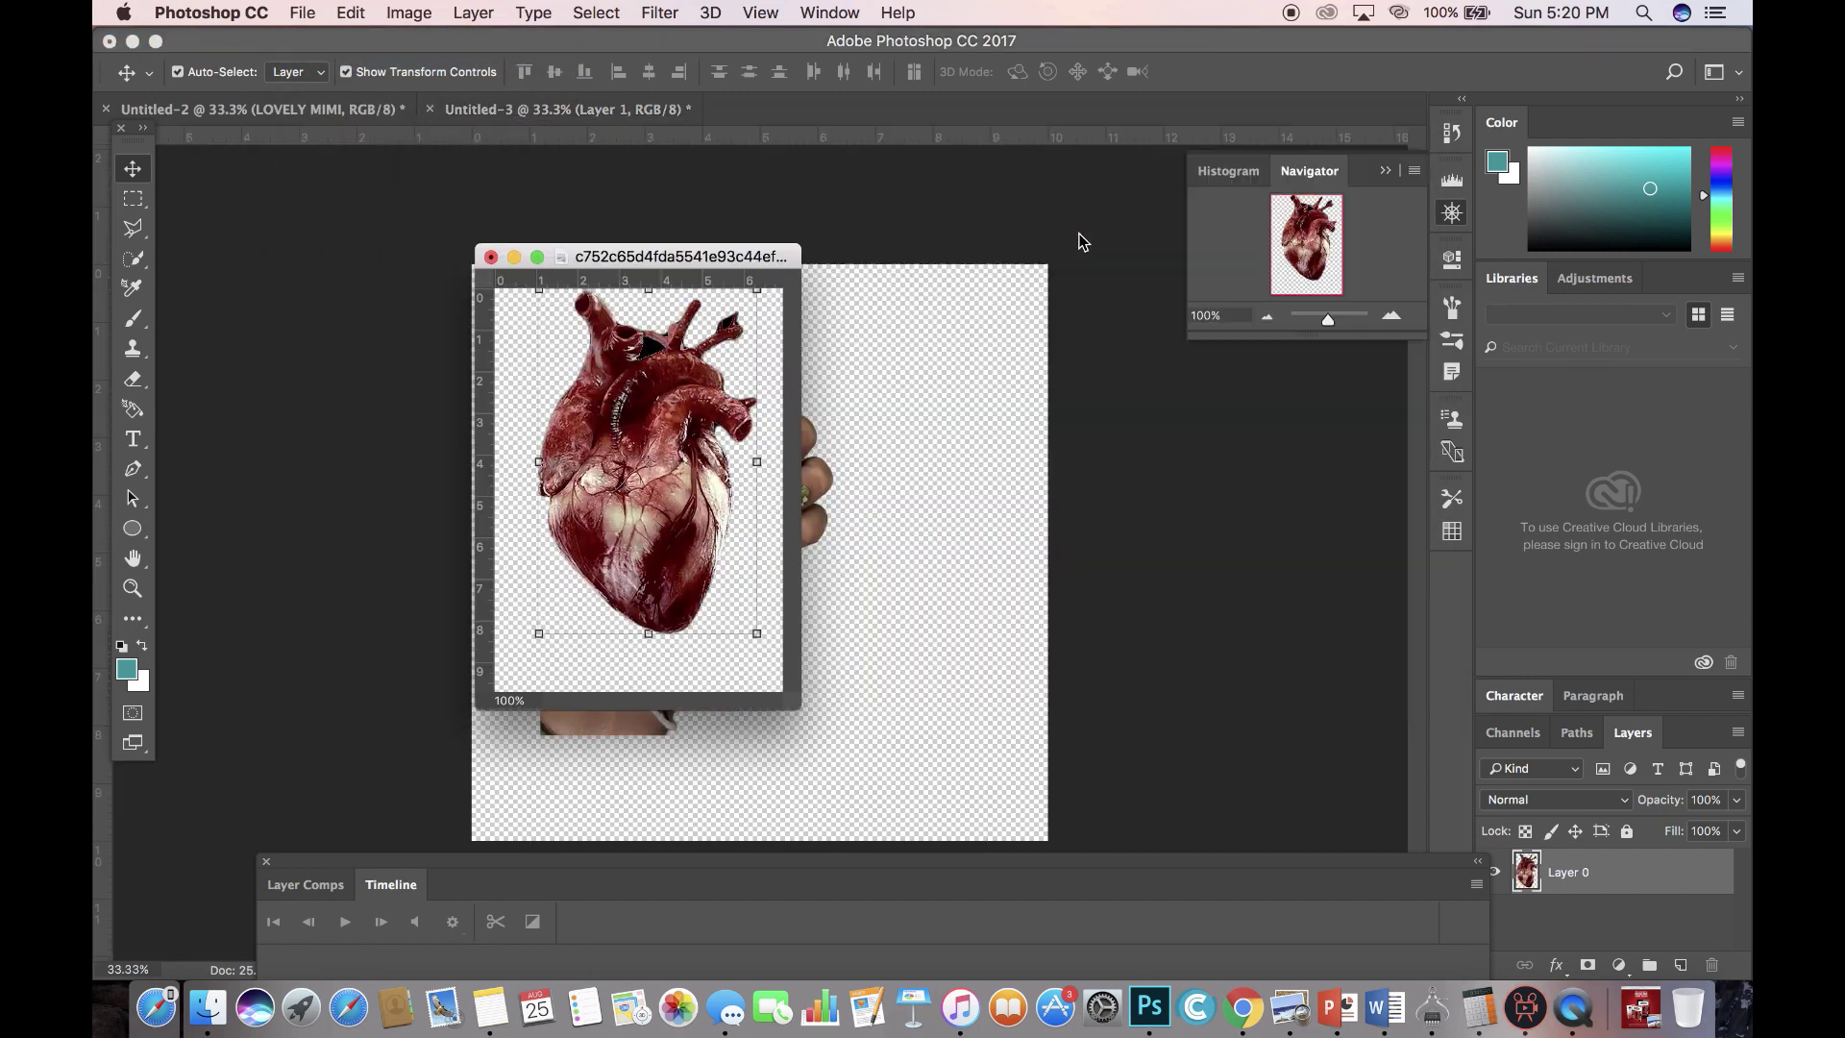
pyautogui.moveTo(663, 384); pyautogui.dragTo(838, 408)
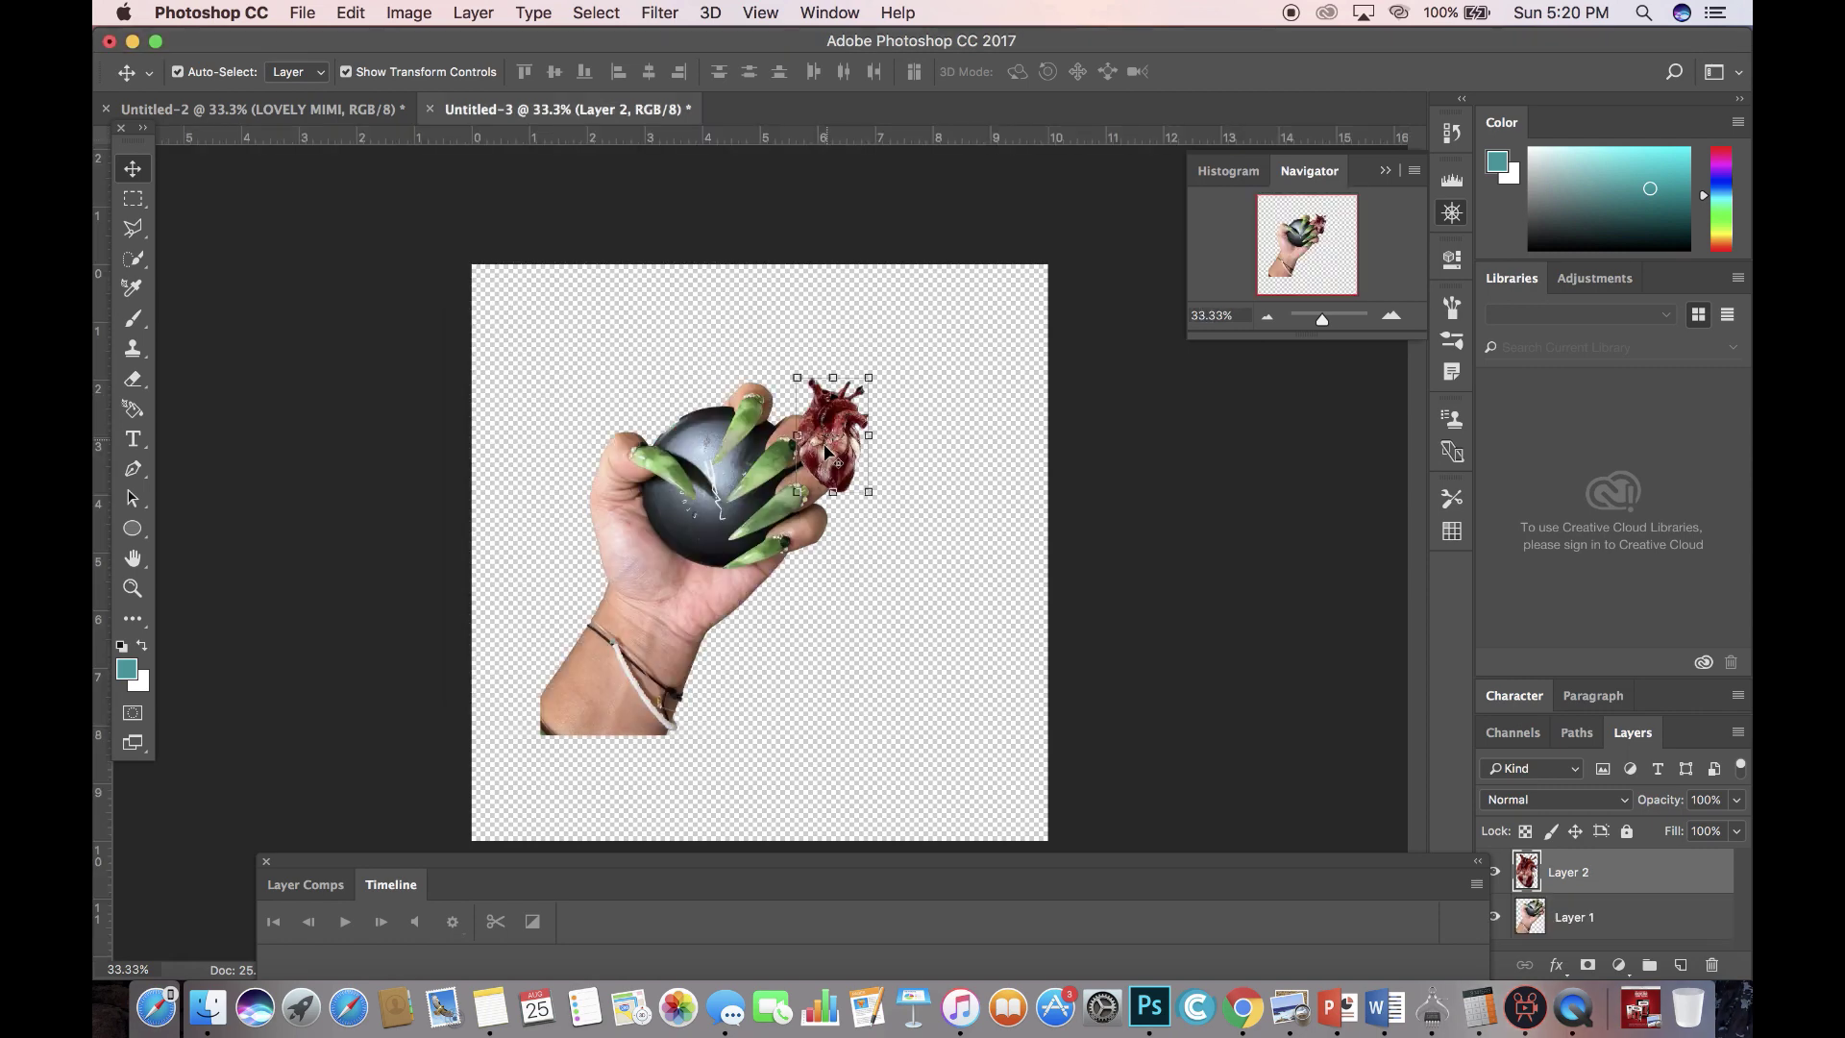
pyautogui.click(796, 490)
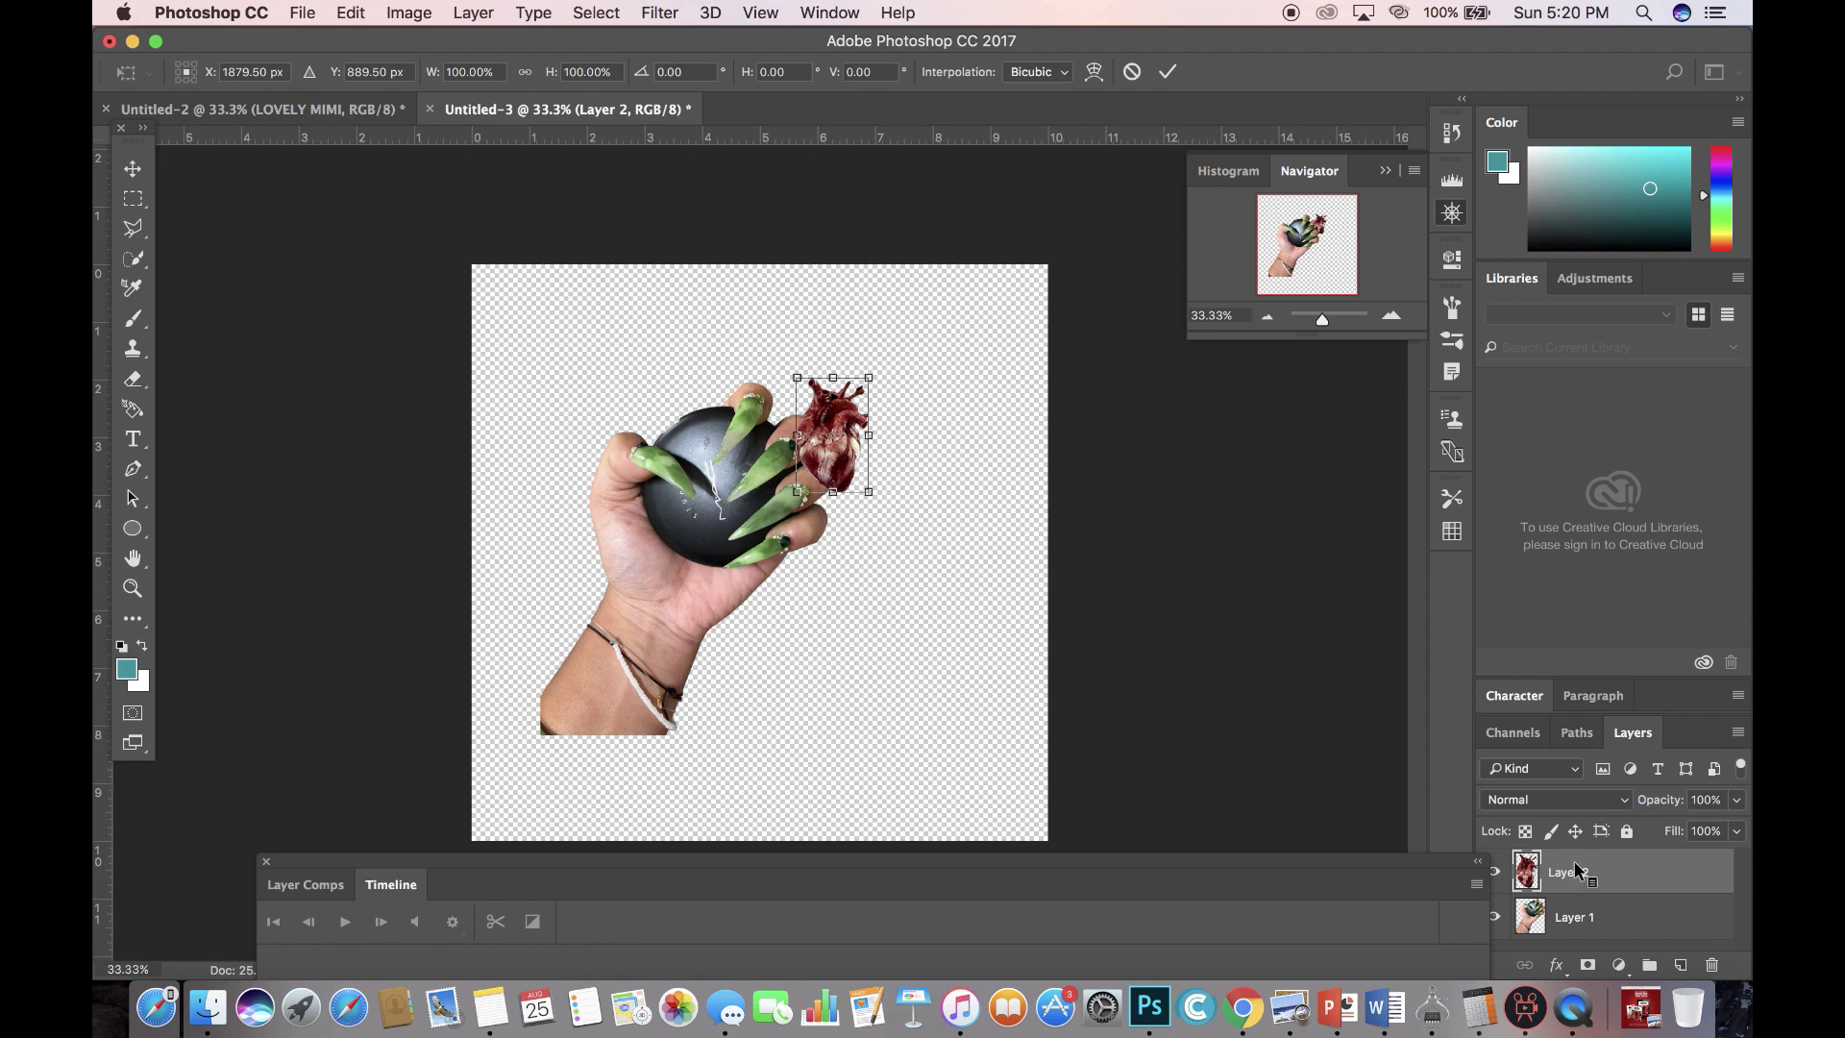
pyautogui.click(138, 179)
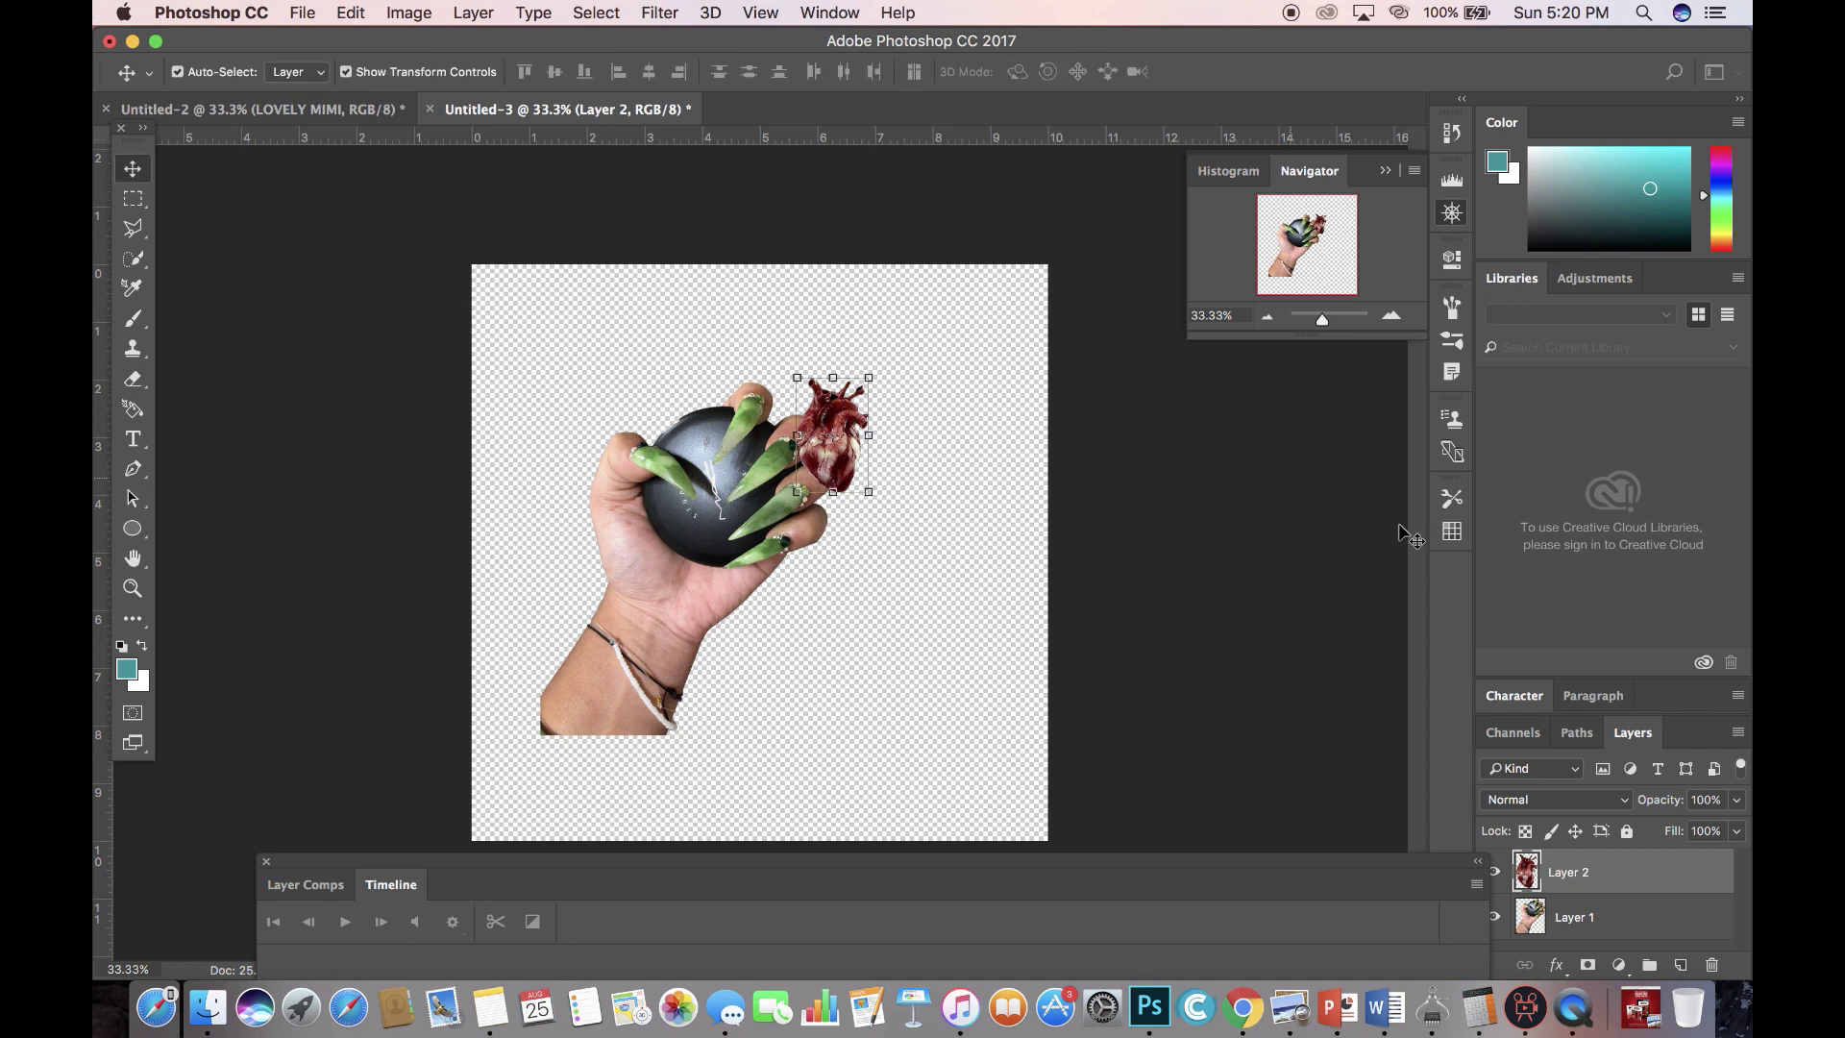
# Duplicate the heart layer as Layer 2 copy and hide the original heart layer.
pyautogui.rightClick(1630, 871)
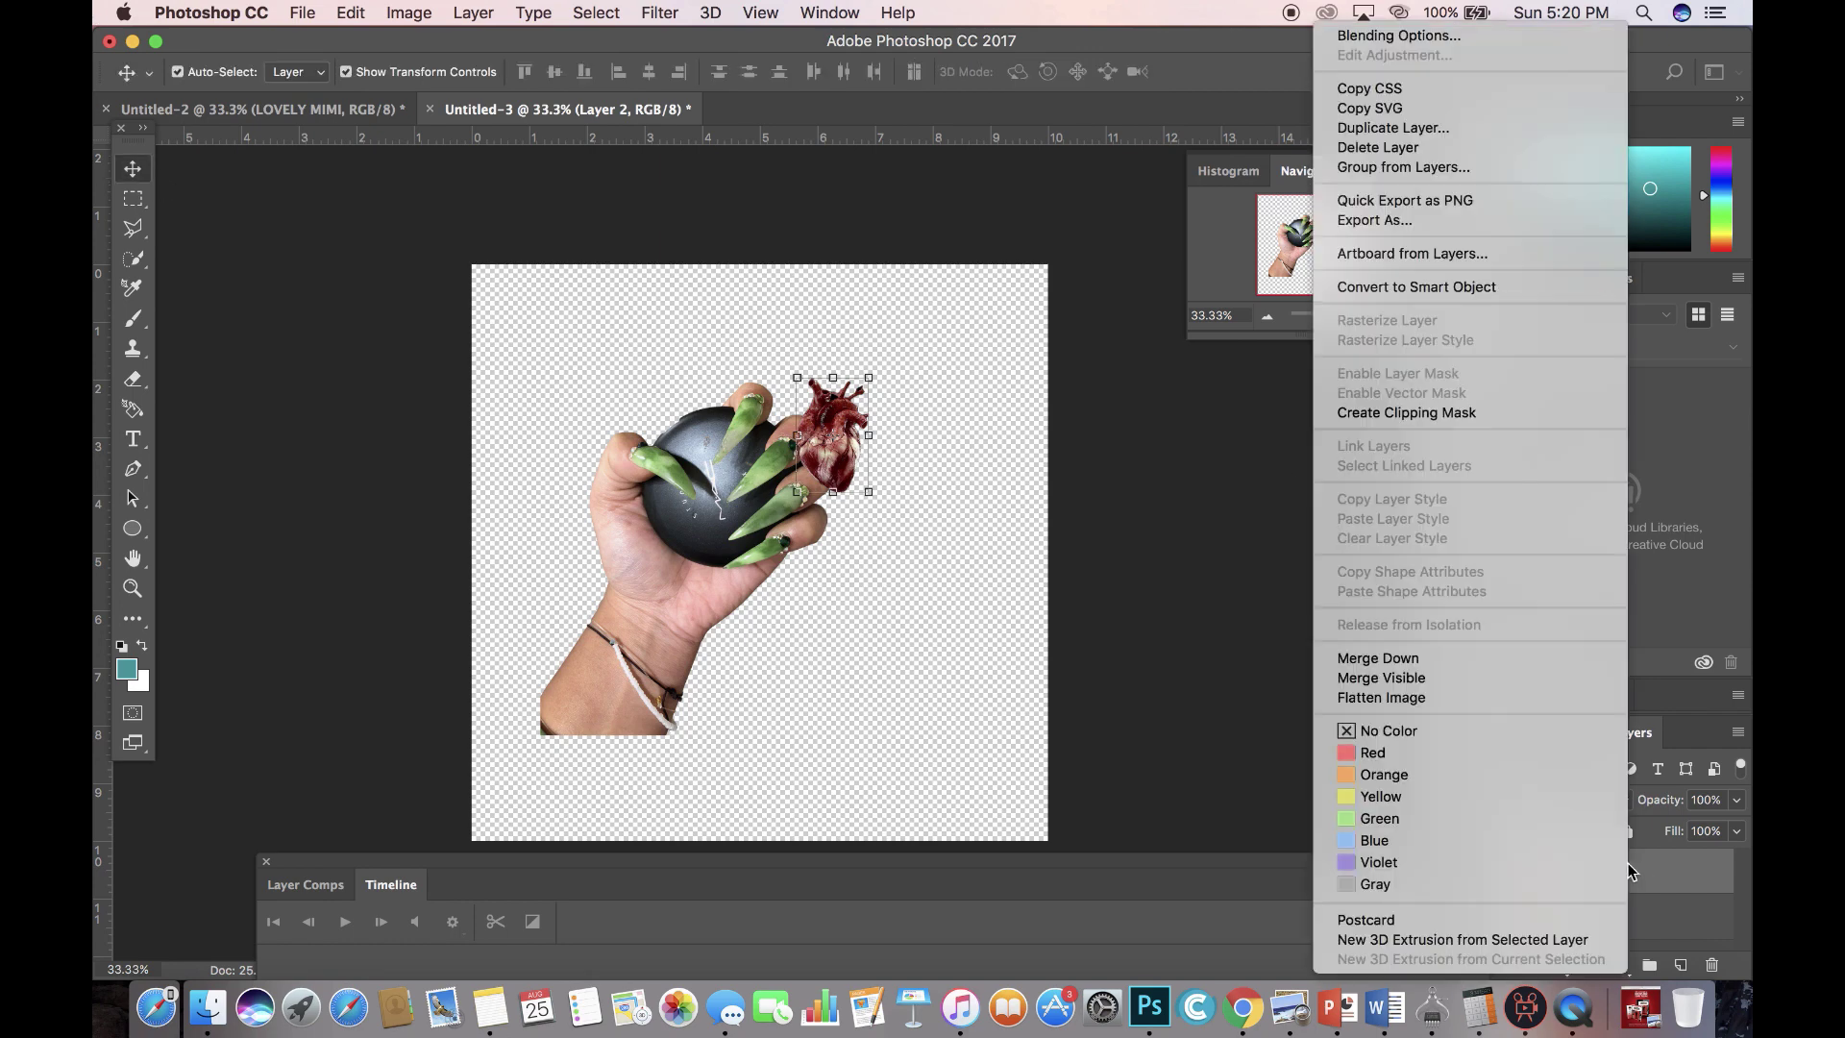
pyautogui.click(1385, 142)
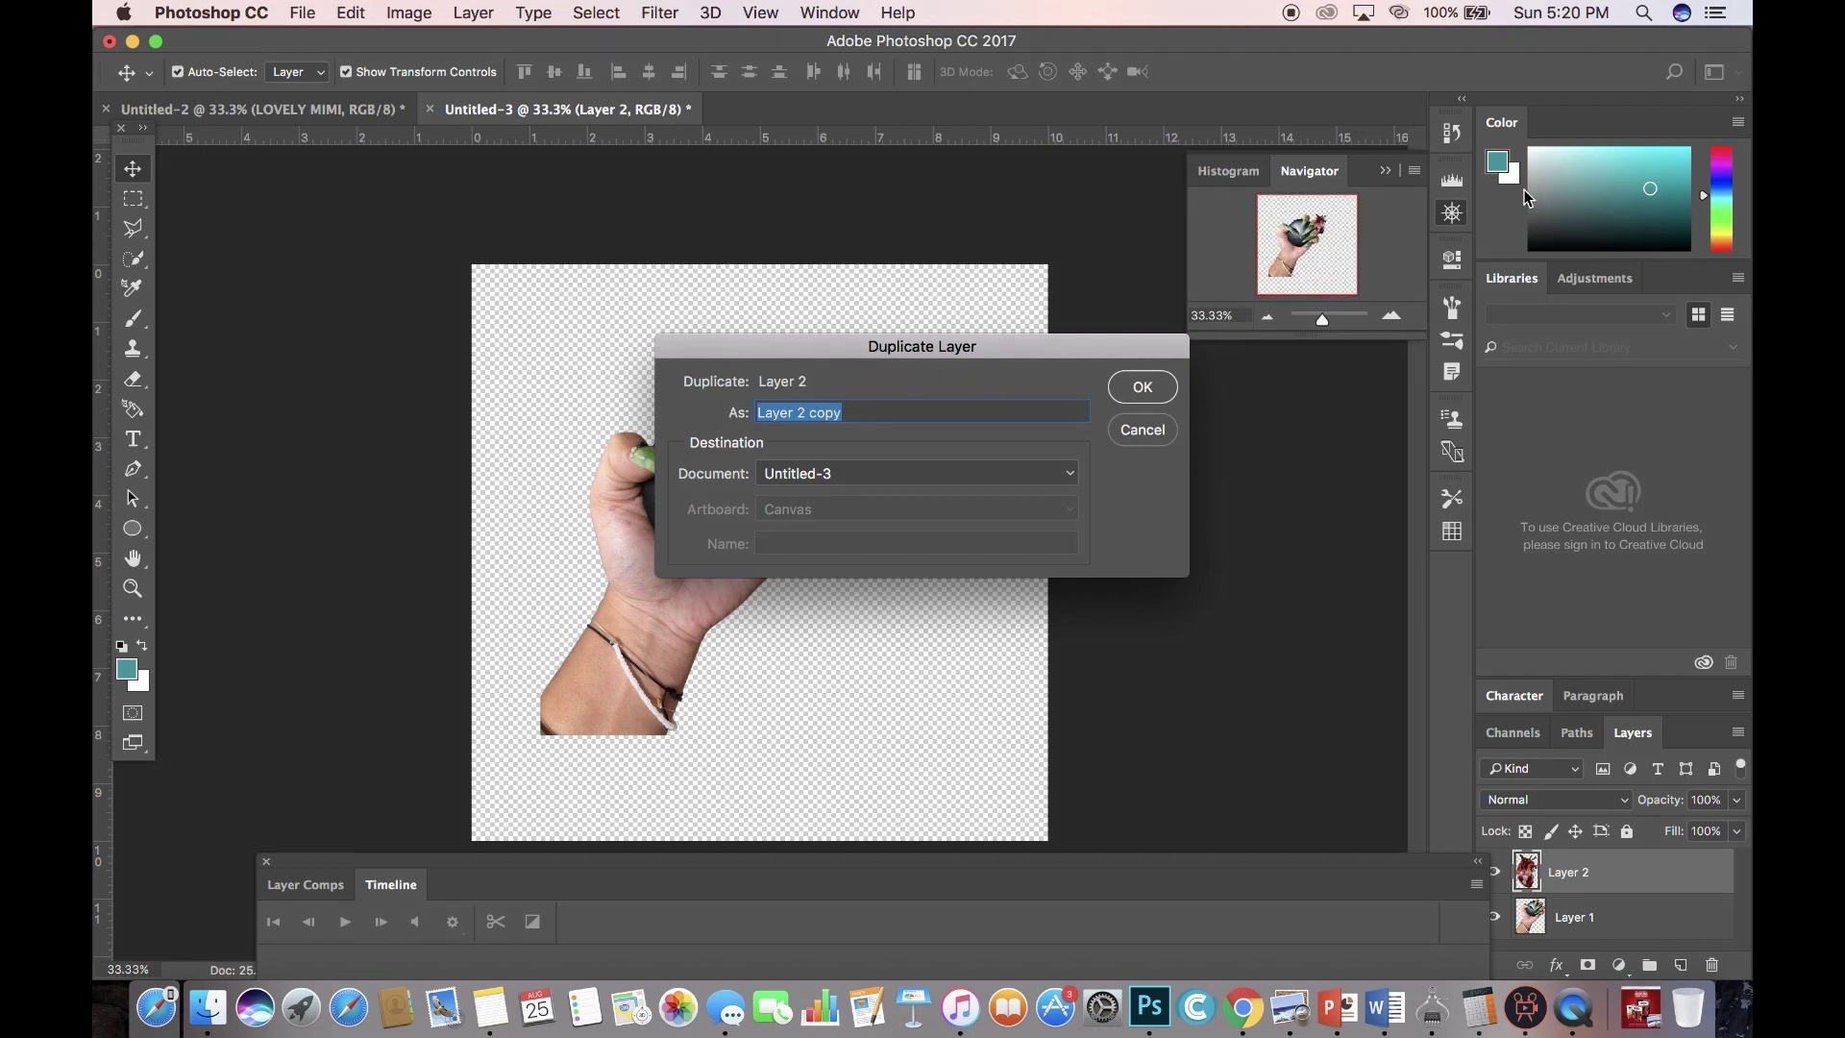
pyautogui.click(1142, 388)
pyautogui.click(1495, 917)
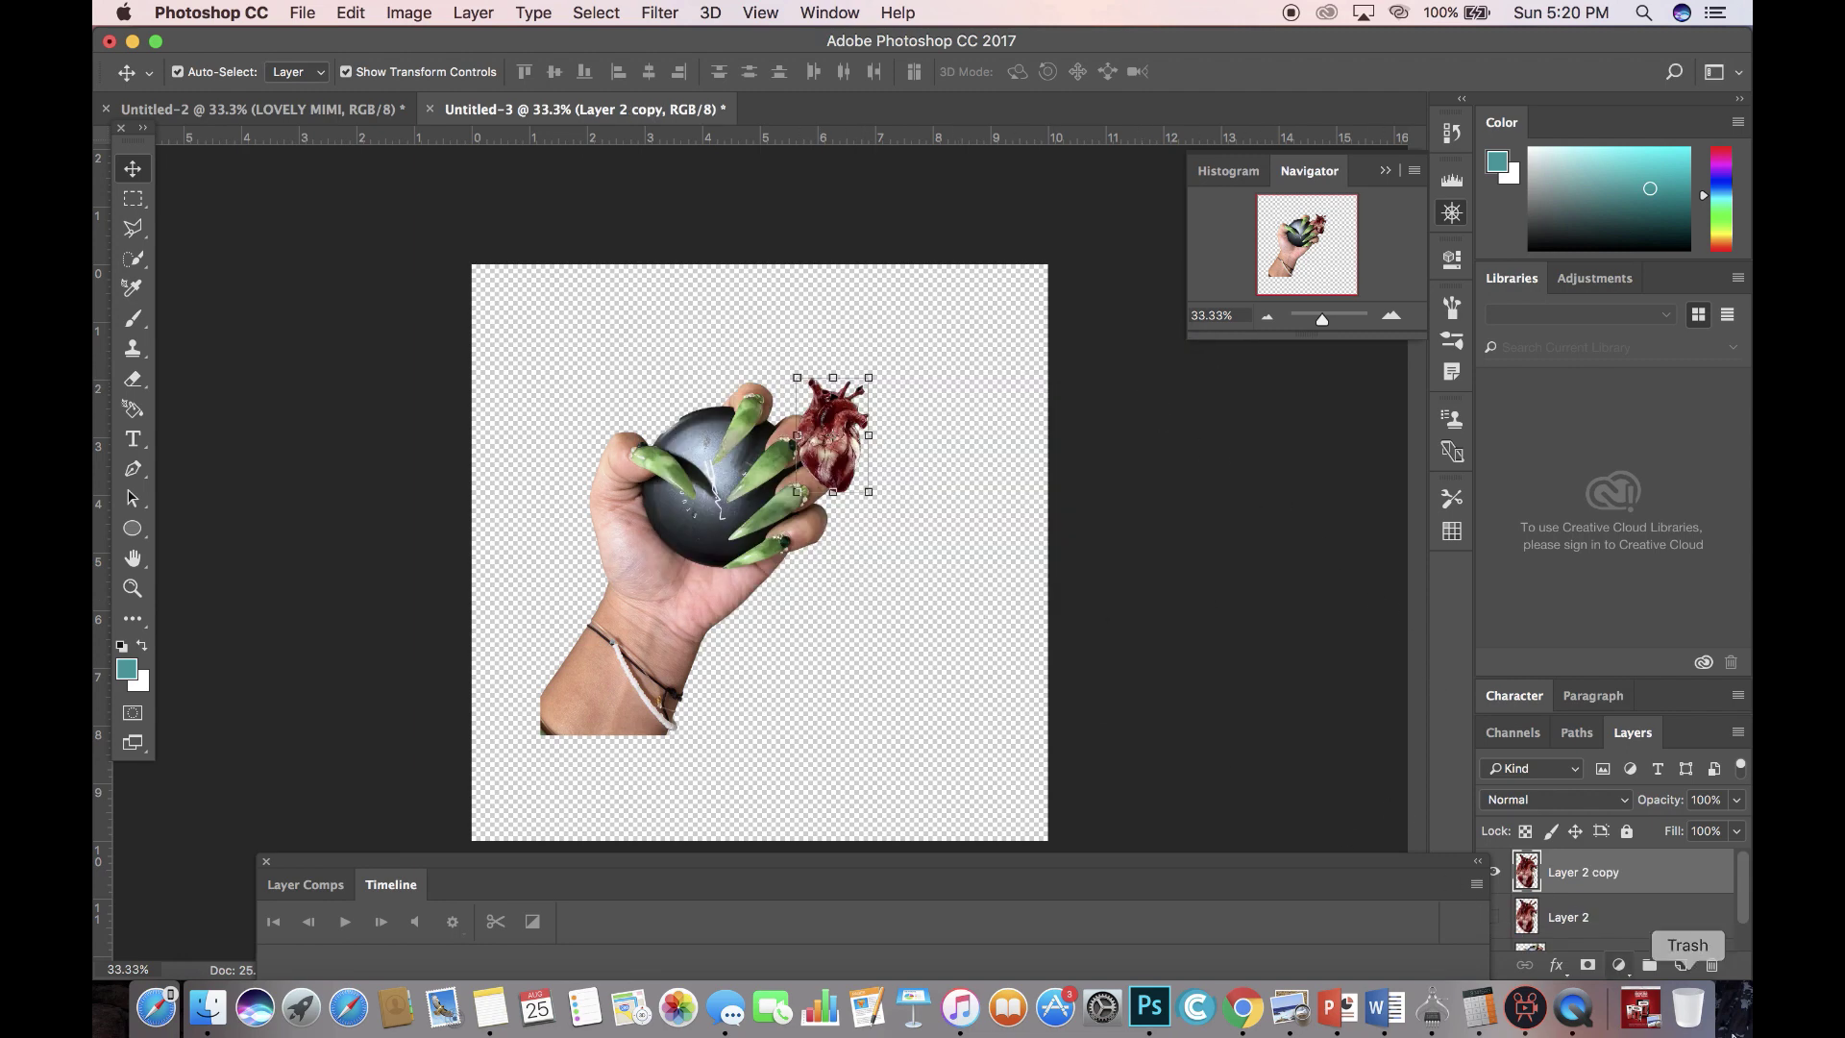
# Enlarge the duplicated heart to over three times its size and position it over the ball and fingers.
pyautogui.moveTo(793, 382); pyautogui.dragTo(709, 290)
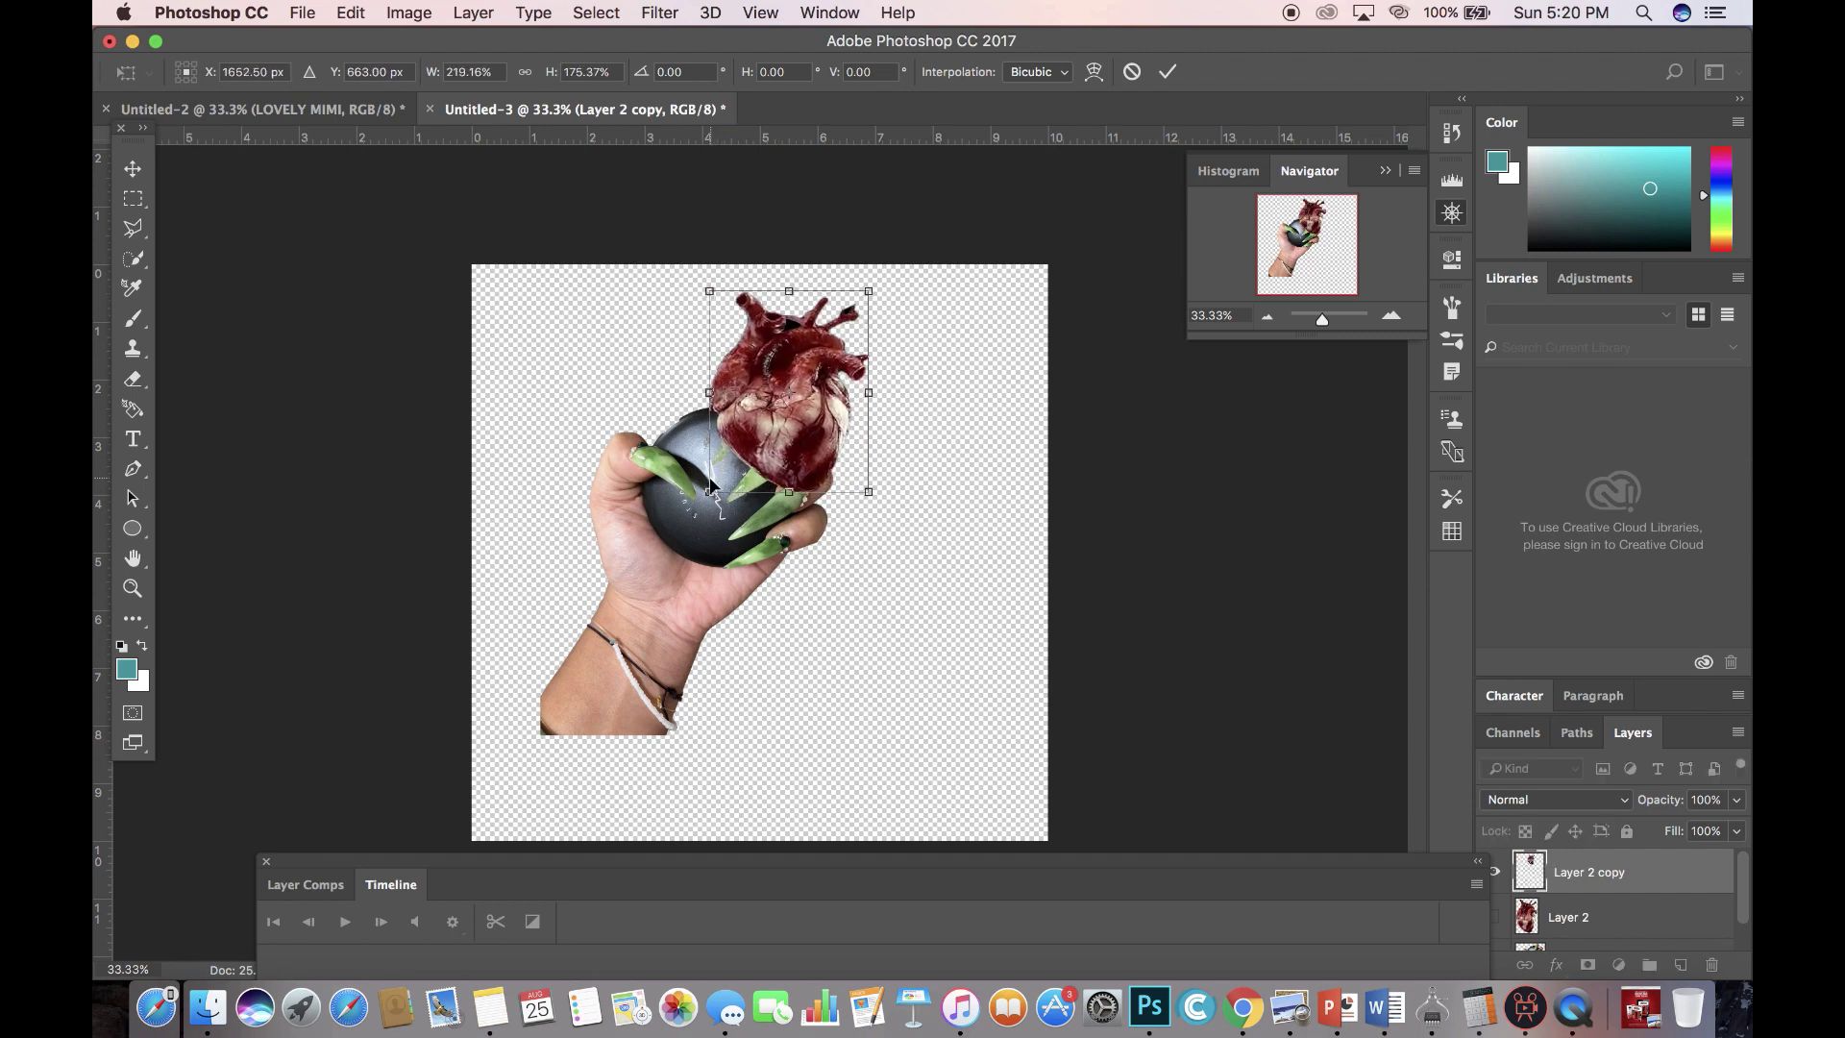
pyautogui.moveTo(709, 491); pyautogui.dragTo(611, 646)
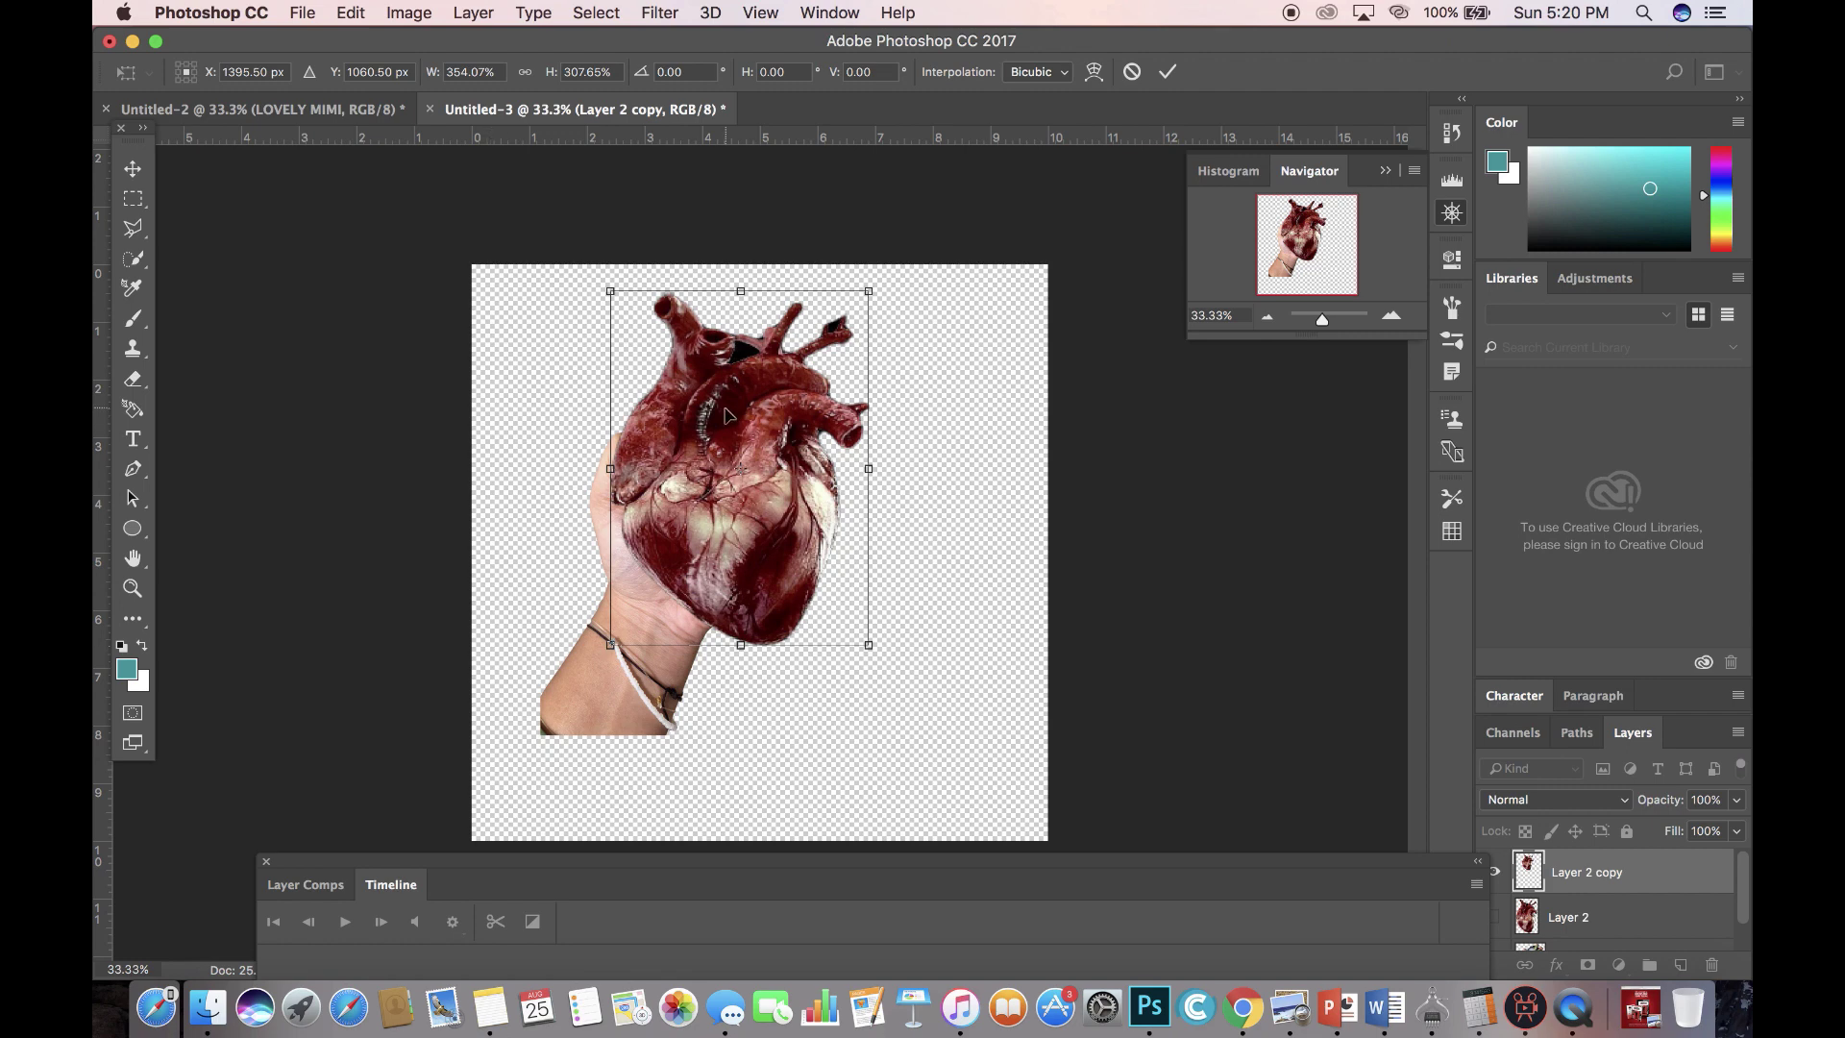
pyautogui.moveTo(708, 415); pyautogui.dragTo(690, 411)
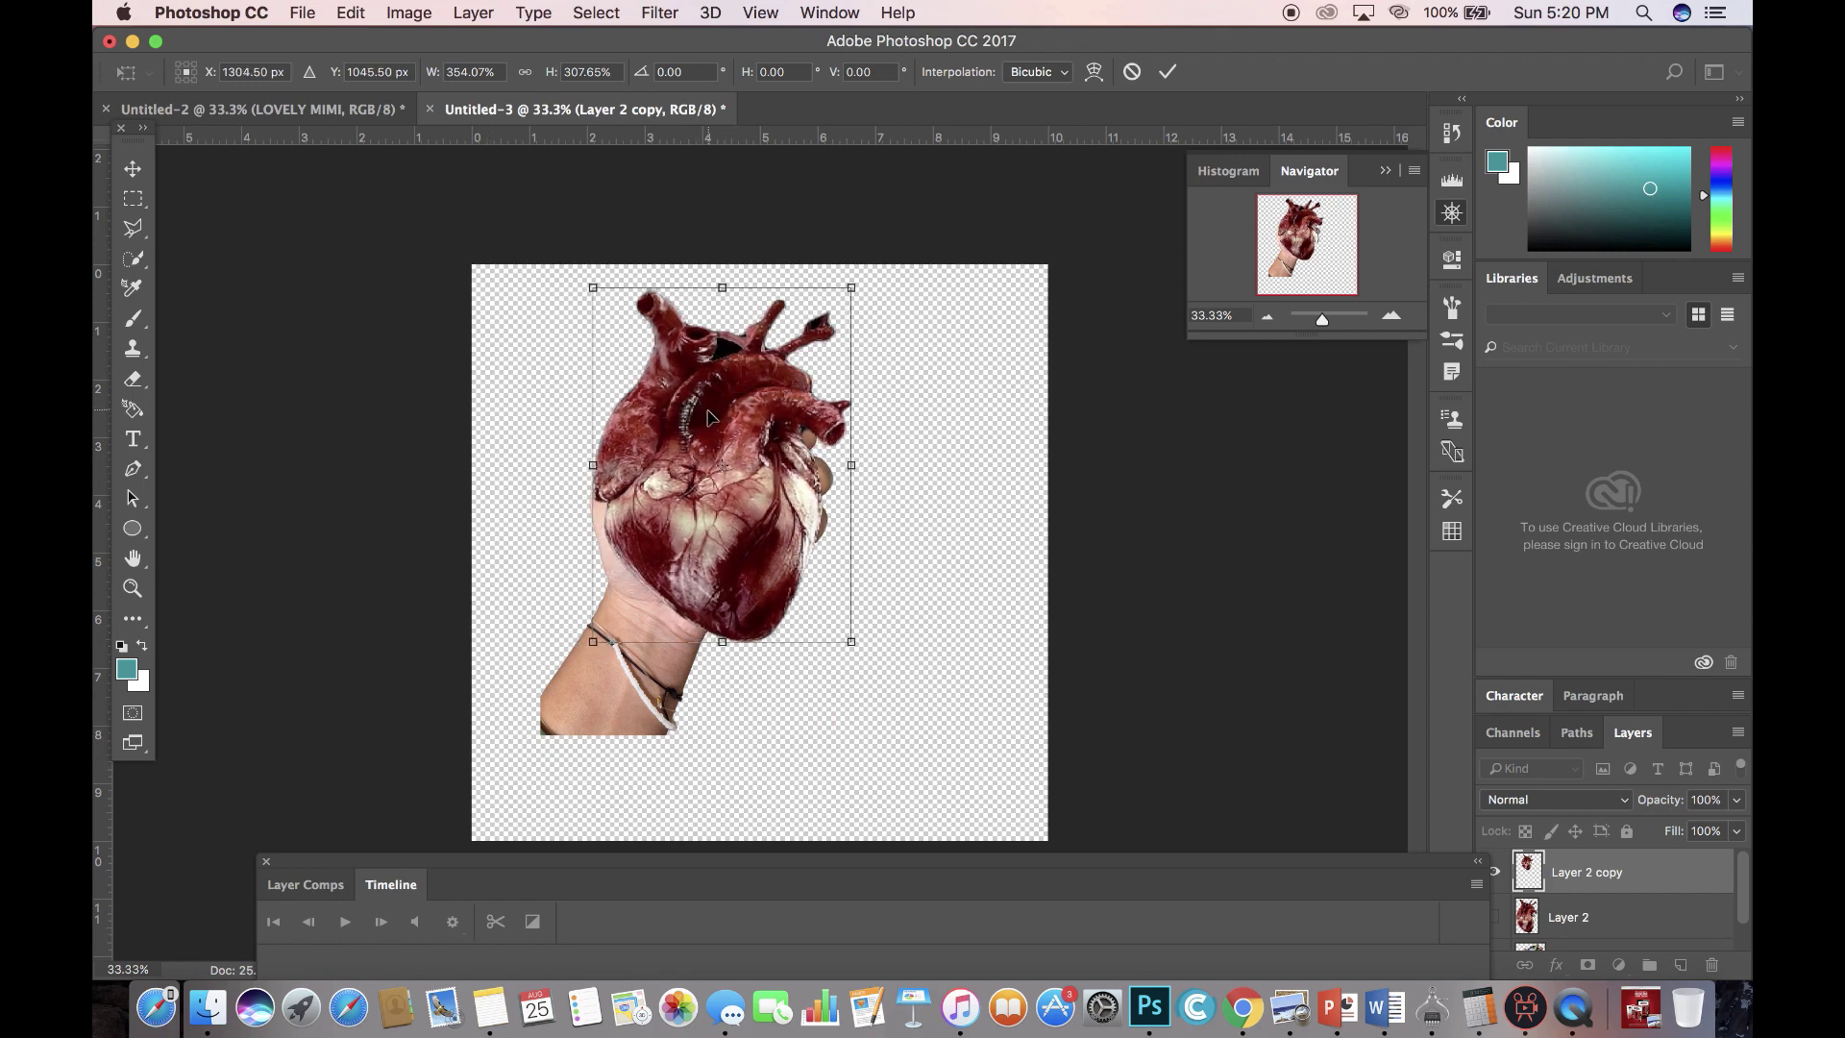
pyautogui.moveTo(854, 290); pyautogui.dragTo(861, 282)
pyautogui.click(132, 169)
pyautogui.click(1118, 363)
# Lower the heart copy's opacity to 32% so the hand shows through.
pyautogui.click(1737, 800)
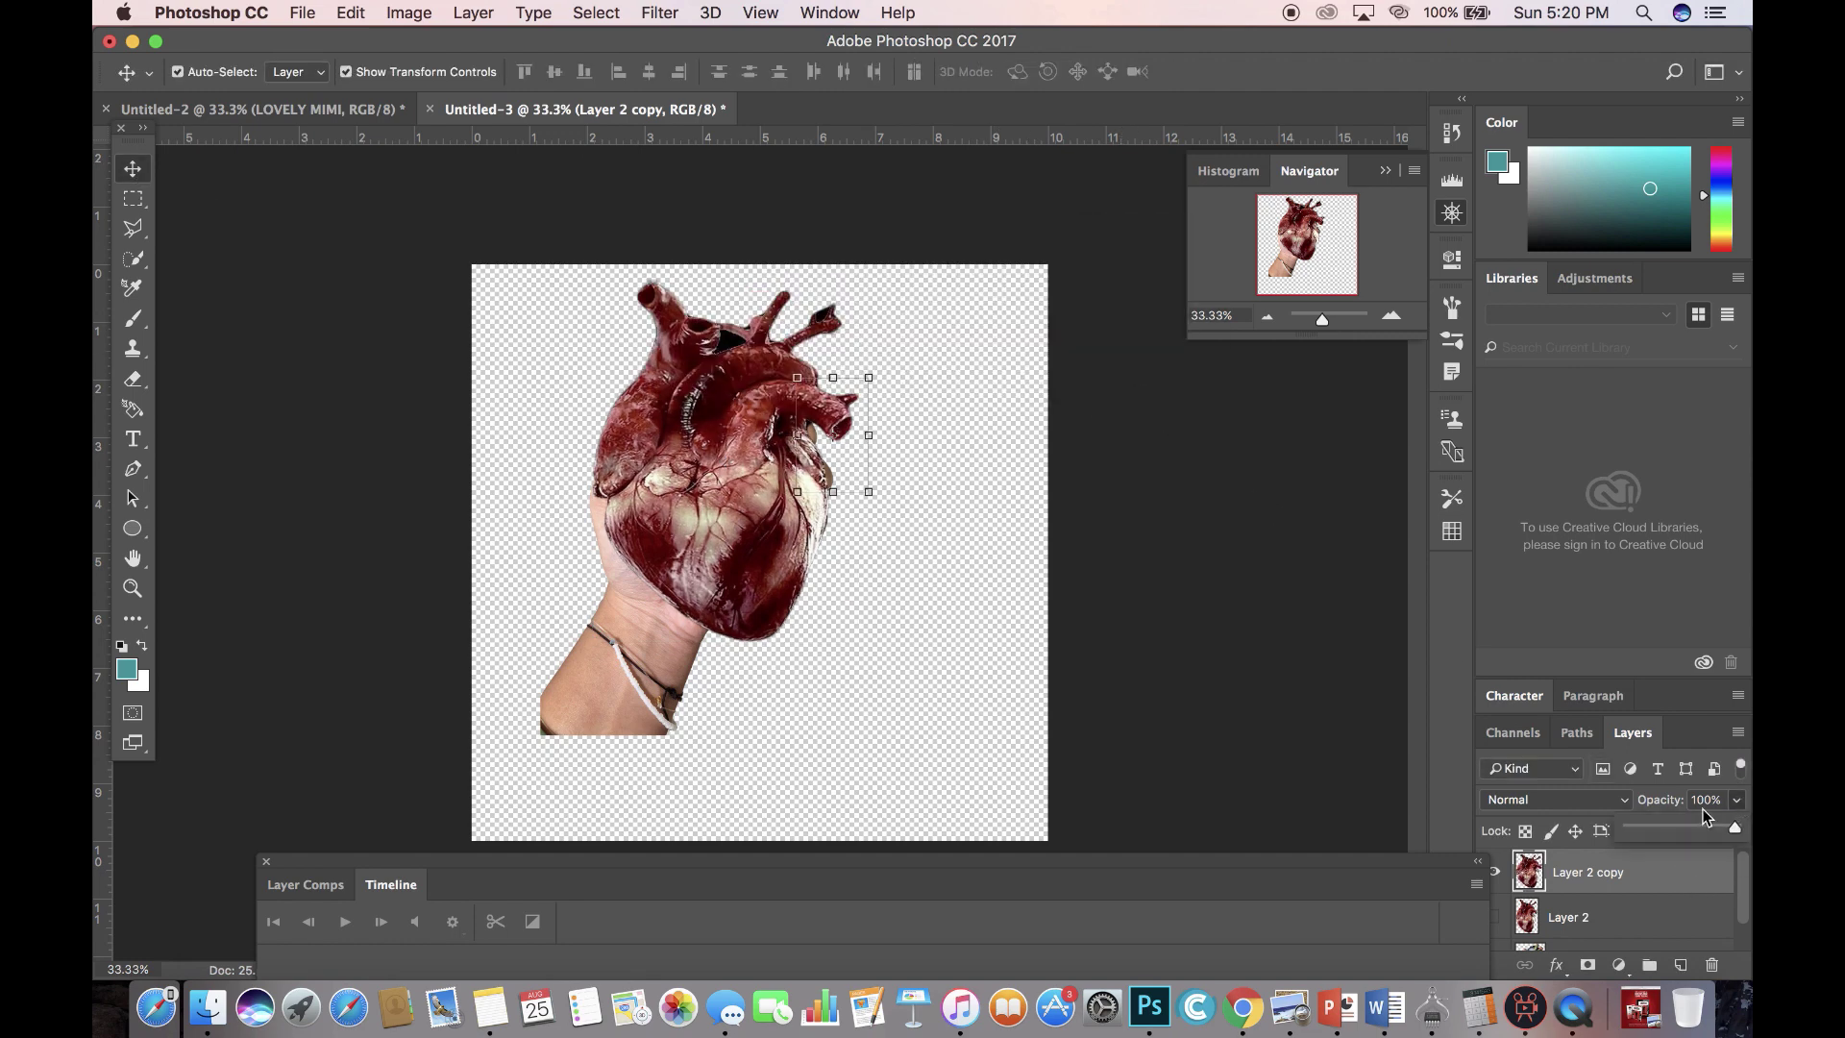
pyautogui.click(1665, 832)
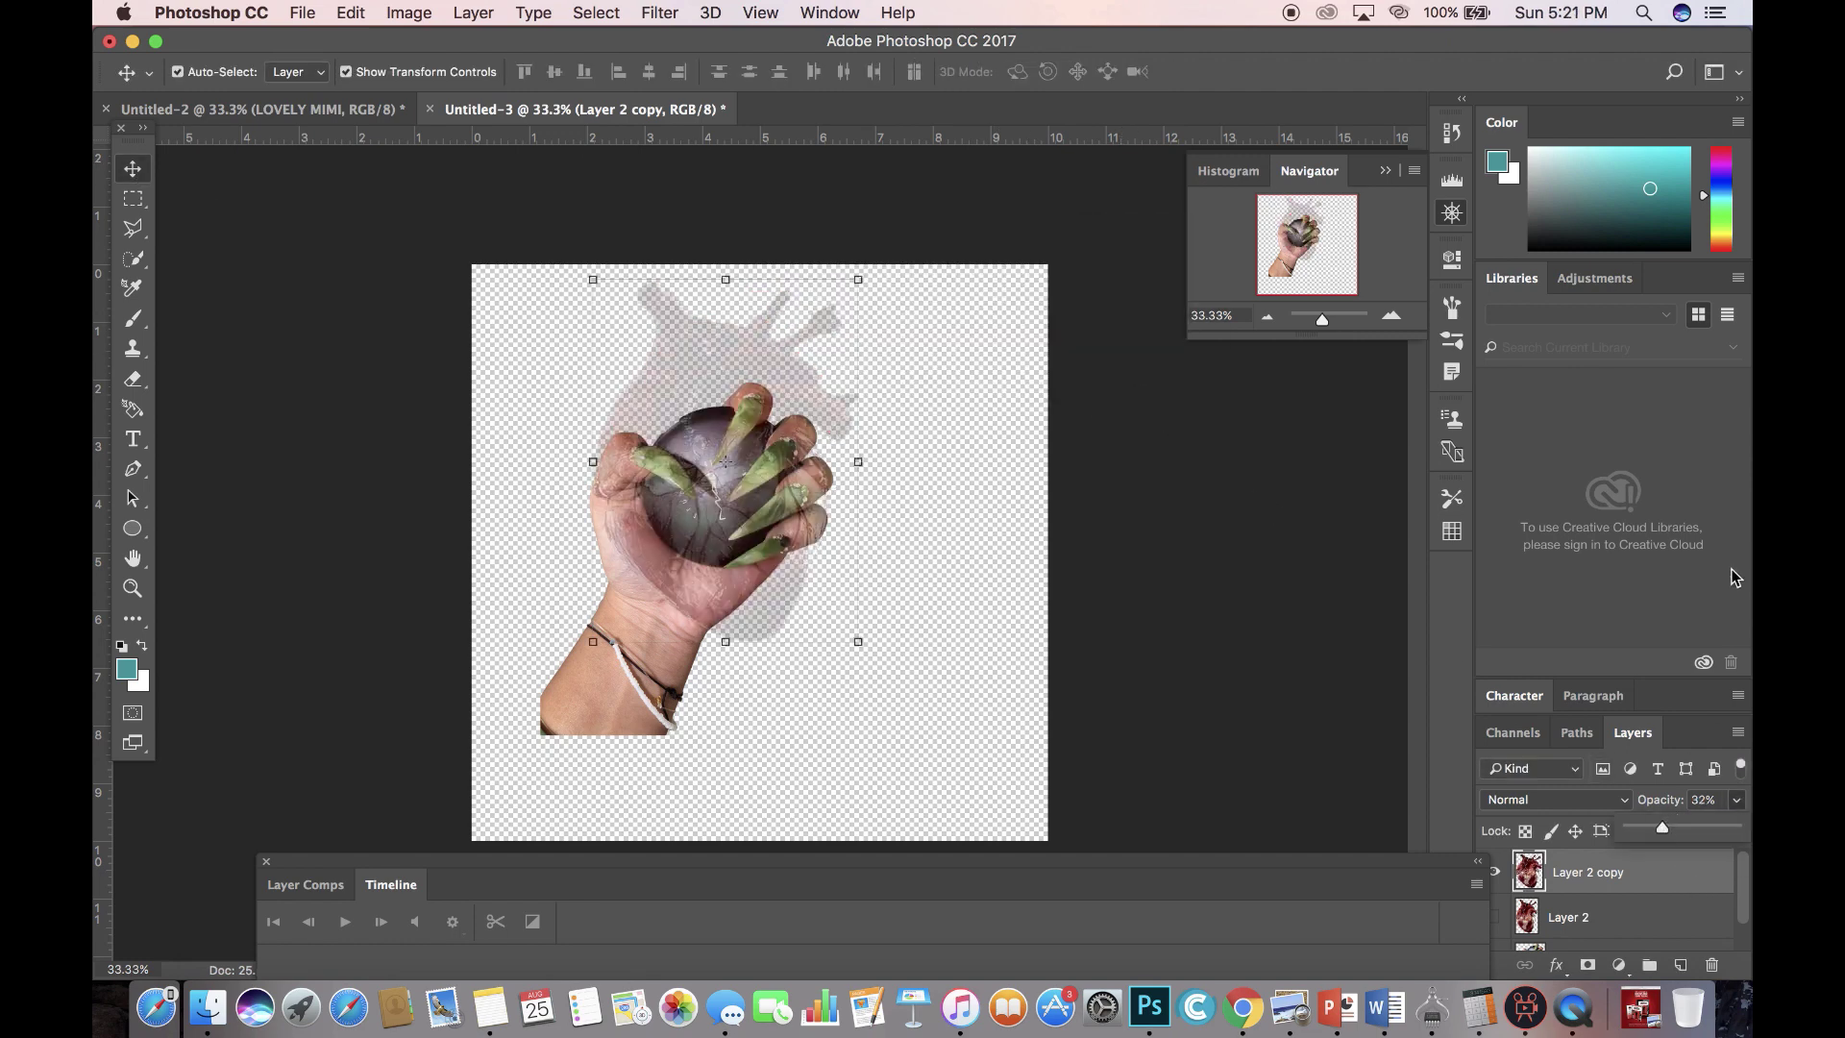
pyautogui.click(1387, 318)
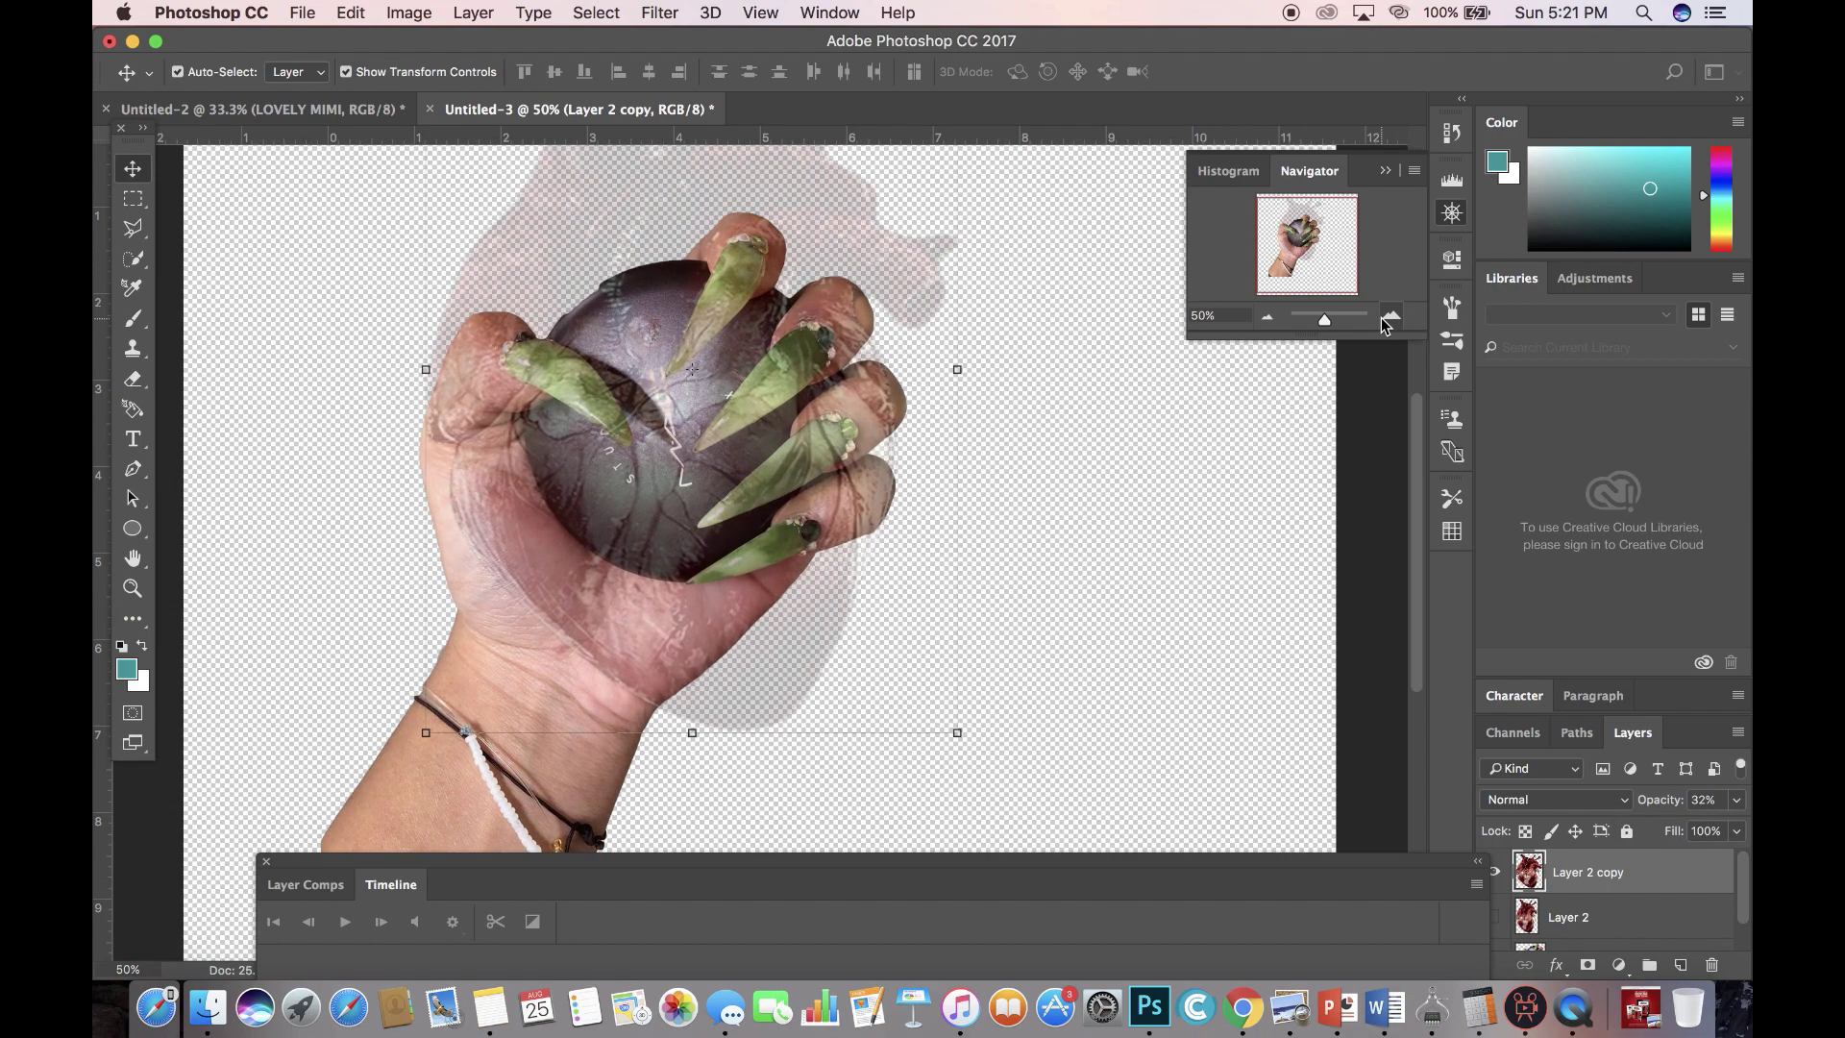
pyautogui.click(1390, 317)
pyautogui.click(1391, 317)
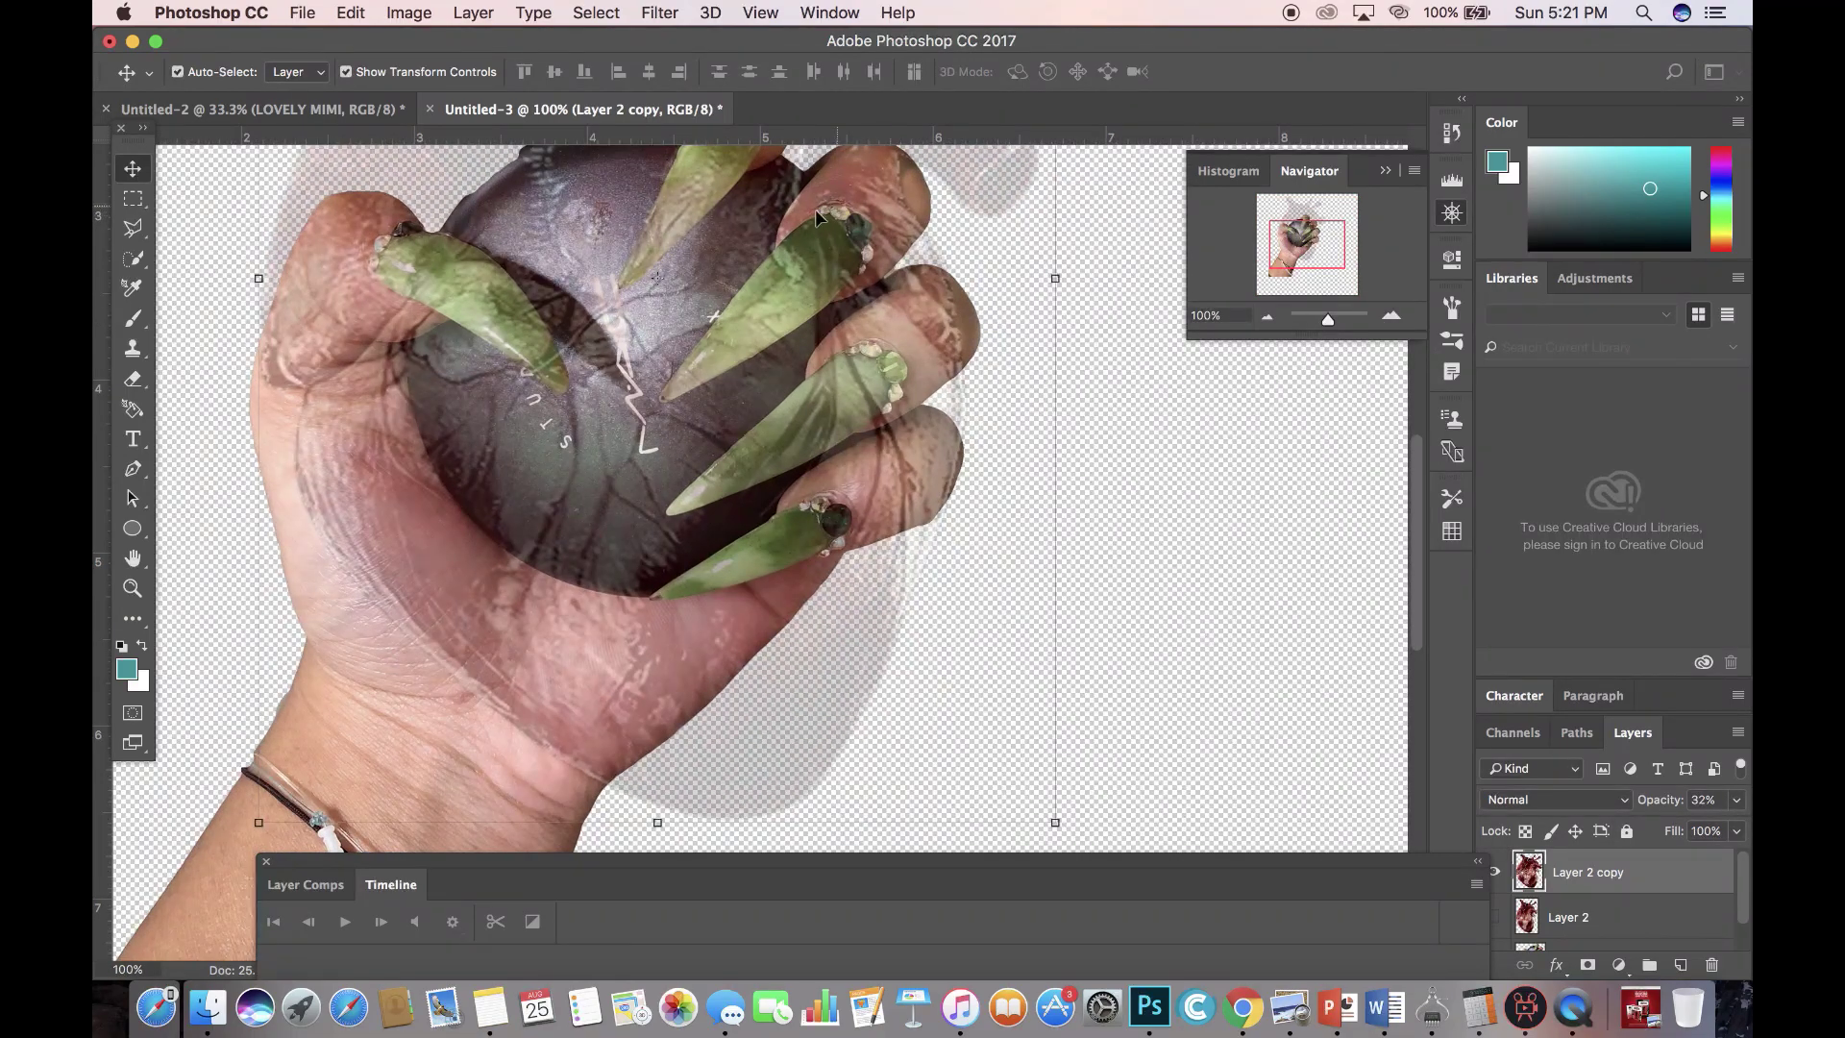
pyautogui.scroll(5, 699, 337)
pyautogui.hscroll(2, 699, 338)
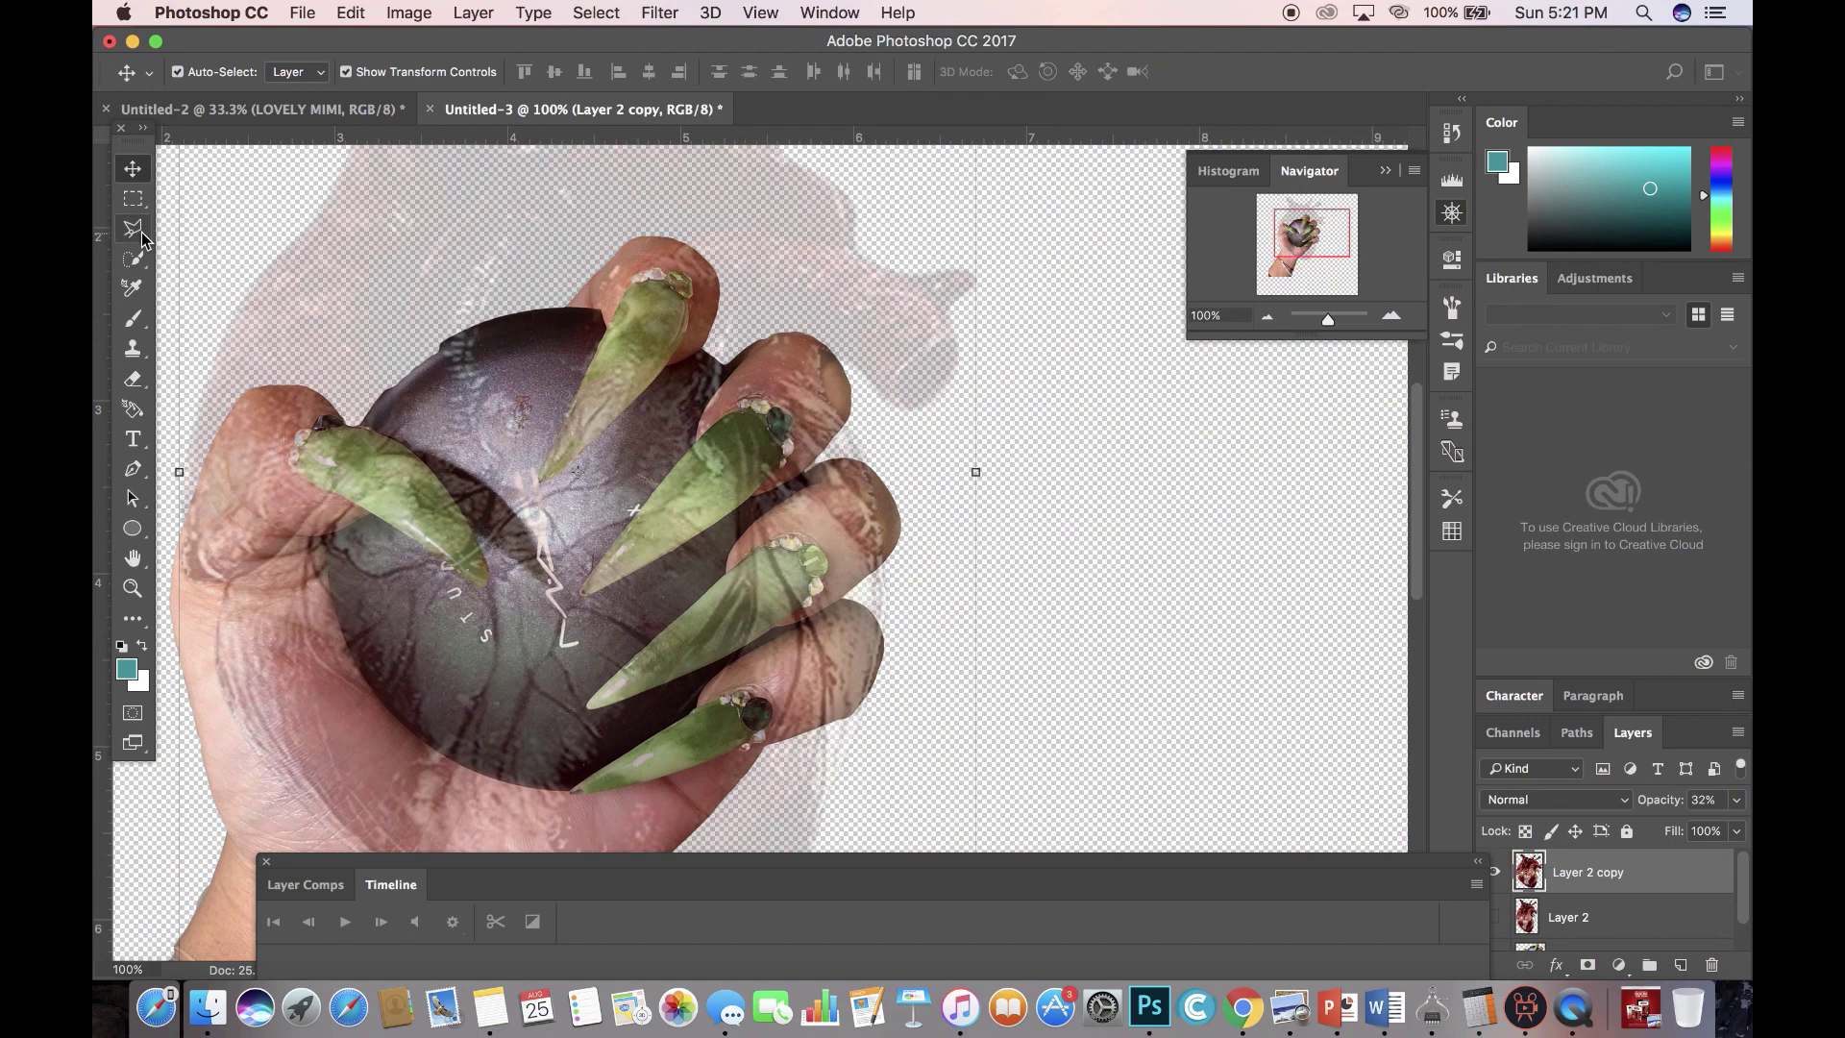
# Try to erase the heart over the thumbnail with a soft 25 px Eraser.
pyautogui.click(122, 382)
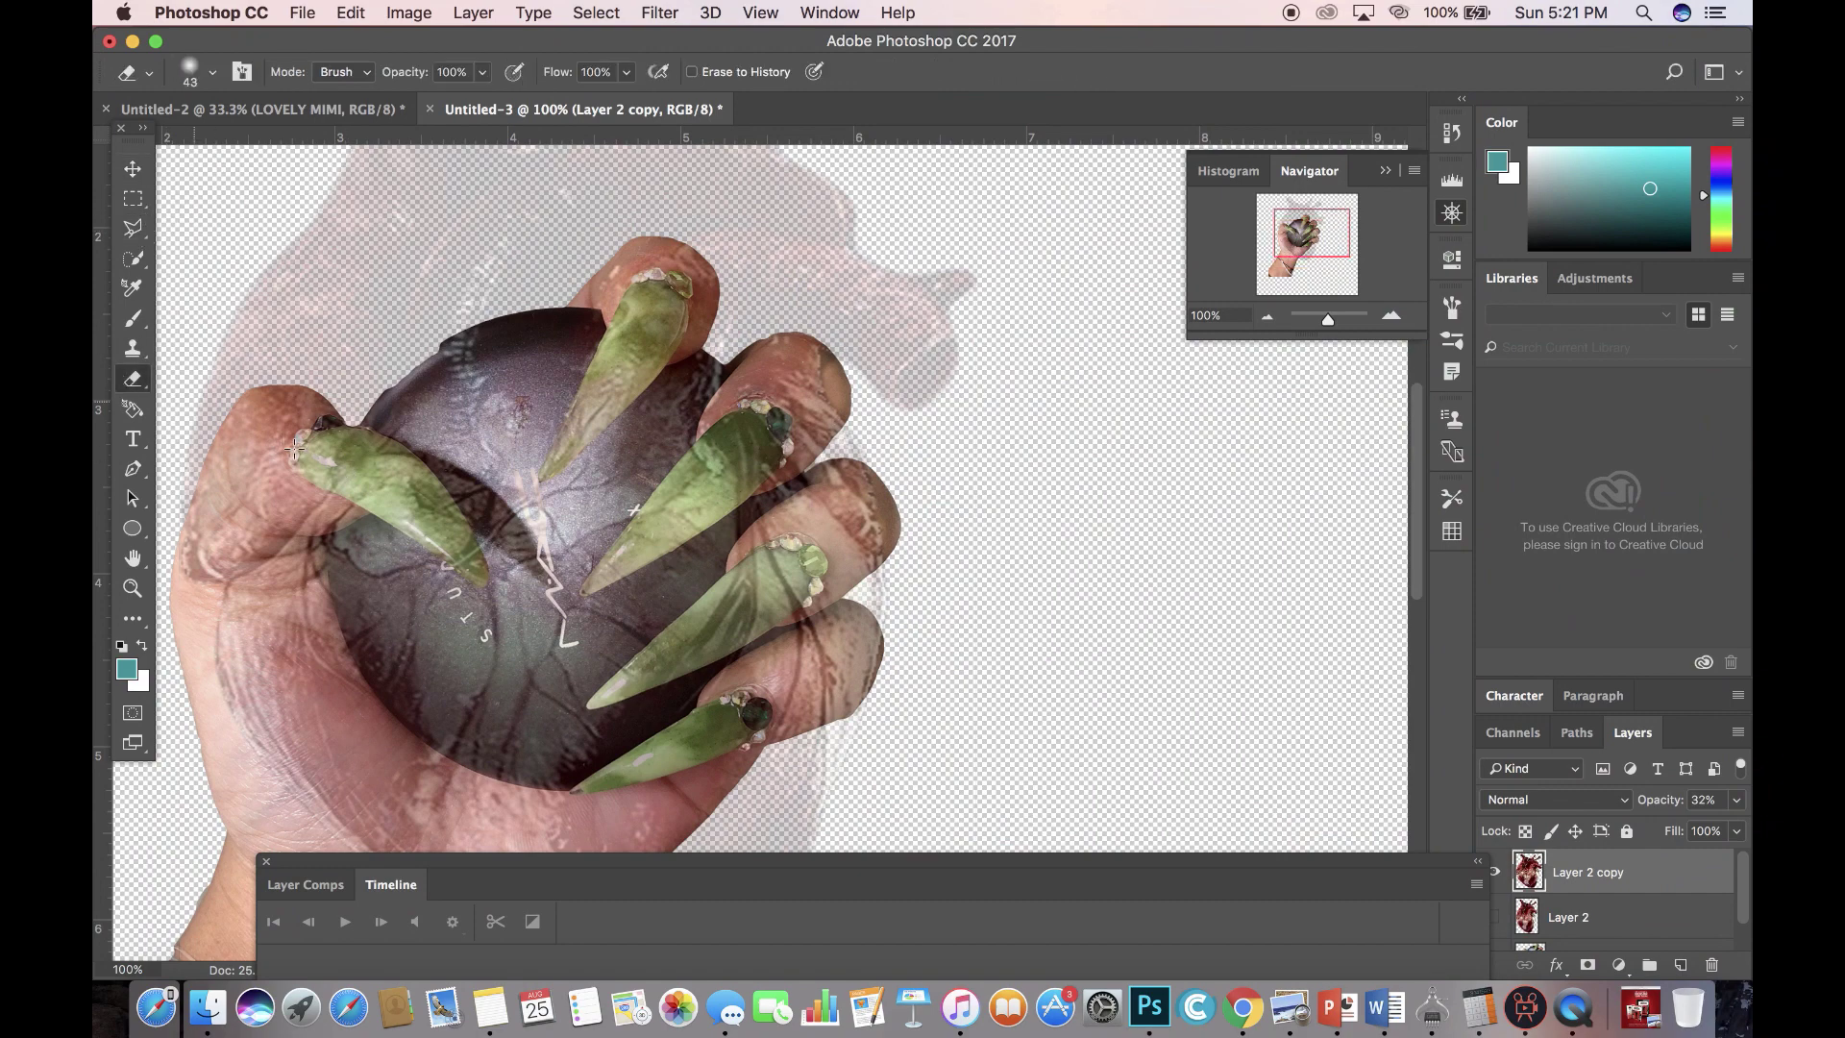
pyautogui.click(208, 81)
pyautogui.moveTo(241, 134); pyautogui.dragTo(239, 134)
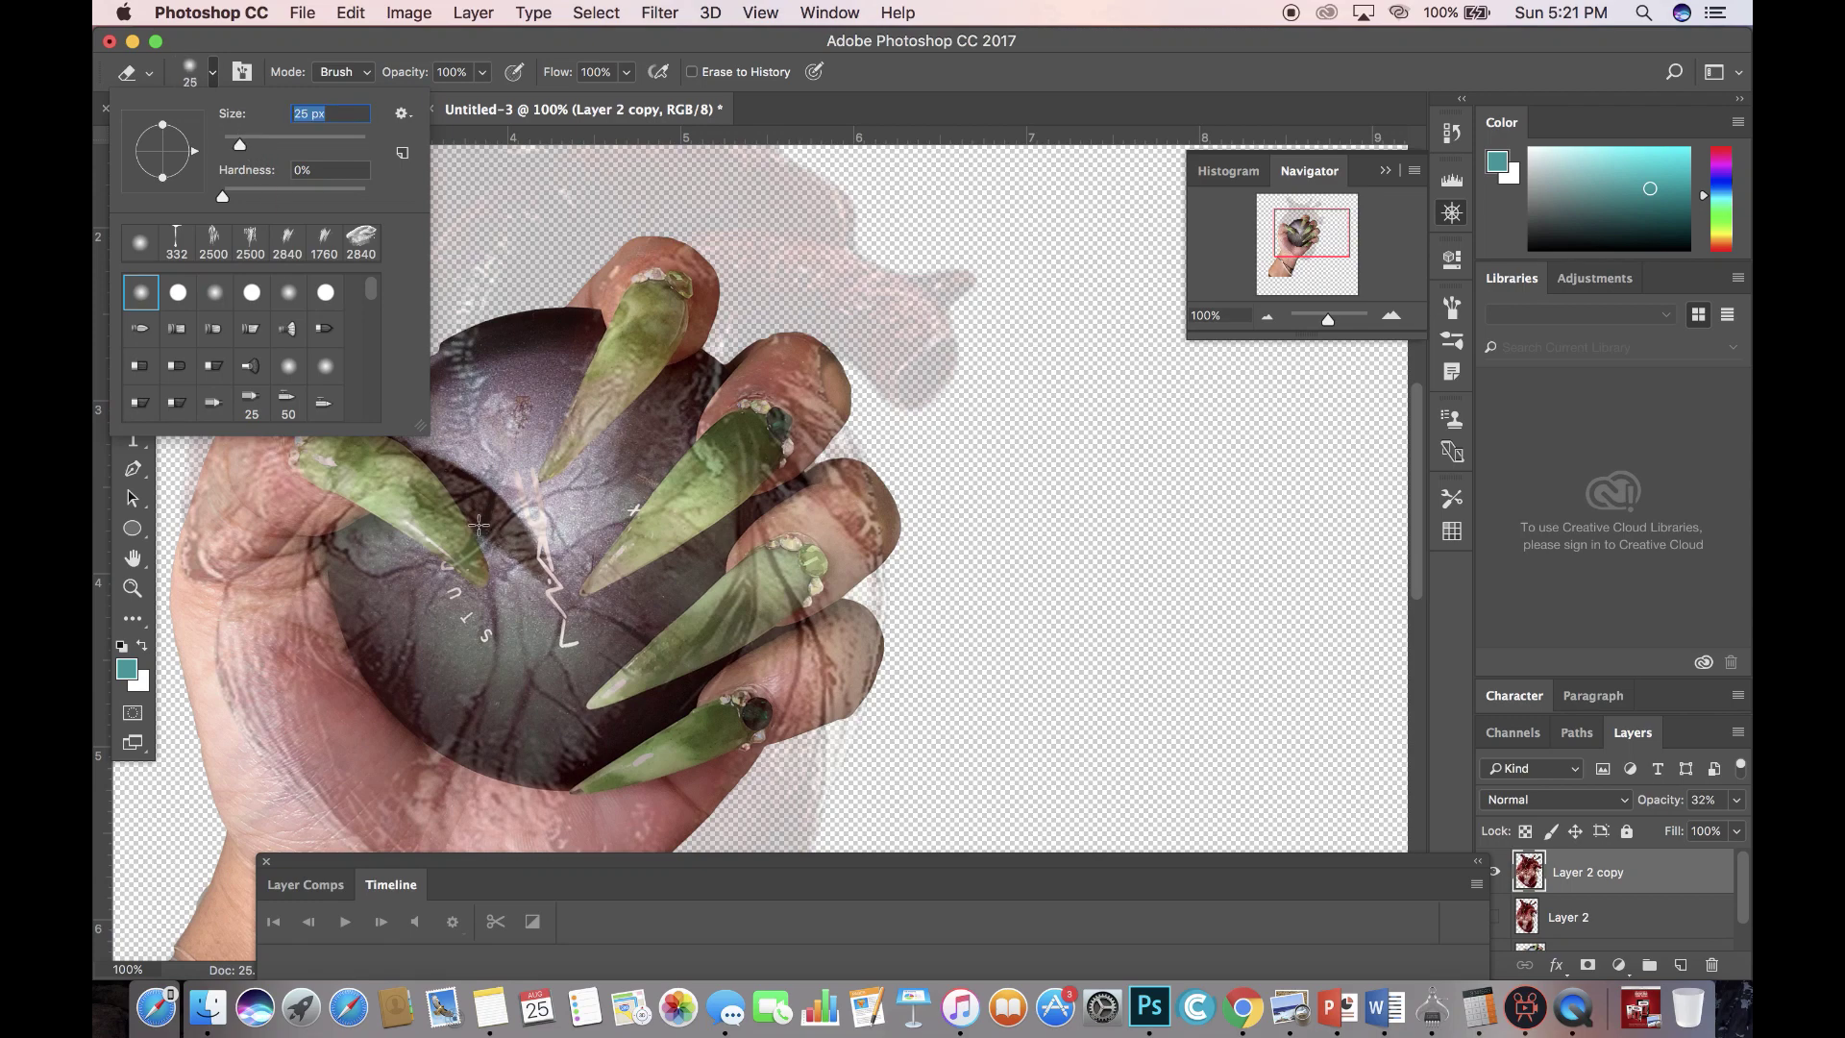
pyautogui.click(463, 537)
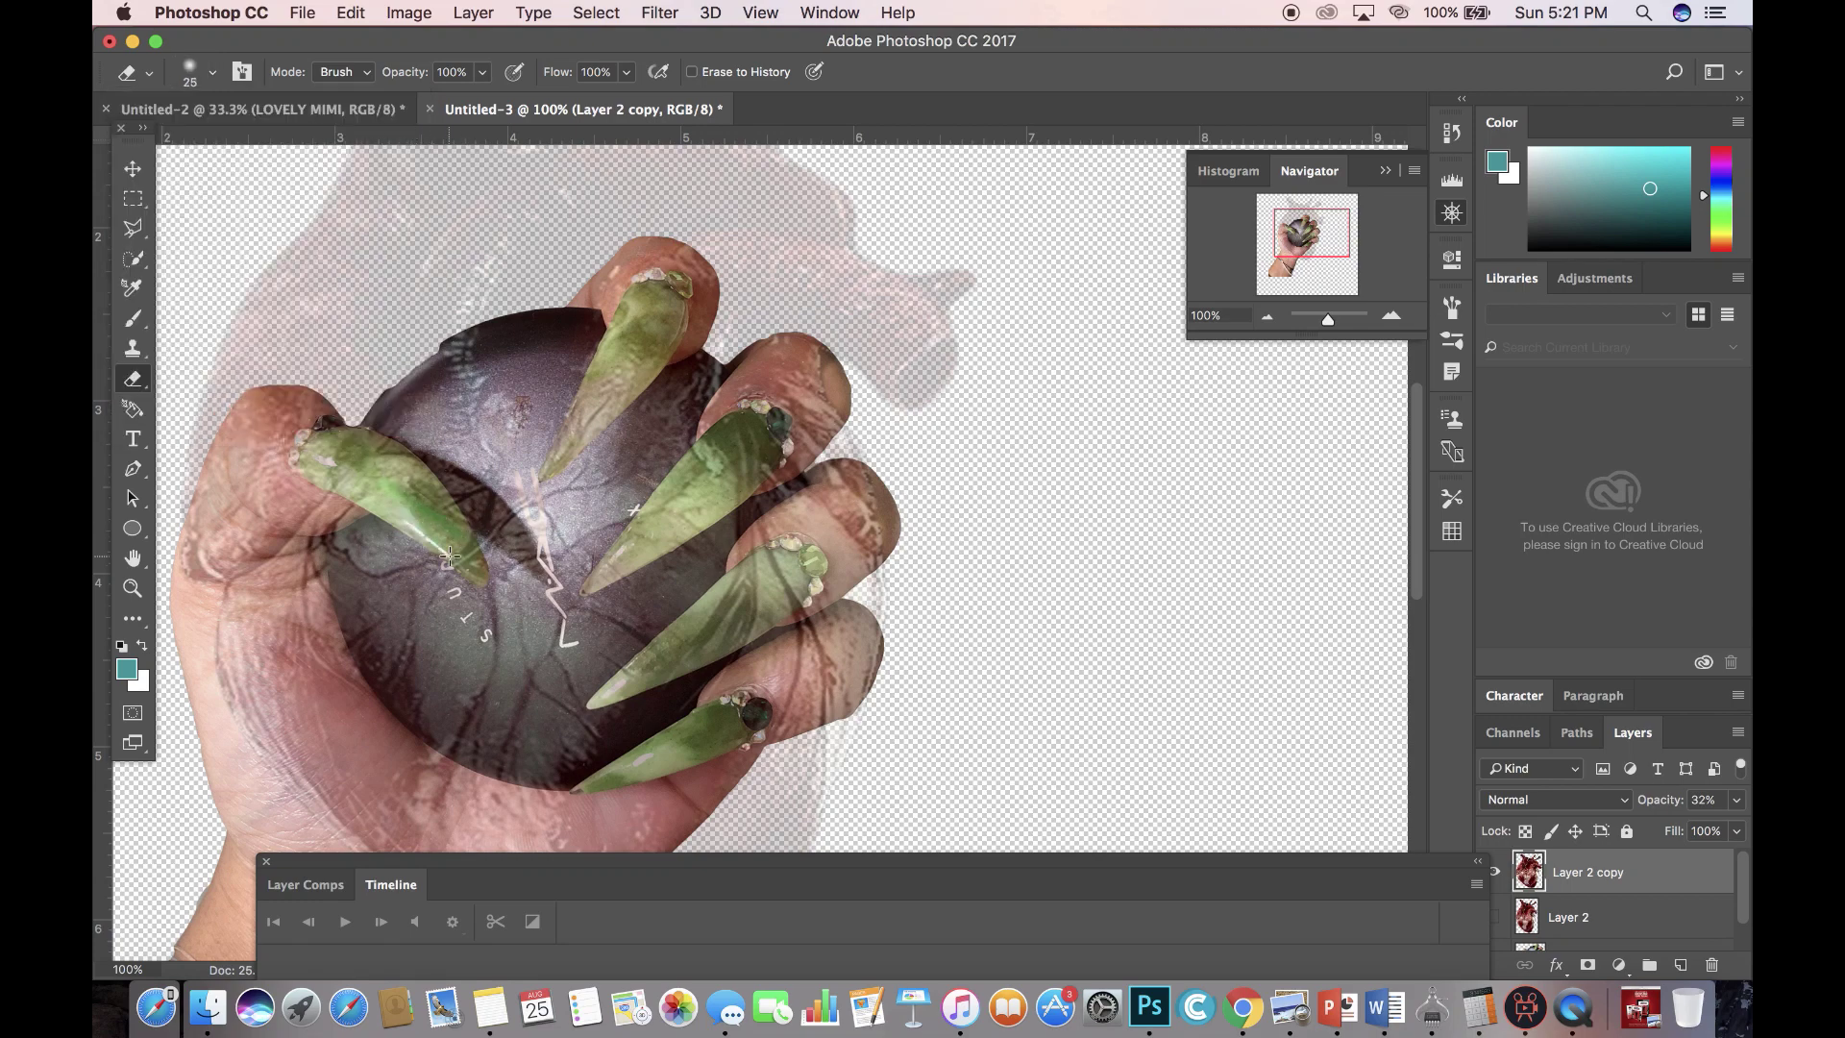
pyautogui.moveTo(404, 512)
pyautogui.mouseDown()
pyautogui.moveTo(324, 463)
pyautogui.moveTo(398, 523)
pyautogui.mouseUp()
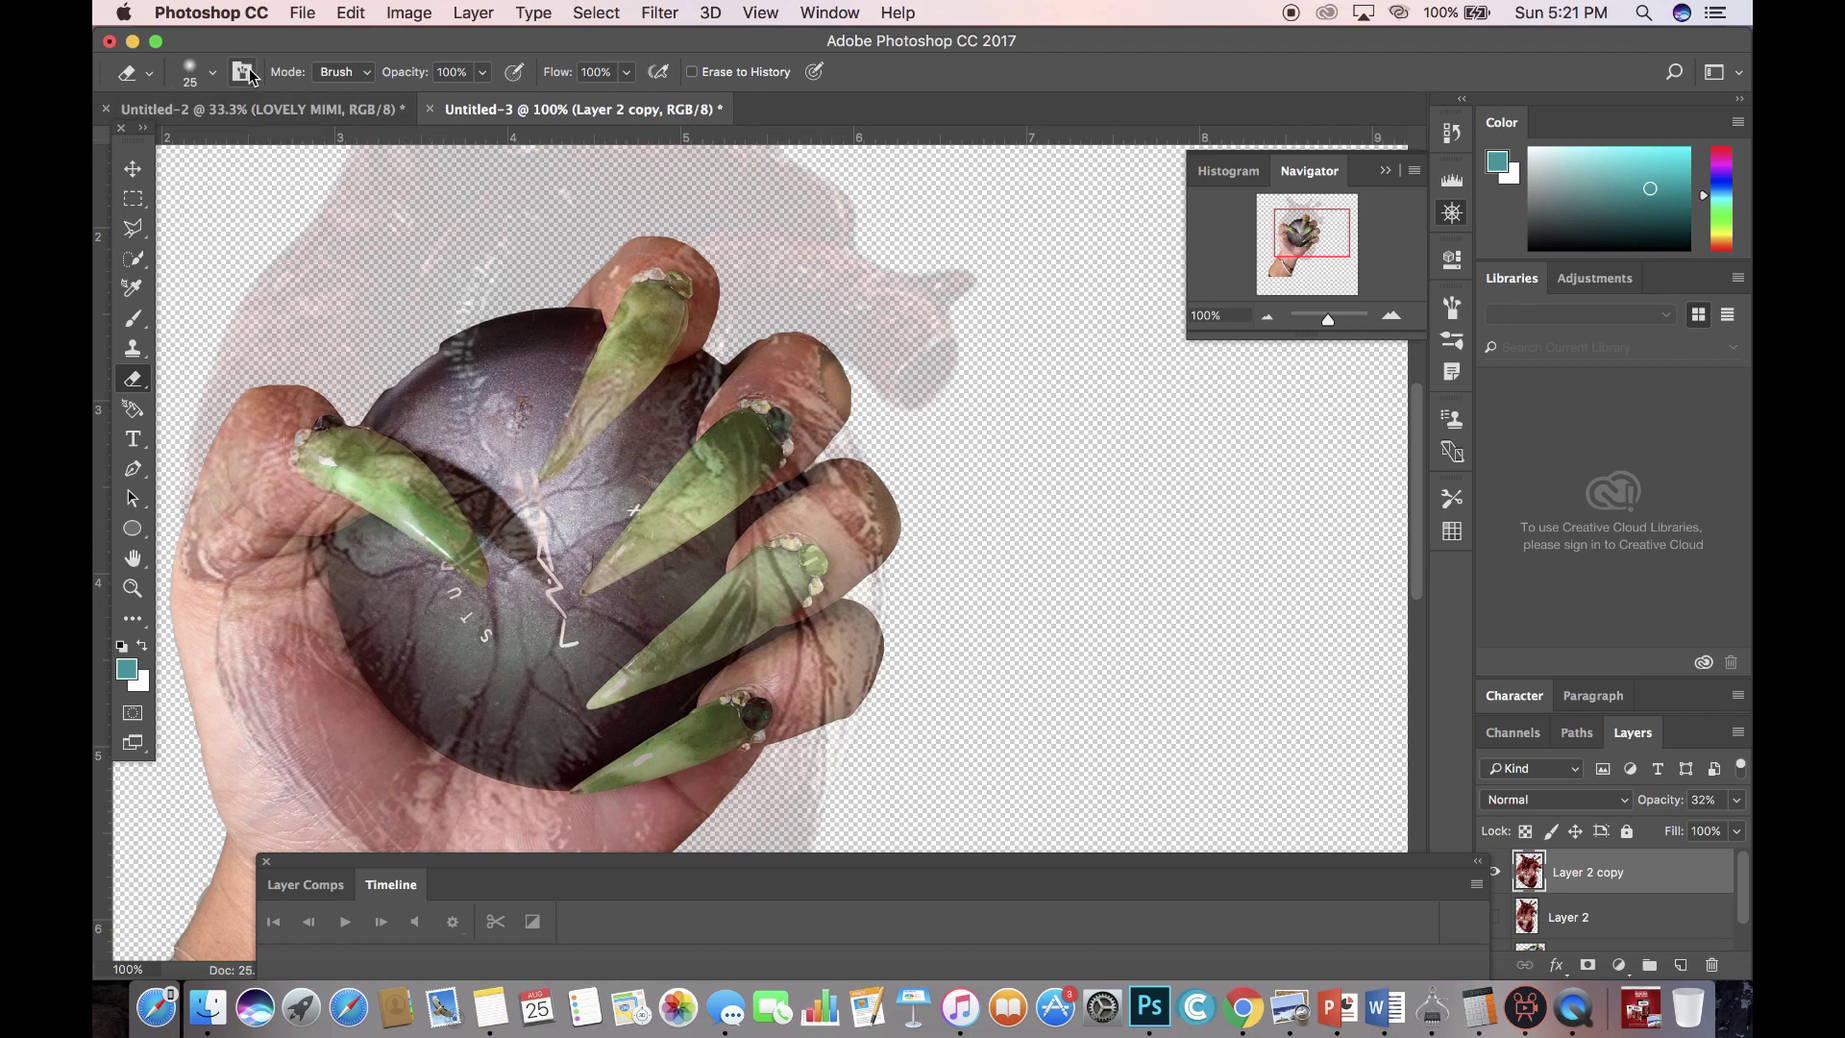
pyautogui.click(350, 13)
pyautogui.press('super+z')
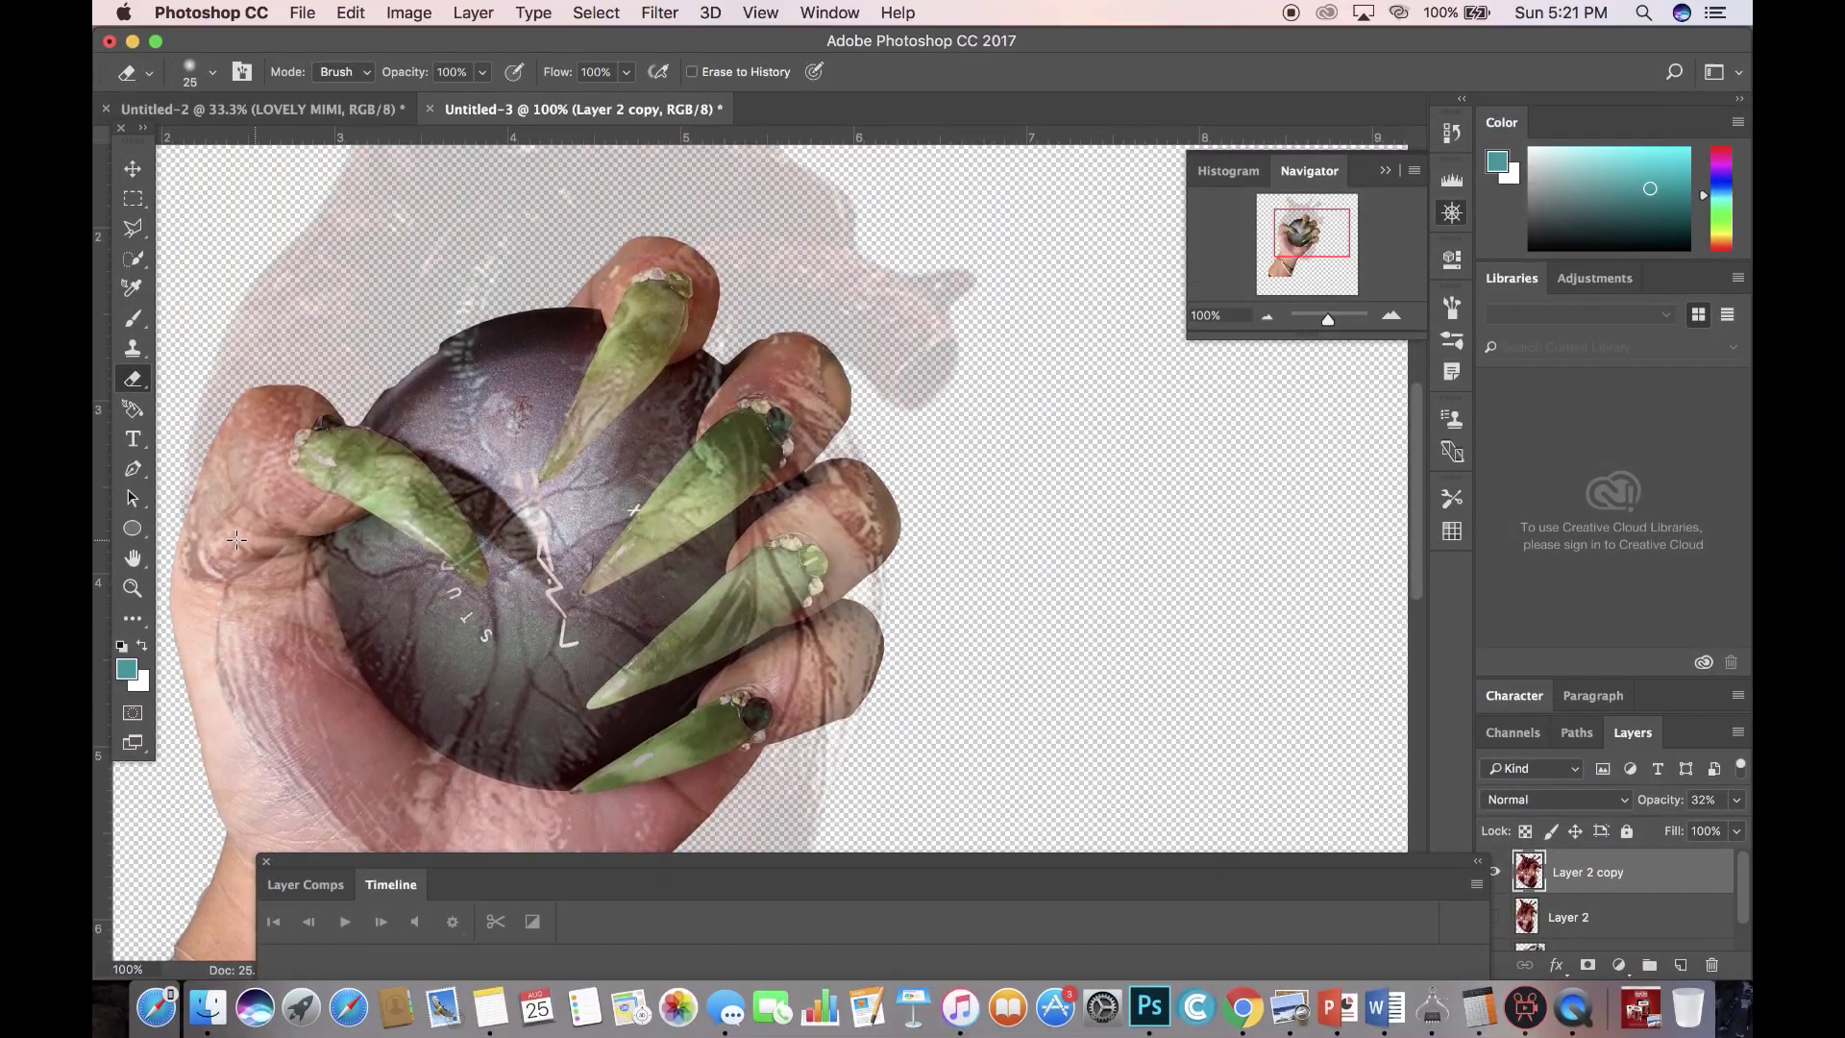
# Outline the thumb and its nail with the Polygonal Lasso, delete the heart inside and deselect.
pyautogui.press('l')
pyautogui.click(363, 509)
pyautogui.click(258, 550)
pyautogui.click(176, 550)
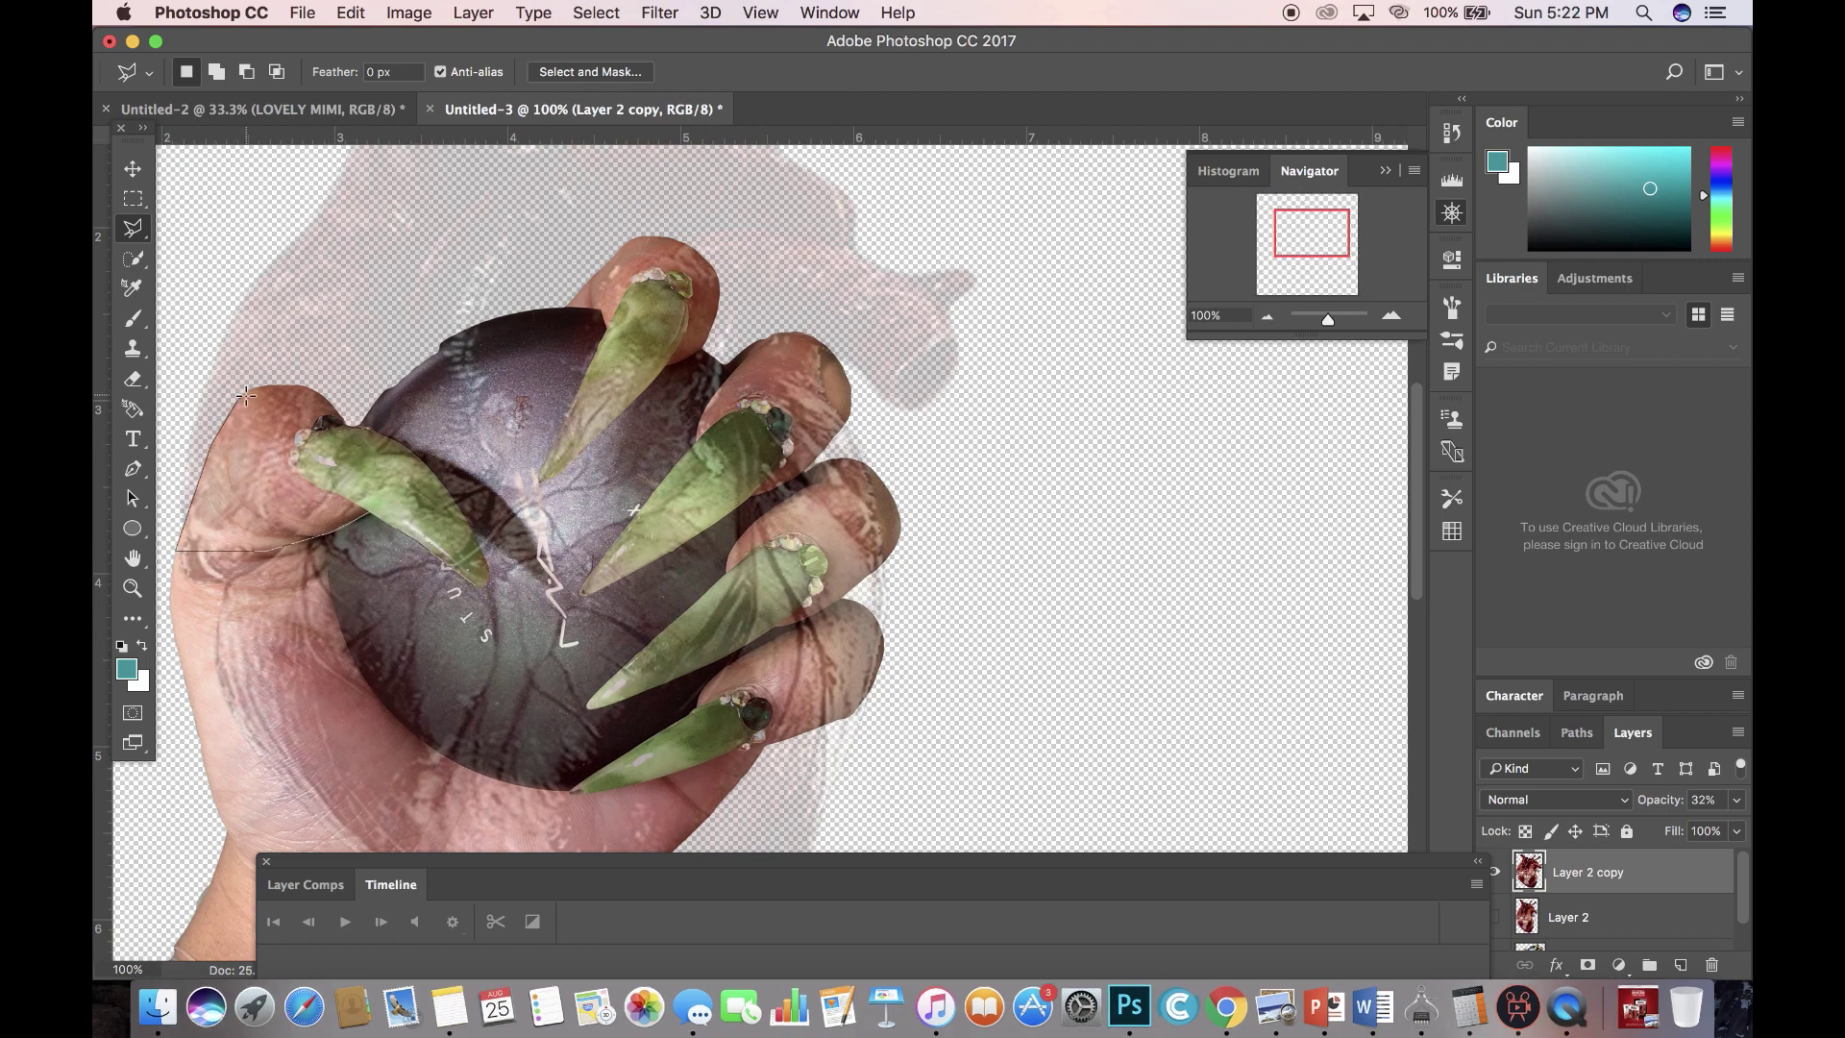
pyautogui.click(347, 423)
pyautogui.click(386, 437)
pyautogui.click(413, 452)
pyautogui.click(455, 498)
pyautogui.click(485, 586)
pyautogui.press('Delete')
pyautogui.rightClick(200, 495)
pyautogui.click(233, 509)
# Outline the index finger and its nail with the Polygonal Lasso, delete the heart over it and deselect.
pyautogui.click(666, 366)
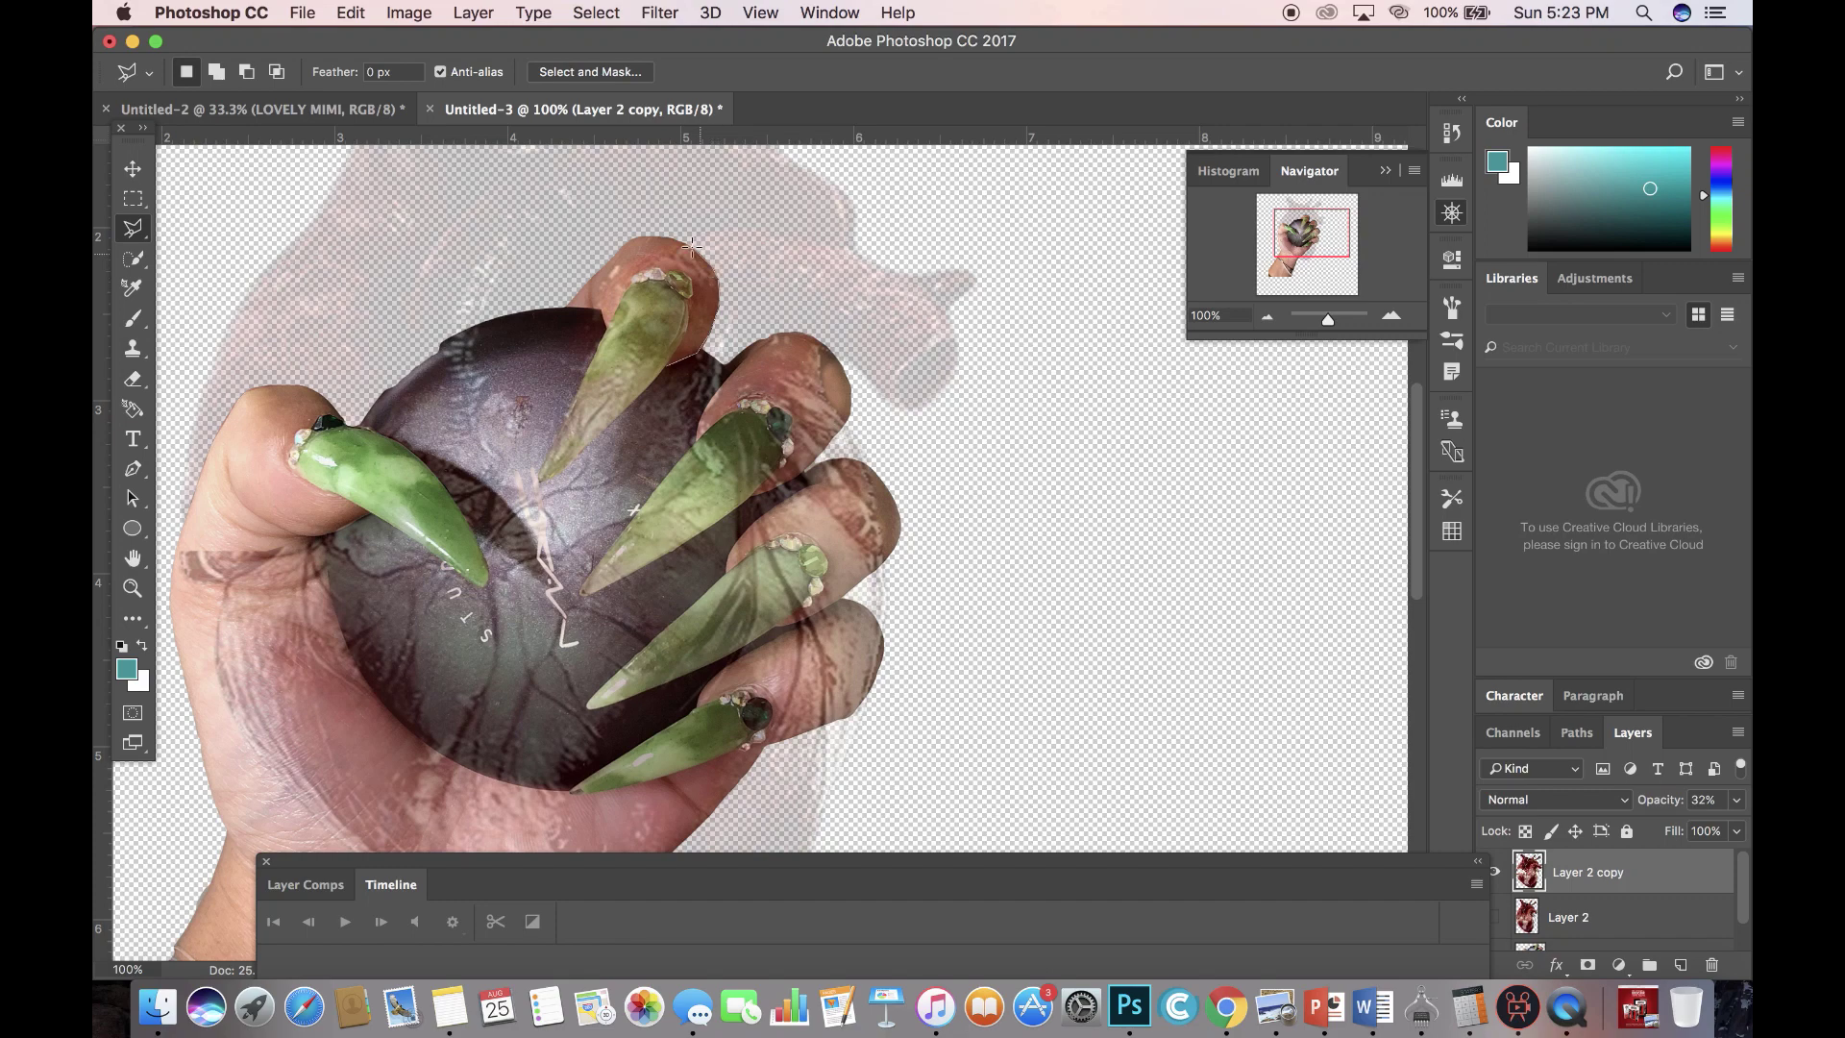
pyautogui.click(638, 236)
pyautogui.click(666, 366)
pyautogui.press('Delete')
pyautogui.hotkey('ctrl', 'd')
pyautogui.rightClick(829, 397)
pyautogui.click(877, 415)
# Select the three remaining fingers and their nails on the hand layer with the Quick Selection tool.
pyautogui.click(132, 259)
pyautogui.scroll(-3, 1610, 913)
pyautogui.click(1575, 928)
pyautogui.moveTo(773, 430); pyautogui.dragTo(719, 484)
pyautogui.moveTo(584, 591)
pyautogui.mouseDown()
pyautogui.moveTo(736, 362)
pyautogui.moveTo(865, 506)
pyautogui.moveTo(648, 685)
pyautogui.moveTo(716, 708)
pyautogui.moveTo(698, 736)
pyautogui.moveTo(575, 793)
pyautogui.mouseUp()
pyautogui.moveTo(737, 659); pyautogui.dragTo(775, 631)
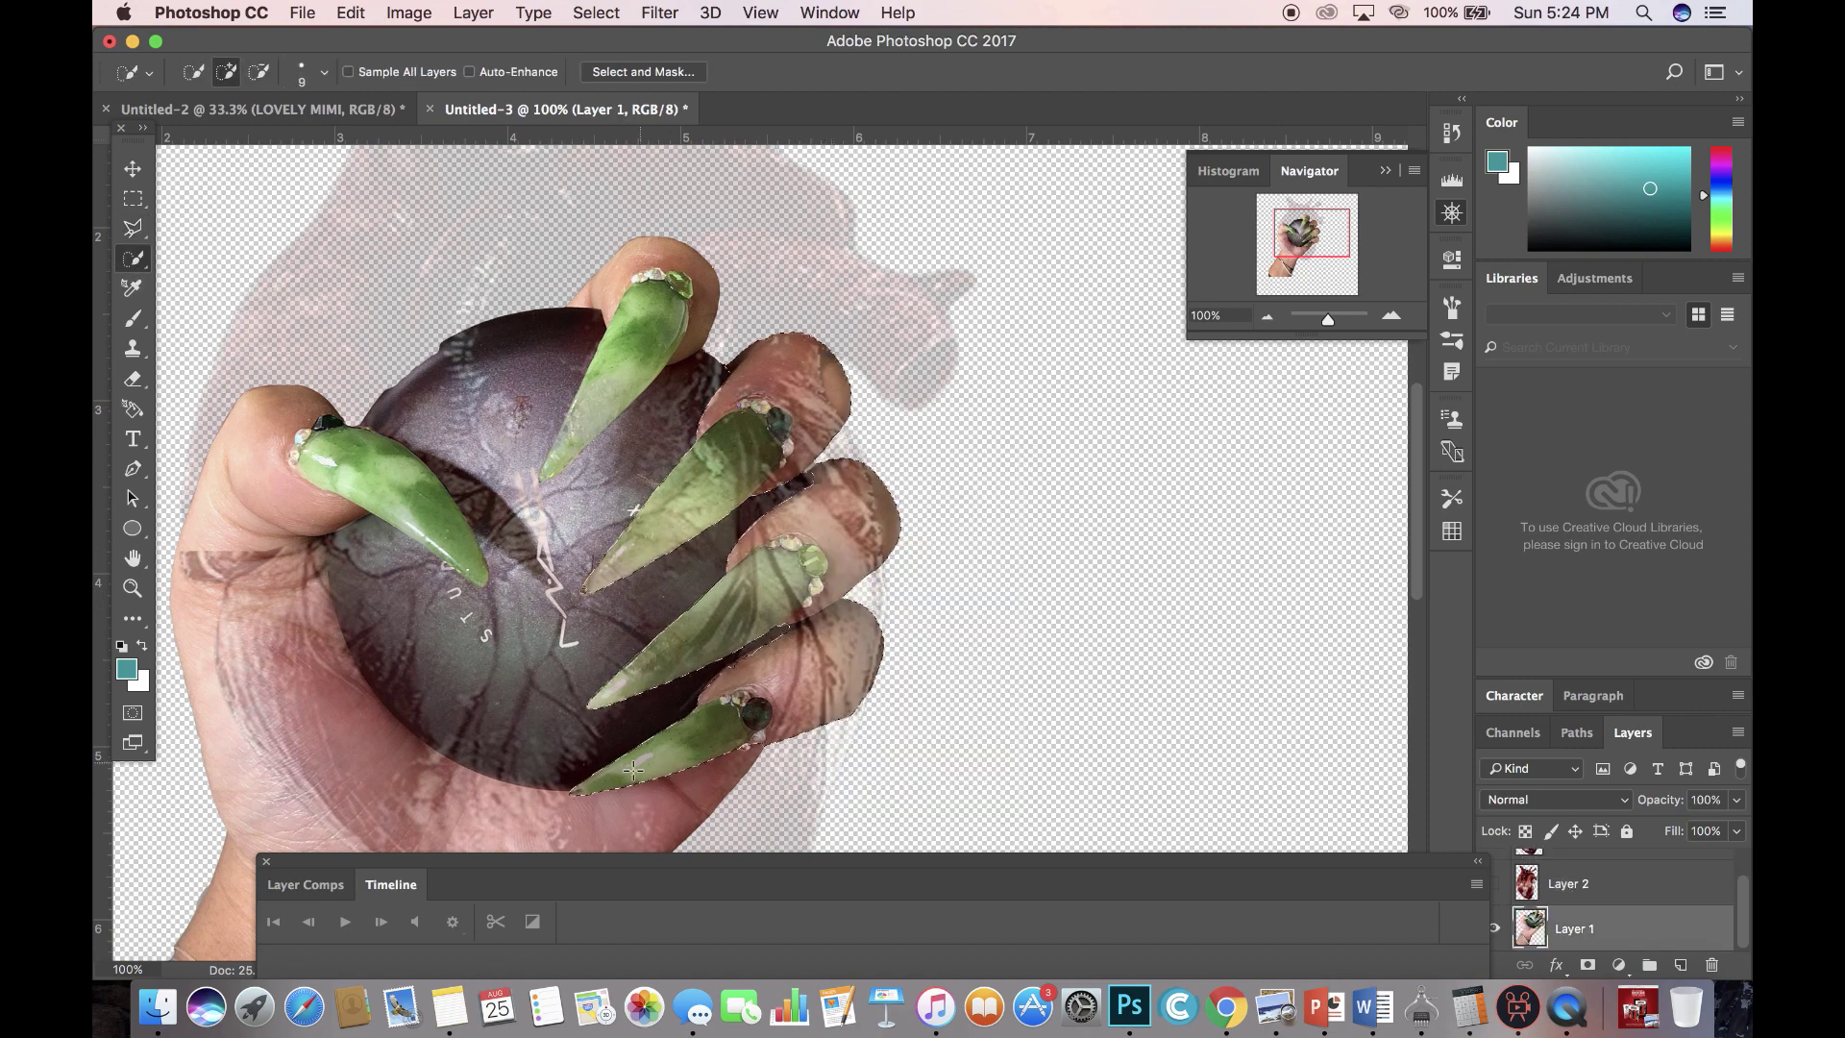
# On the heart copy layer, smooth the finger selection and refine its edges with Select and Mask.
pyautogui.scroll(3, 1641, 881)
pyautogui.click(1641, 881)
pyautogui.click(596, 13)
pyautogui.click(860, 344)
pyautogui.click(1037, 445)
pyautogui.click(596, 12)
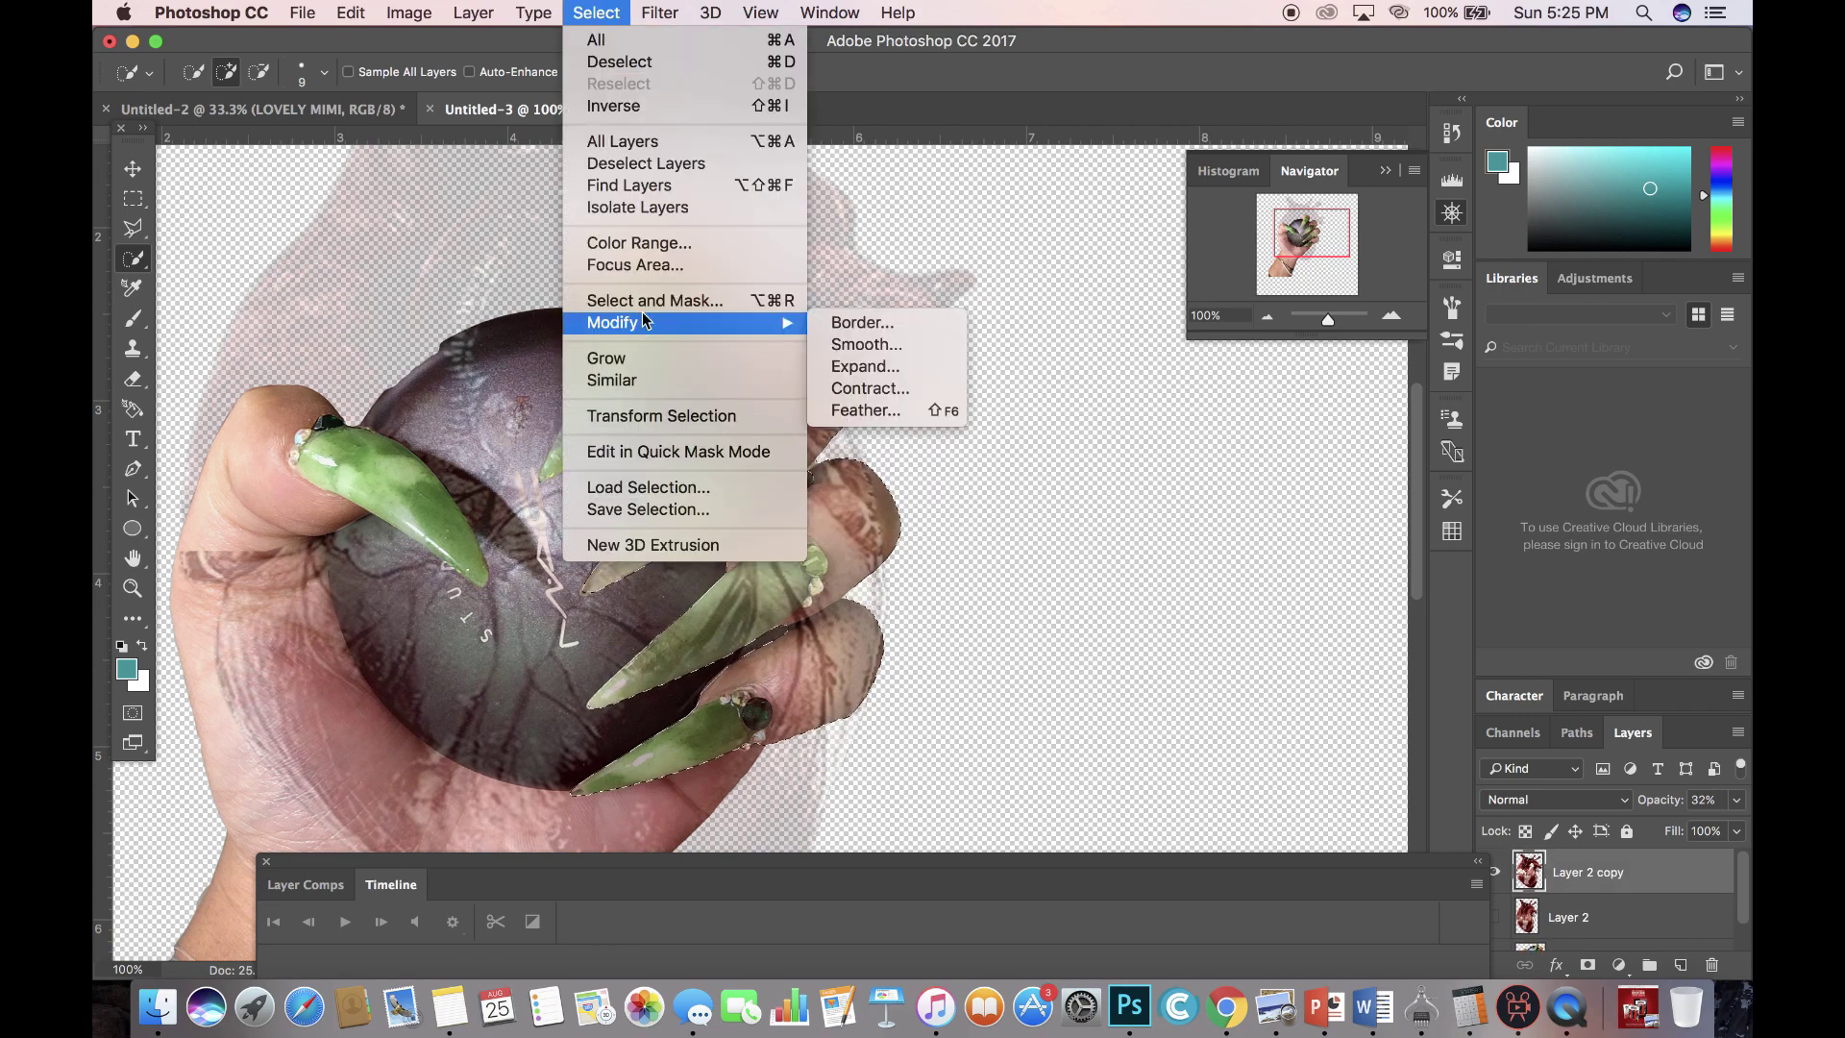
pyautogui.click(651, 300)
pyautogui.click(1520, 630)
pyautogui.click(1509, 490)
pyautogui.click(1697, 945)
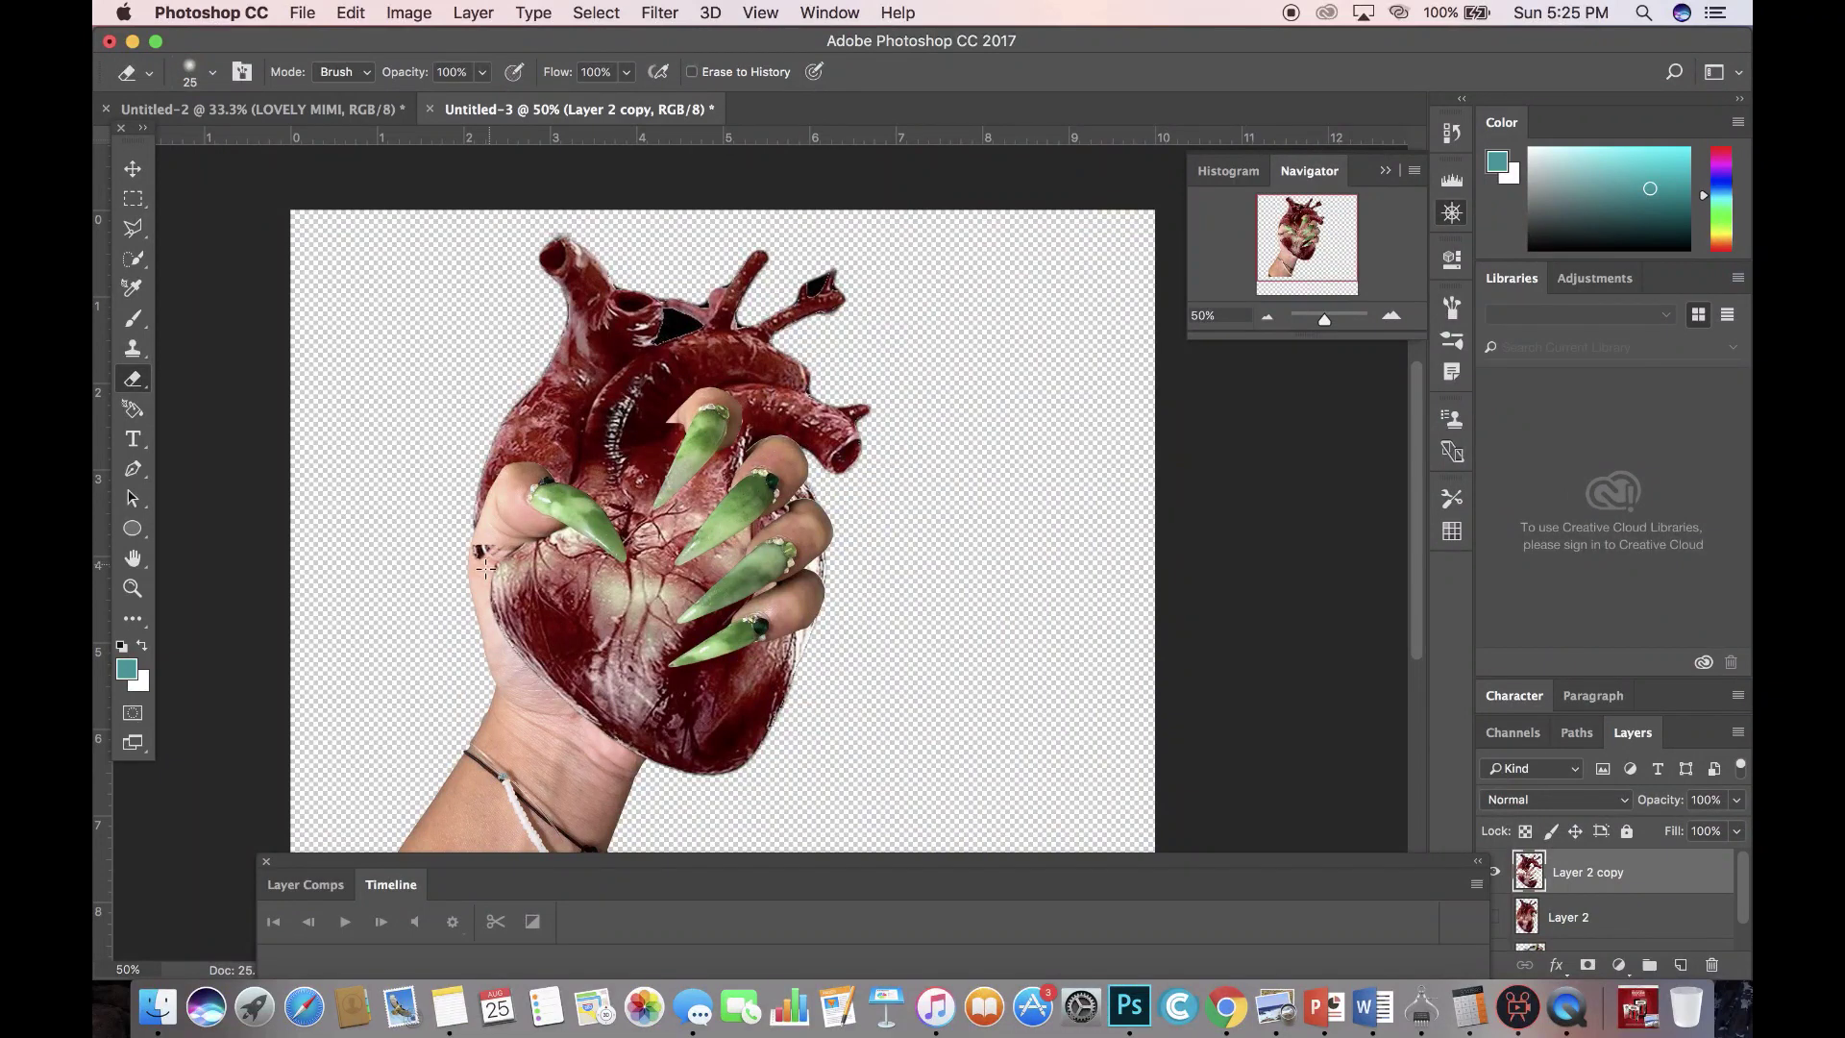
# Remove the black gaps between the heart's upper arteries with the Magic Eraser.
pyautogui.hotkey('shift', 'e')
pyautogui.hotkey('shift', 'e')
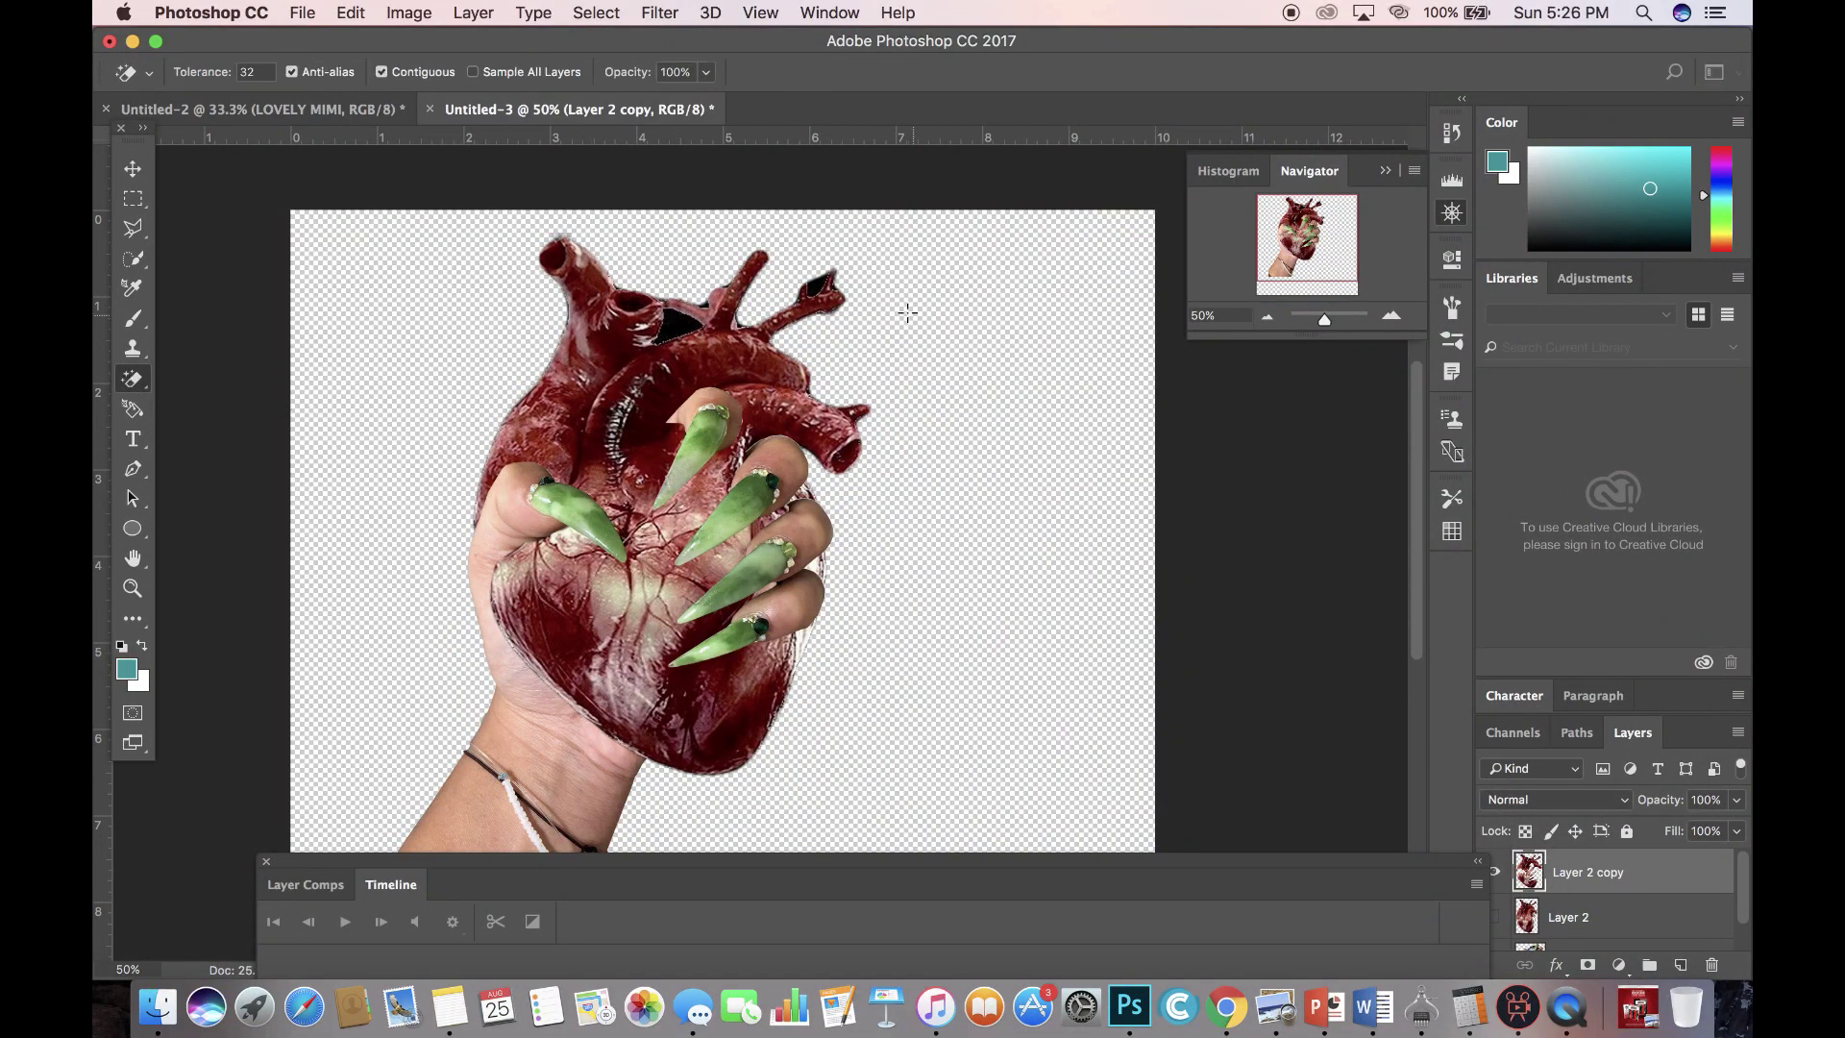
pyautogui.click(817, 287)
pyautogui.click(703, 304)
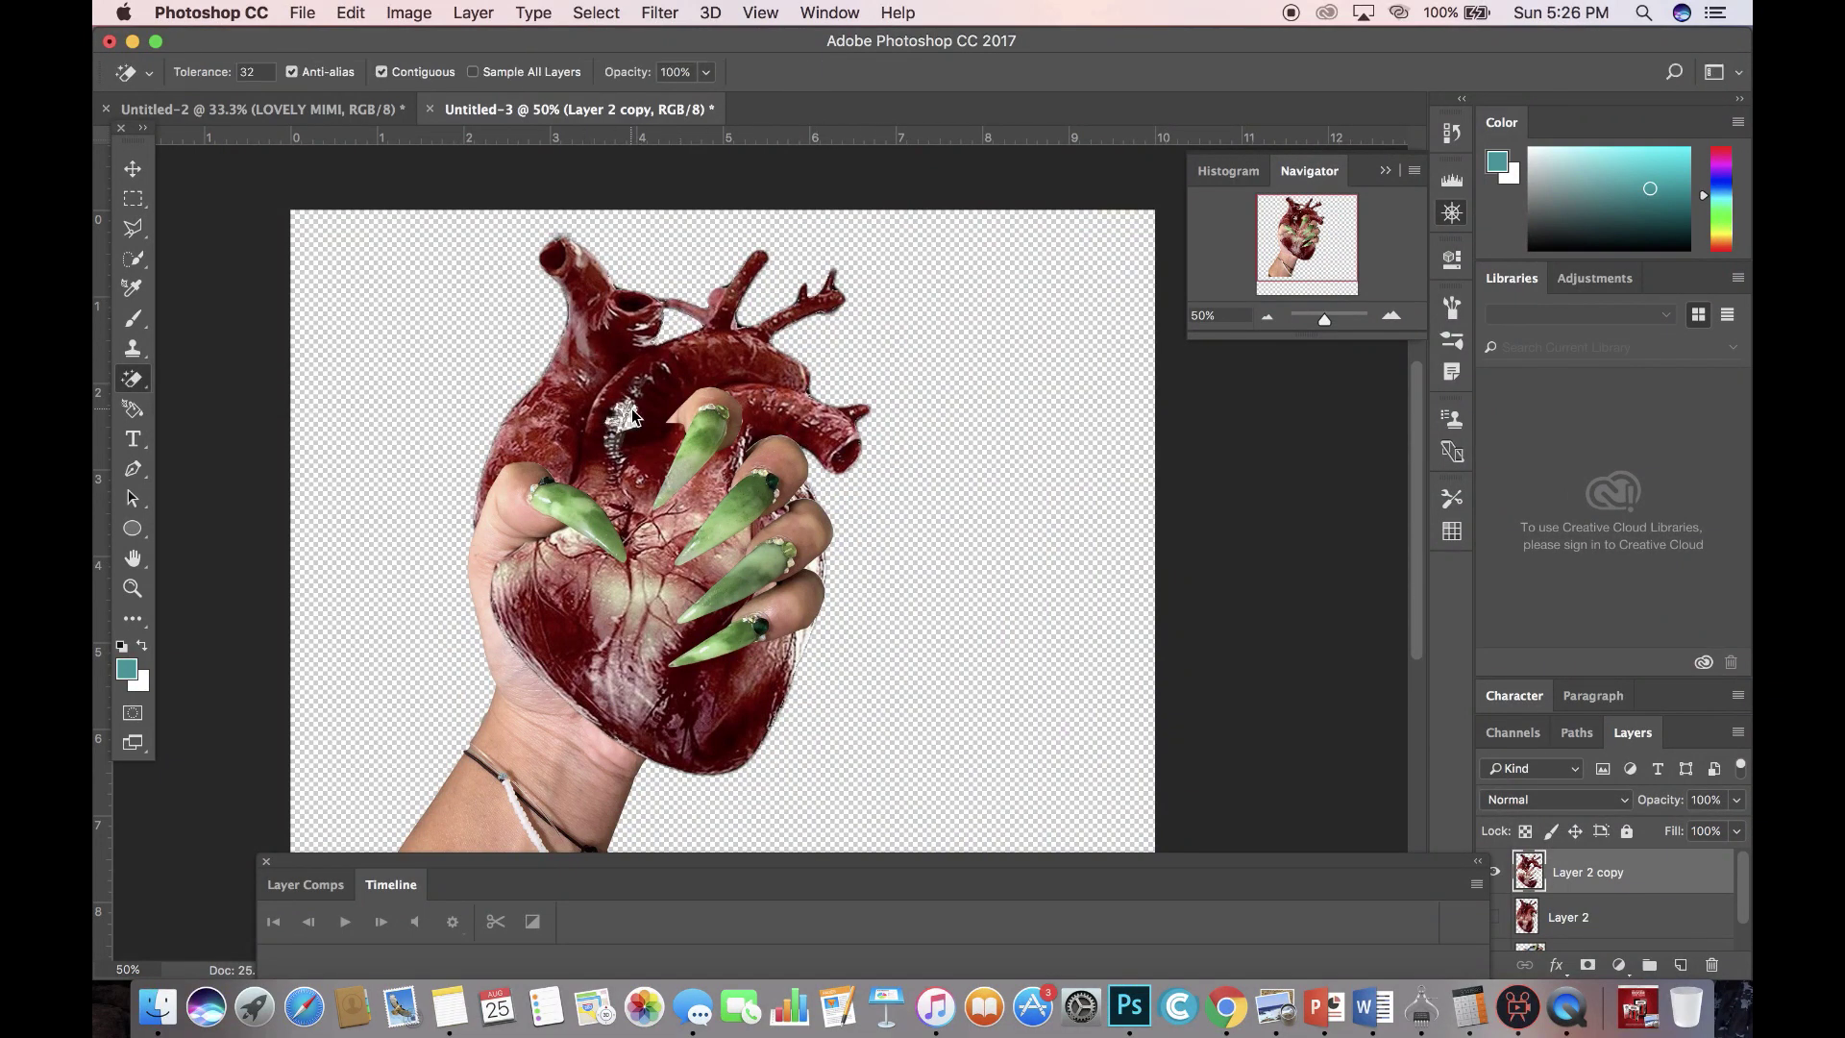
pyautogui.click(625, 419)
pyautogui.click(350, 14)
pyautogui.click(389, 84)
# Switch to the Brush tool and set the foreground colour to black.
pyautogui.click(1391, 316)
pyautogui.click(1391, 316)
pyautogui.click(132, 318)
pyautogui.click(200, 73)
pyautogui.click(127, 670)
pyautogui.moveTo(1027, 490); pyautogui.dragTo(715, 802)
pyautogui.press('Return')
# Try erasing parts of the heart copy with the Eraser tool.
pyautogui.press('e')
pyautogui.click(350, 14)
pyautogui.click(371, 84)
pyautogui.click(127, 386)
pyautogui.click(197, 379)
pyautogui.moveTo(728, 285)
pyautogui.mouseDown()
pyautogui.moveTo(783, 236)
pyautogui.moveTo(651, 218)
pyautogui.moveTo(740, 192)
pyautogui.moveTo(686, 204)
pyautogui.moveTo(731, 255)
pyautogui.moveTo(824, 217)
pyautogui.moveTo(715, 209)
pyautogui.mouseUp()
pyautogui.press('super+minus')
pyautogui.press('super+minus')
pyautogui.click(359, 14)
pyautogui.click(391, 86)
pyautogui.click(355, 13)
pyautogui.click(375, 84)
# Compare the hand with and without the heart copy by toggling that layer's visibility.
pyautogui.click(133, 170)
pyautogui.press('super+plus')
pyautogui.press('super+plus')
pyautogui.scroll(-3, 1623, 913)
pyautogui.click(1623, 923)
pyautogui.scroll(3, 1623, 913)
pyautogui.click(1495, 872)
pyautogui.click(1495, 872)
# Give the heart copy an Inner Shadow and a red Overlay Inner Glow with 100% opacity, 8% choke and 68 px size.
pyautogui.click(1614, 872)
pyautogui.press('e')
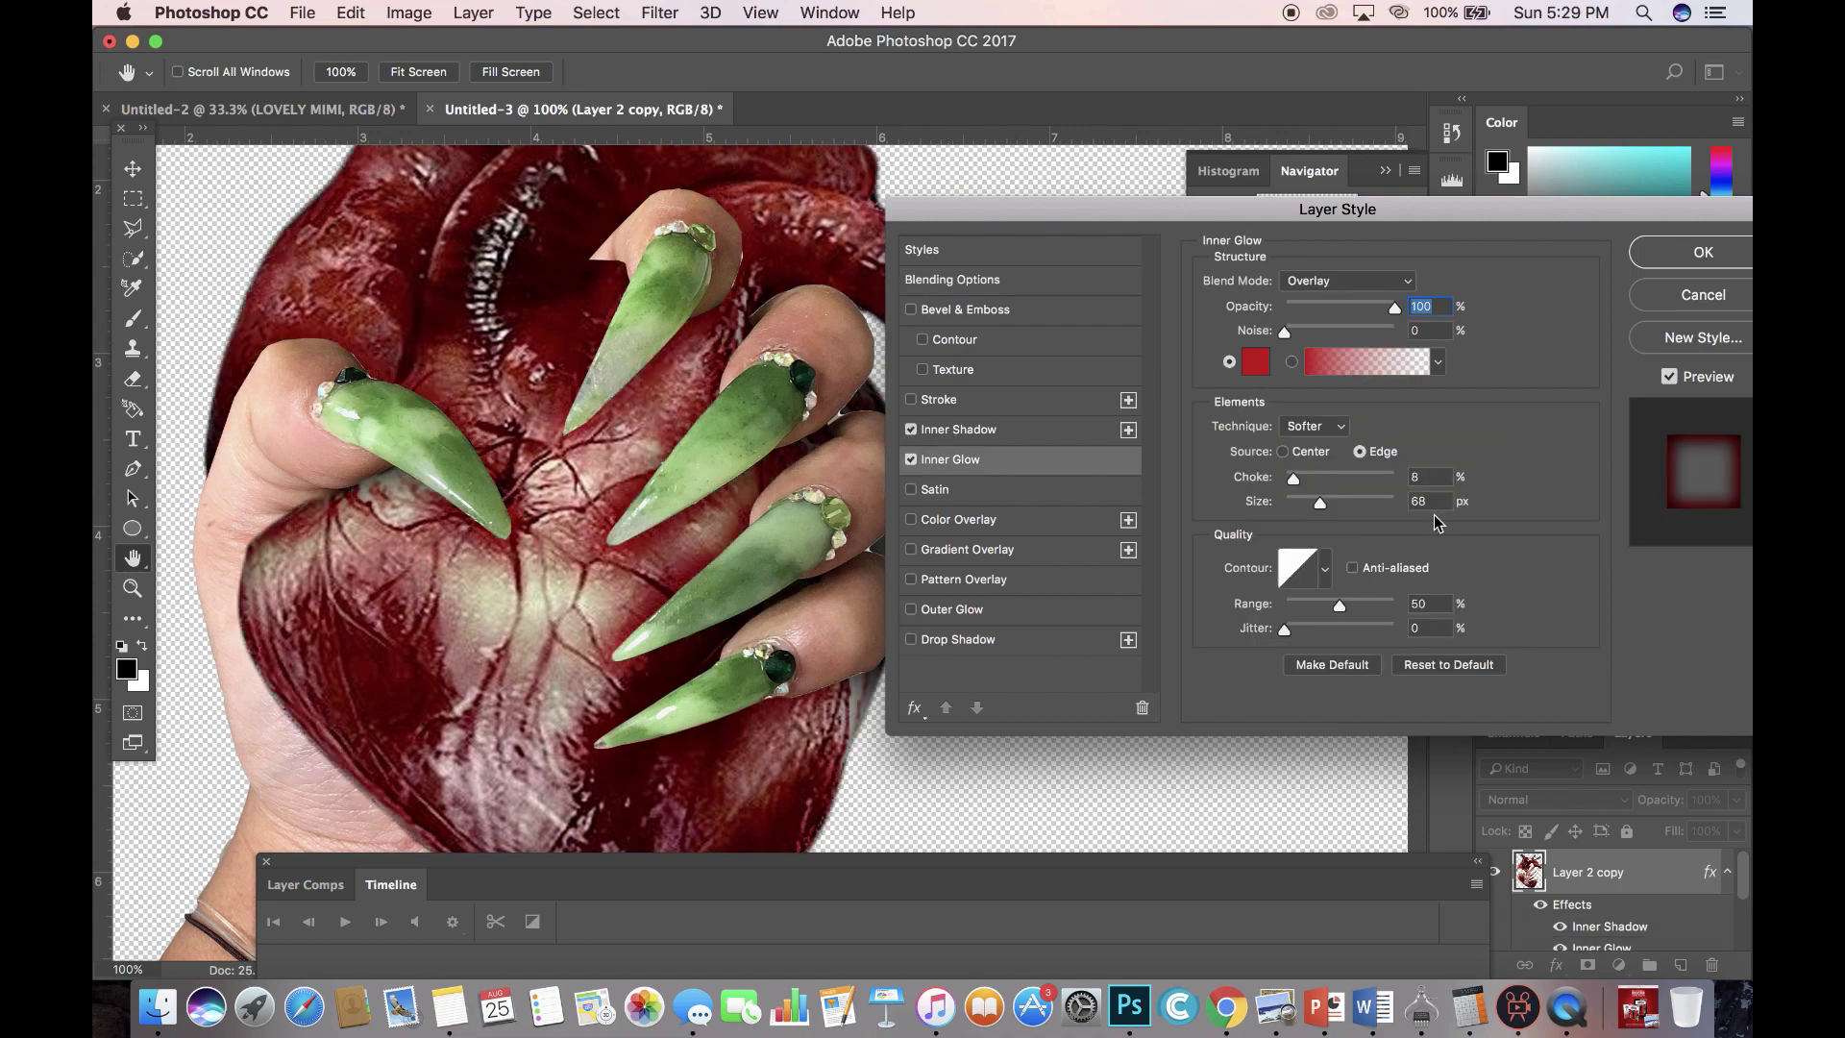
pyautogui.click(1652, 253)
pyautogui.press('super+minus')
pyautogui.press('super+minus')
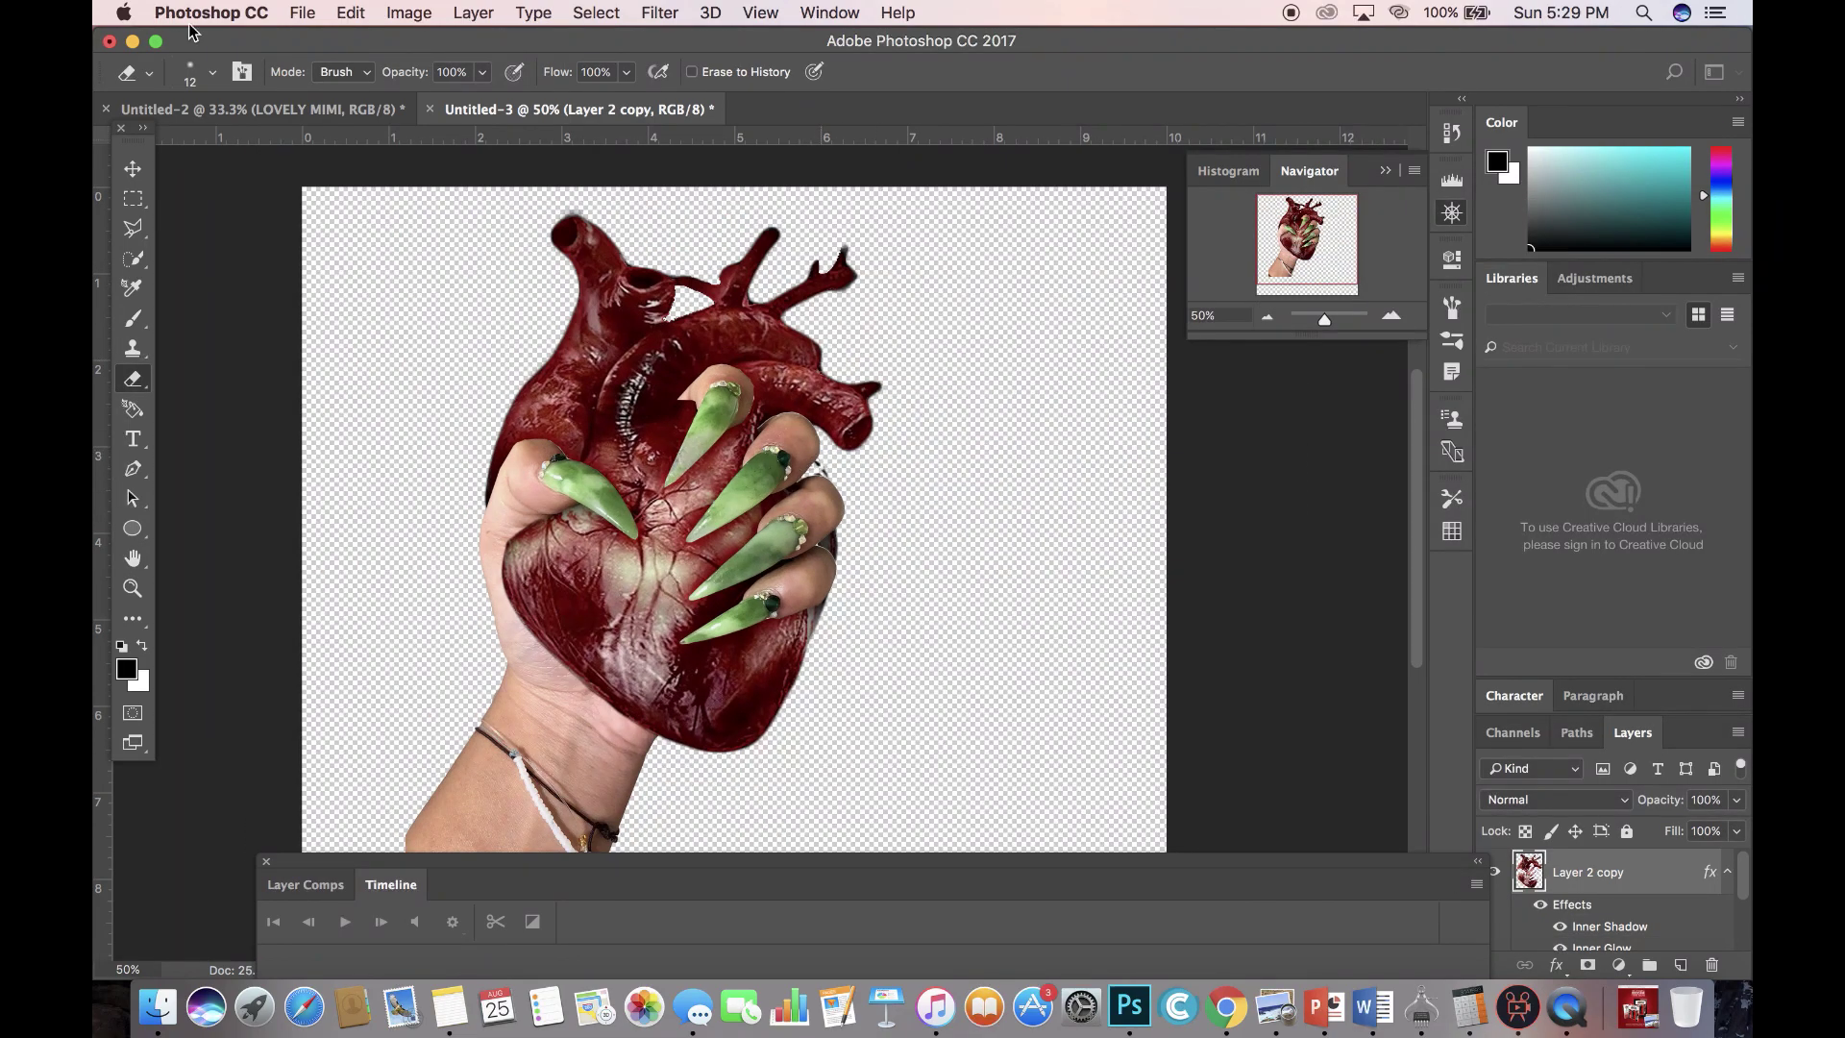
# Add a new layer beneath the heart copy and paint black shading along the upper fingers.
pyautogui.click(133, 169)
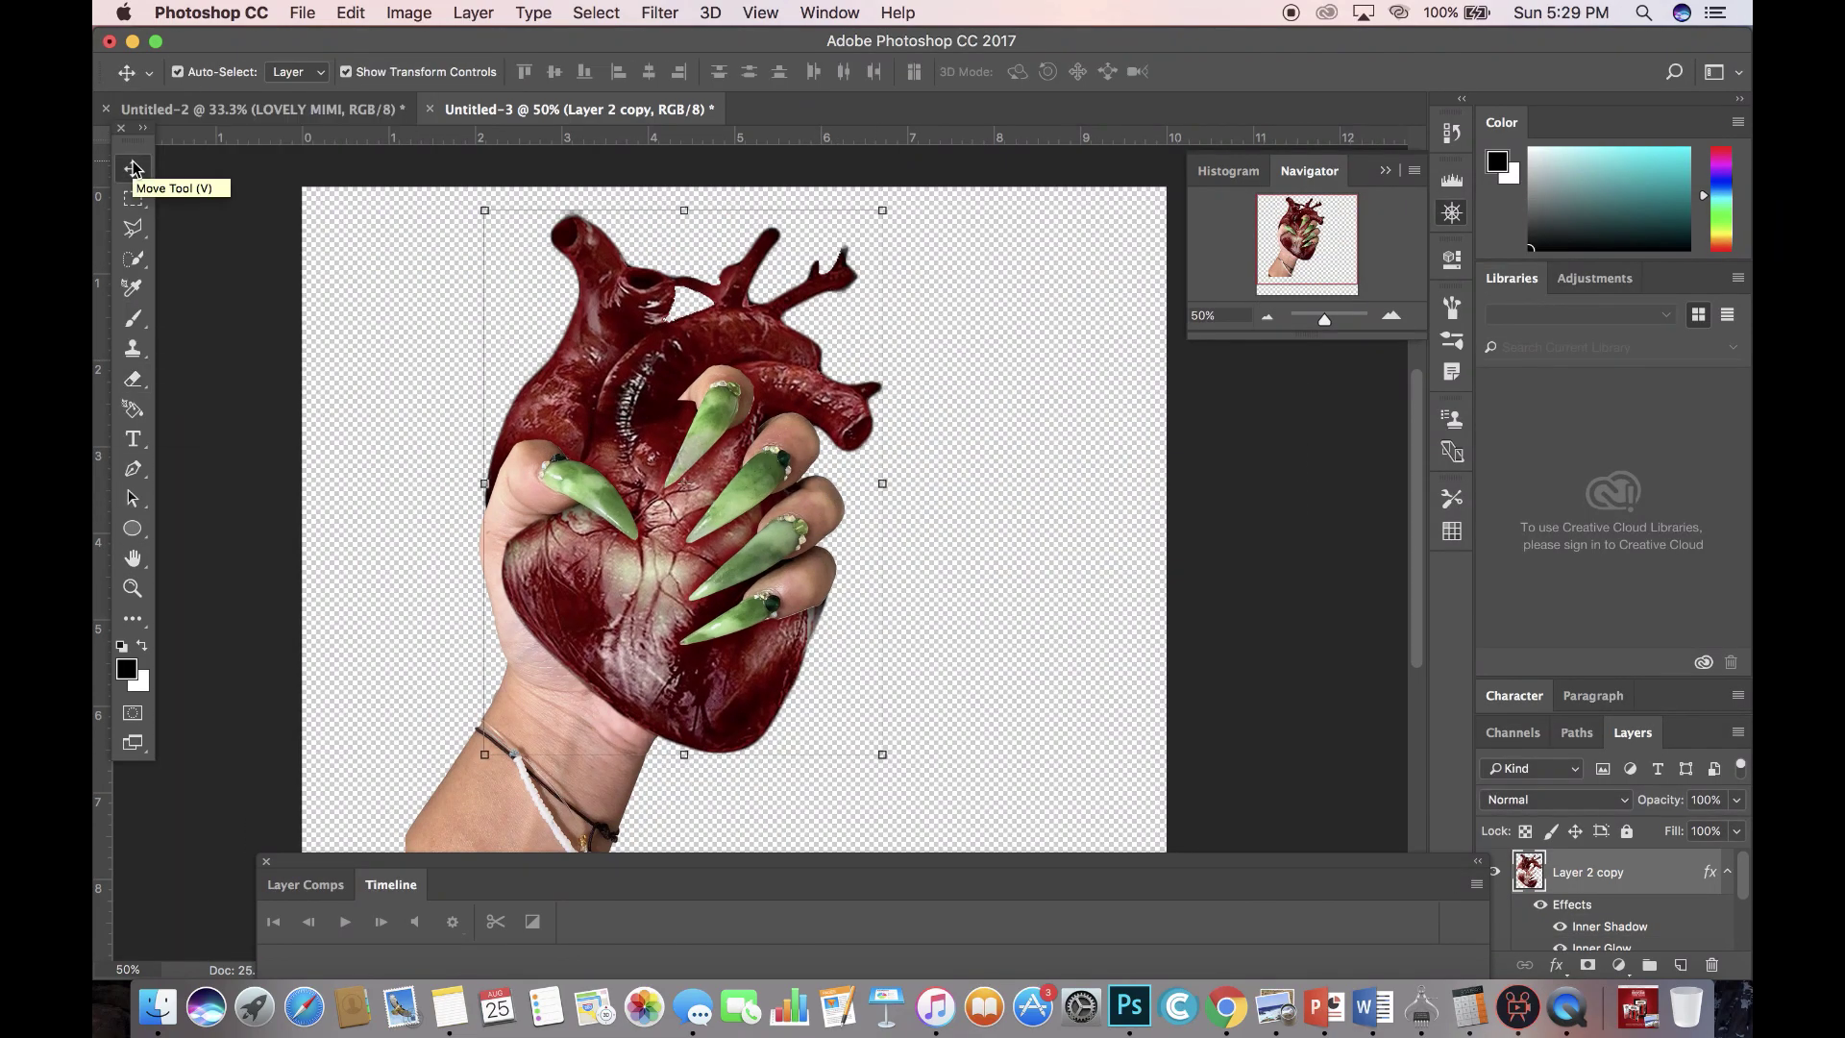
pyautogui.press('super+shift+alt+n')
pyautogui.press('b')
pyautogui.moveTo(725, 366)
pyautogui.mouseDown()
pyautogui.moveTo(755, 408)
pyautogui.moveTo(809, 421)
pyautogui.mouseUp()
pyautogui.click(133, 381)
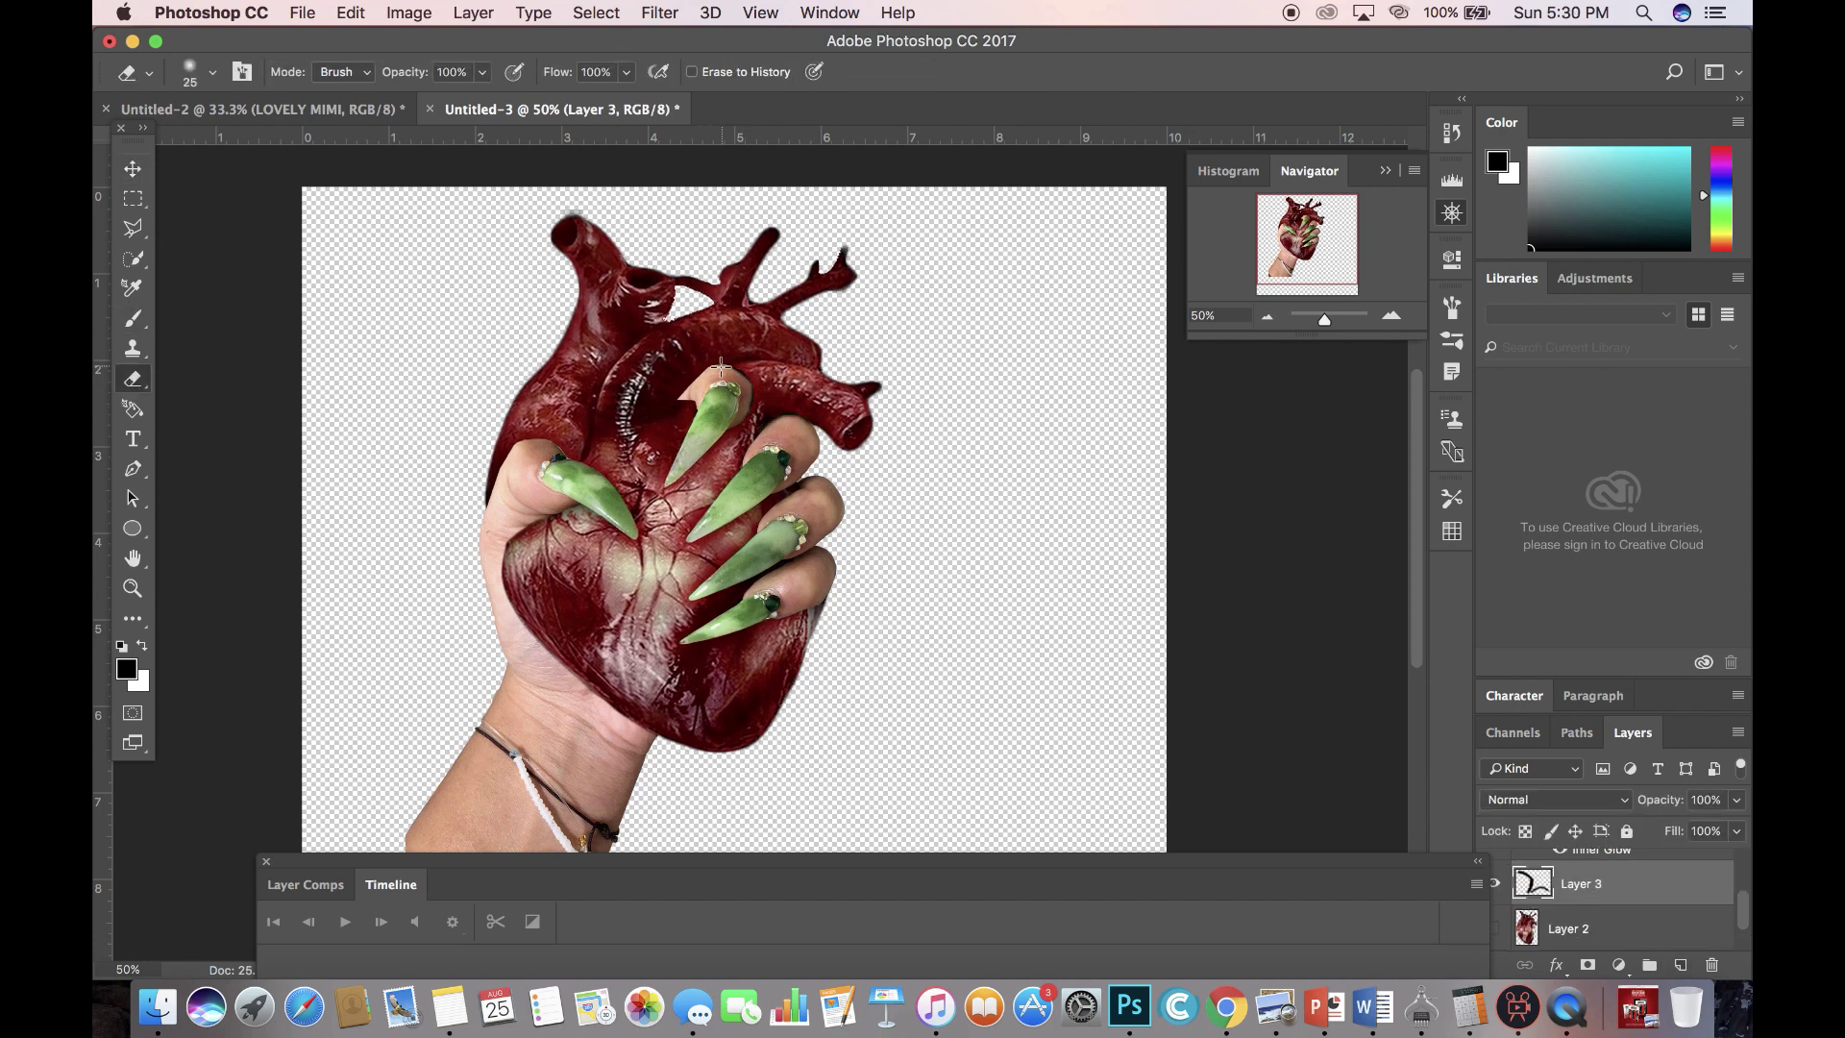
# Add another empty layer directly above the black shading layer for use with the Clone Stamp.
pyautogui.click(1267, 317)
pyautogui.click(1537, 941)
pyautogui.click(132, 348)
pyautogui.scroll(5, 1631, 903)
pyautogui.click(1614, 872)
pyautogui.scroll(-4, 1631, 910)
pyautogui.click(1630, 904)
pyautogui.click(1680, 965)
# Set the Clone Stamp to a soft round 25 px brush with 0% hardness.
pyautogui.click(212, 73)
pyautogui.click(141, 292)
pyautogui.moveTo(350, 145); pyautogui.dragTo(240, 144)
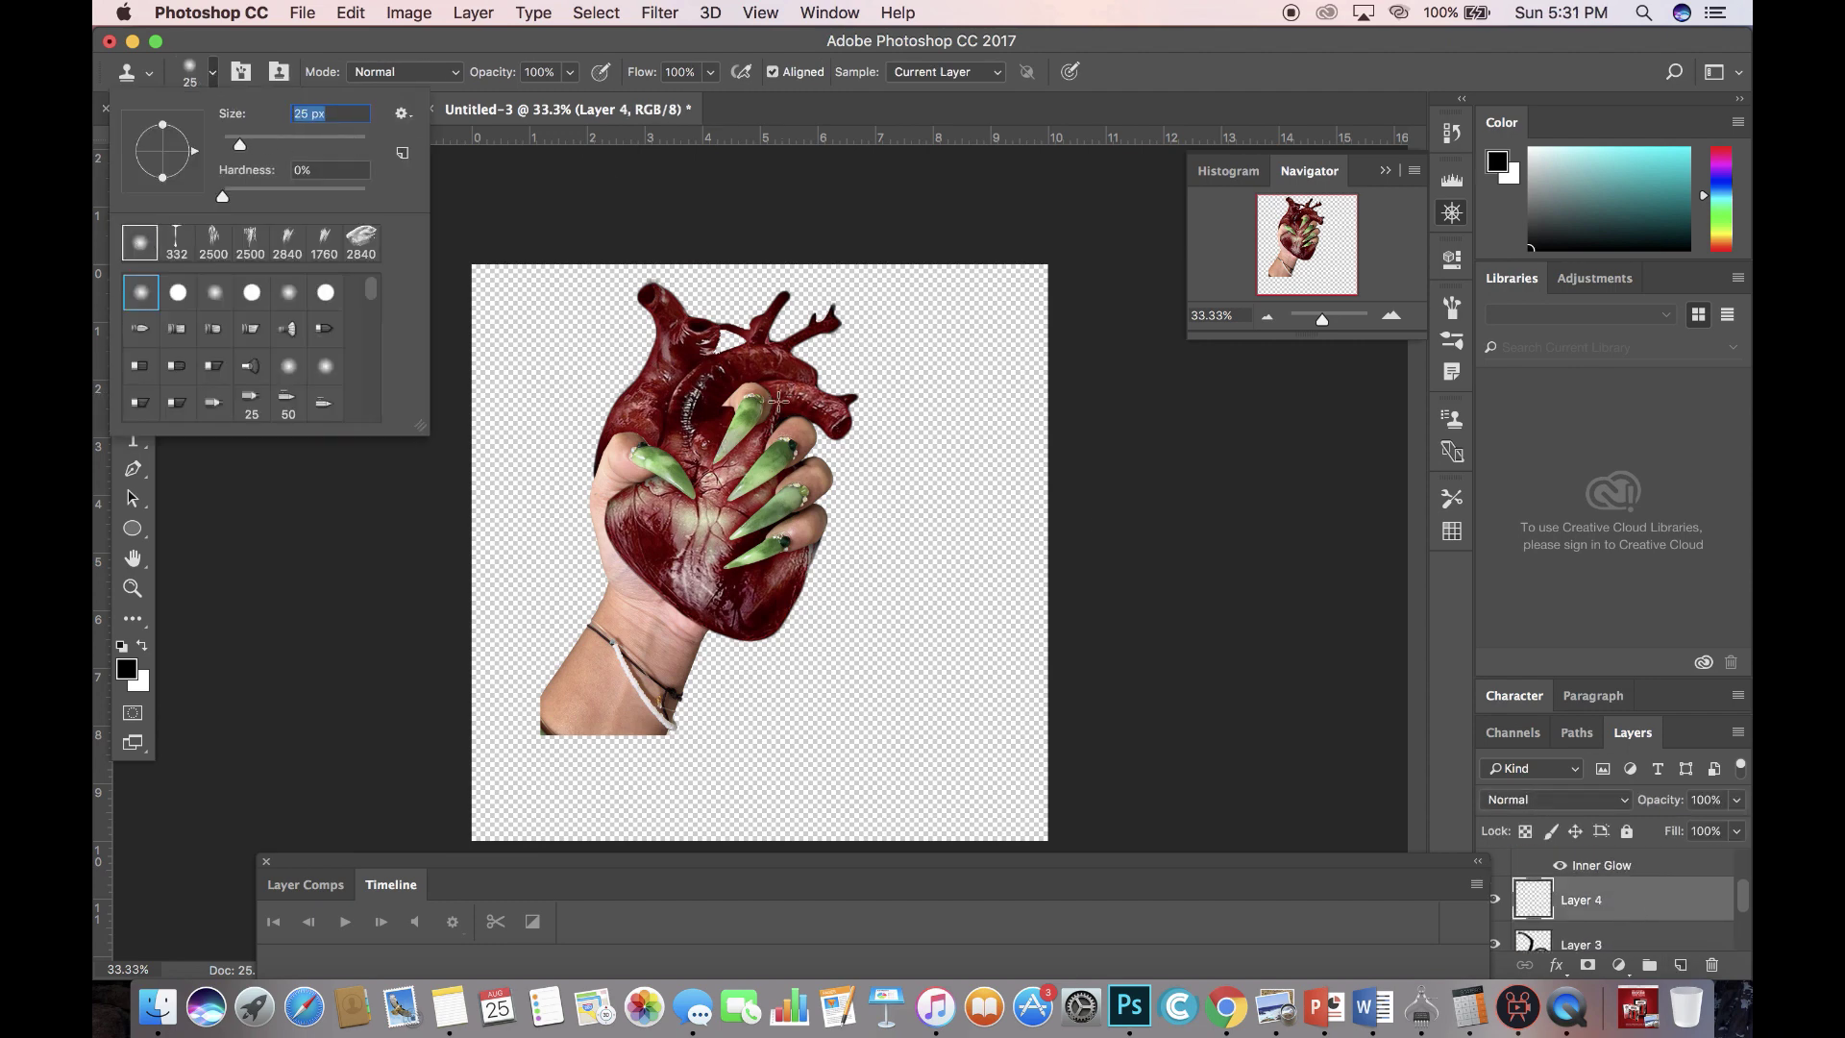
# Merge all of the composite's layers, from the bottom layer up to the top one, into a single layer.
pyautogui.click(761, 392)
pyautogui.scroll(-4, 1561, 934)
pyautogui.scroll(1, 1556, 922)
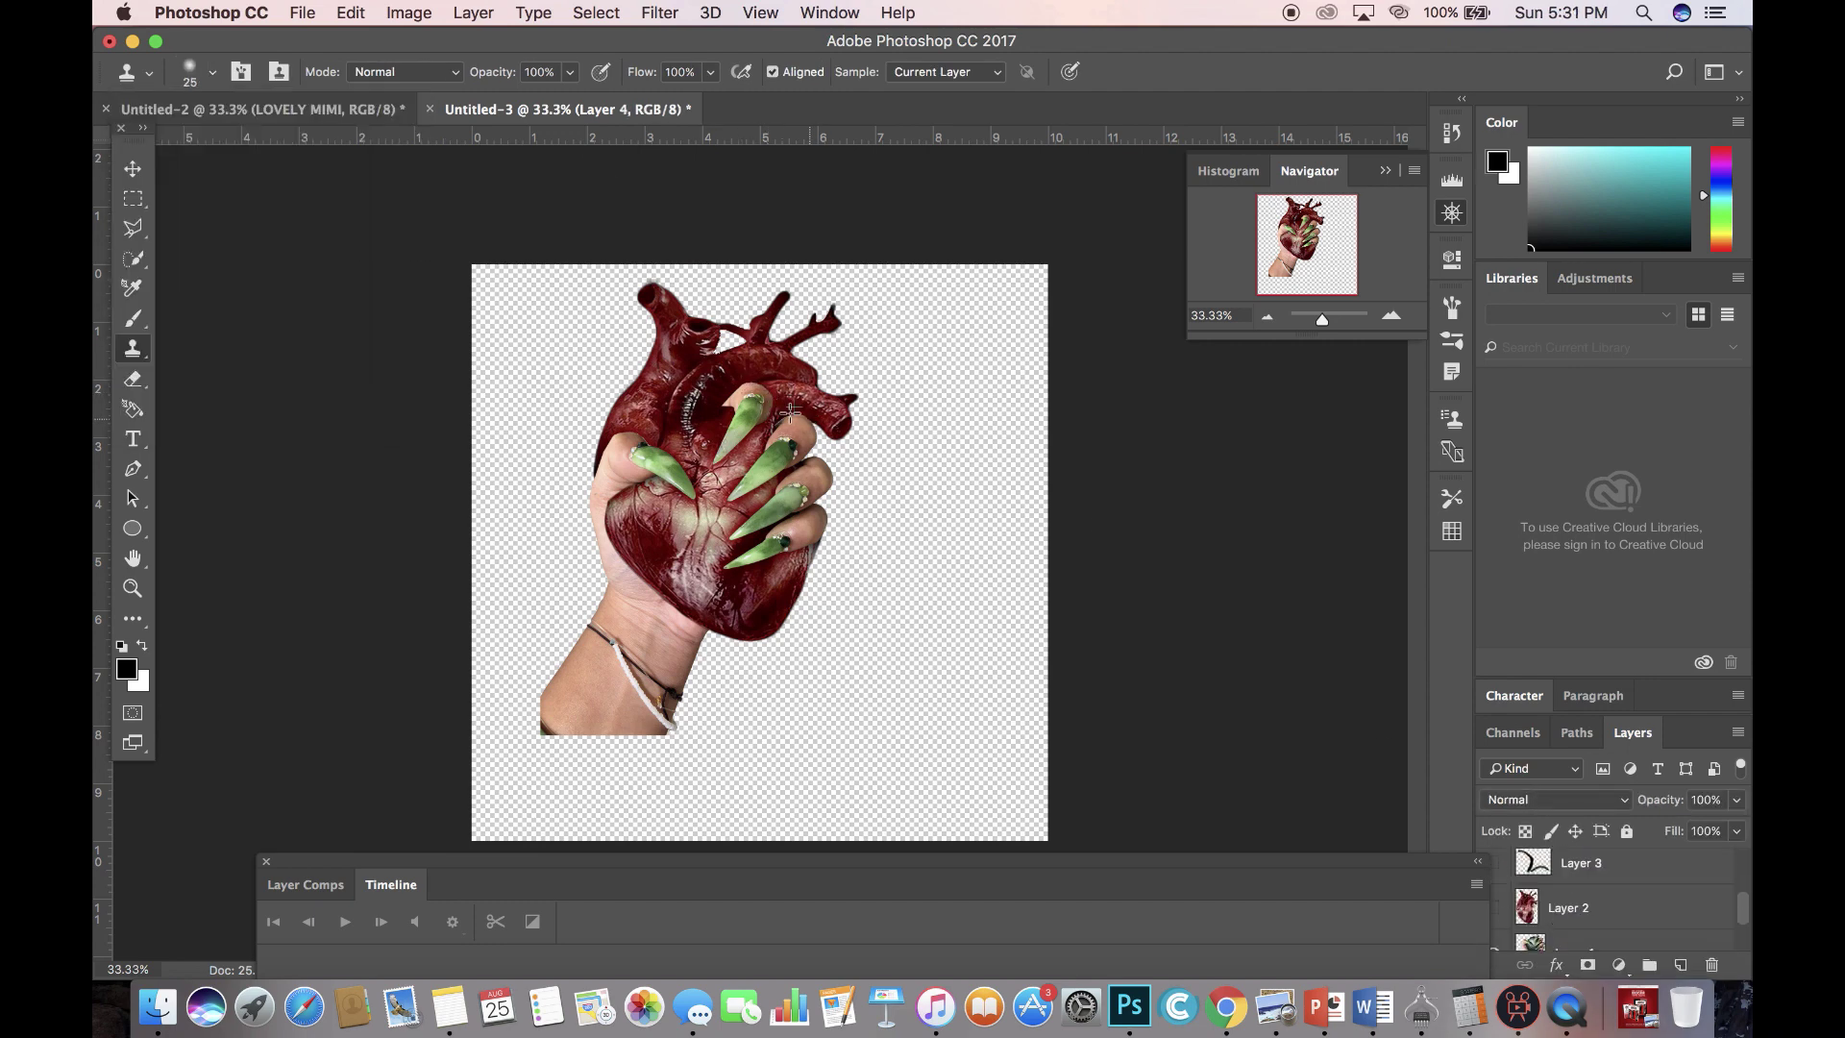
pyautogui.scroll(-2, 1565, 917)
pyautogui.click(1565, 921)
pyautogui.scroll(8, 1576, 912)
pyautogui.keyDown('shift'); pyautogui.click(1589, 872); pyautogui.keyUp('shift')
pyautogui.click(473, 13)
pyautogui.click(500, 850)
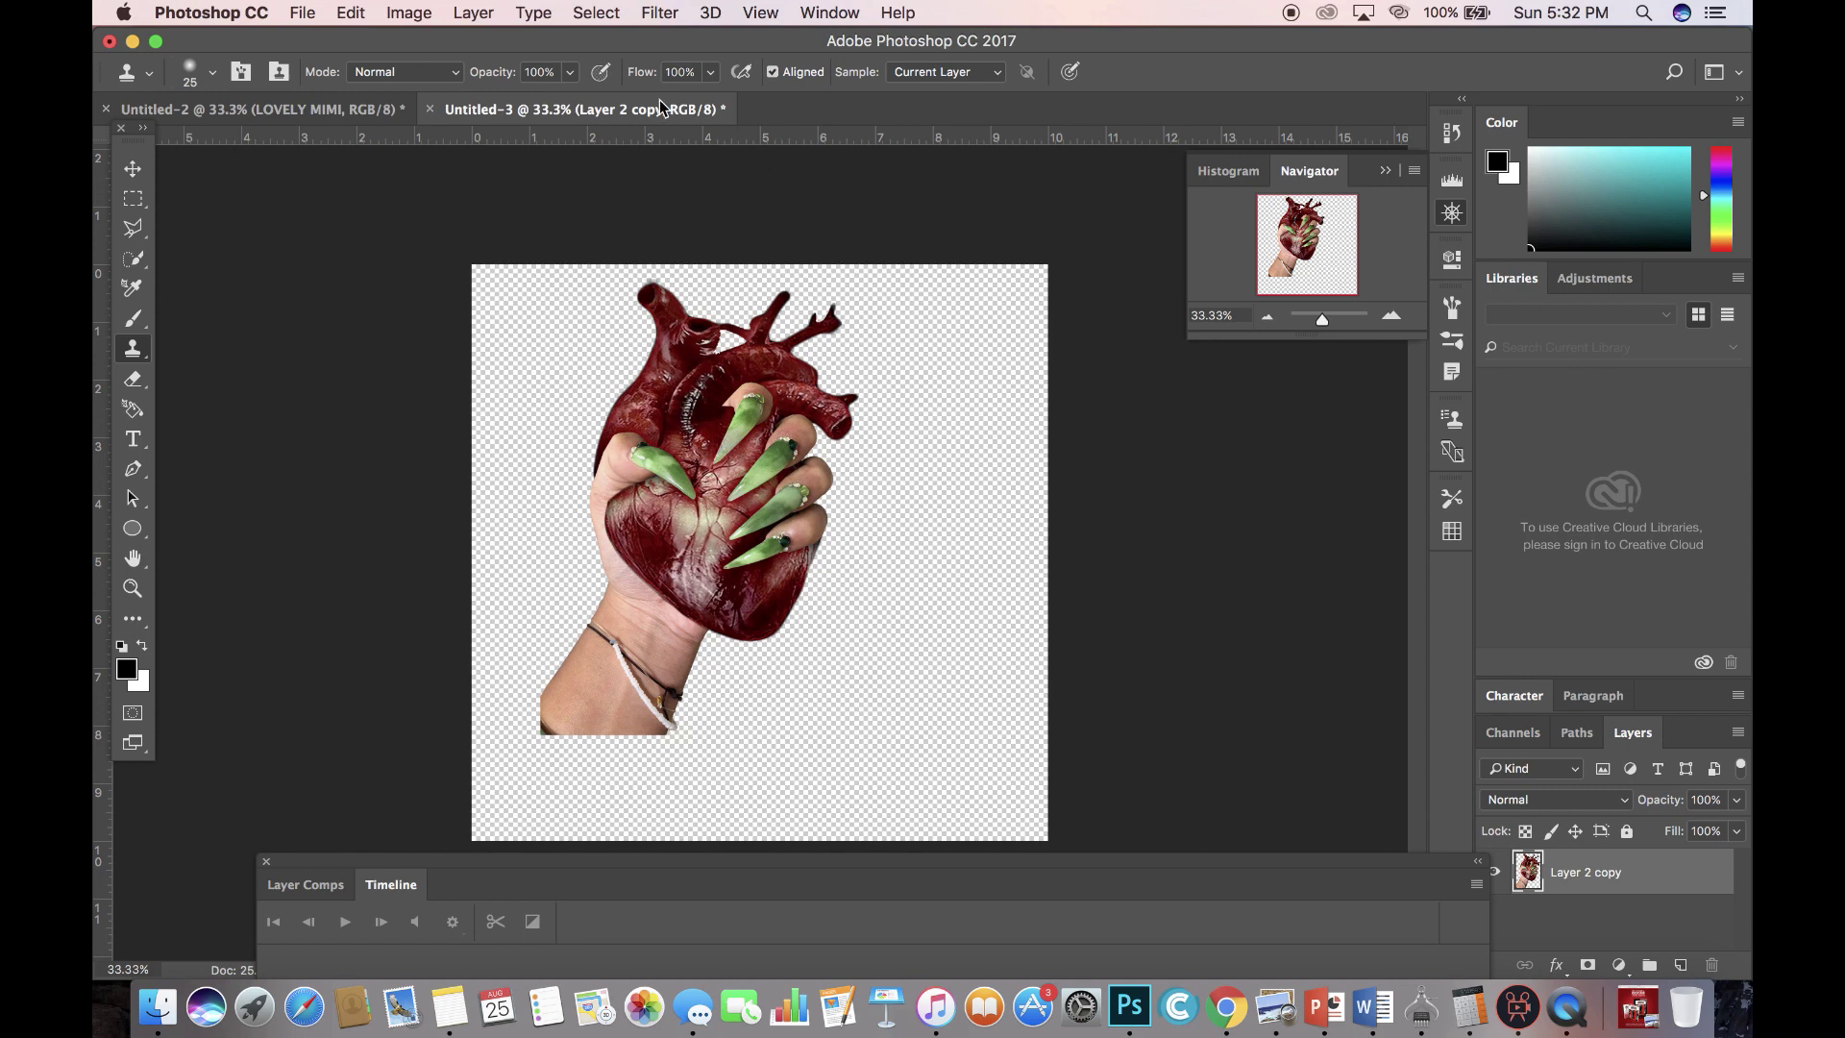
# Float the Untitled-3 document and copy the merged hand-and-heart artwork into the Untitled-2 cover document.
pyautogui.moveTo(659, 115); pyautogui.dragTo(718, 167)
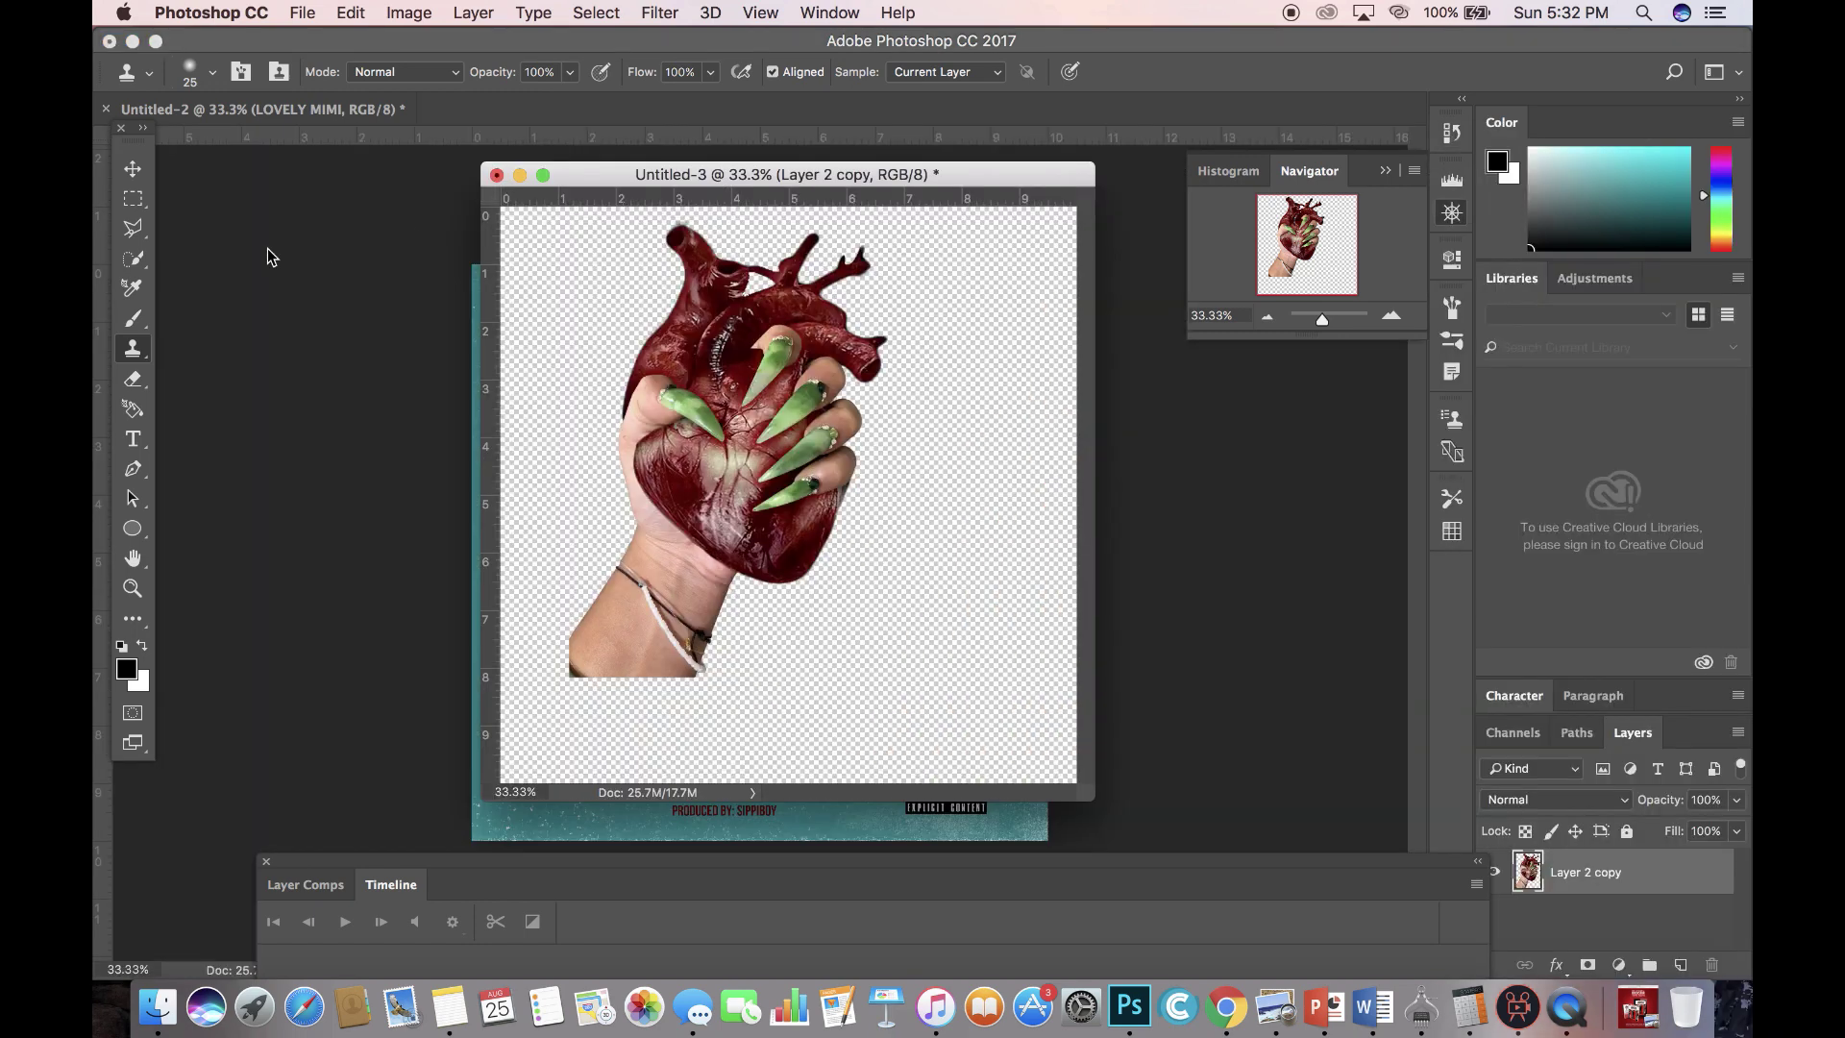
pyautogui.click(129, 171)
pyautogui.moveTo(634, 182); pyautogui.dragTo(1107, 279)
pyautogui.moveTo(1201, 435); pyautogui.dragTo(769, 442)
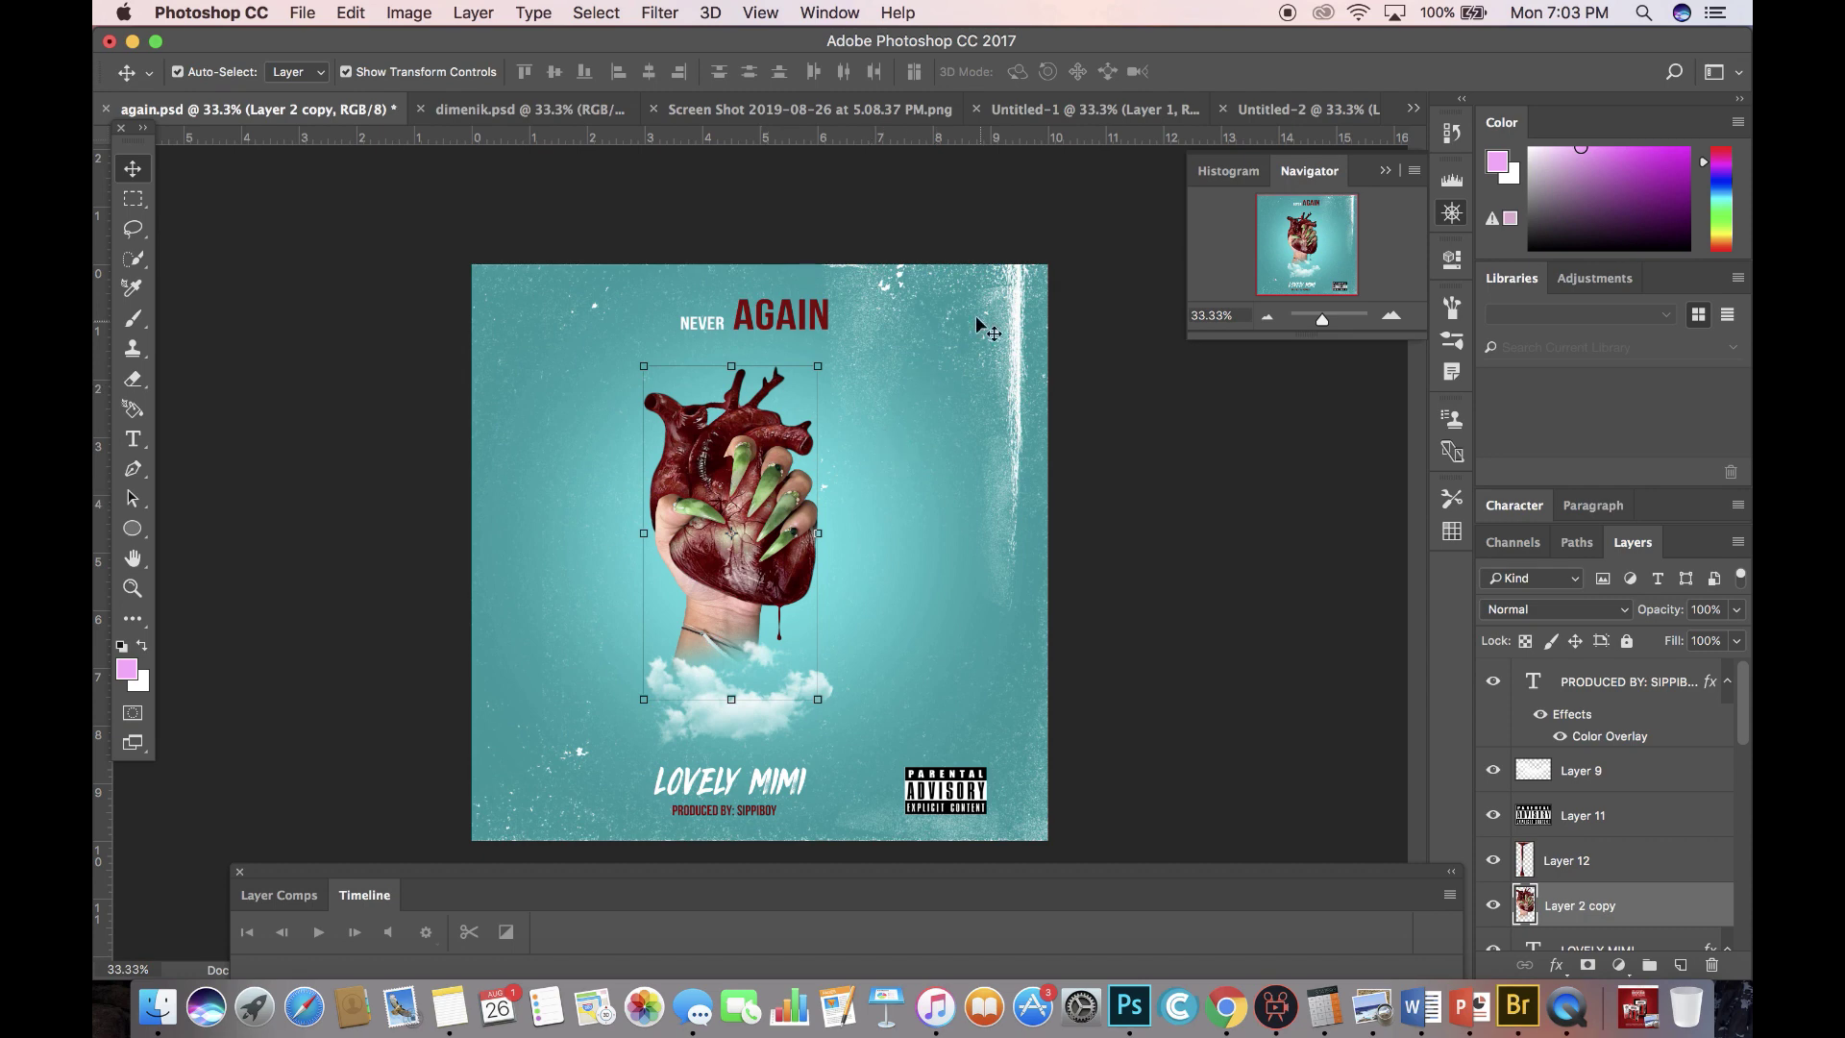
# Float the again.psd document and copy its hand-and-heart layer onto the centre of the blank Untitled-2 canvas.
pyautogui.click(1316, 112)
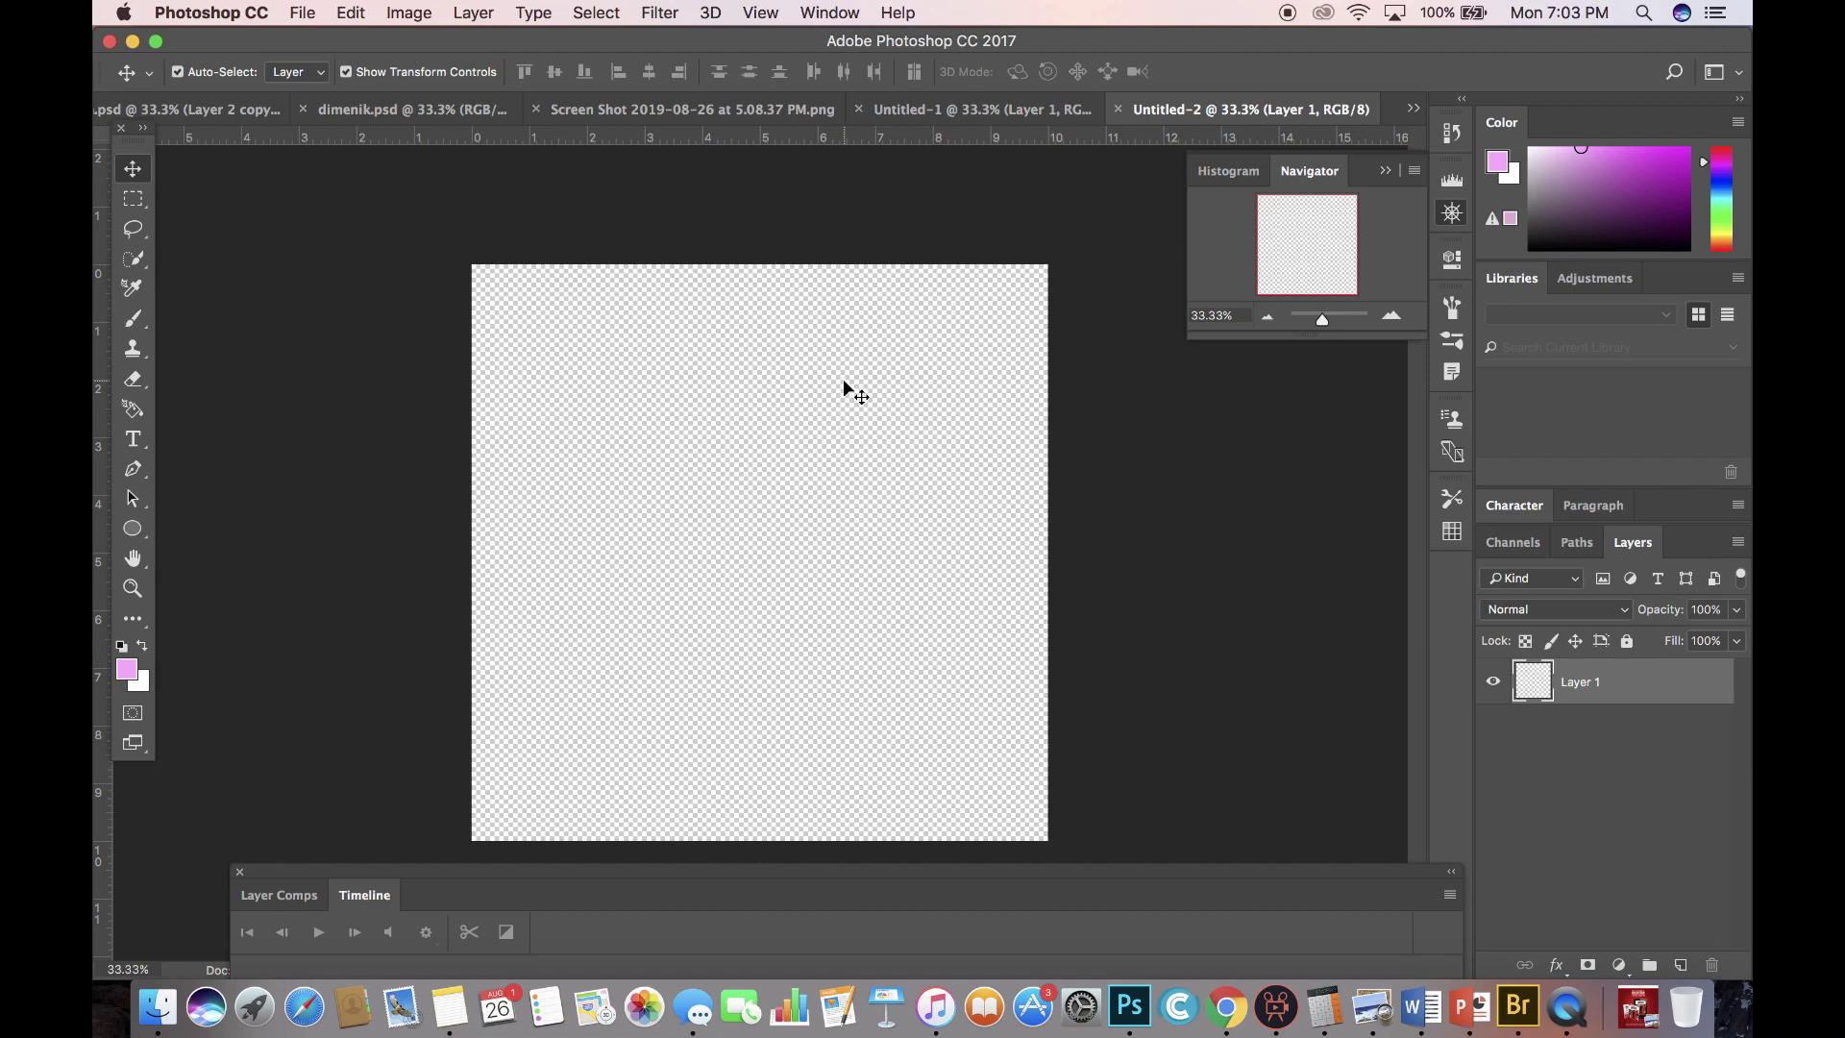
pyautogui.click(1412, 108)
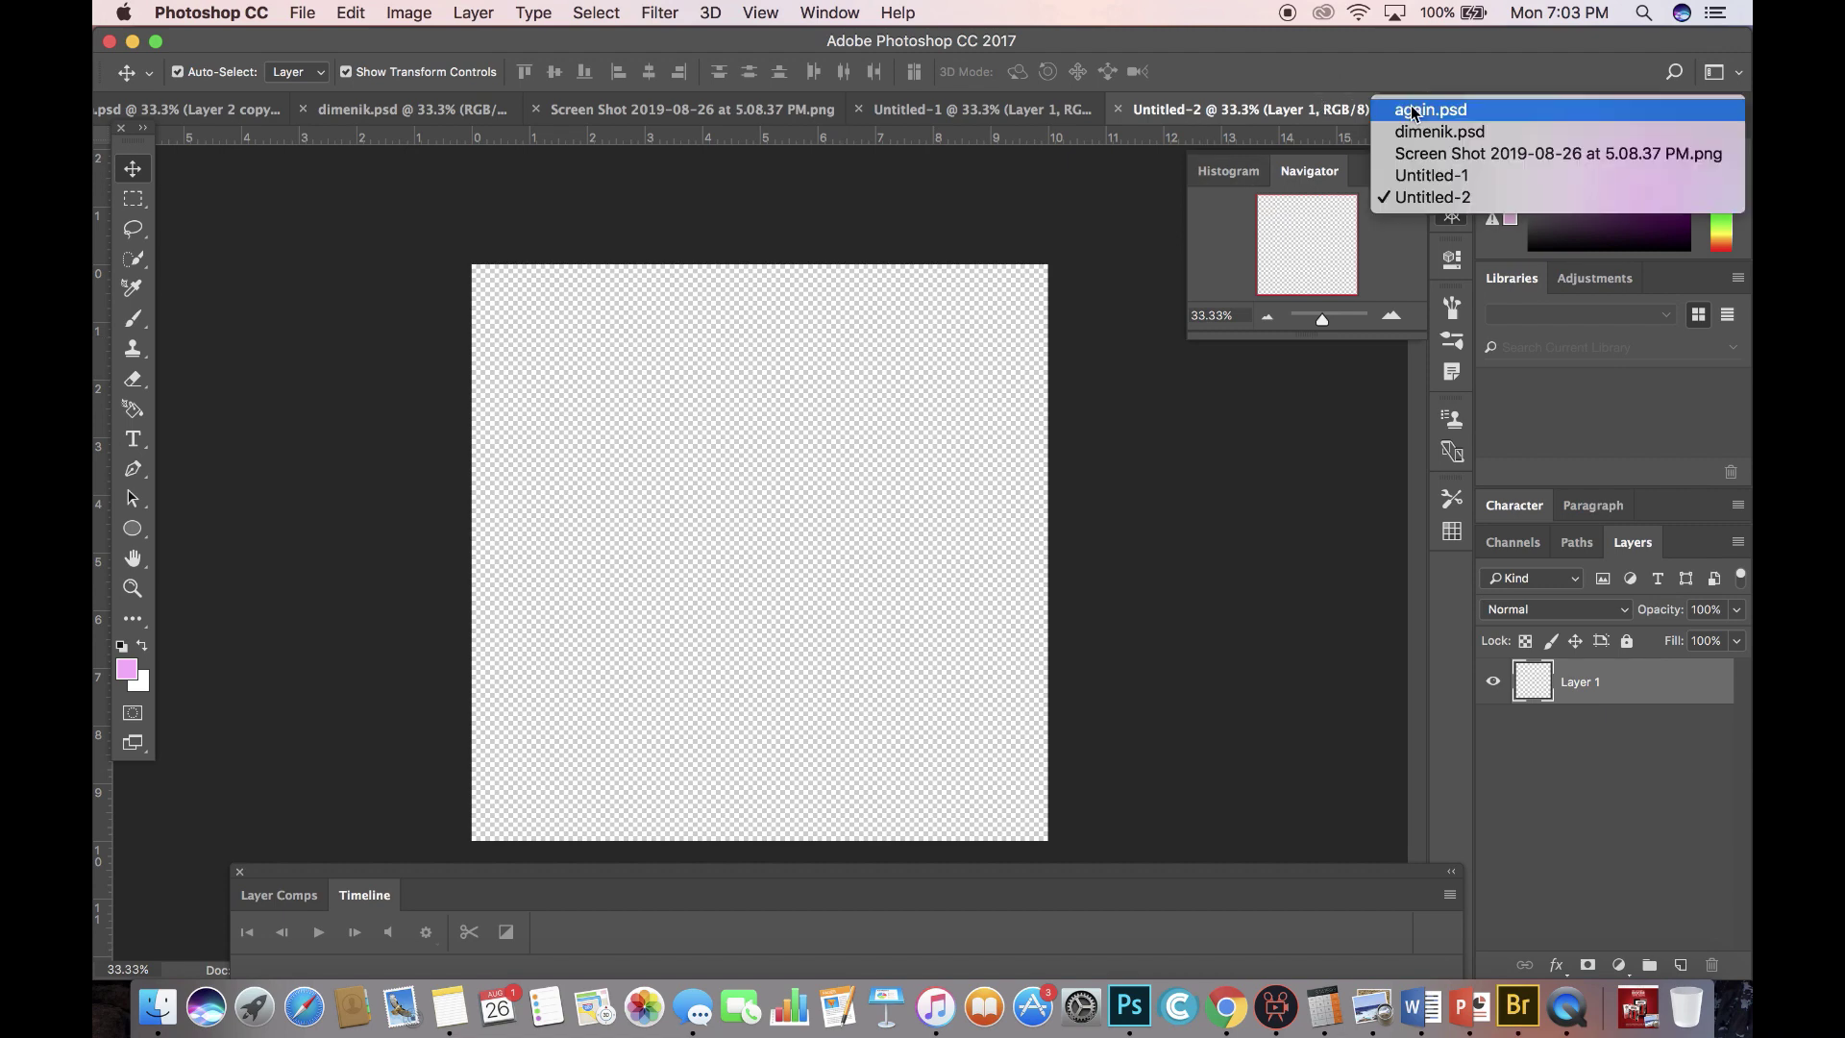
pyautogui.click(1412, 113)
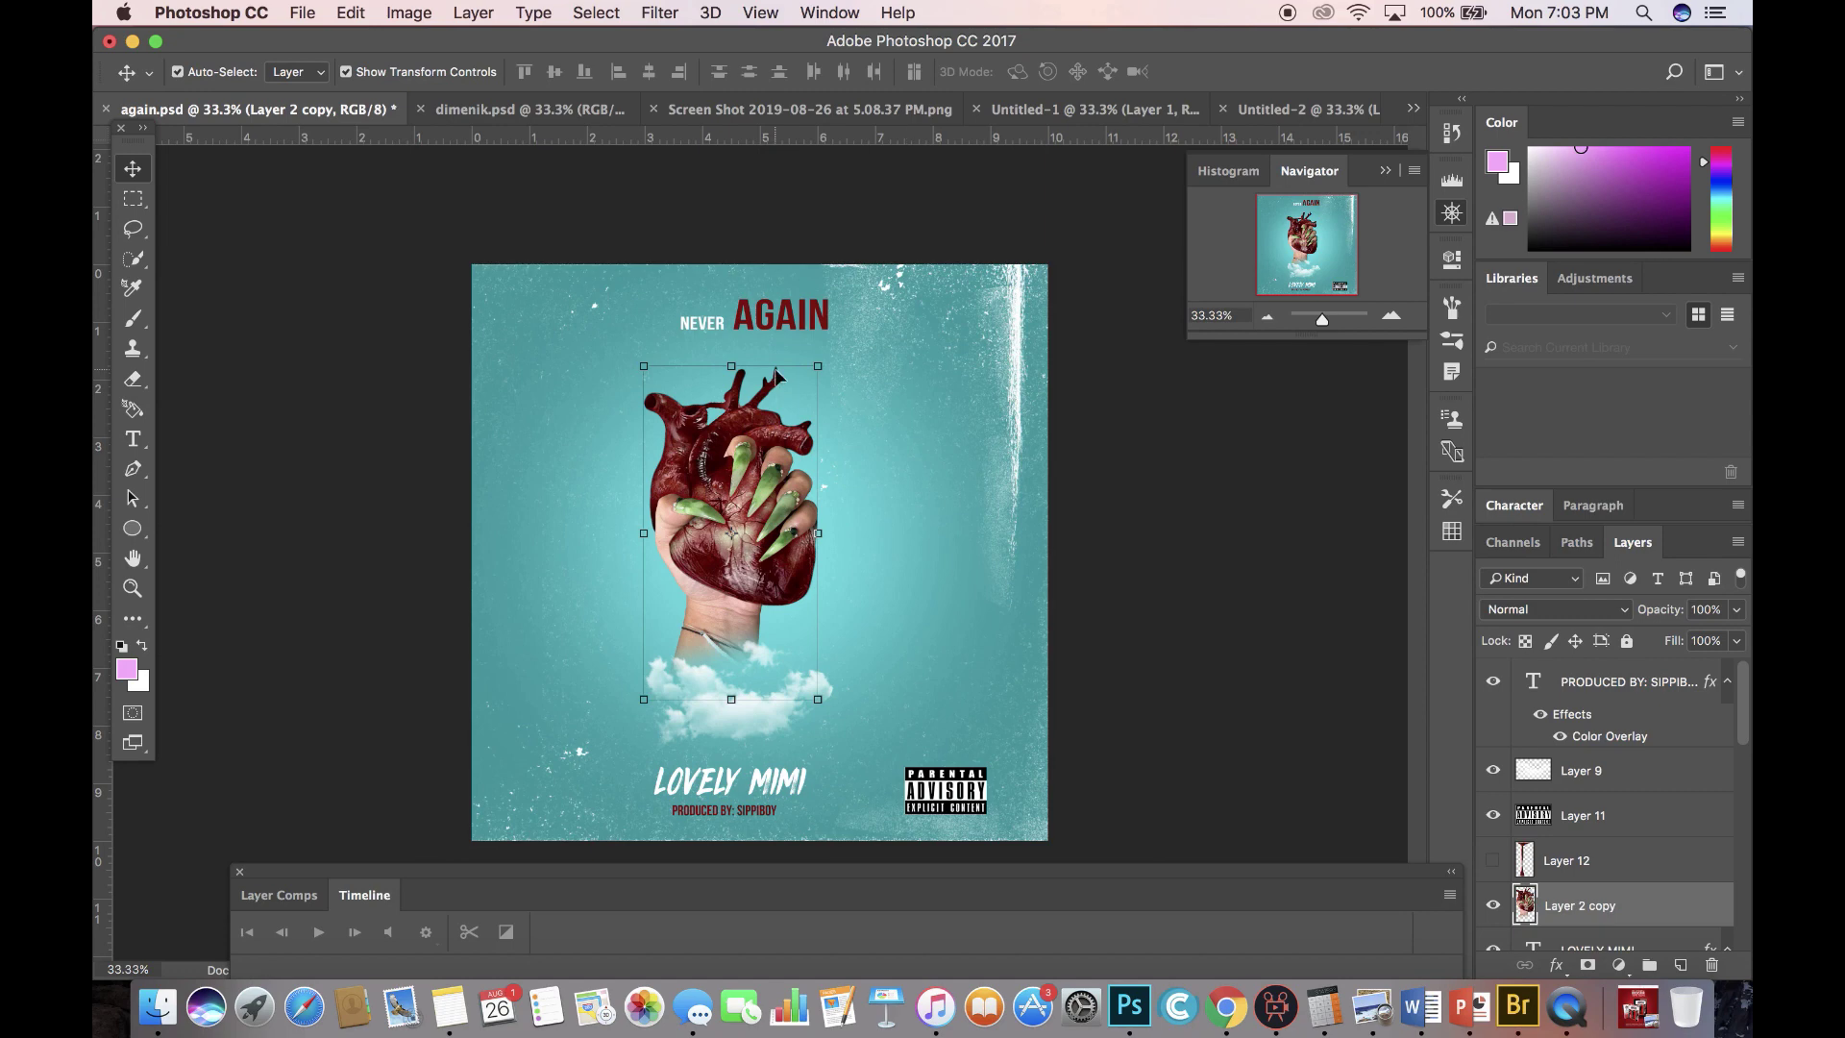
pyautogui.moveTo(361, 117); pyautogui.dragTo(362, 235)
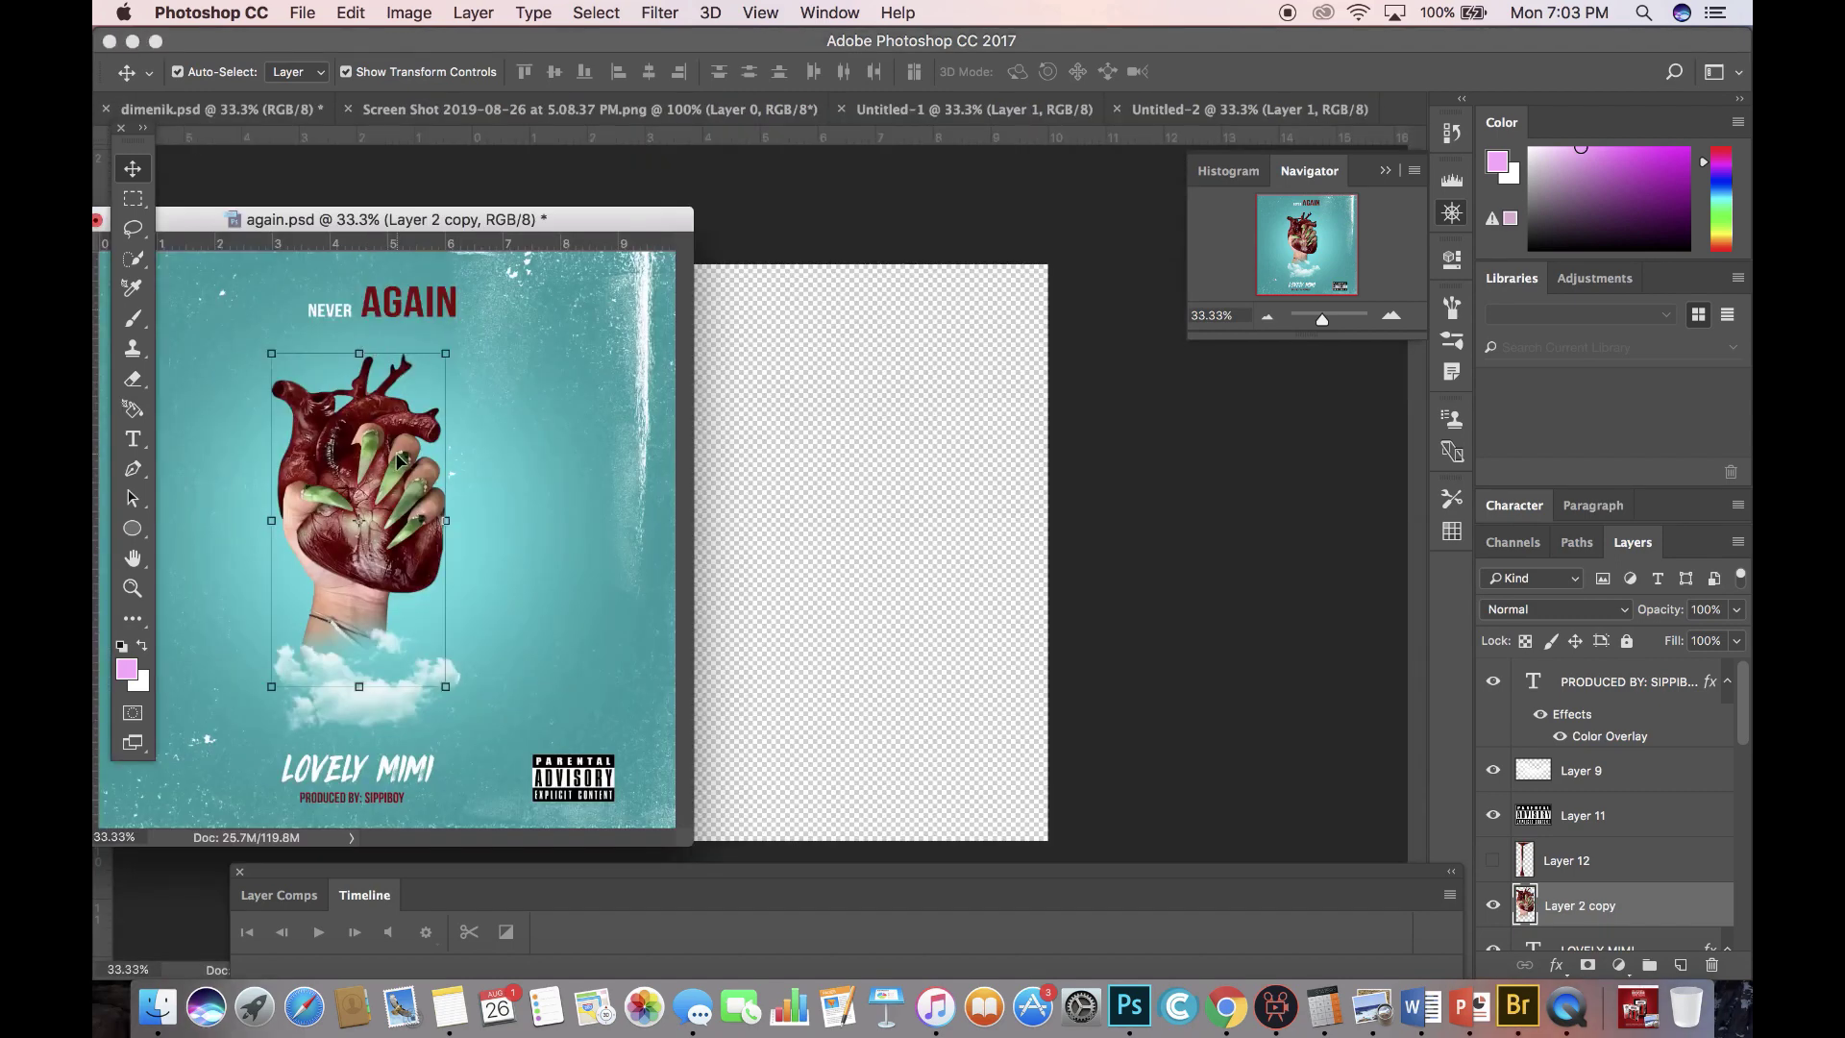
pyautogui.moveTo(392, 460); pyautogui.dragTo(586, 495)
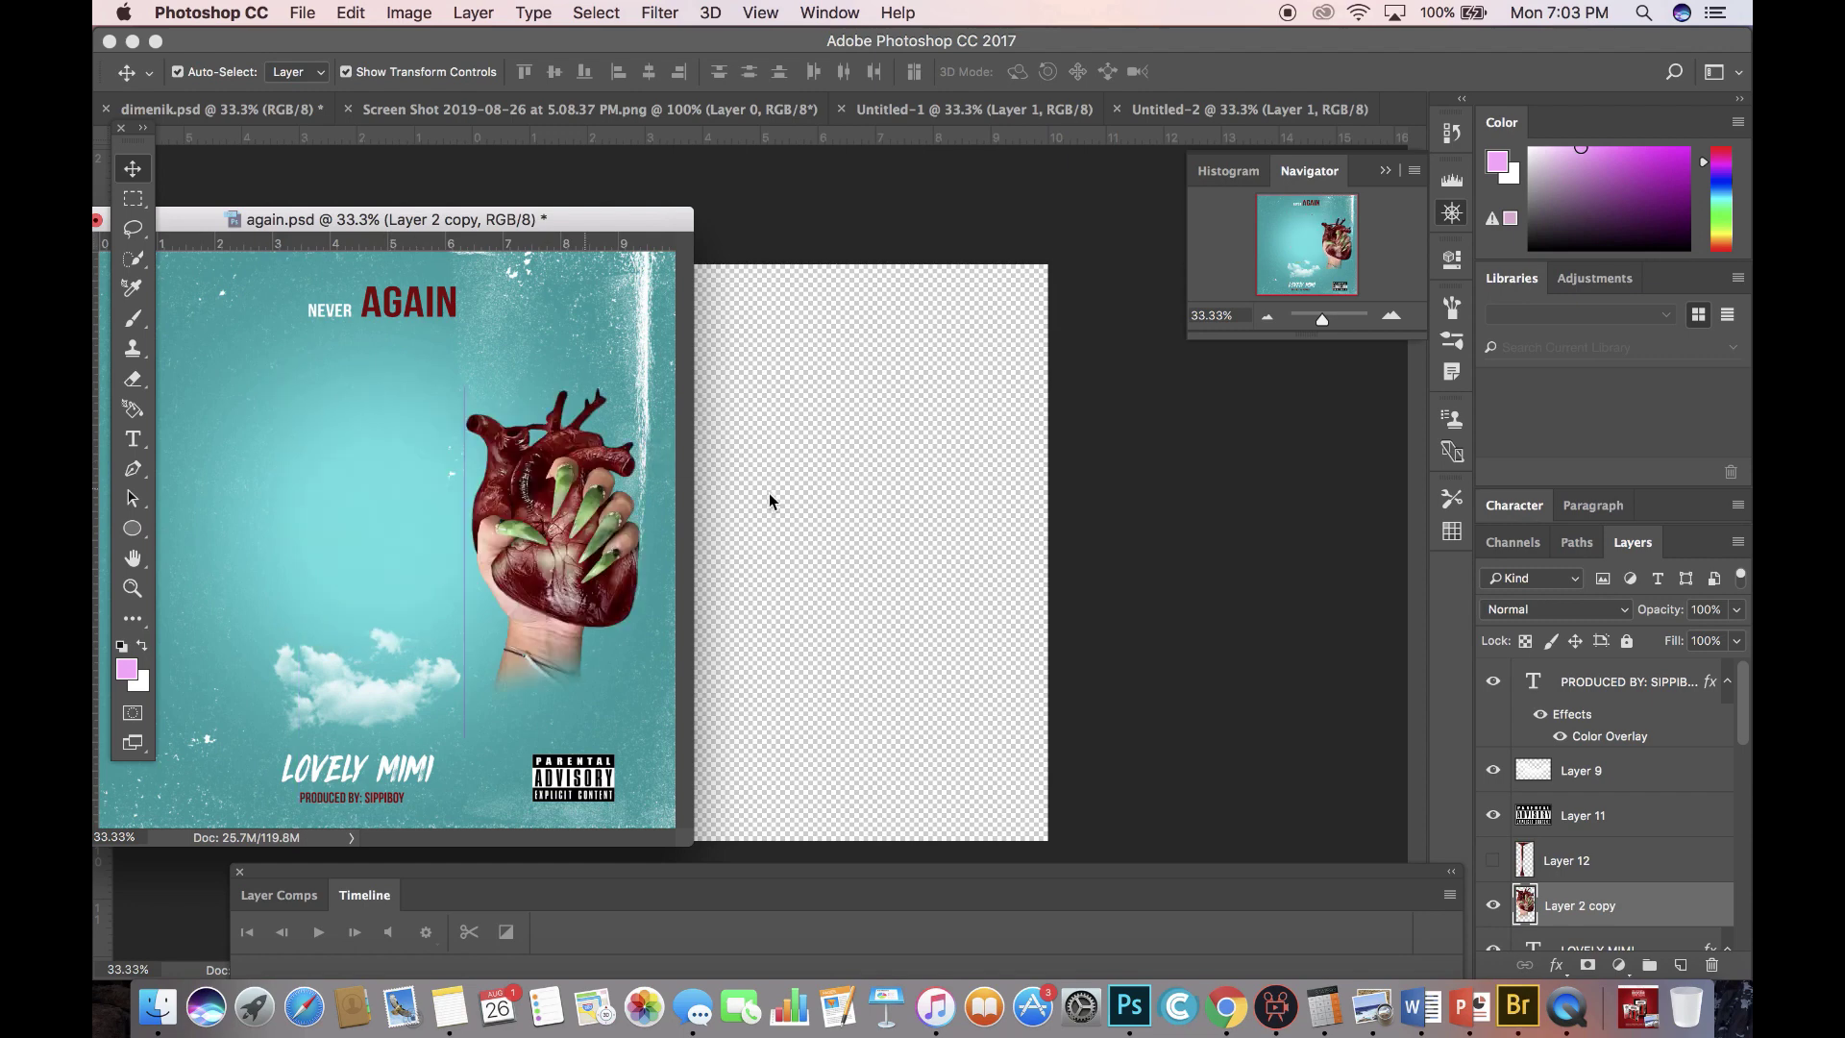
pyautogui.moveTo(786, 488)
pyautogui.mouseDown()
pyautogui.moveTo(811, 470)
pyautogui.moveTo(778, 490)
pyautogui.moveTo(777, 474)
pyautogui.mouseUp()
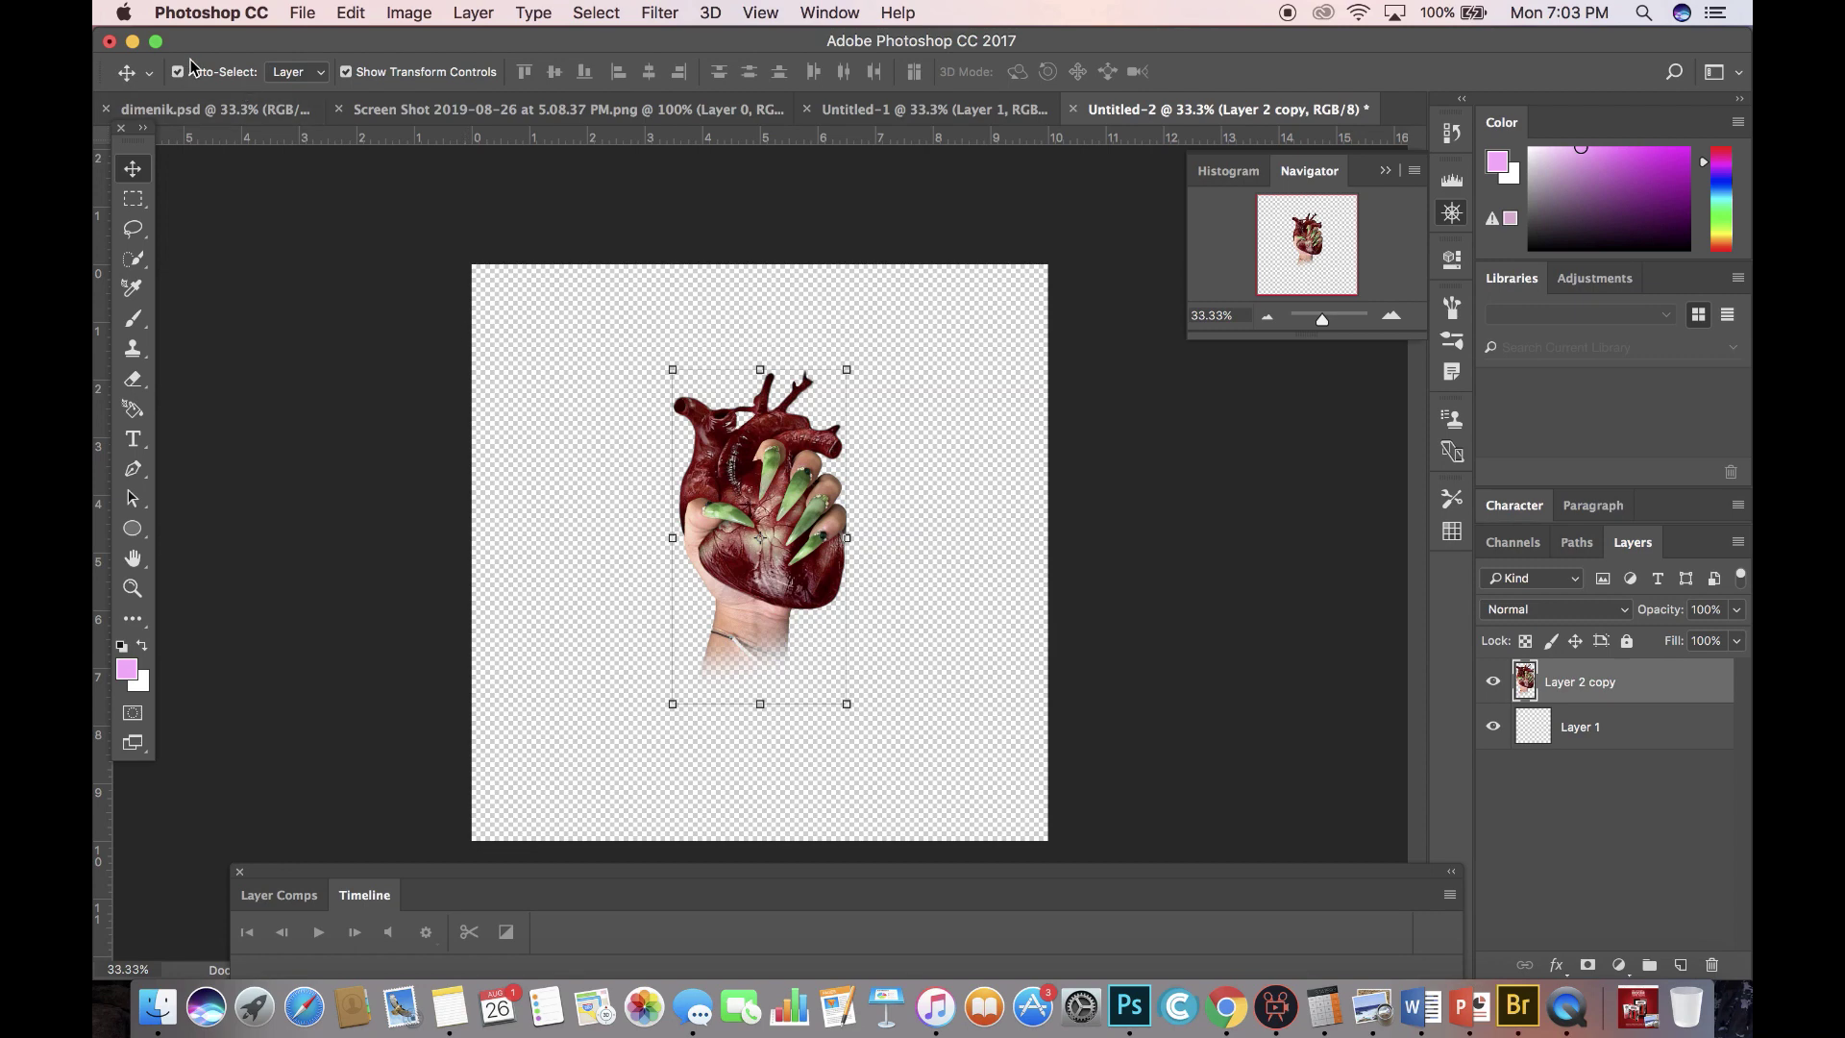
# Set the foreground colour to the darker teal 28959e, sampled from the outer background of the again.psd cover.
pyautogui.click(134, 42)
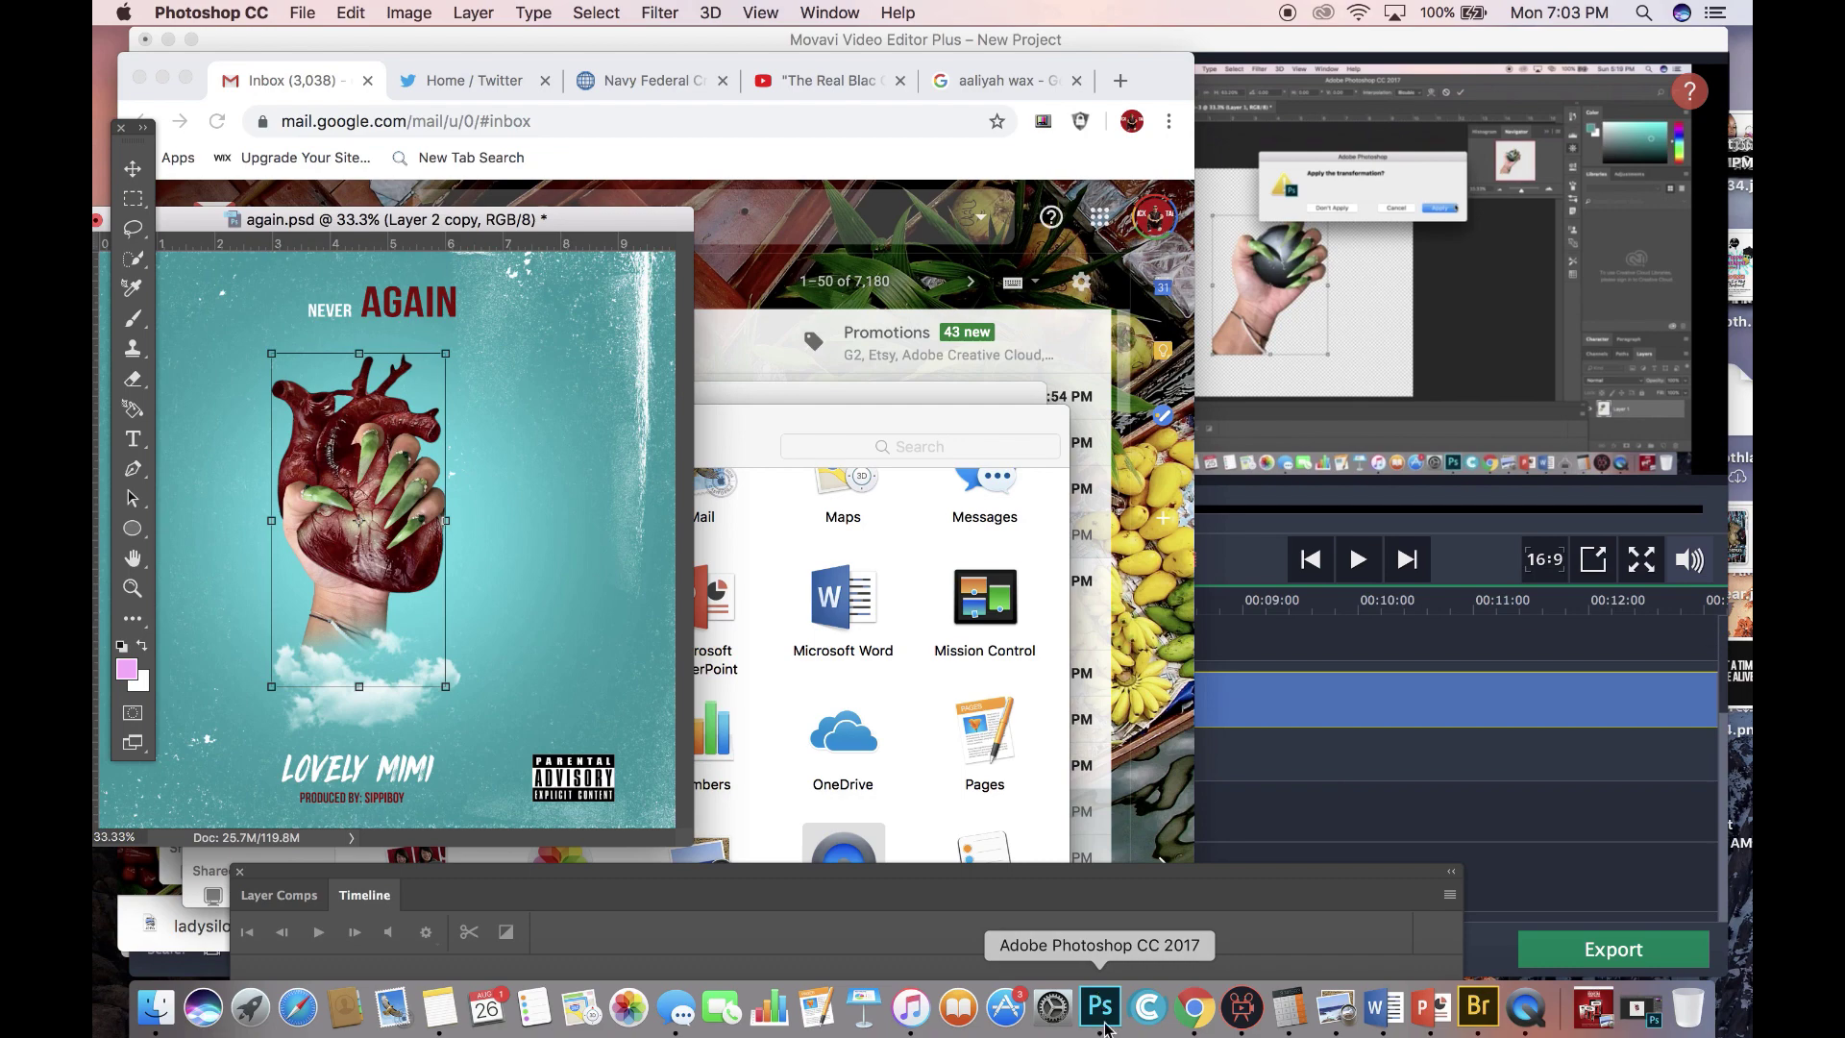
pyautogui.click(131, 171)
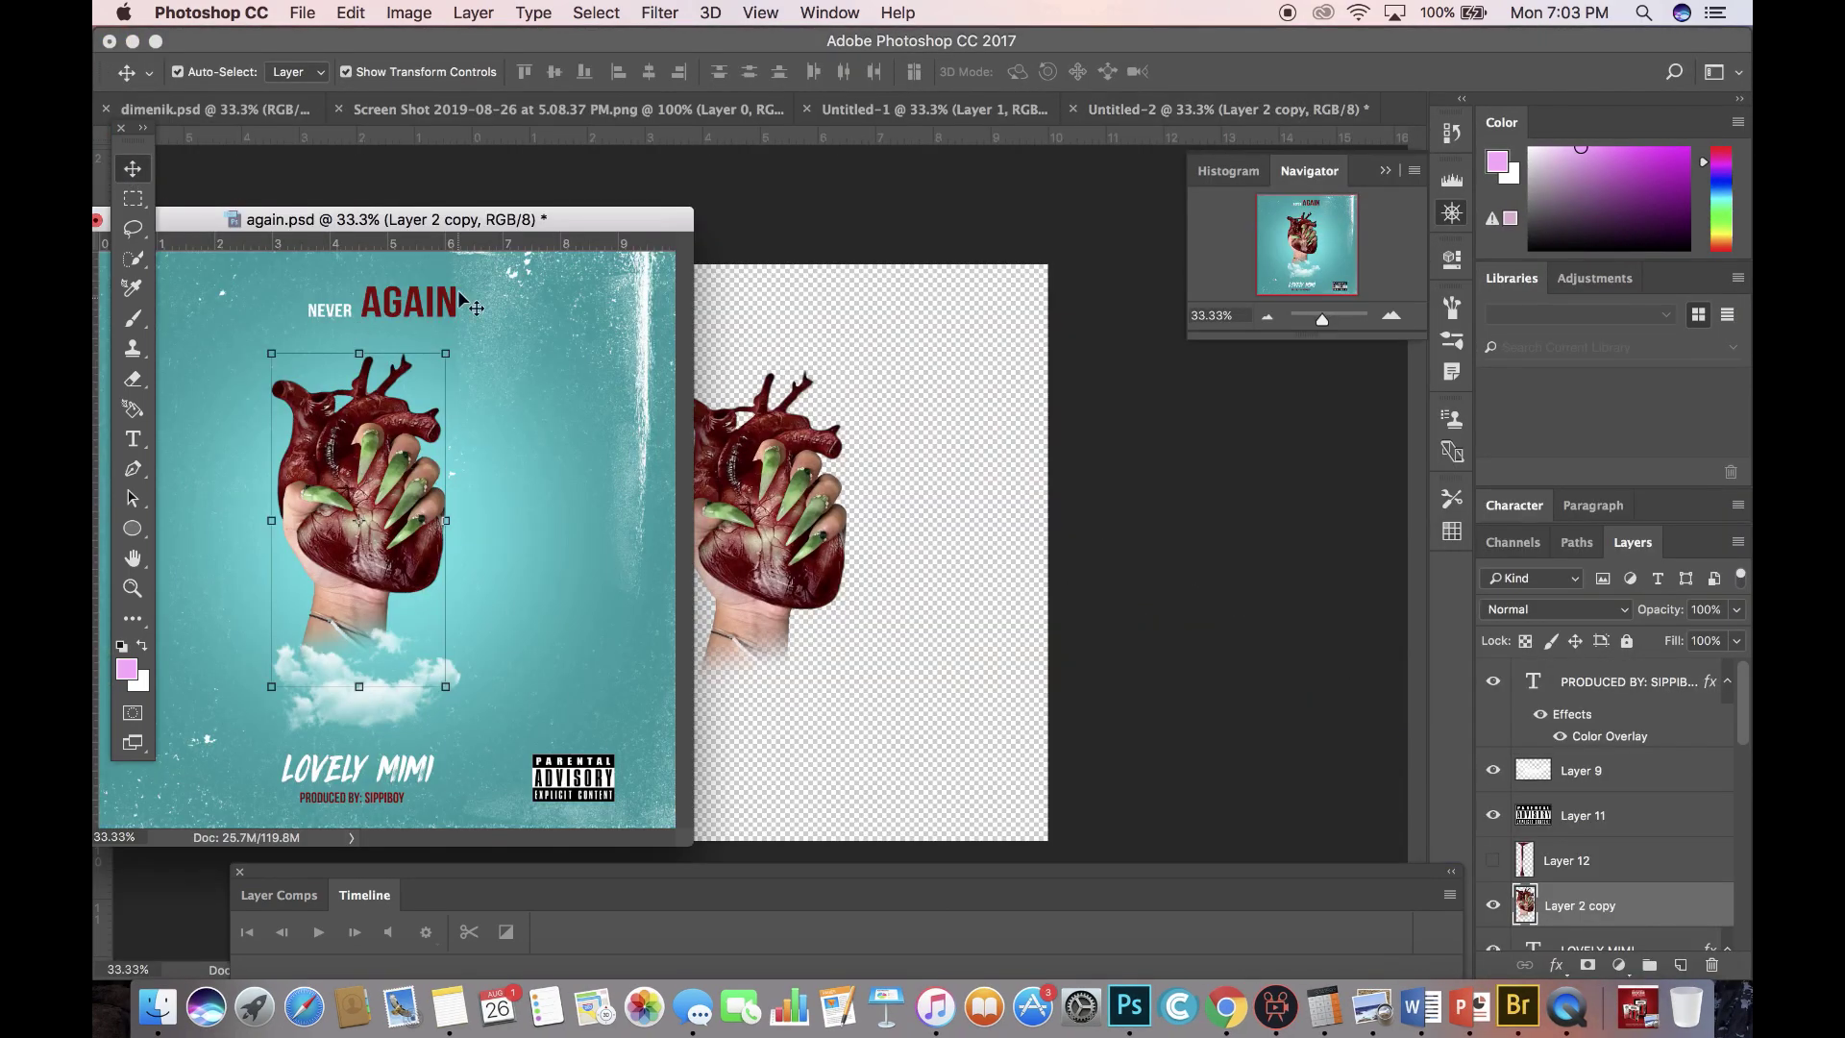
pyautogui.click(129, 669)
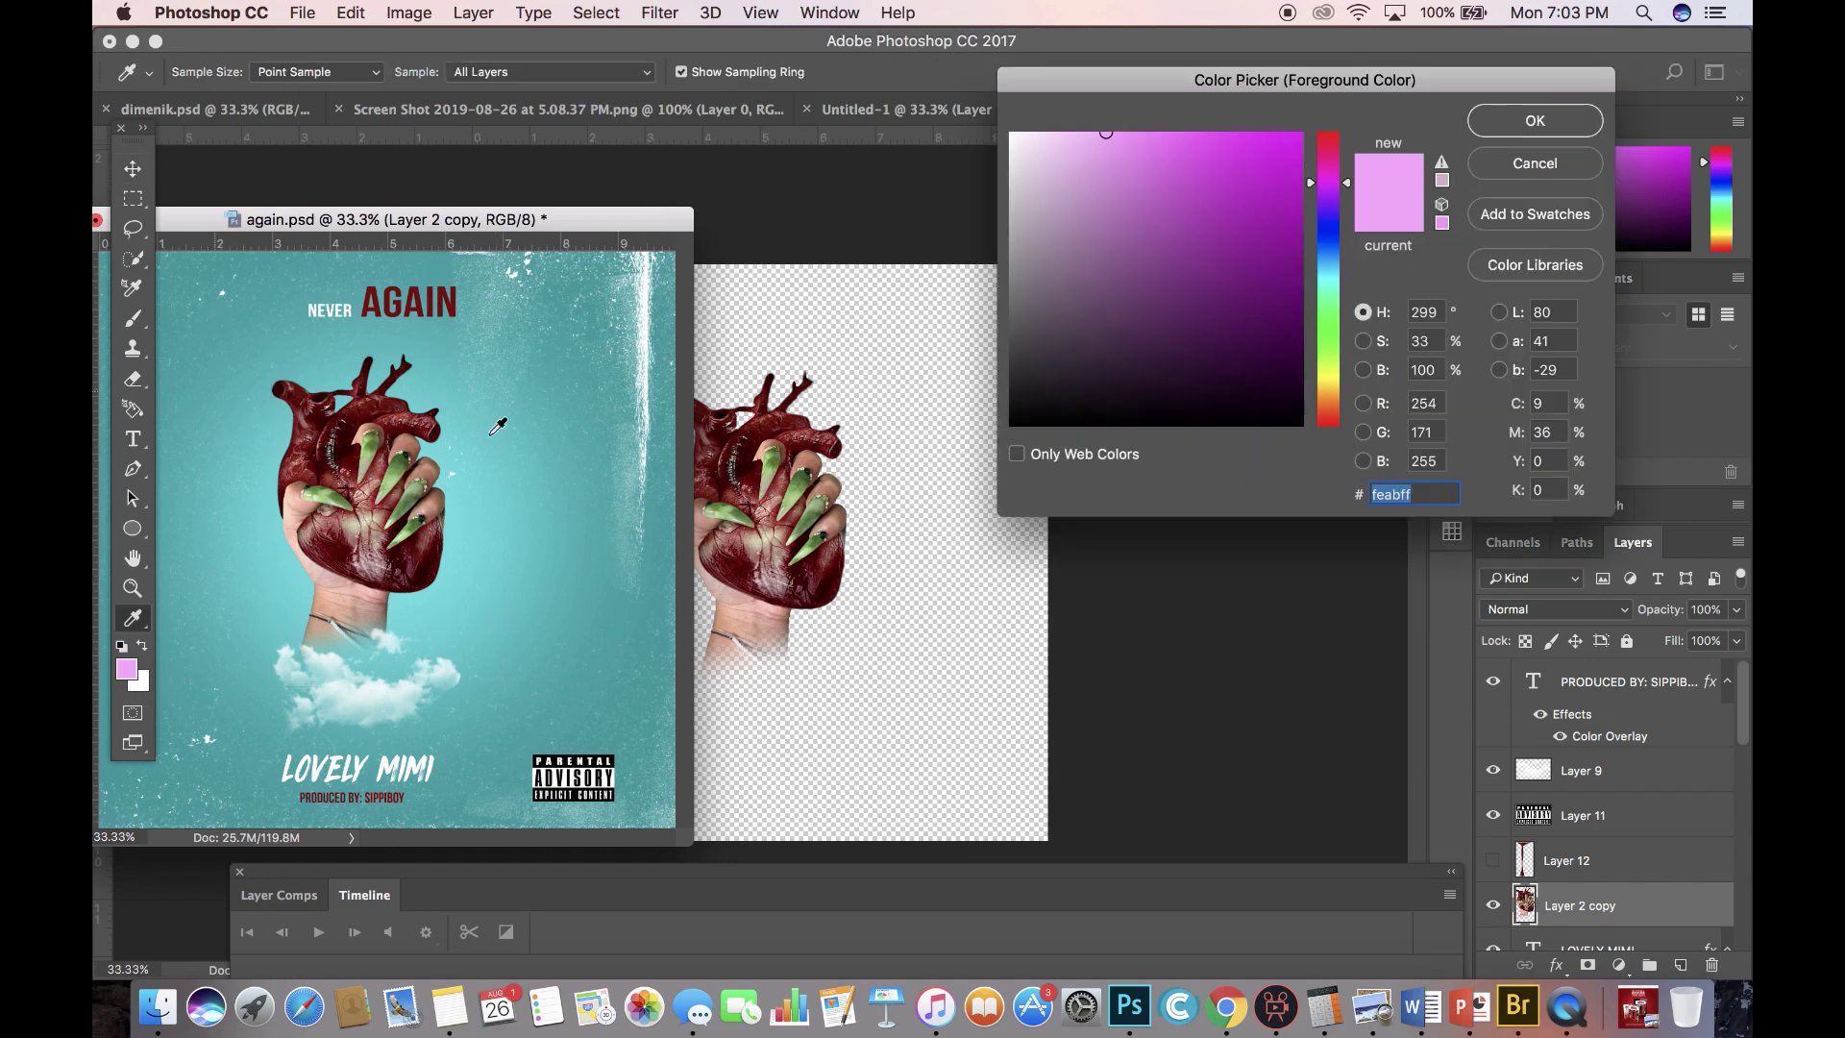
pyautogui.click(1520, 169)
pyautogui.click(130, 672)
pyautogui.click(661, 608)
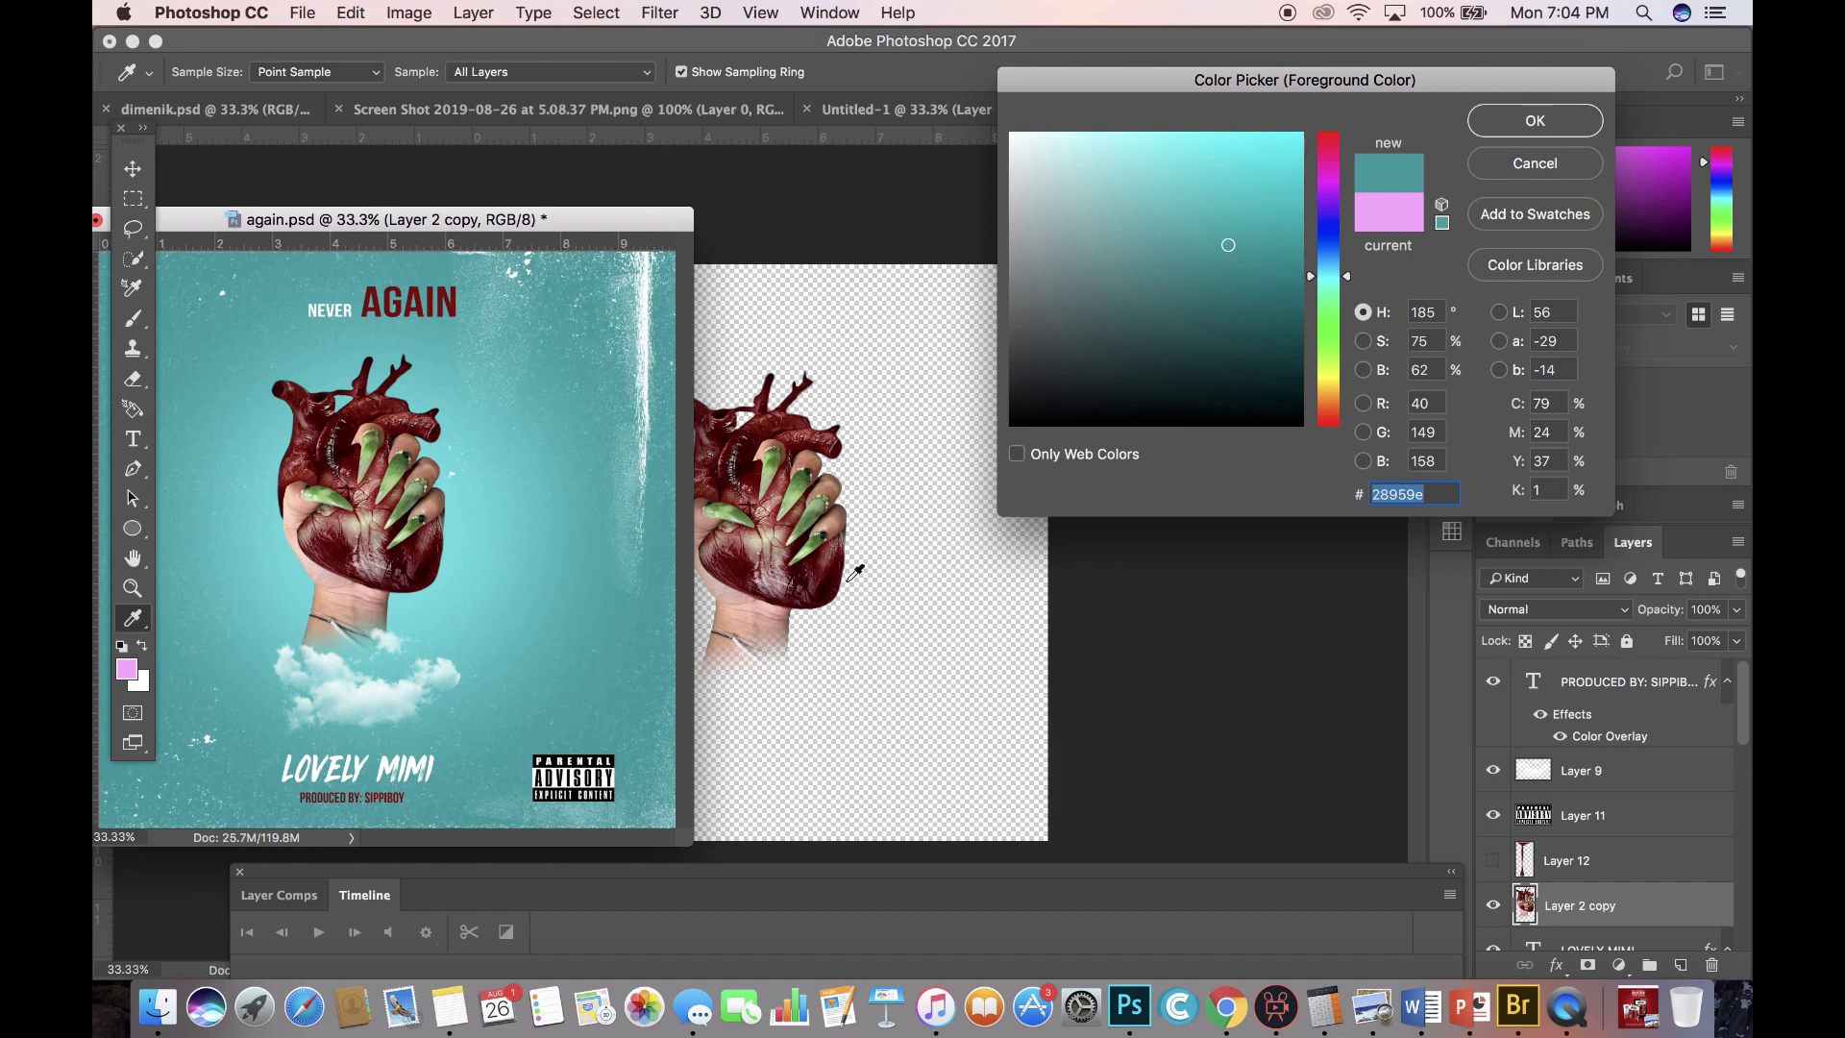
pyautogui.click(1535, 122)
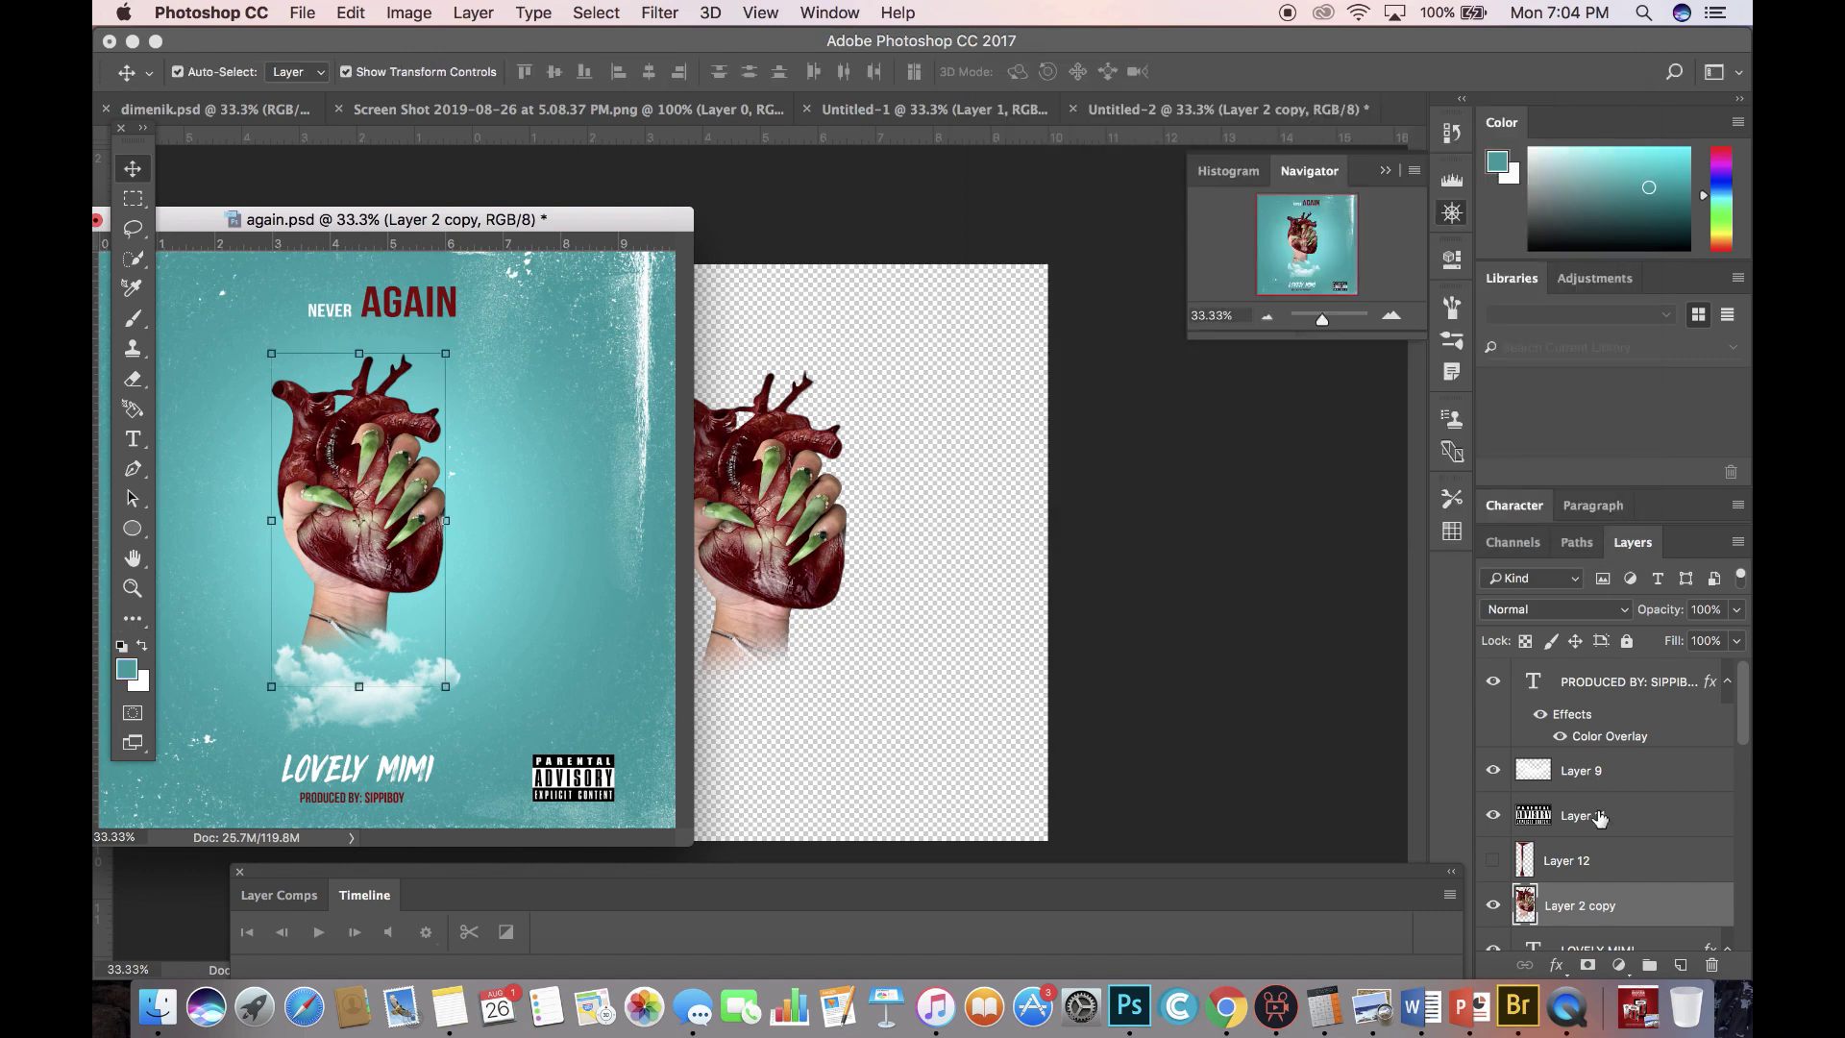
# Fill Layer 1 beneath the hand and heart in Untitled-2 with the teal foreground colour using the Paint Bucket tool.
pyautogui.scroll(-6, 1556, 924)
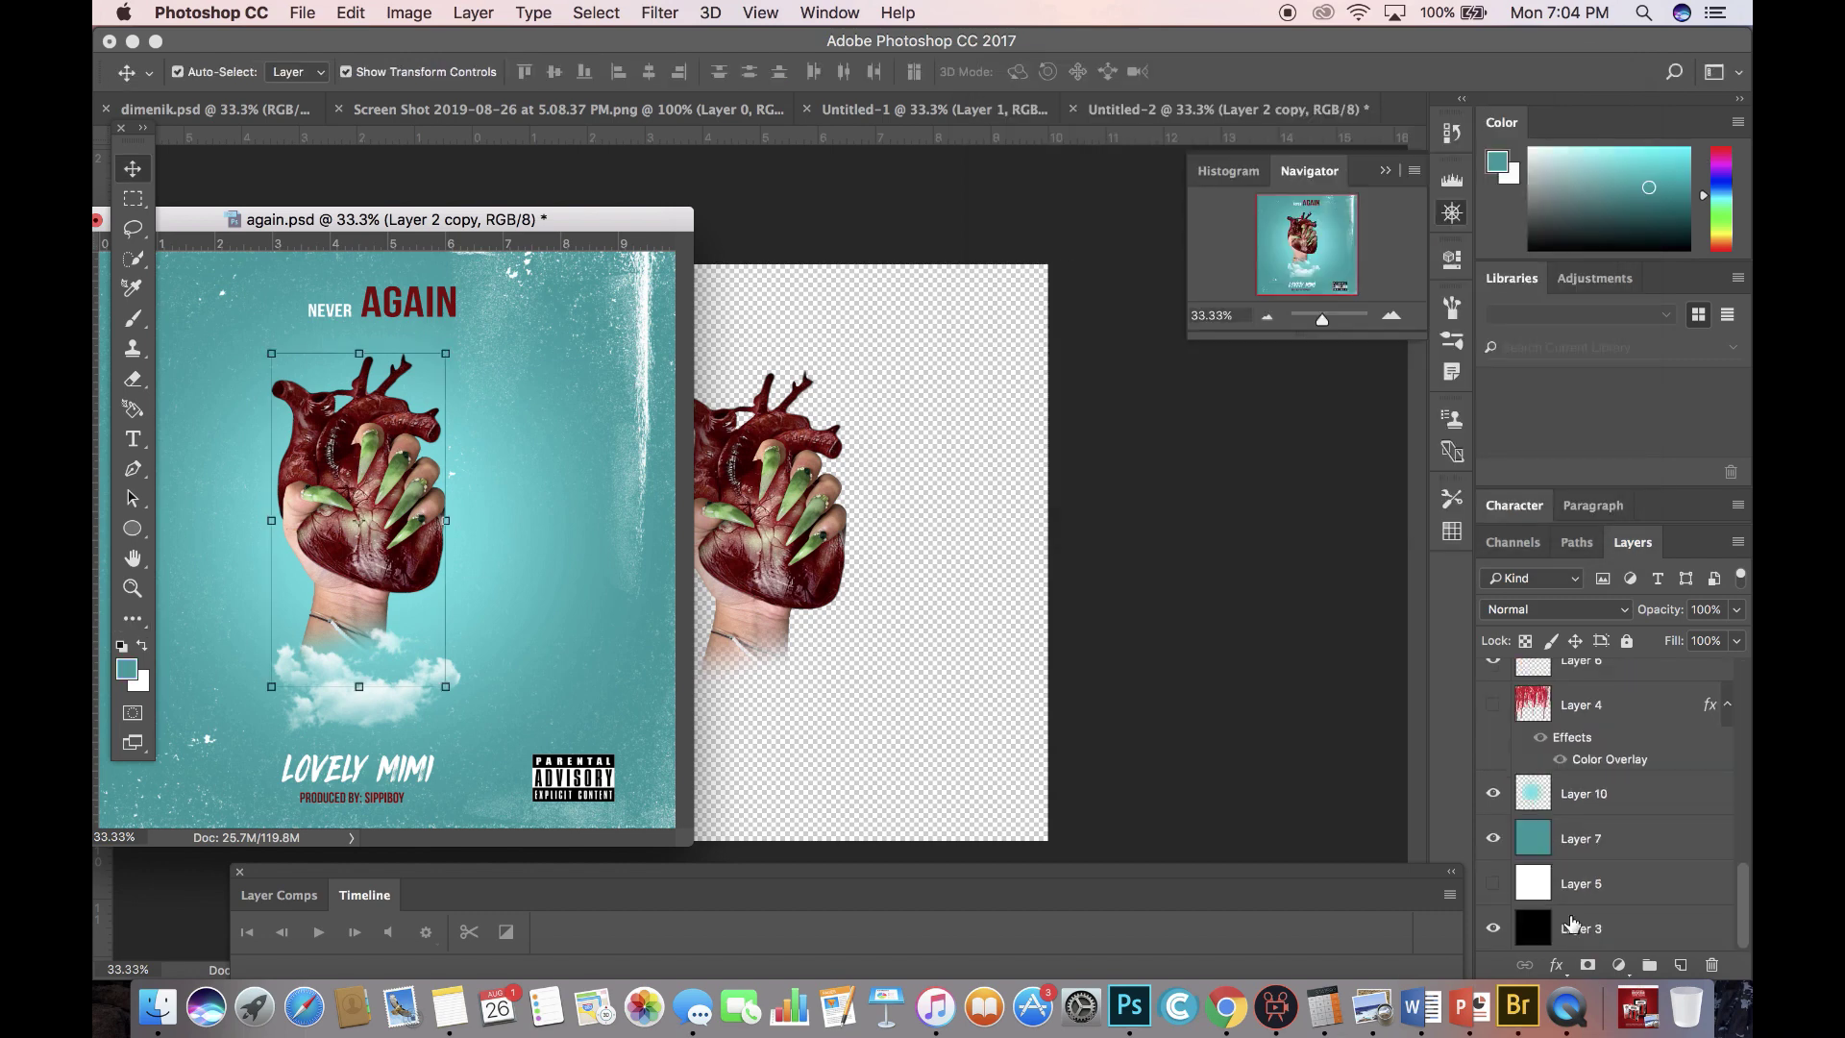
pyautogui.click(964, 776)
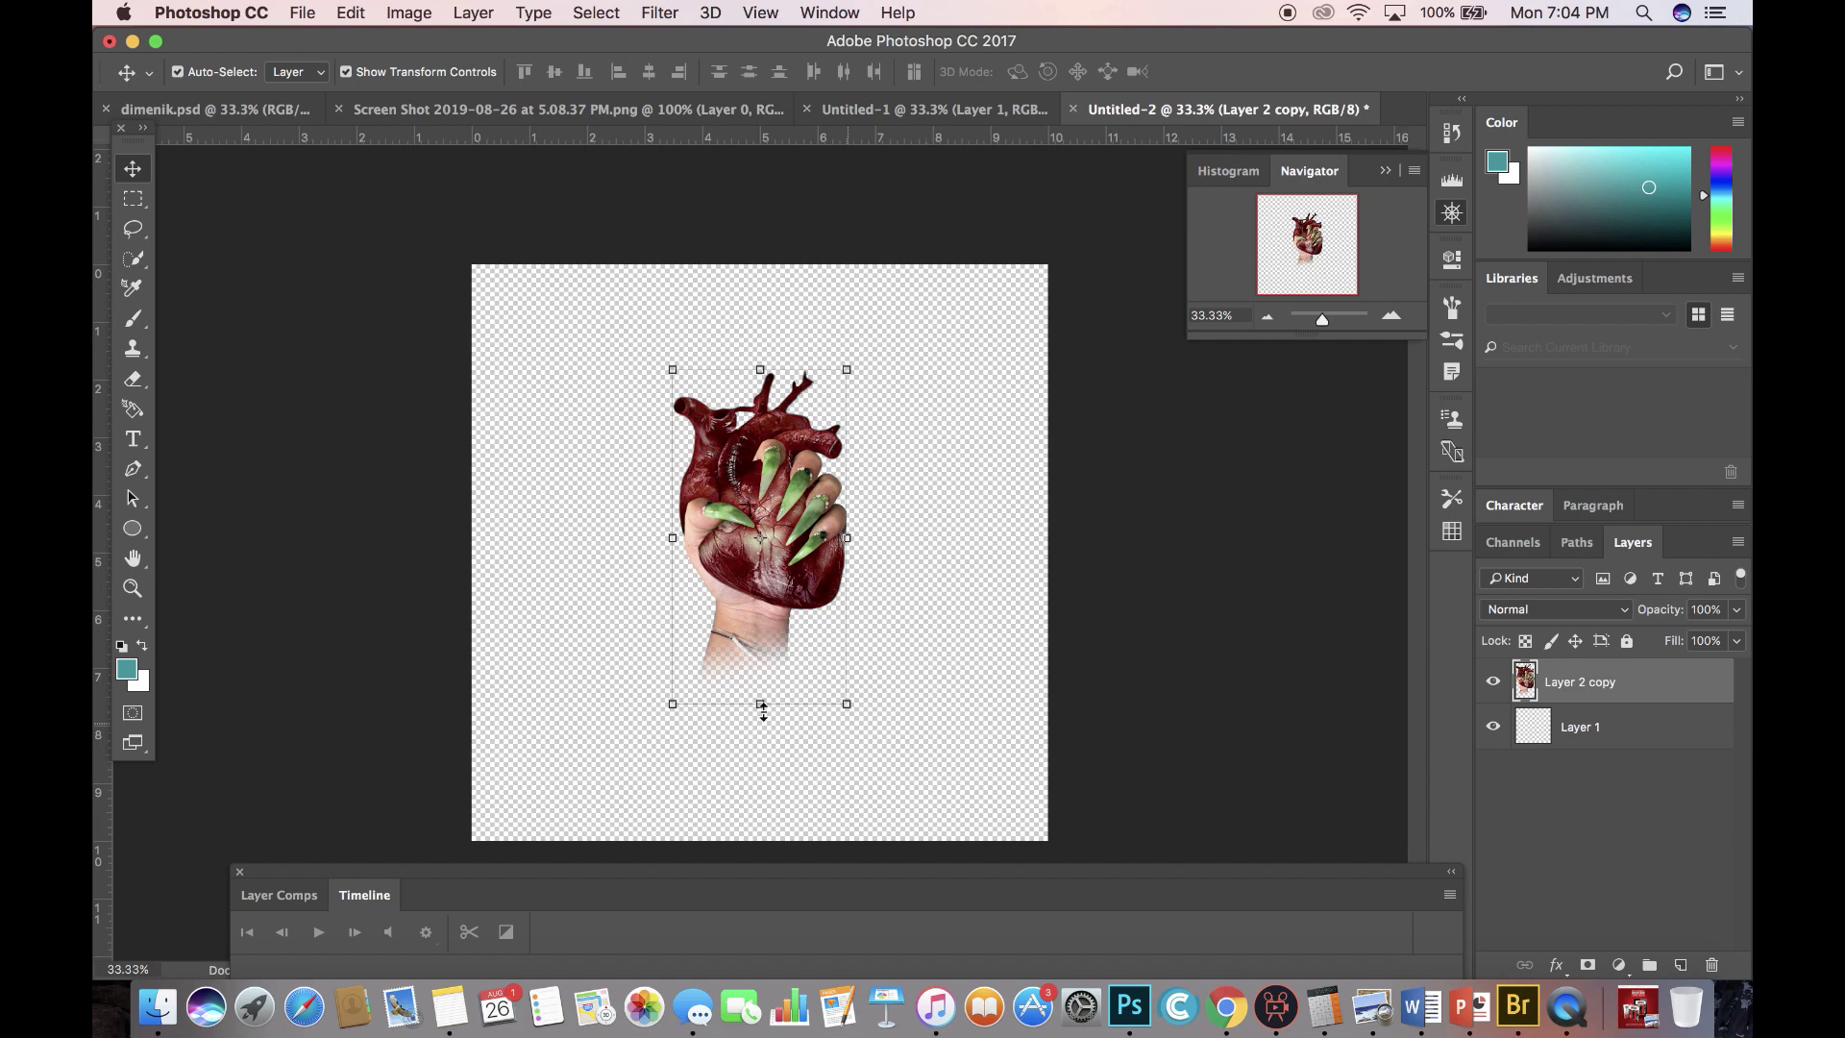
pyautogui.click(126, 623)
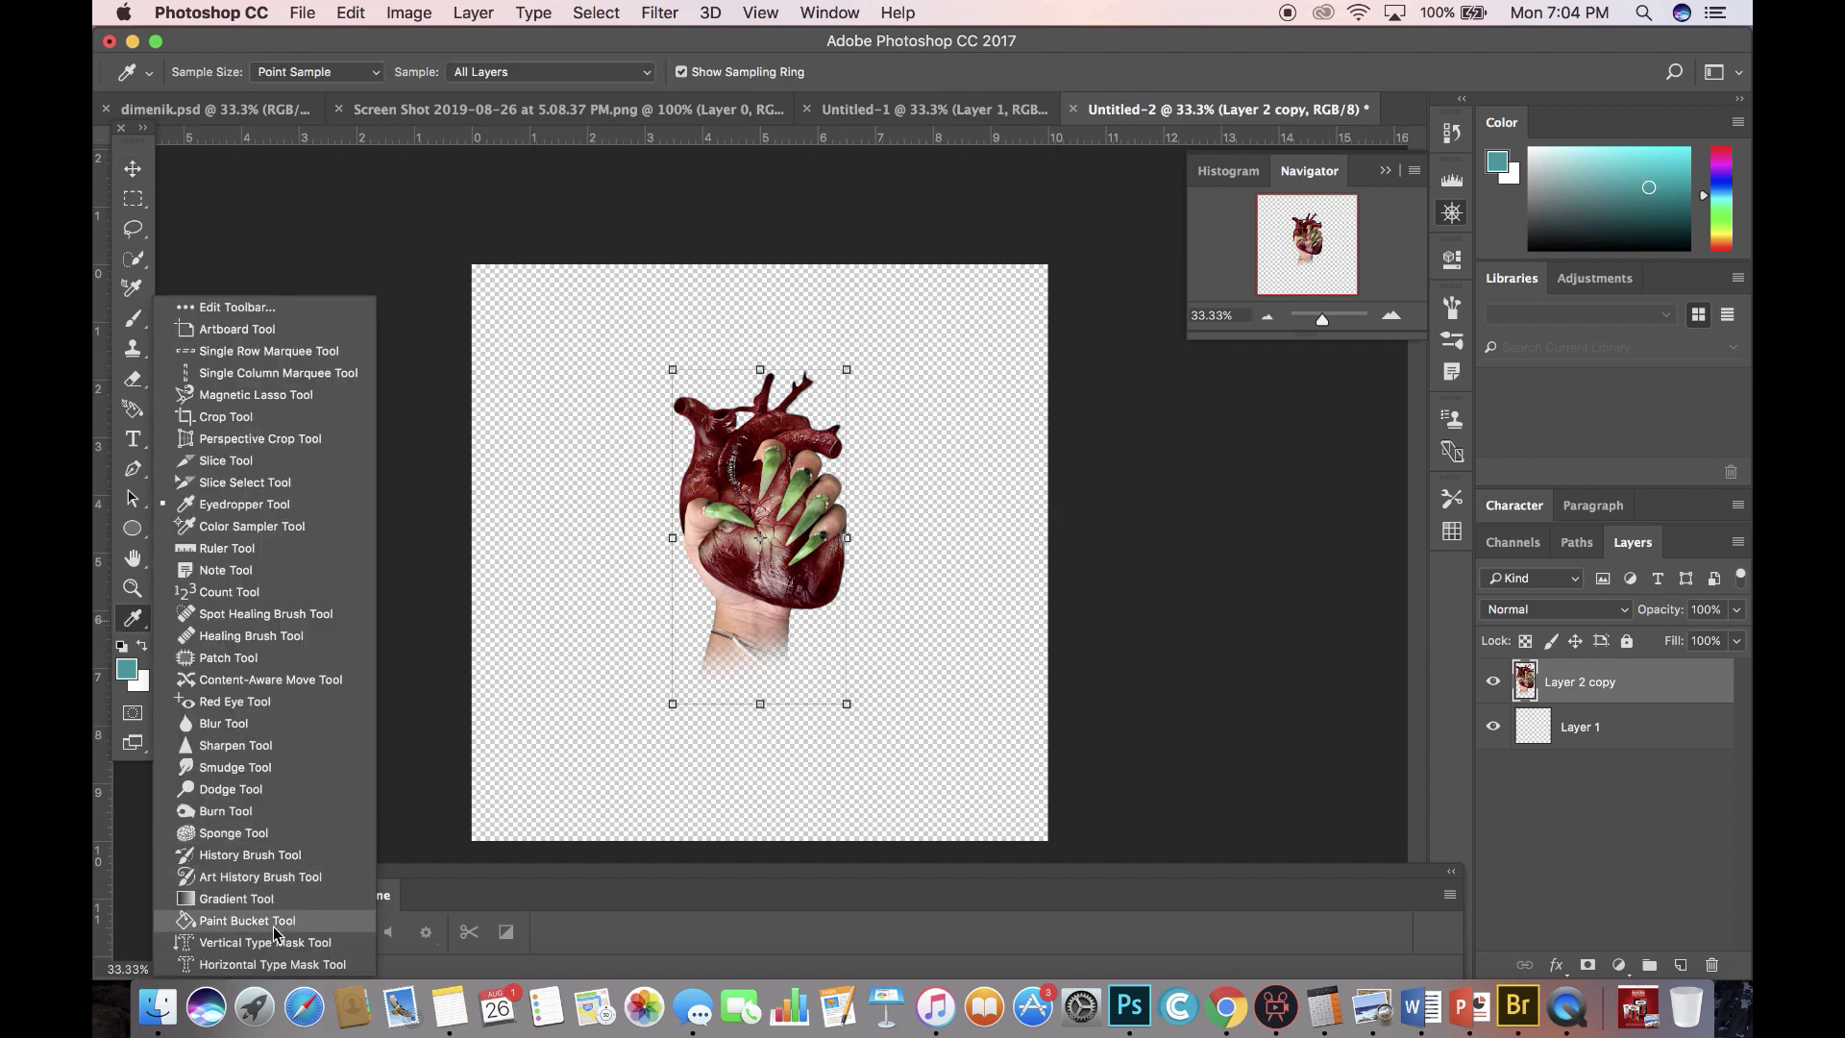
pyautogui.click(246, 920)
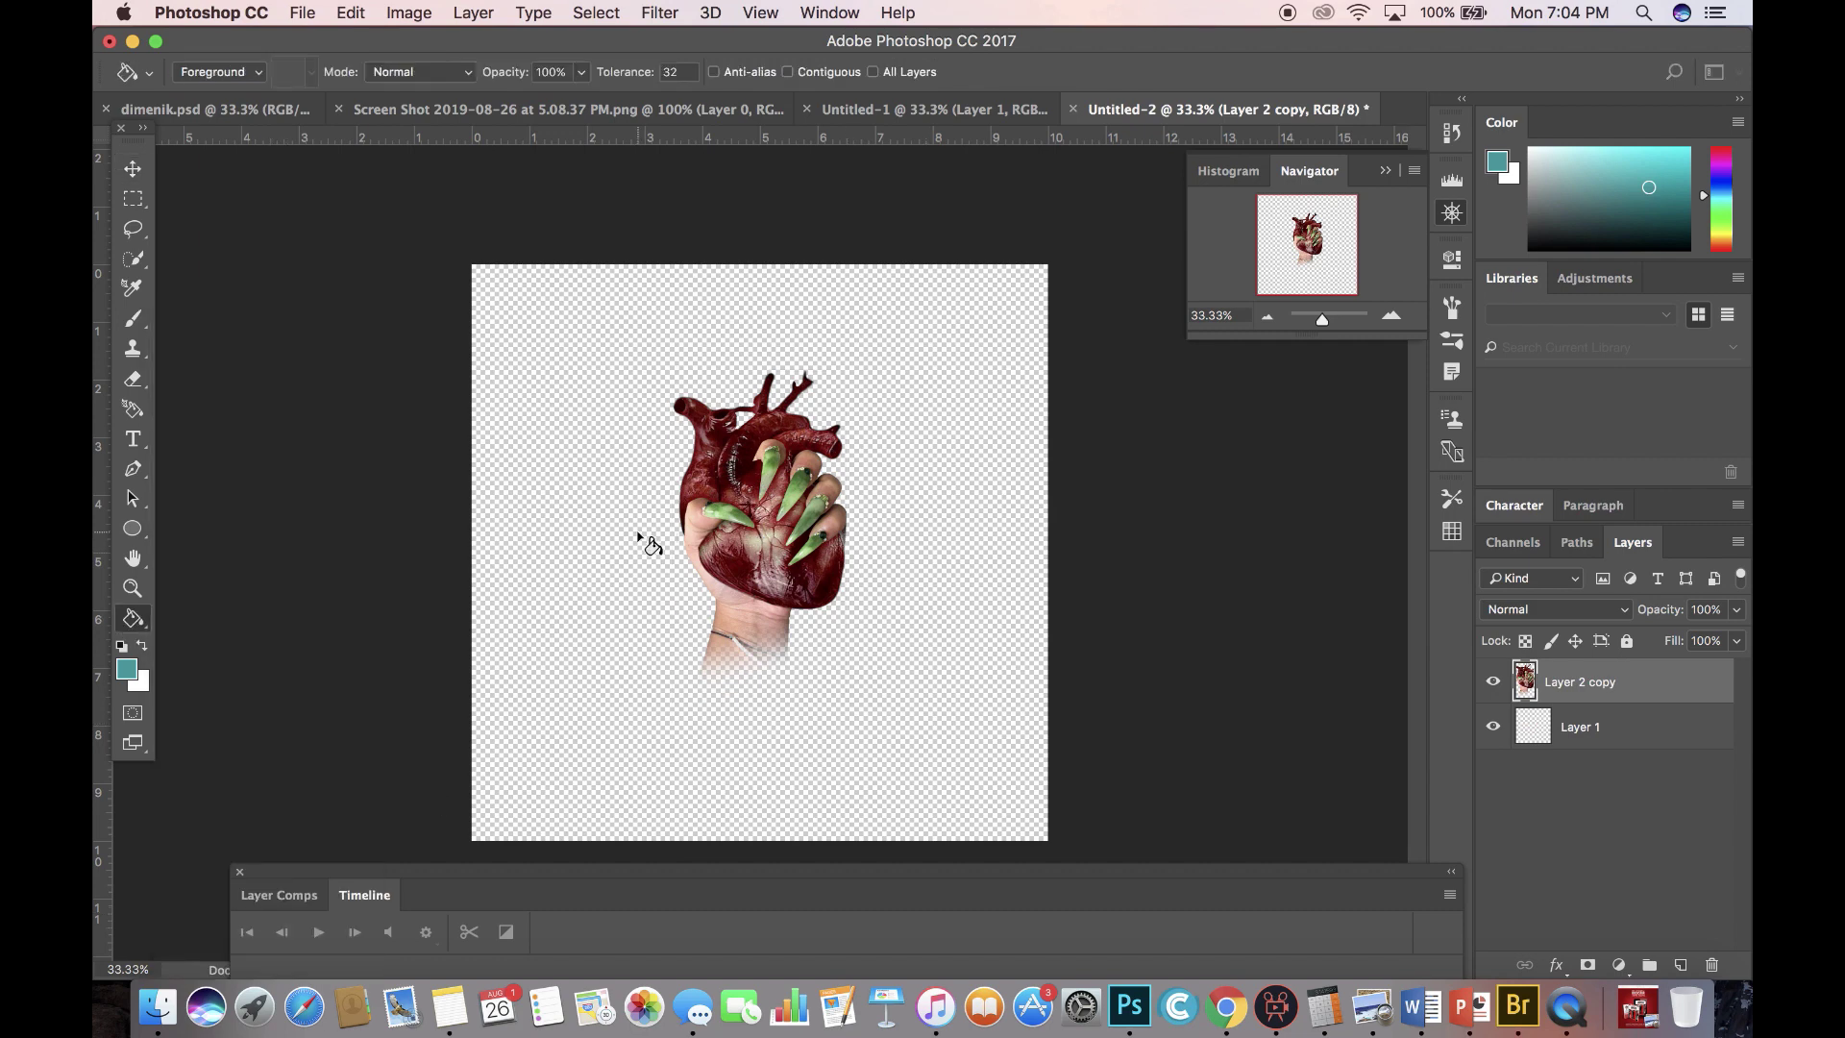
pyautogui.click(1595, 727)
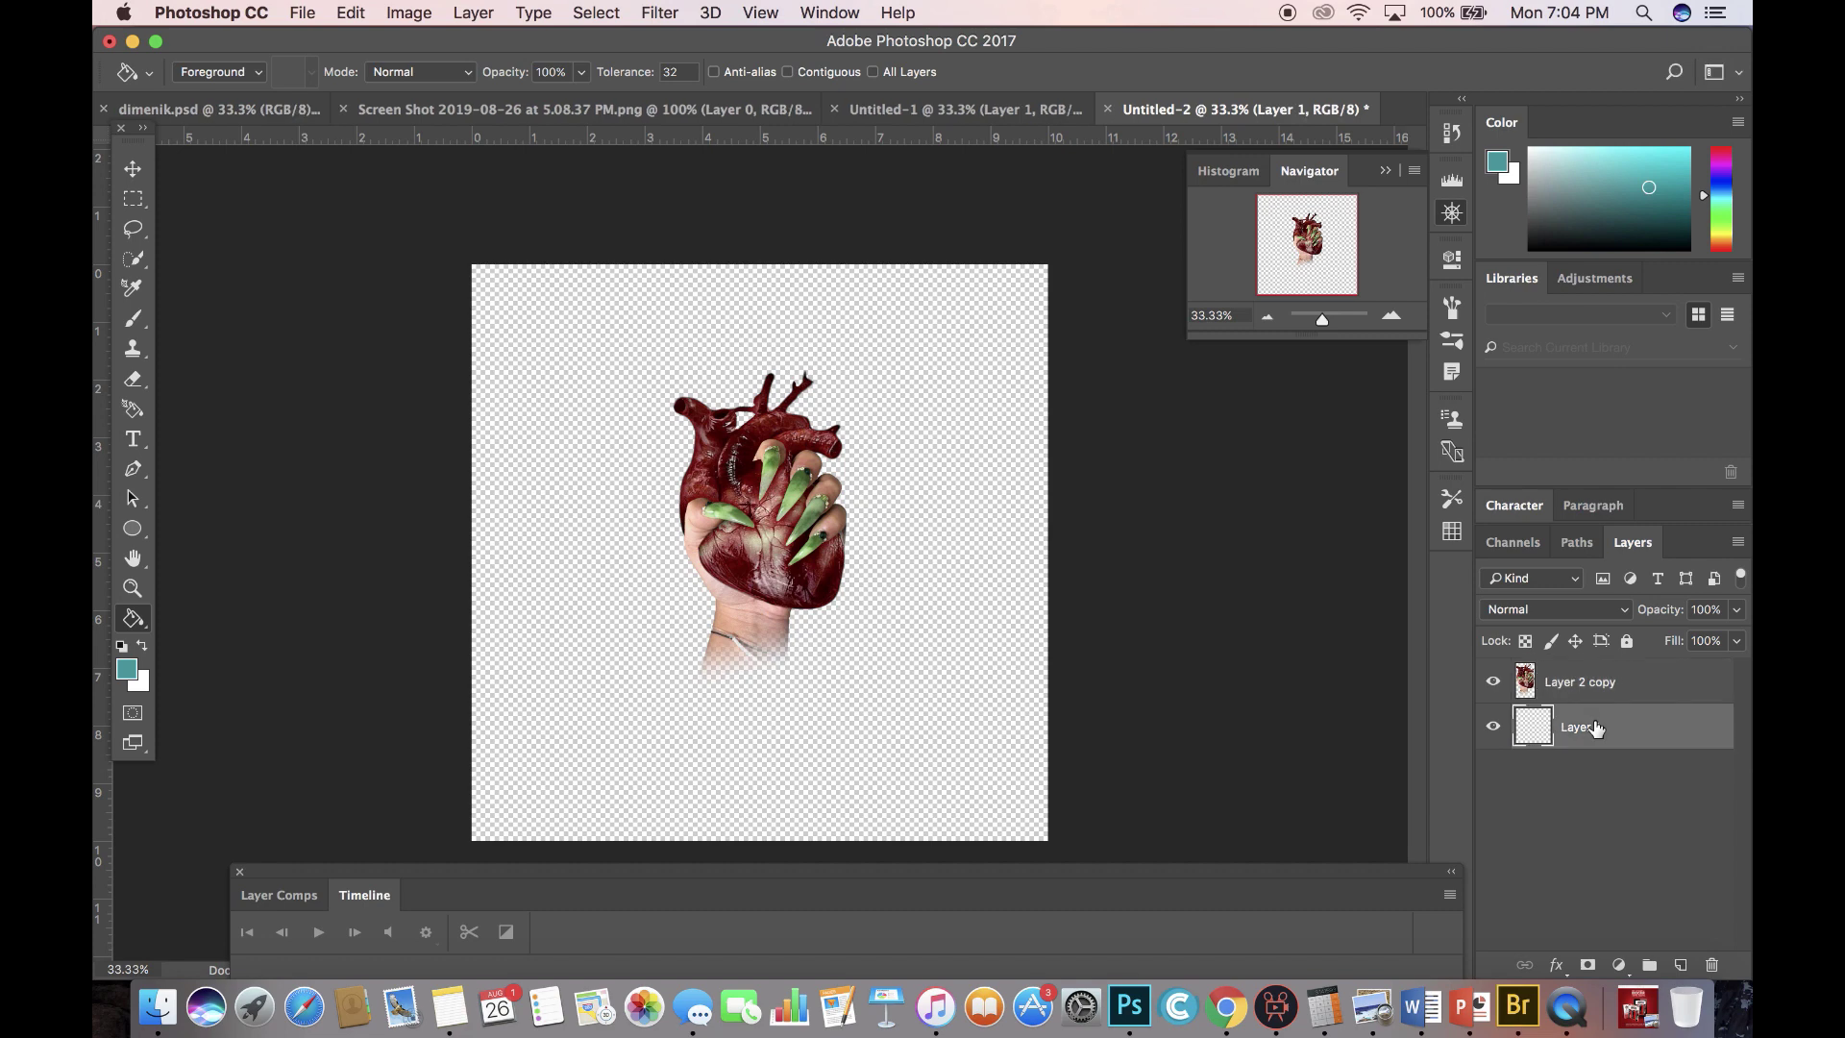
pyautogui.click(927, 538)
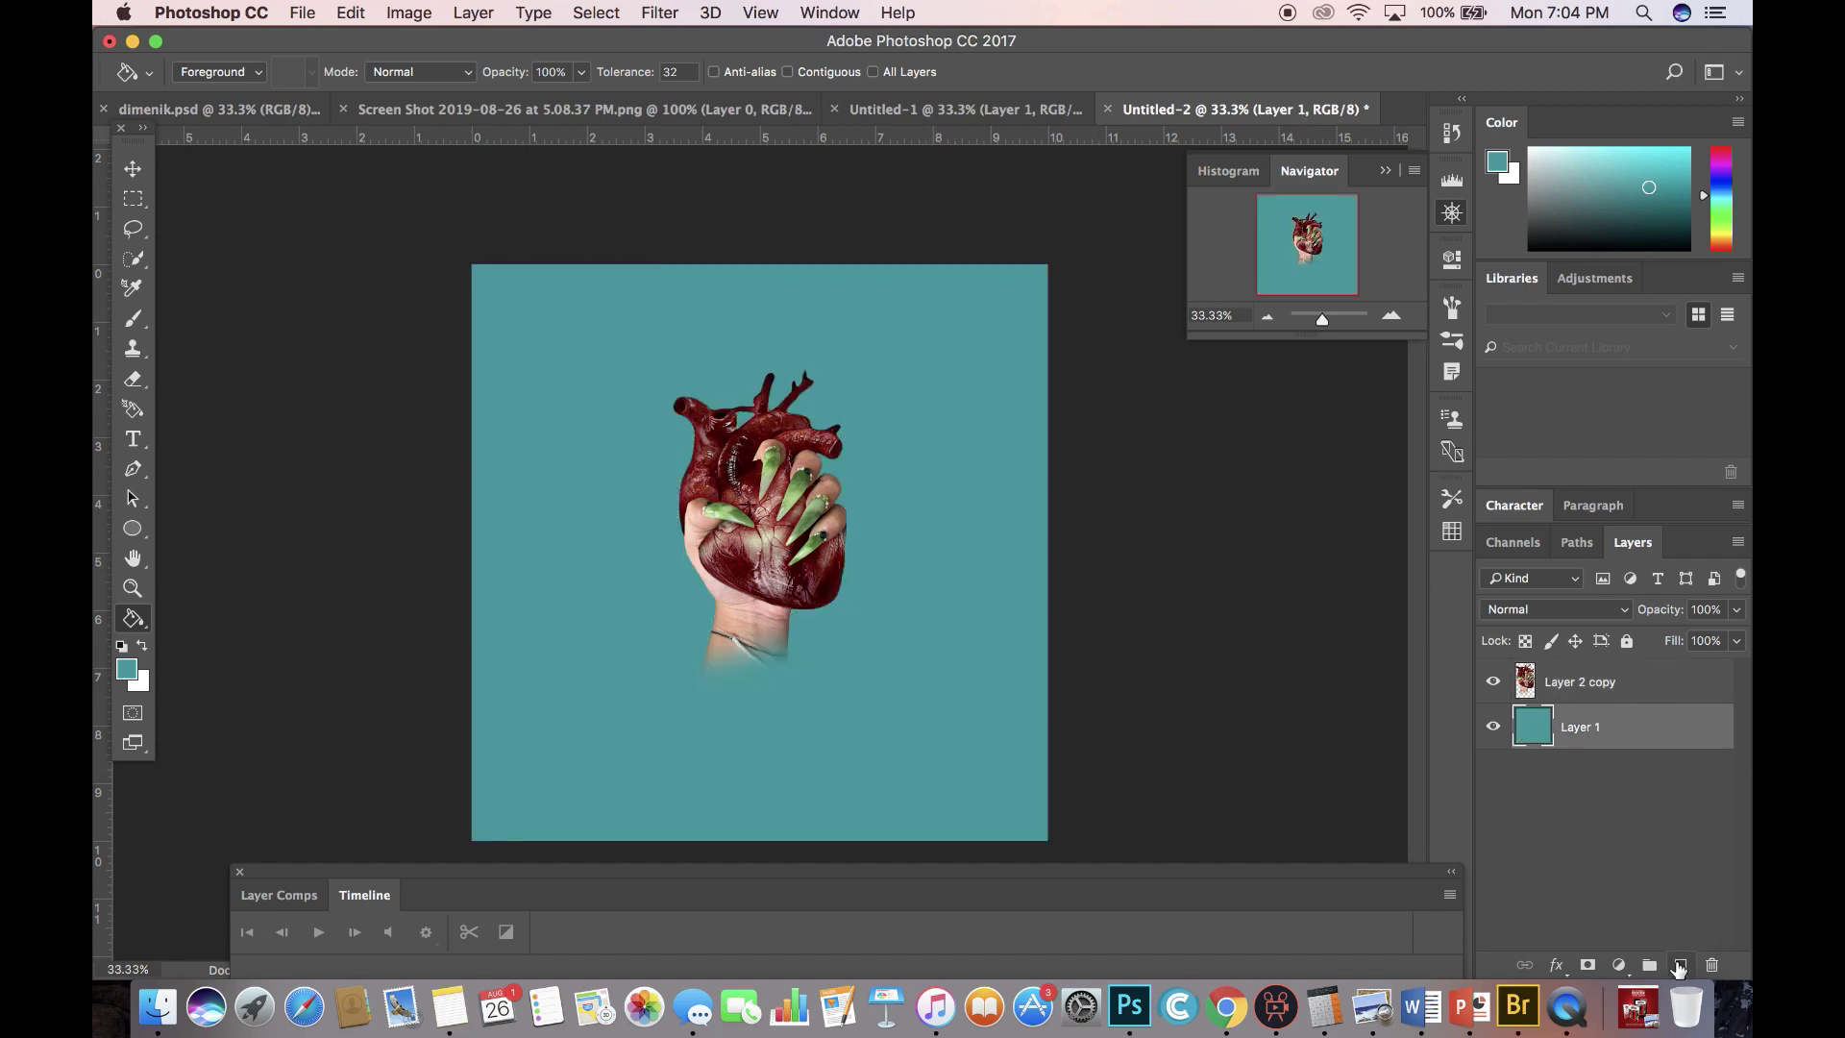
# Add a new layer above the teal background and set the Brush to a soft round 2120 px tip with 0% hardness.
pyautogui.click(1680, 965)
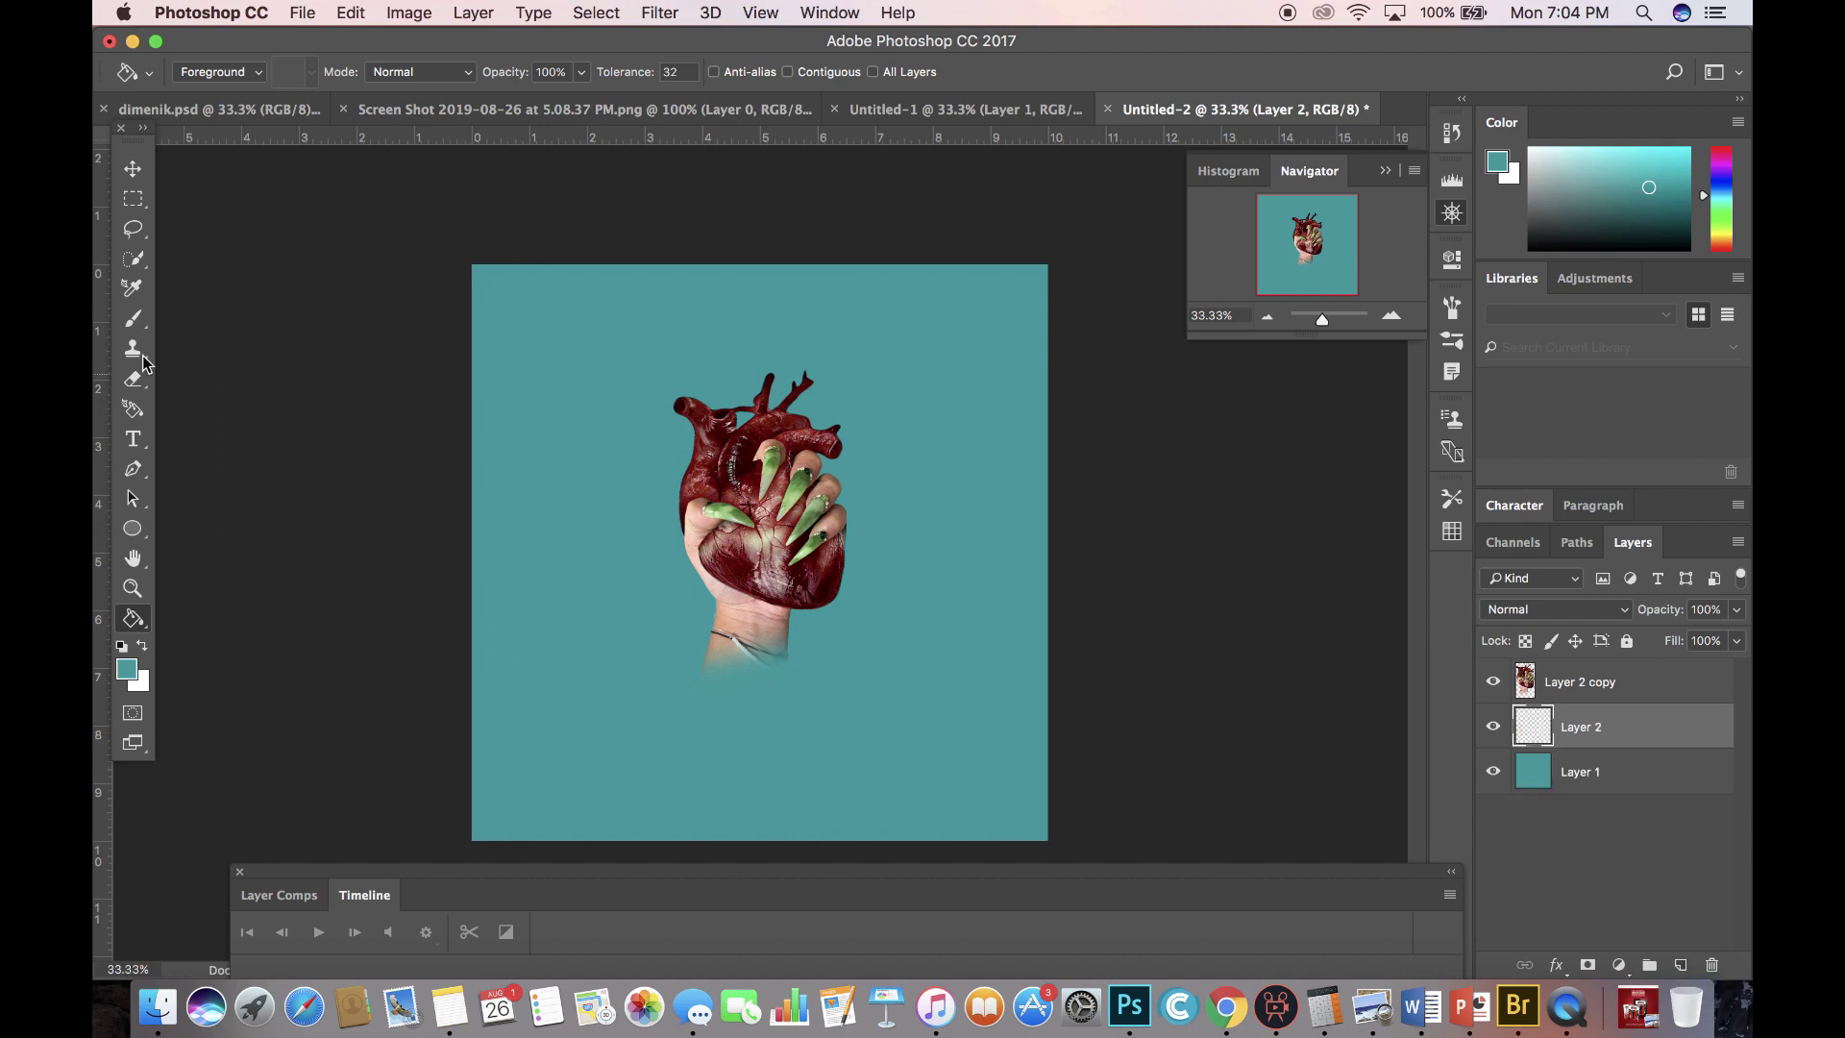
pyautogui.click(133, 318)
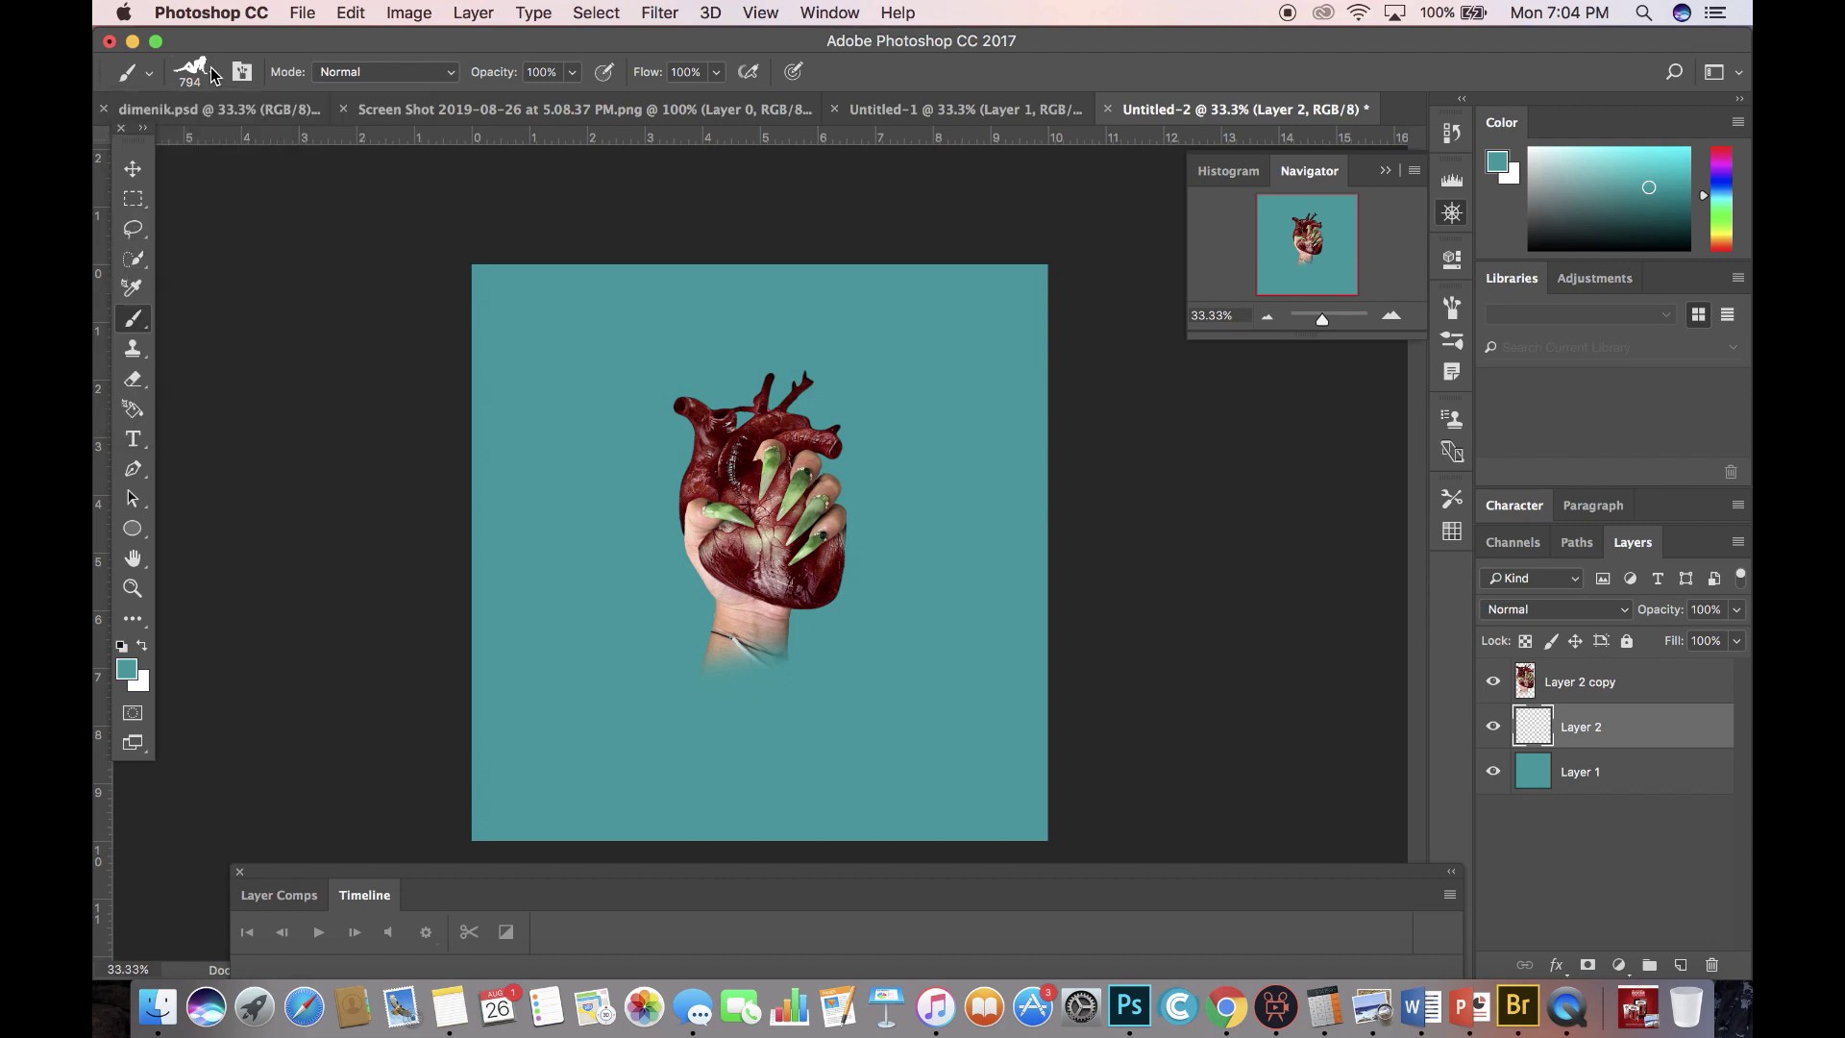
pyautogui.click(213, 73)
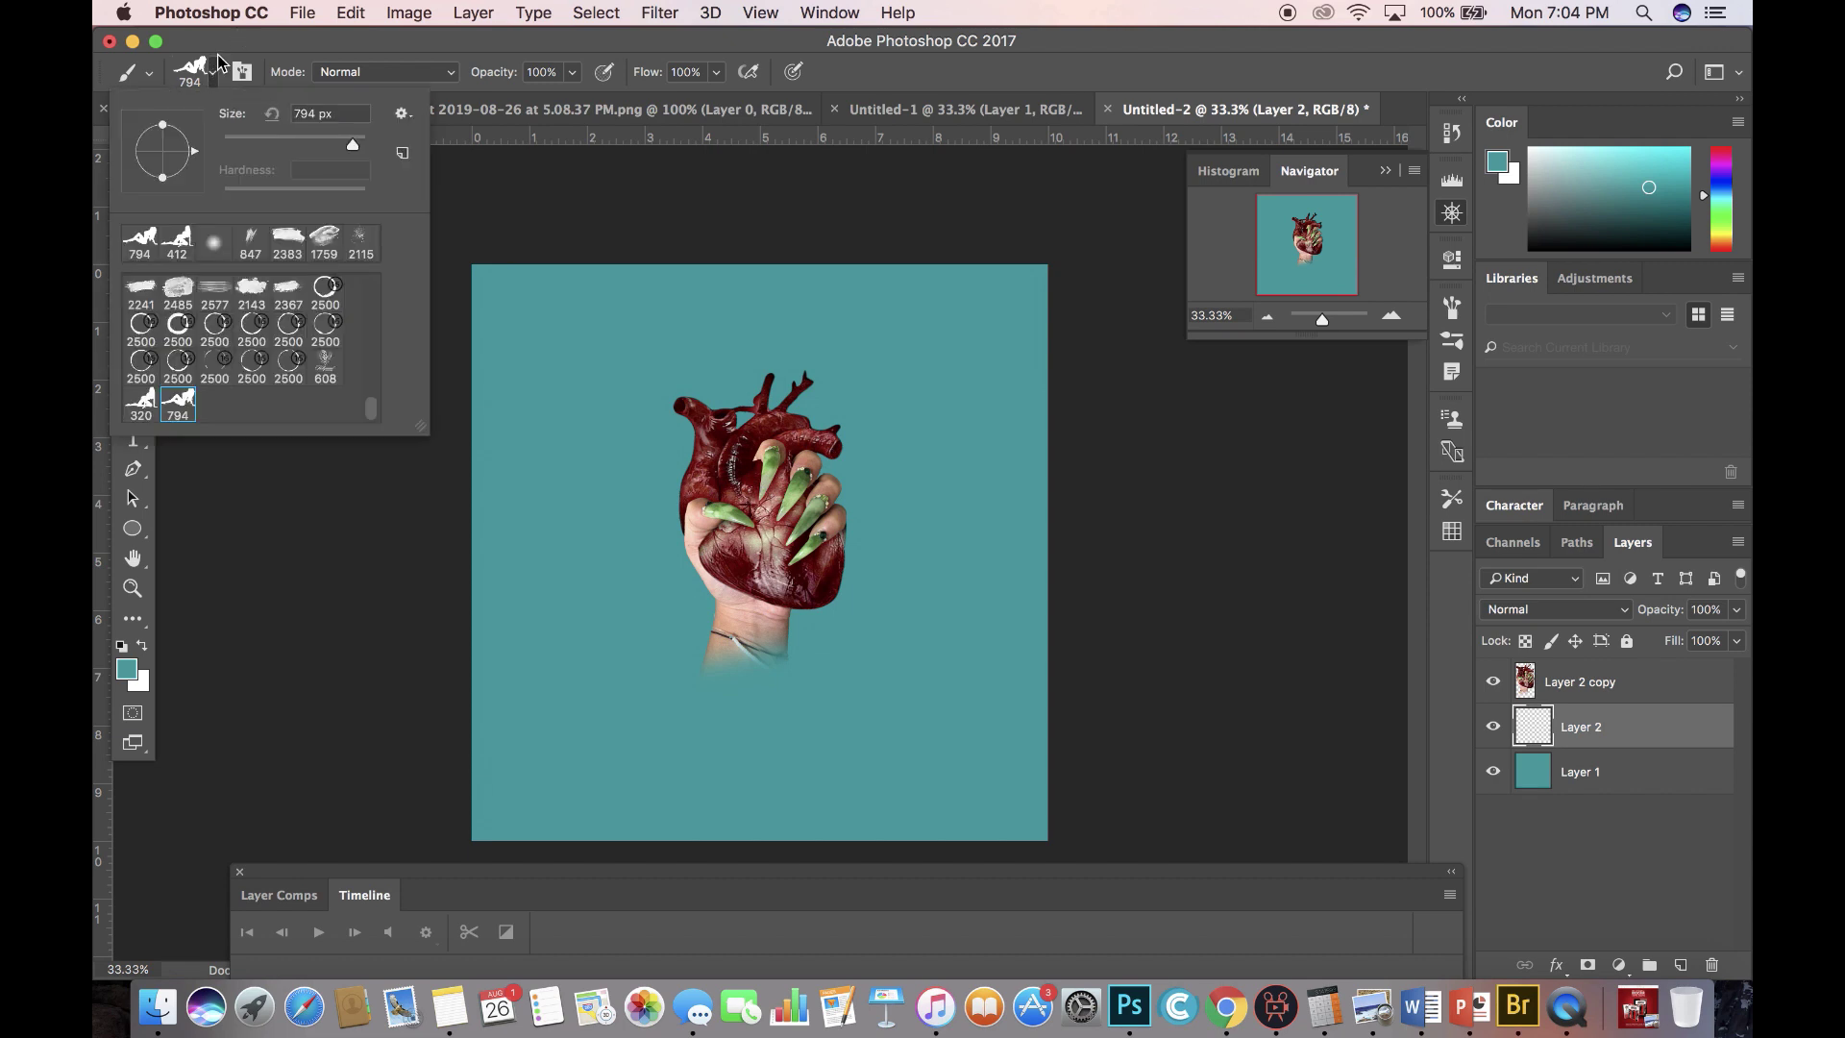
pyautogui.click(219, 245)
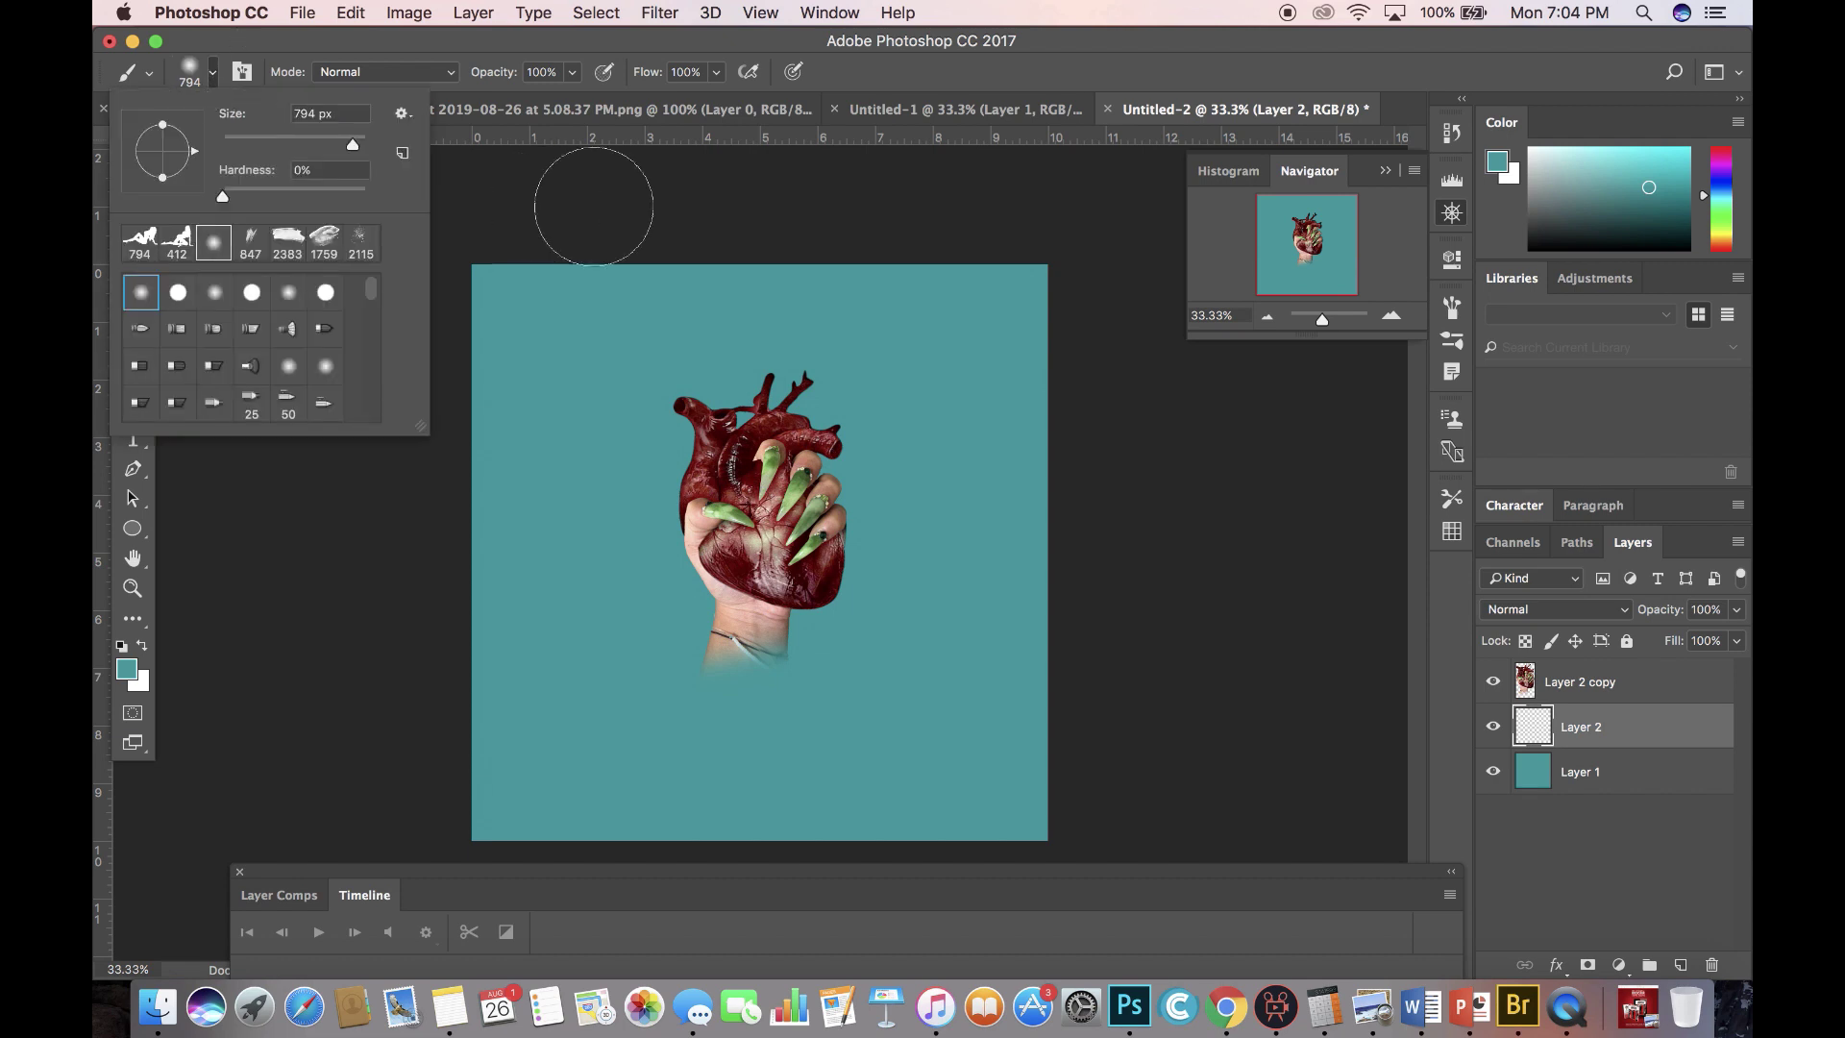
pyautogui.moveTo(355, 145); pyautogui.dragTo(358, 144)
# Set the foreground colour to the light teal 57d6e1, sampled from the glow beside the heart in again.psd.
pyautogui.click(133, 41)
pyautogui.click(132, 41)
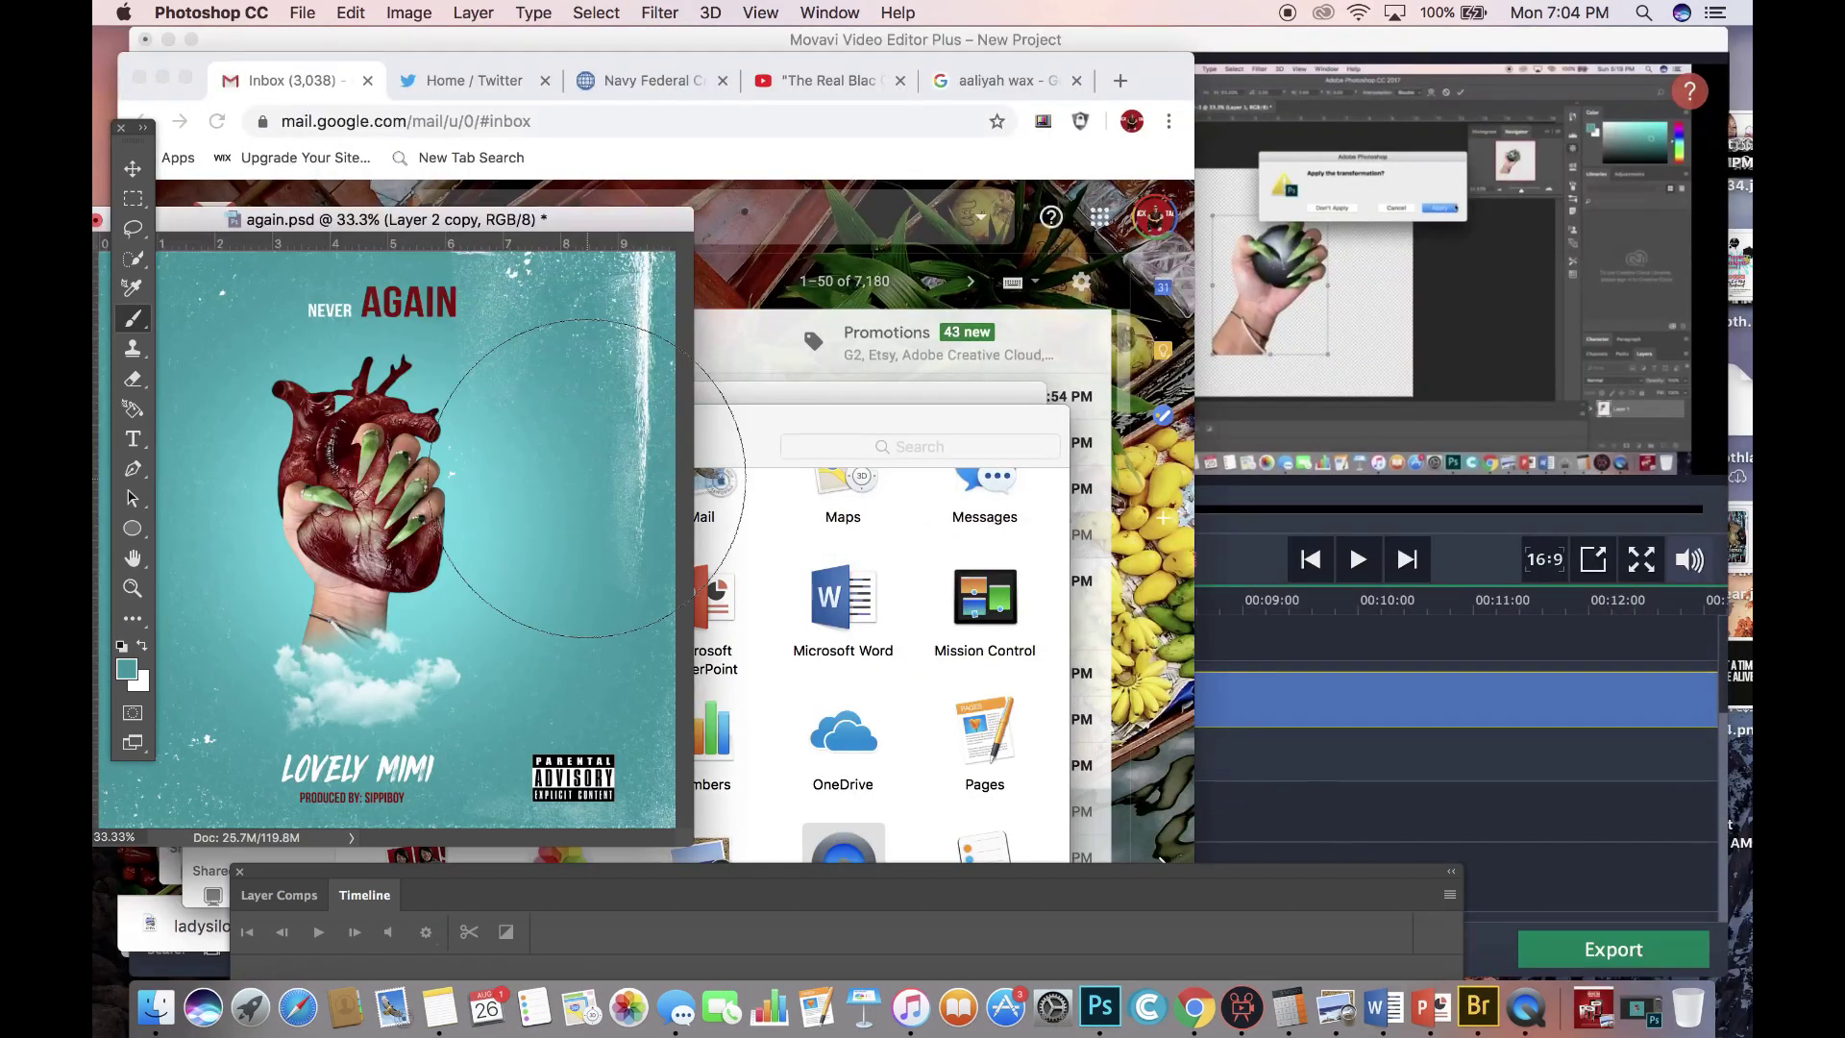
pyautogui.click(134, 169)
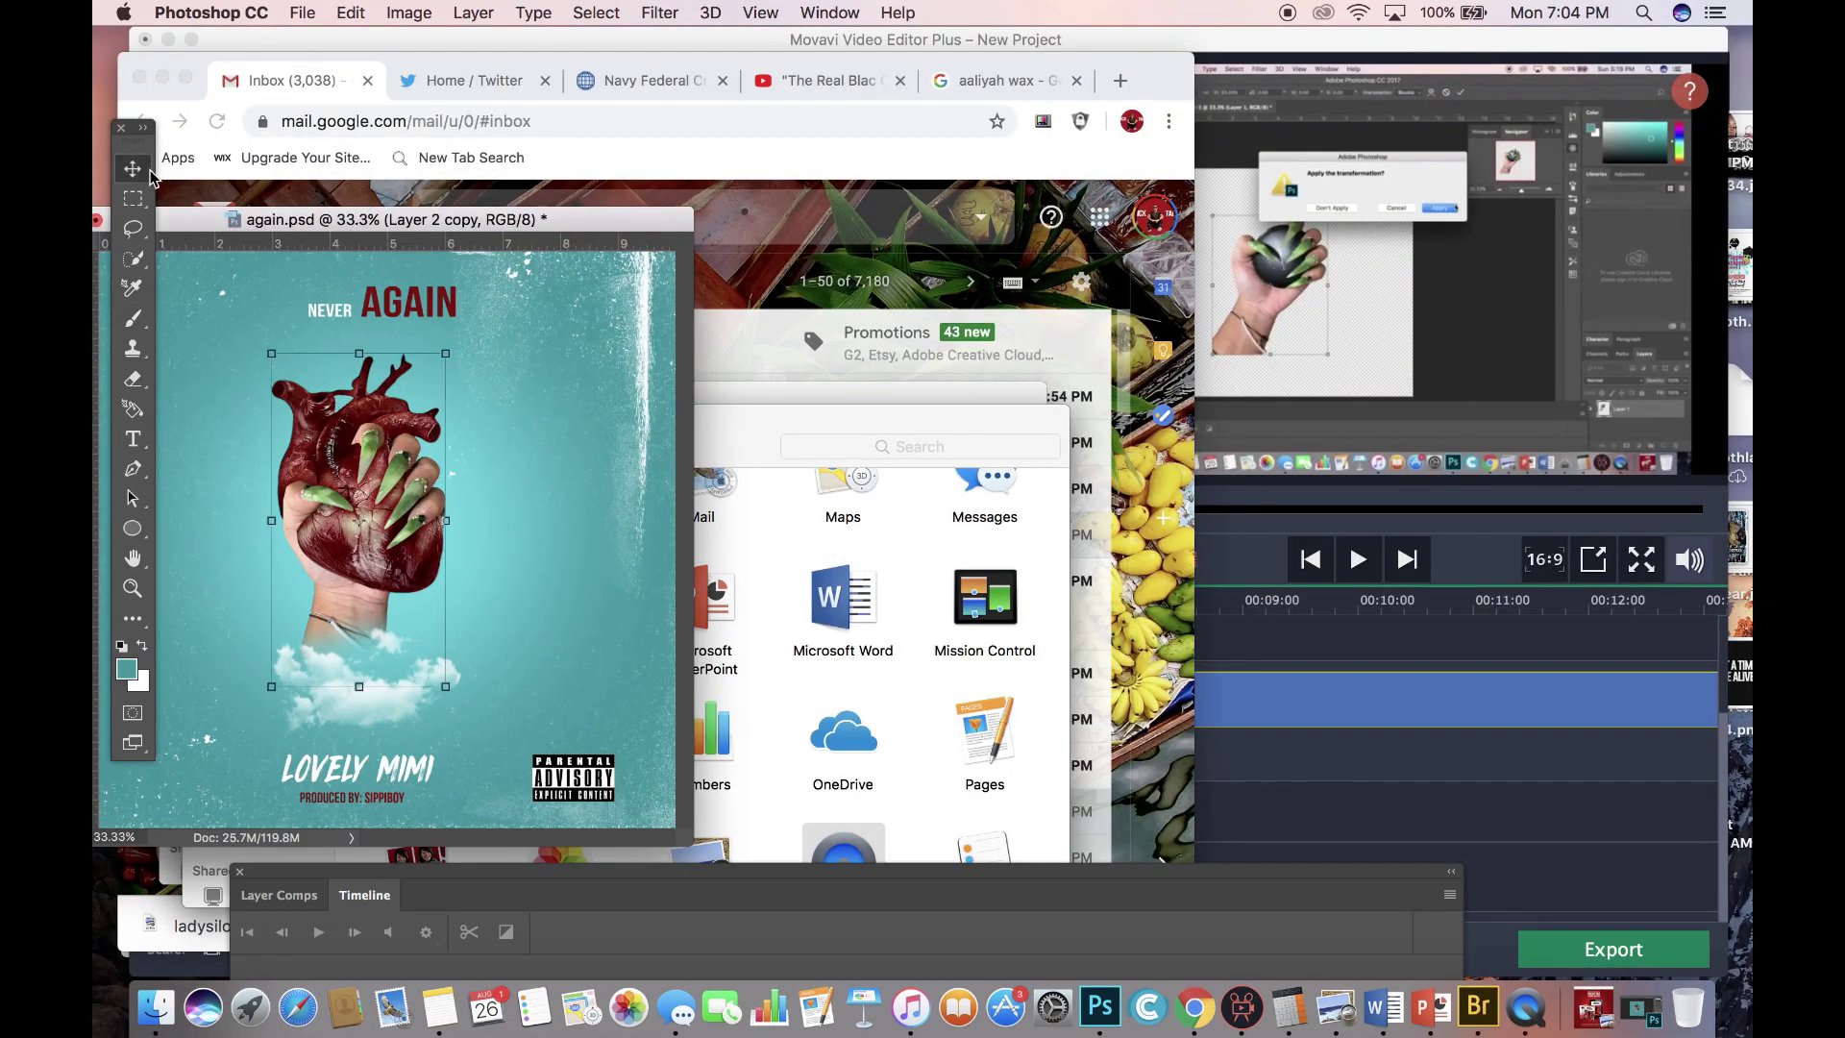
pyautogui.click(561, 355)
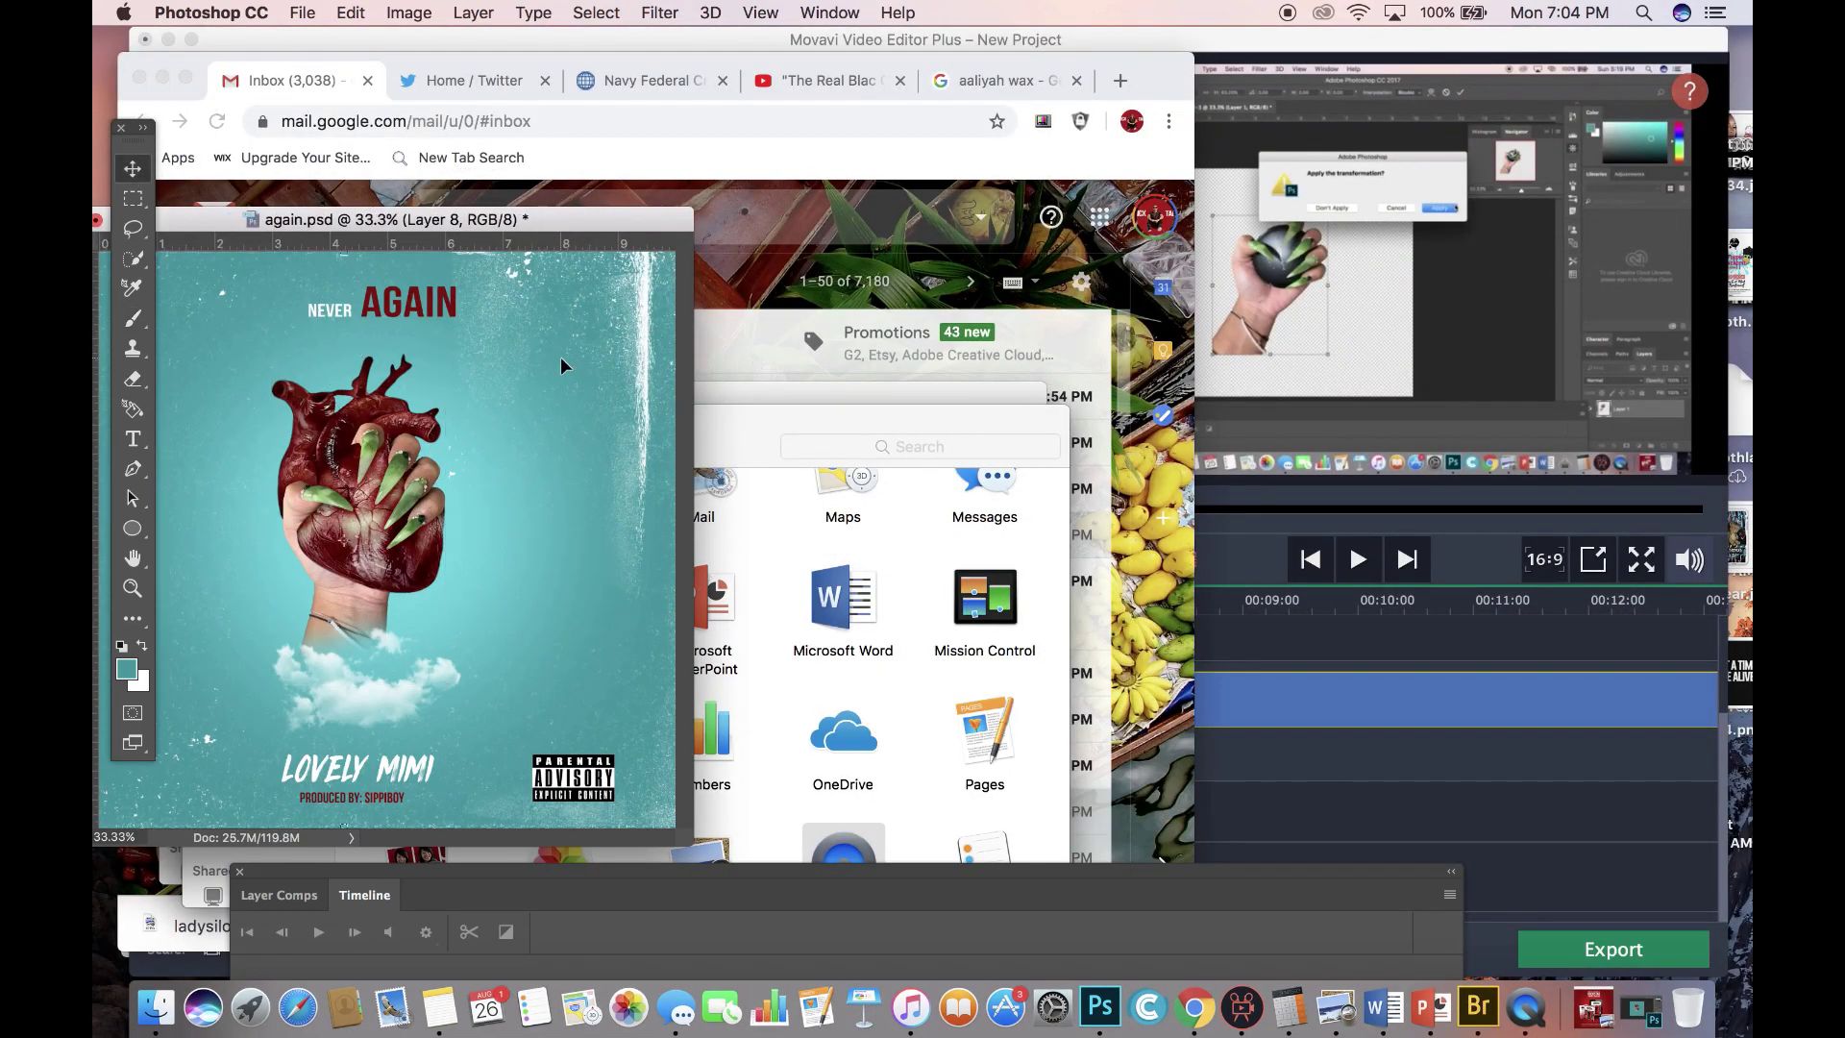
pyautogui.click(1100, 1007)
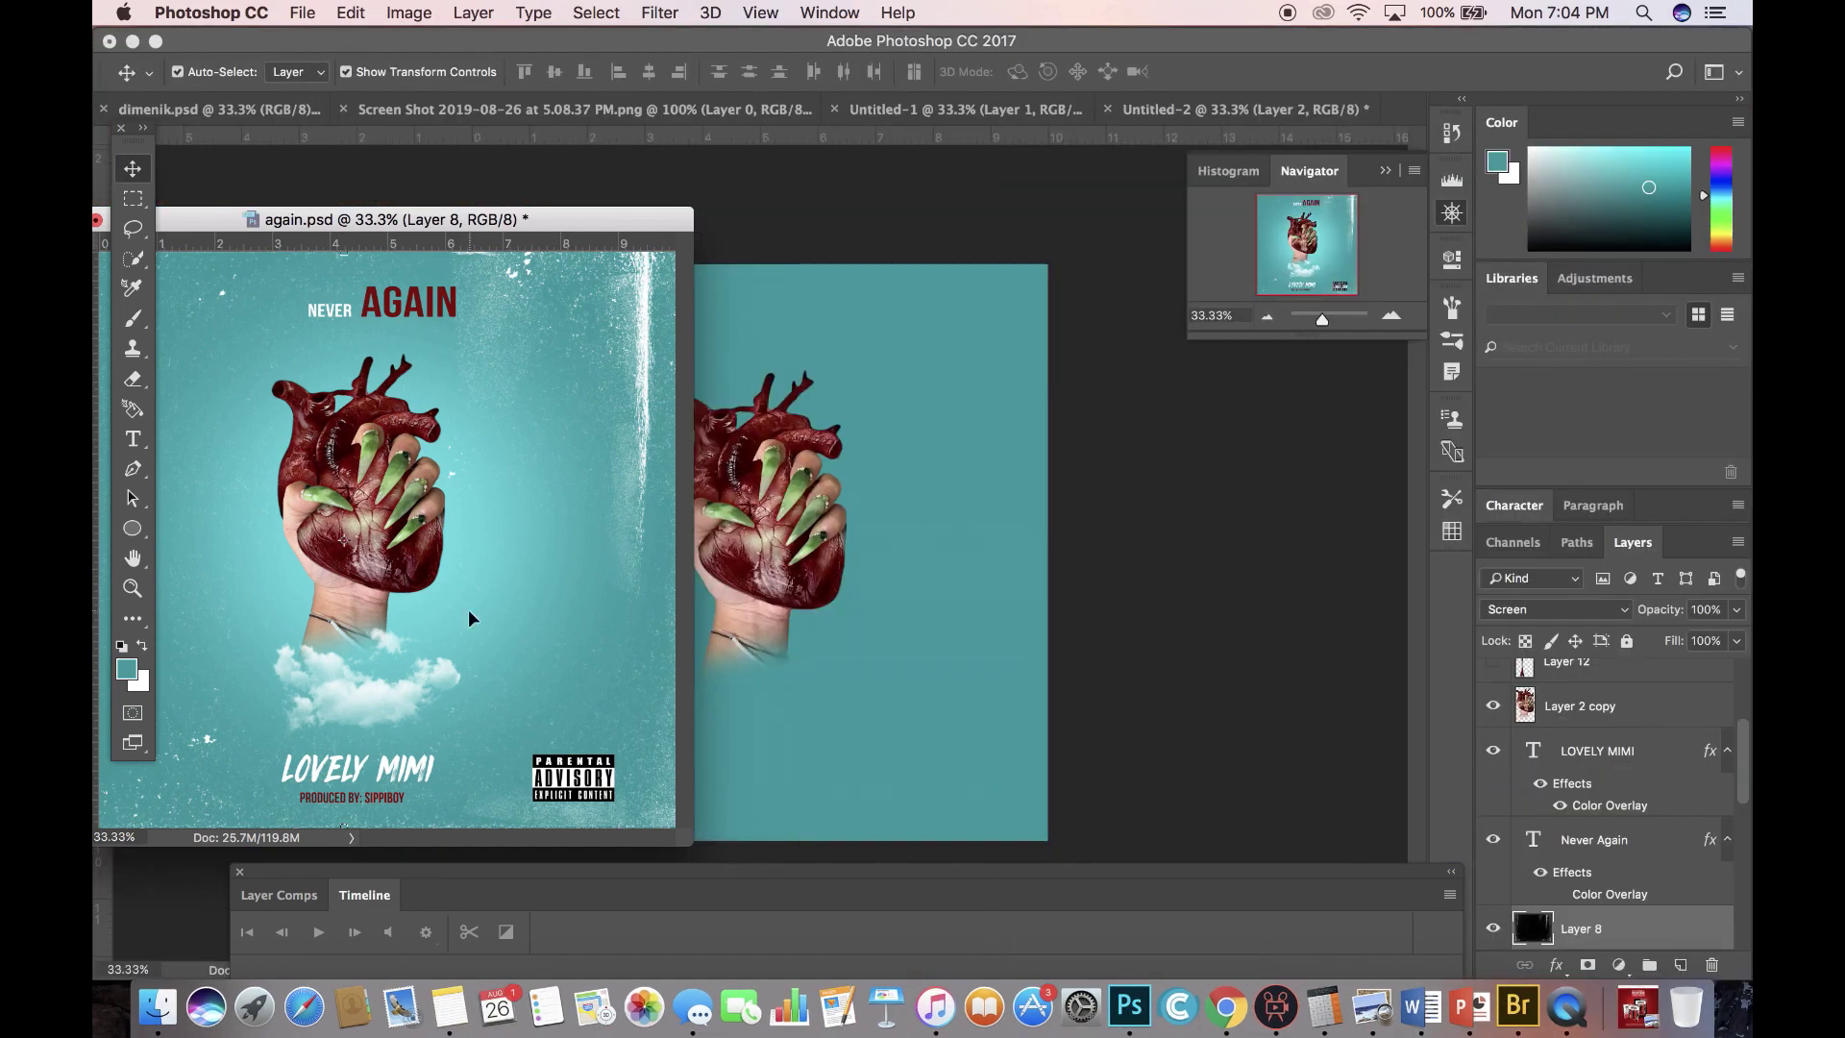
pyautogui.click(126, 670)
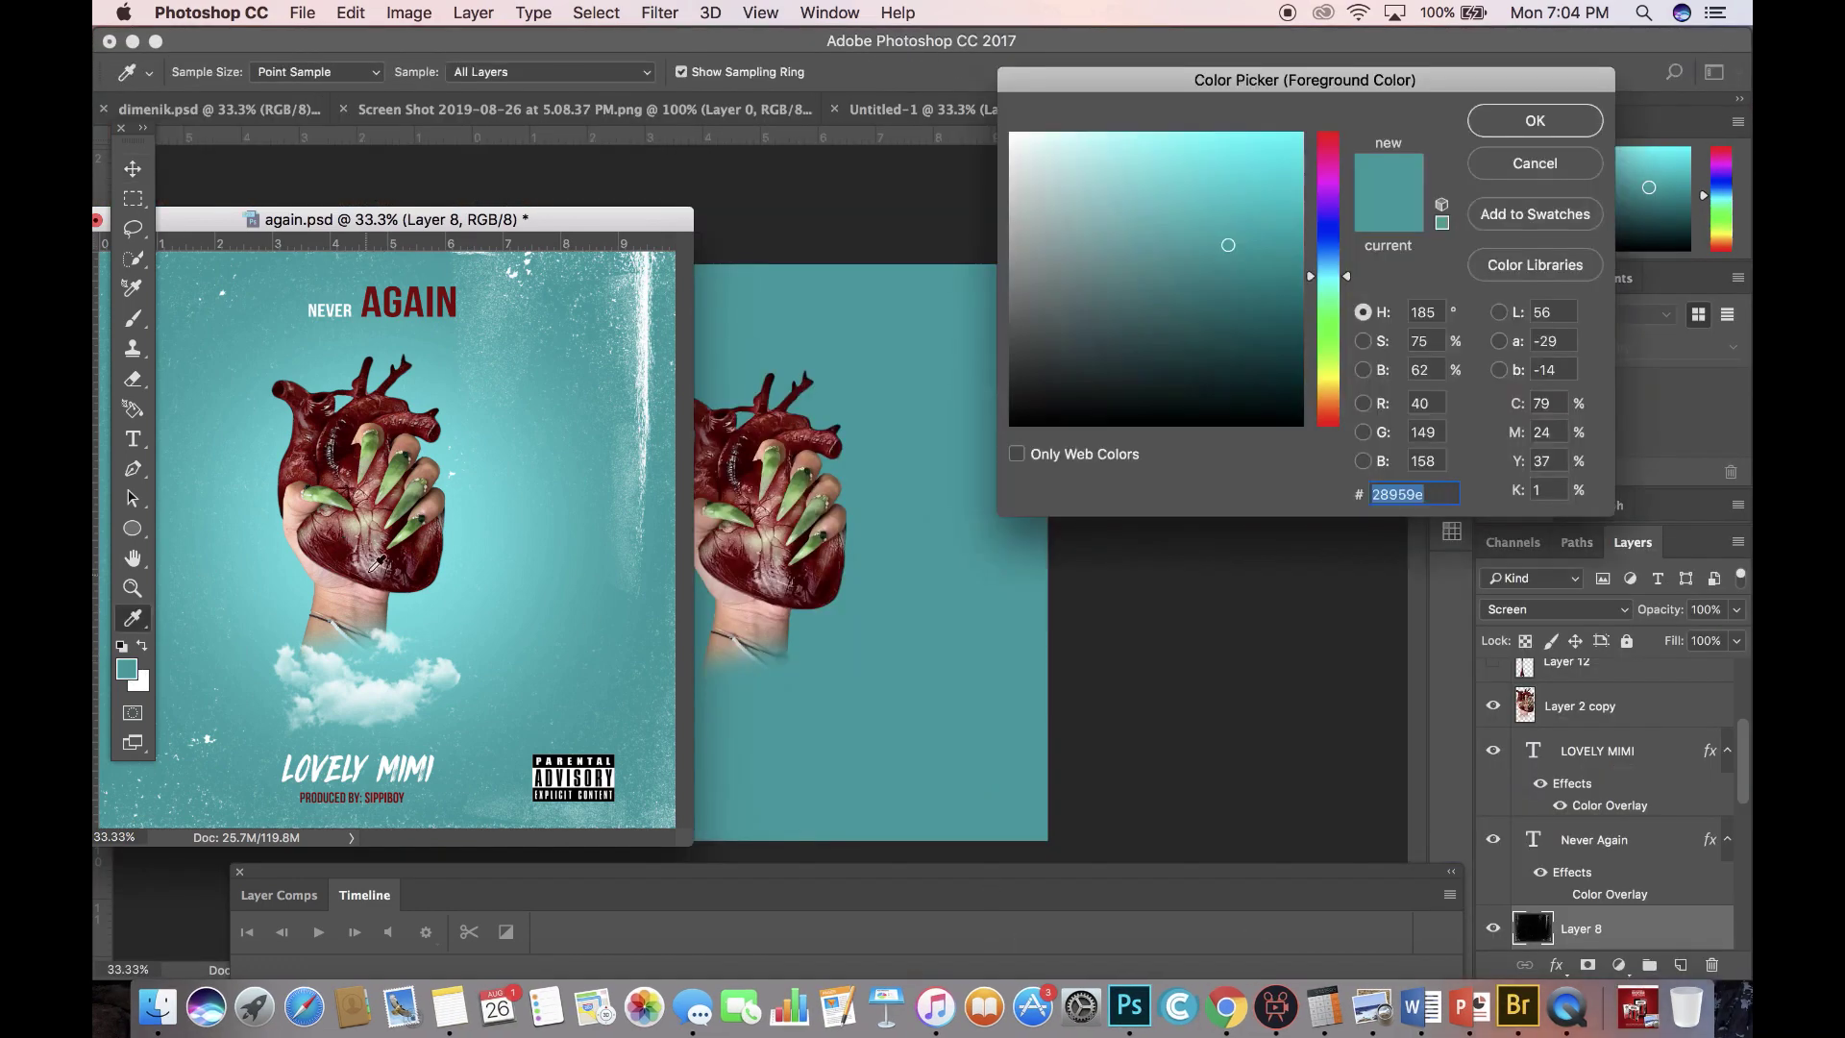
pyautogui.click(444, 563)
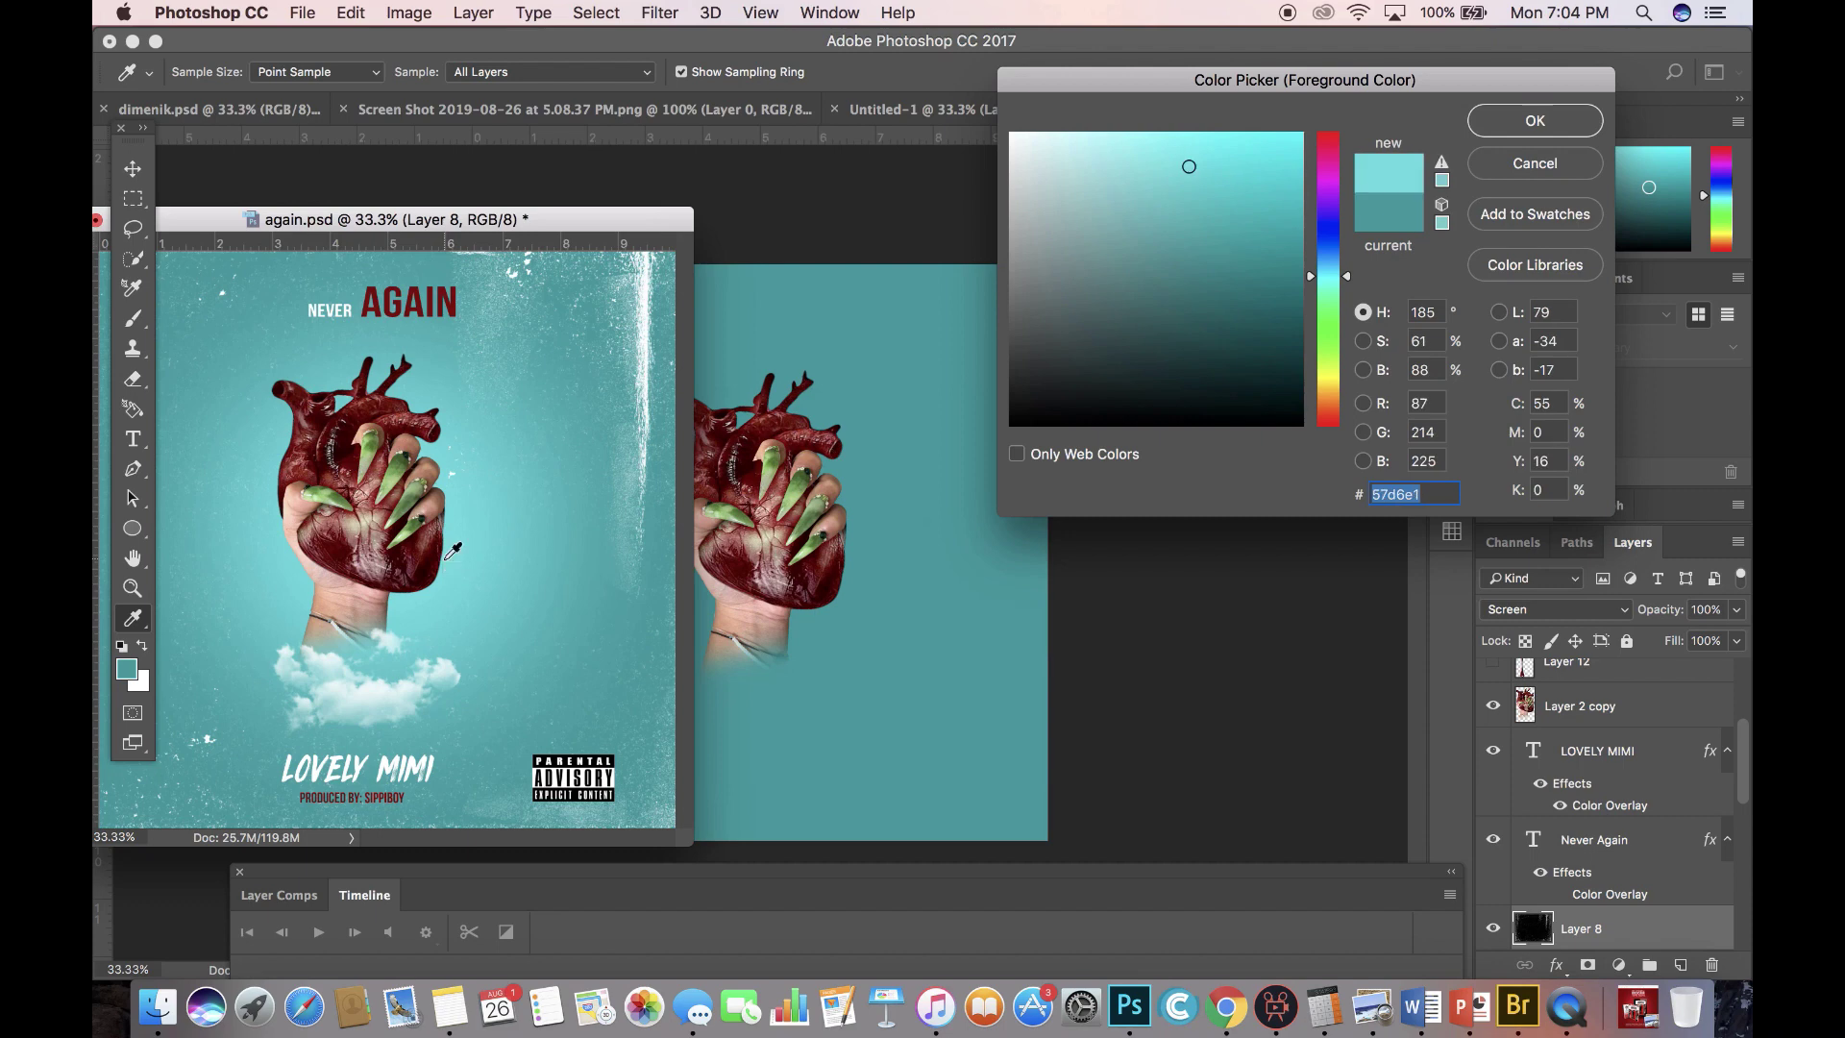
pyautogui.click(1559, 133)
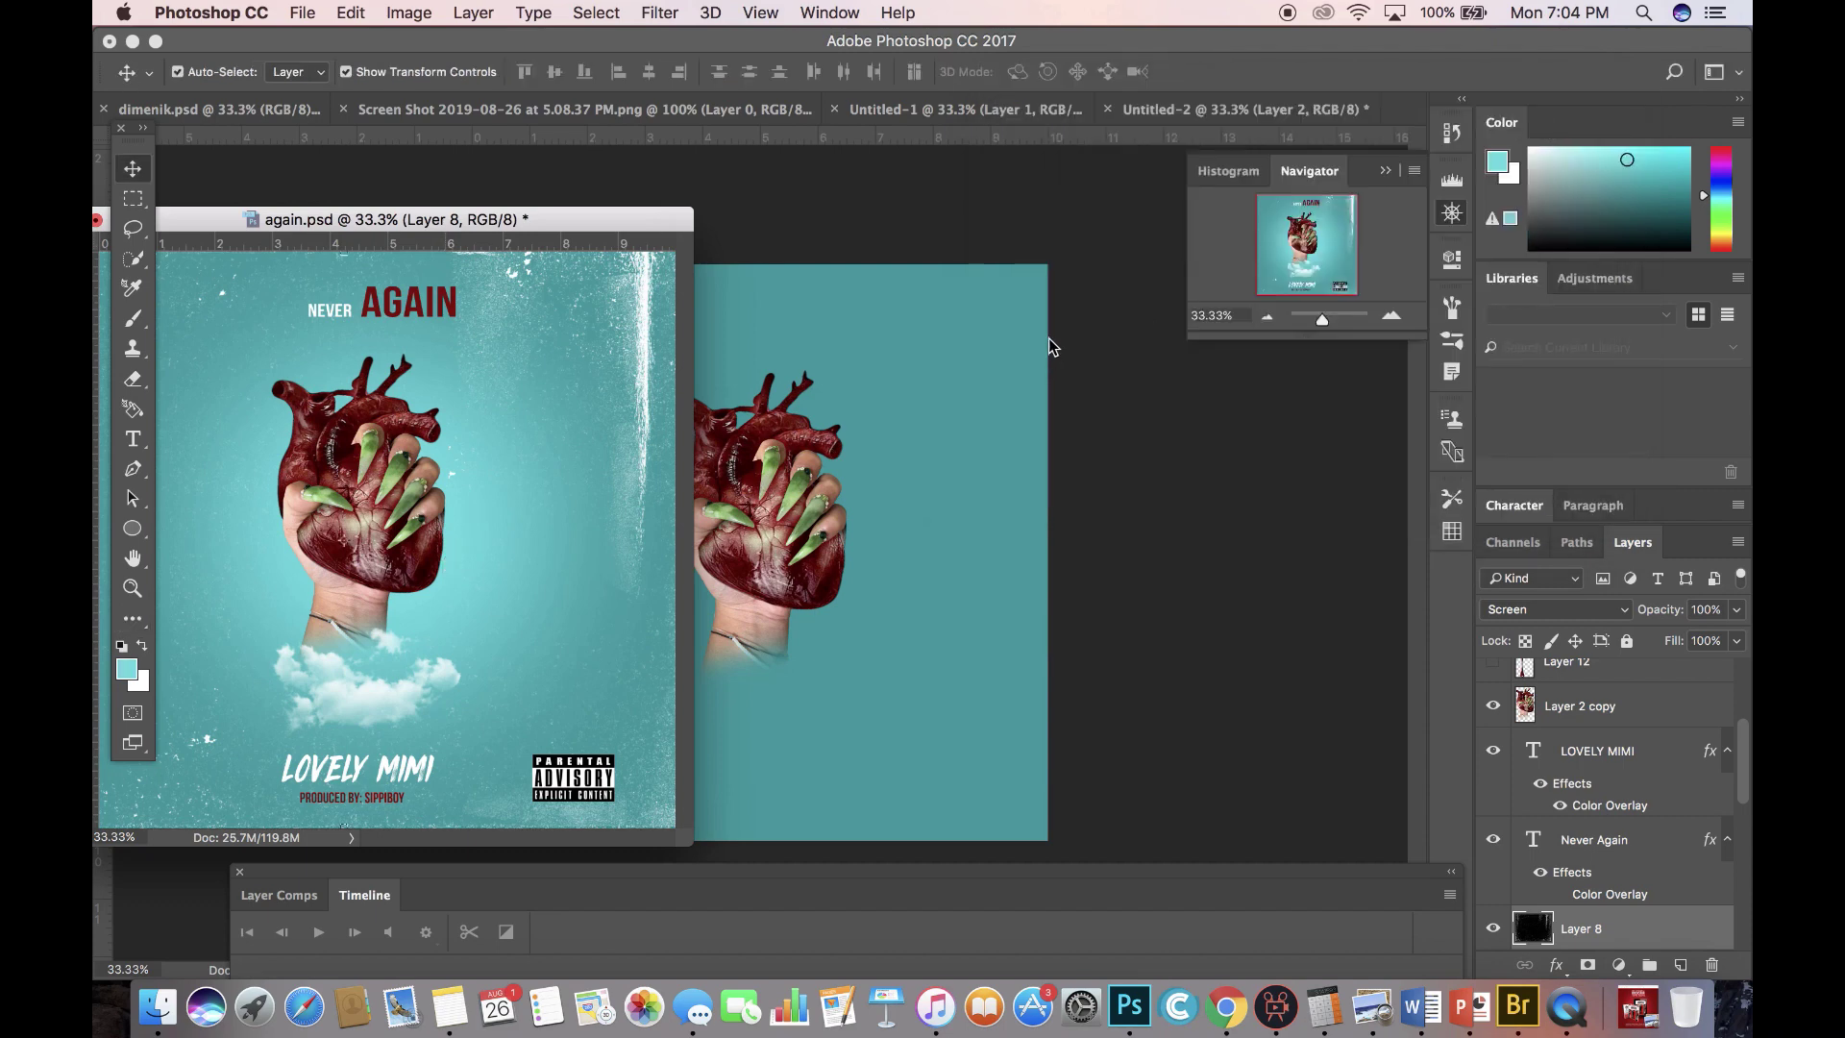
# Paint one soft light-teal glow on the new layer in Untitled-2, centred behind the hand and heart.
pyautogui.click(834, 445)
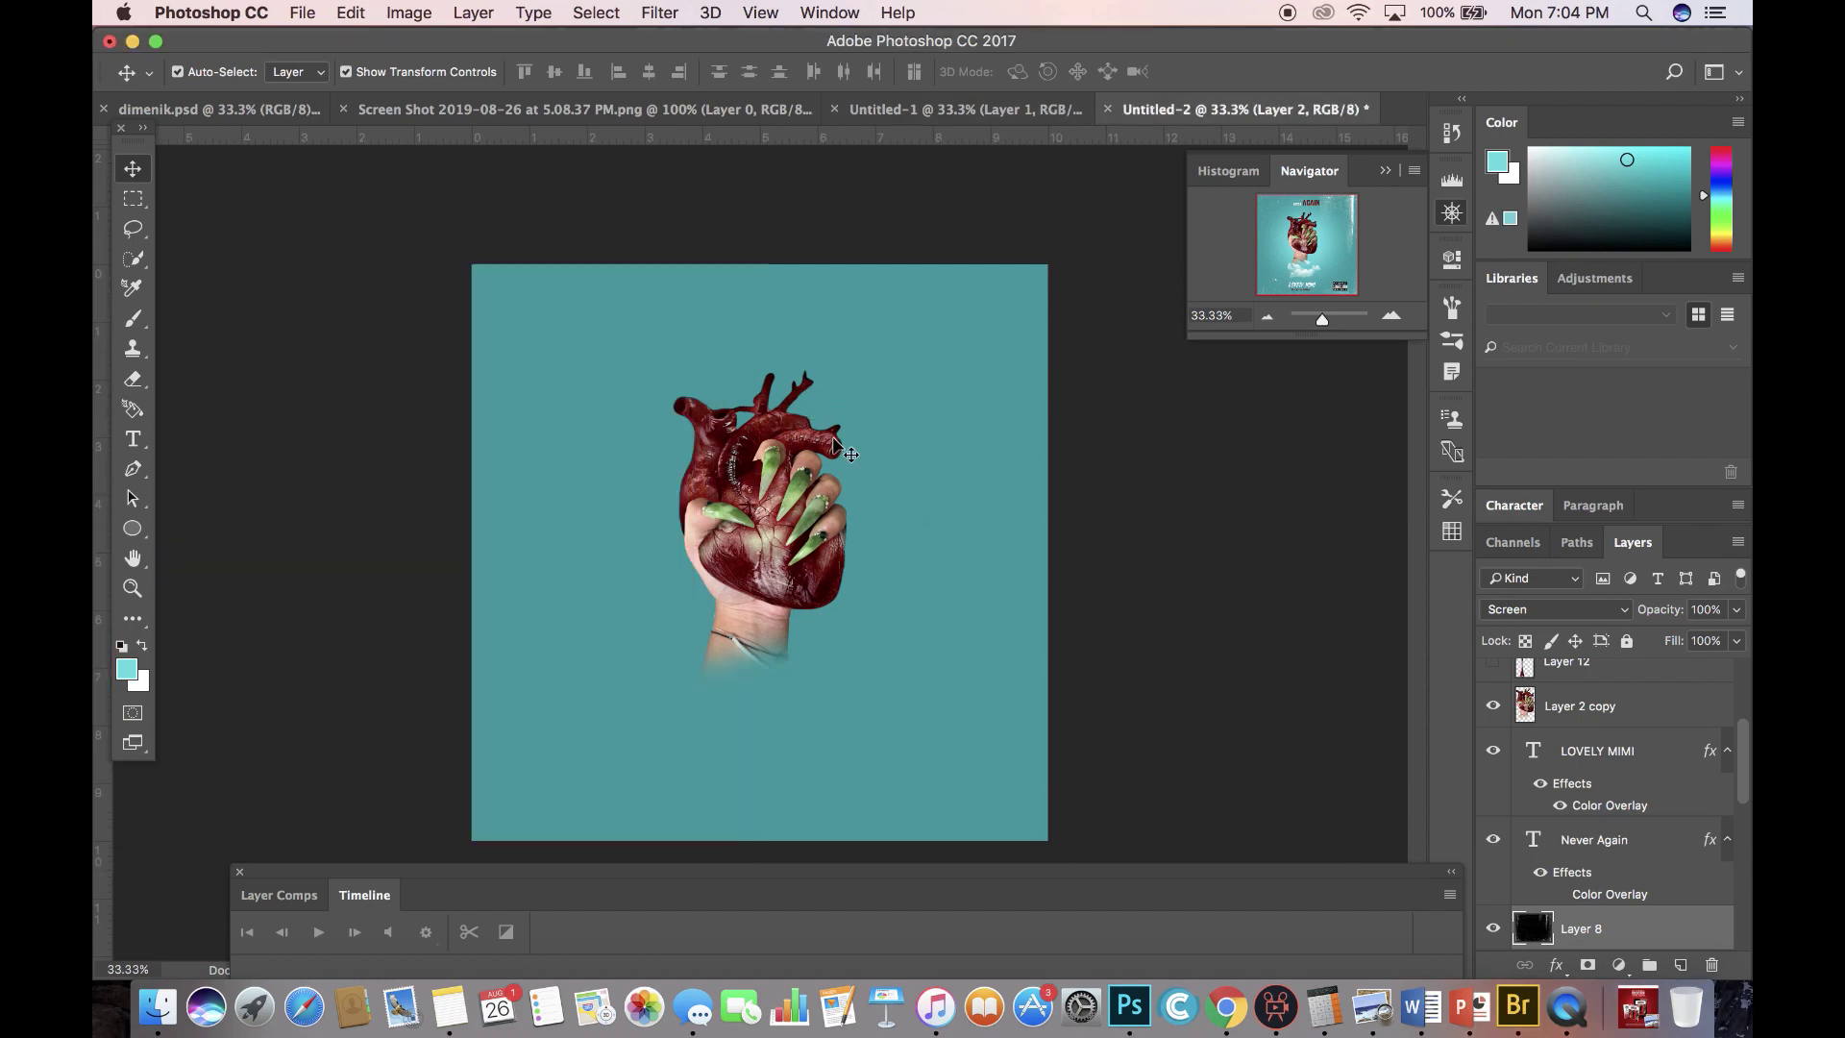
pyautogui.click(126, 325)
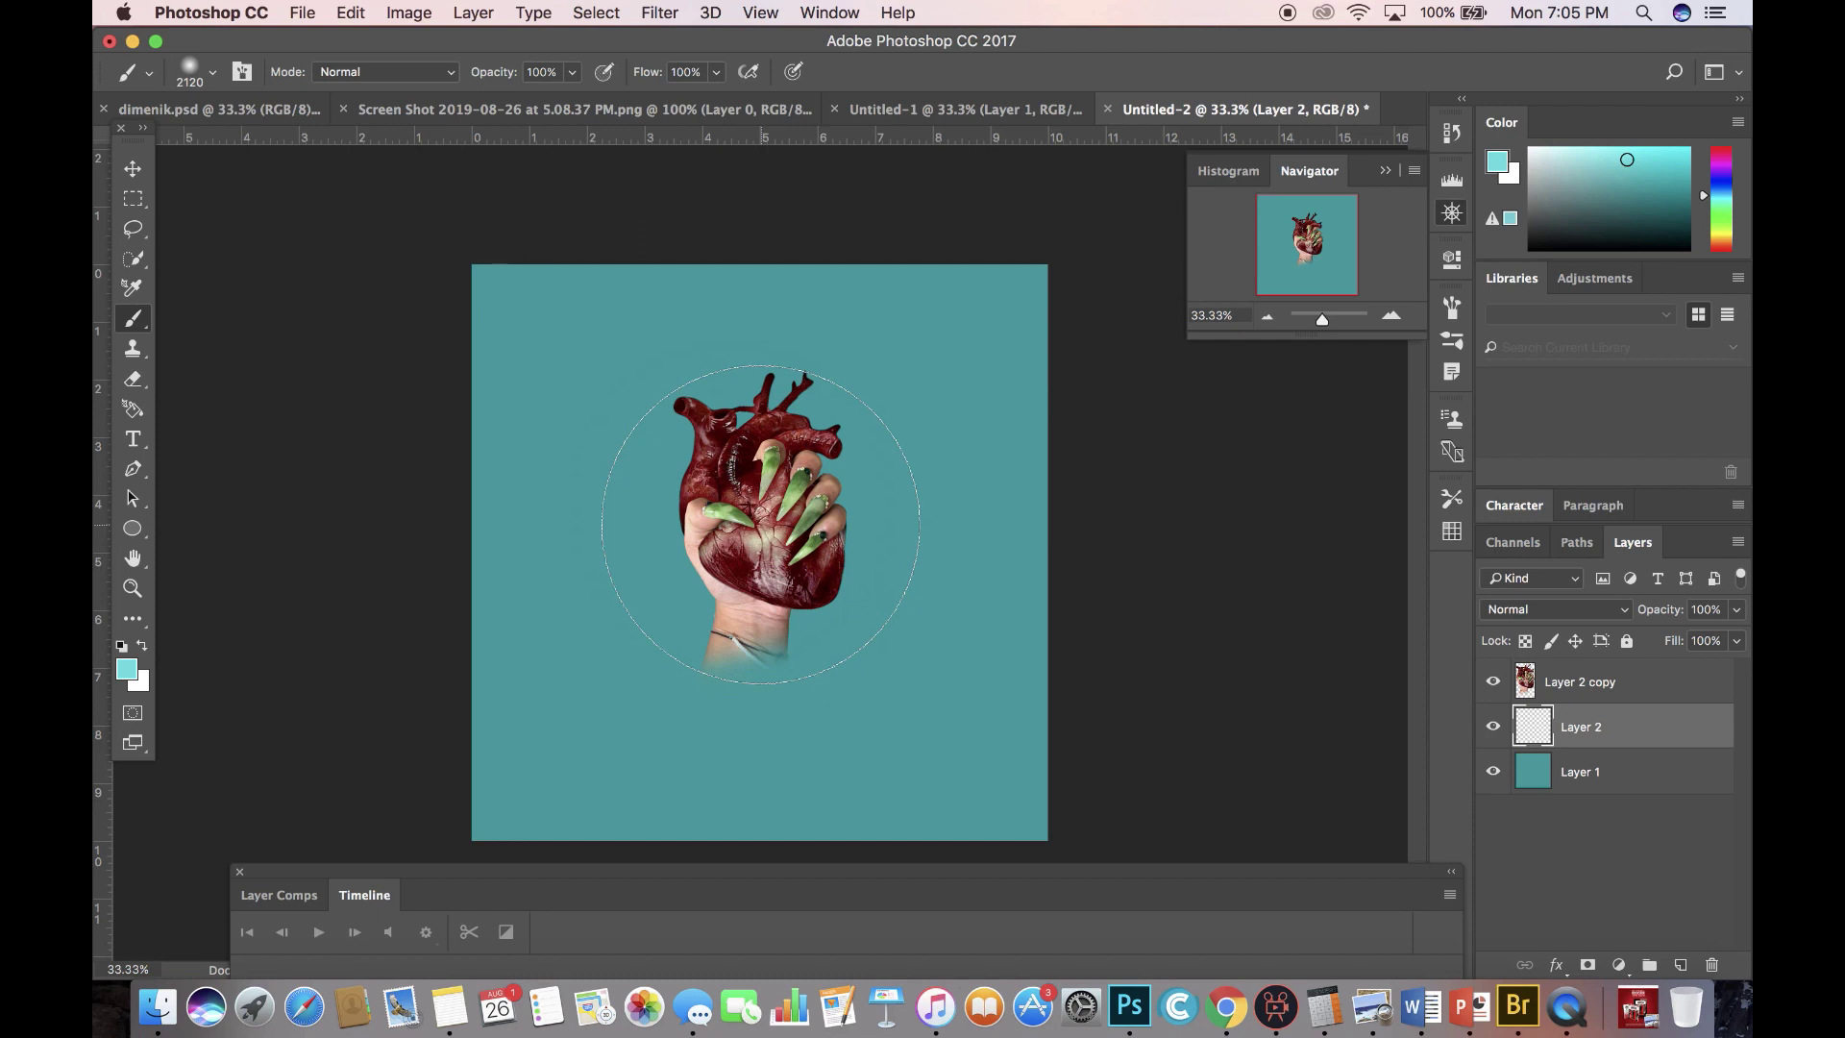
pyautogui.click(760, 524)
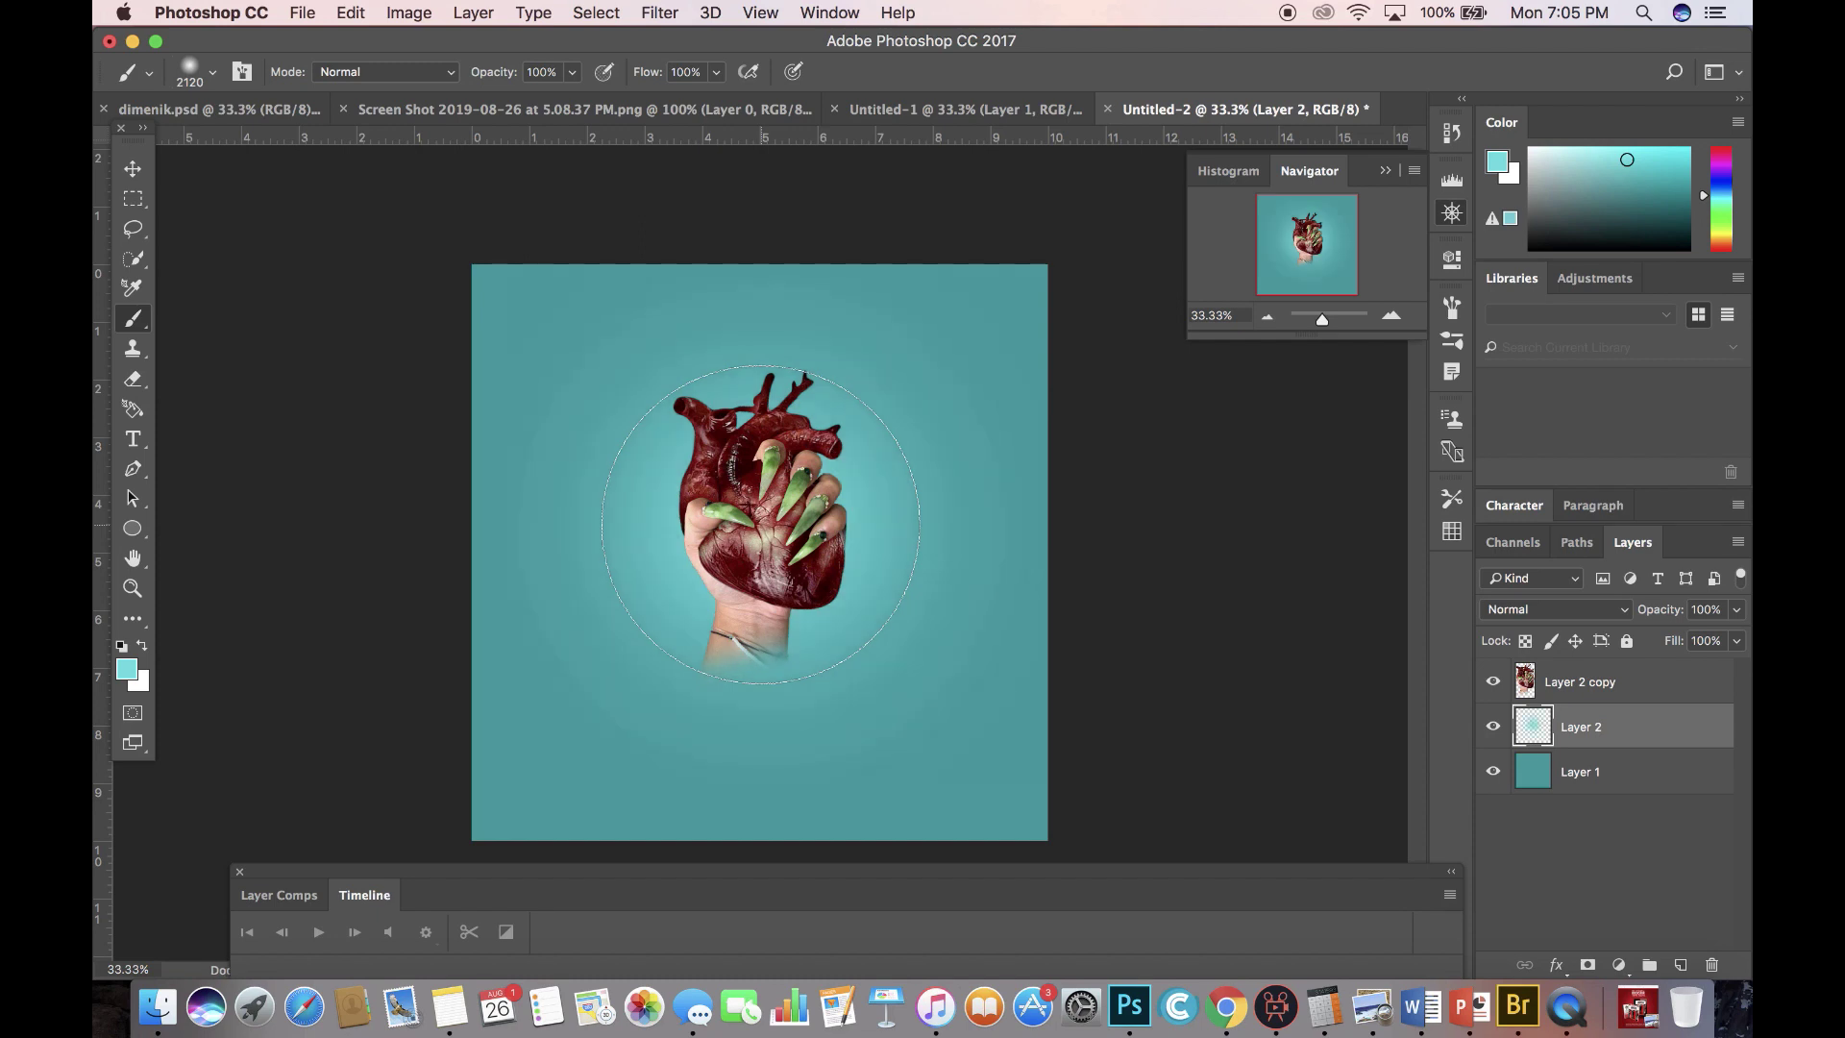
# Strengthen the light-teal glow behind the hand and heart with another soft brush dab on Layer 2.
pyautogui.click(764, 573)
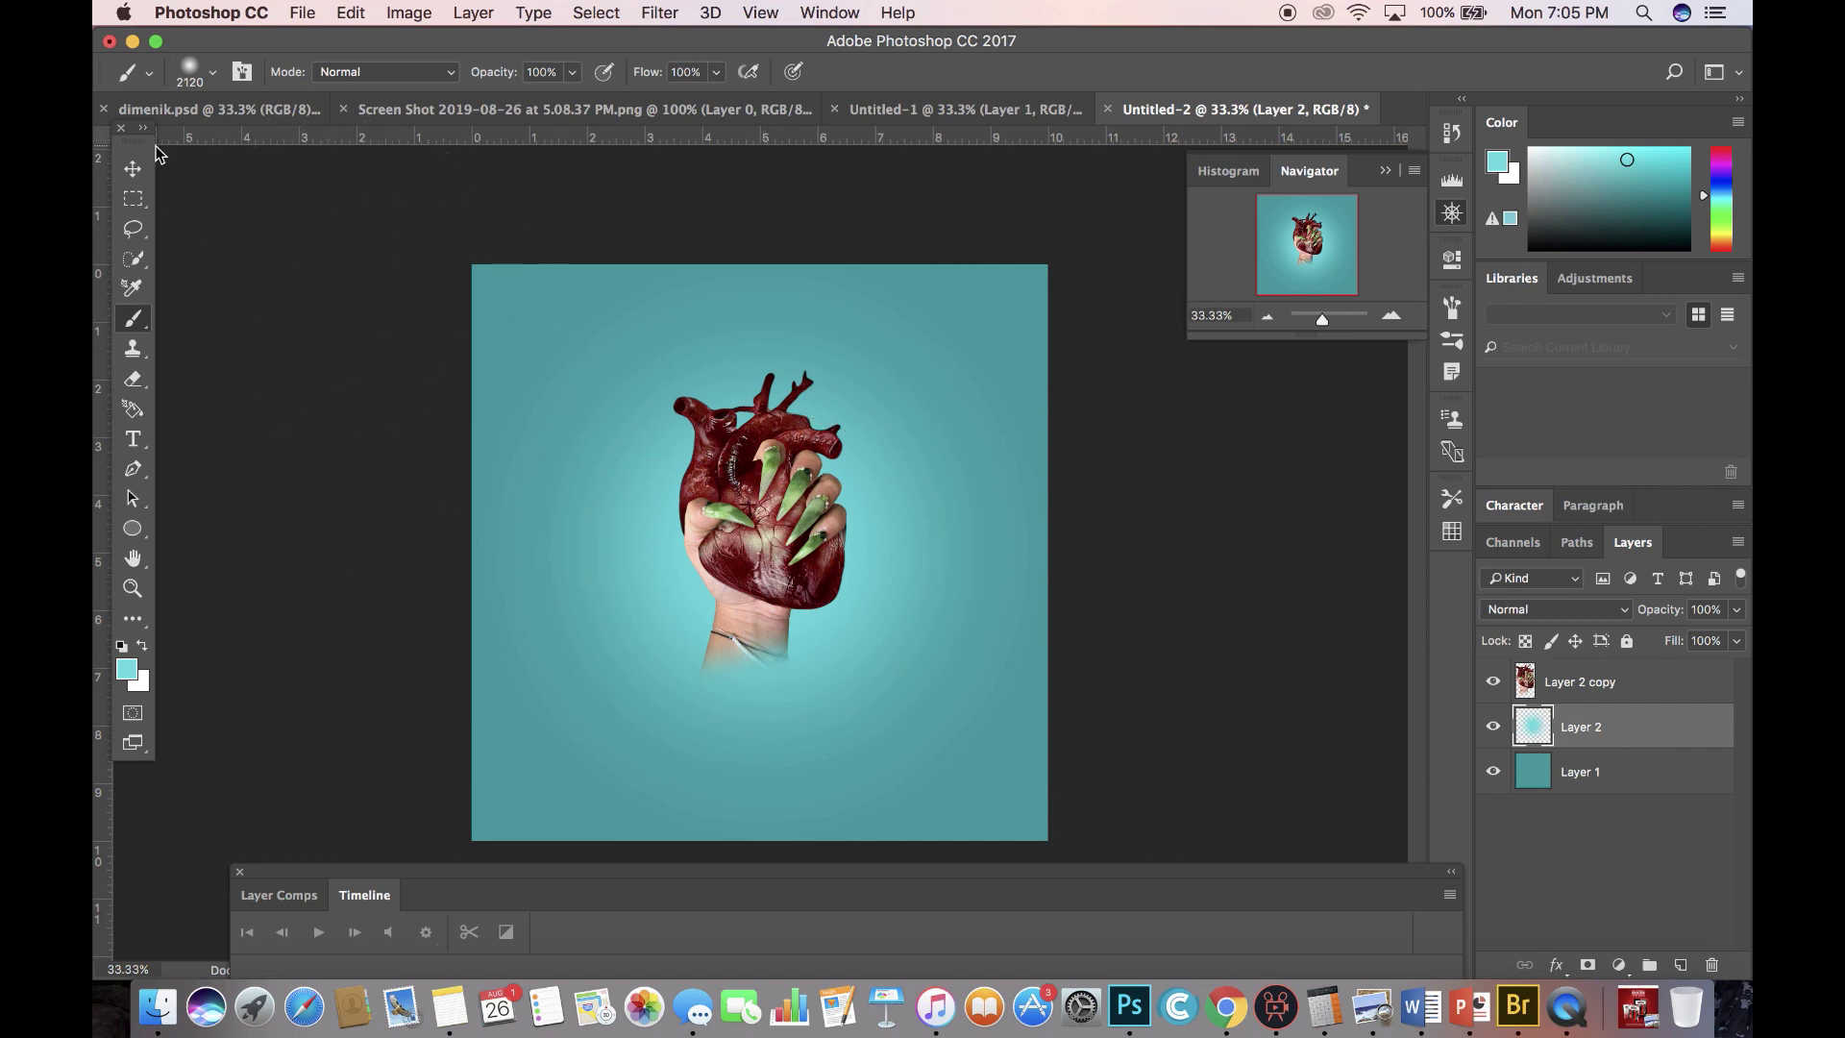
pyautogui.click(132, 168)
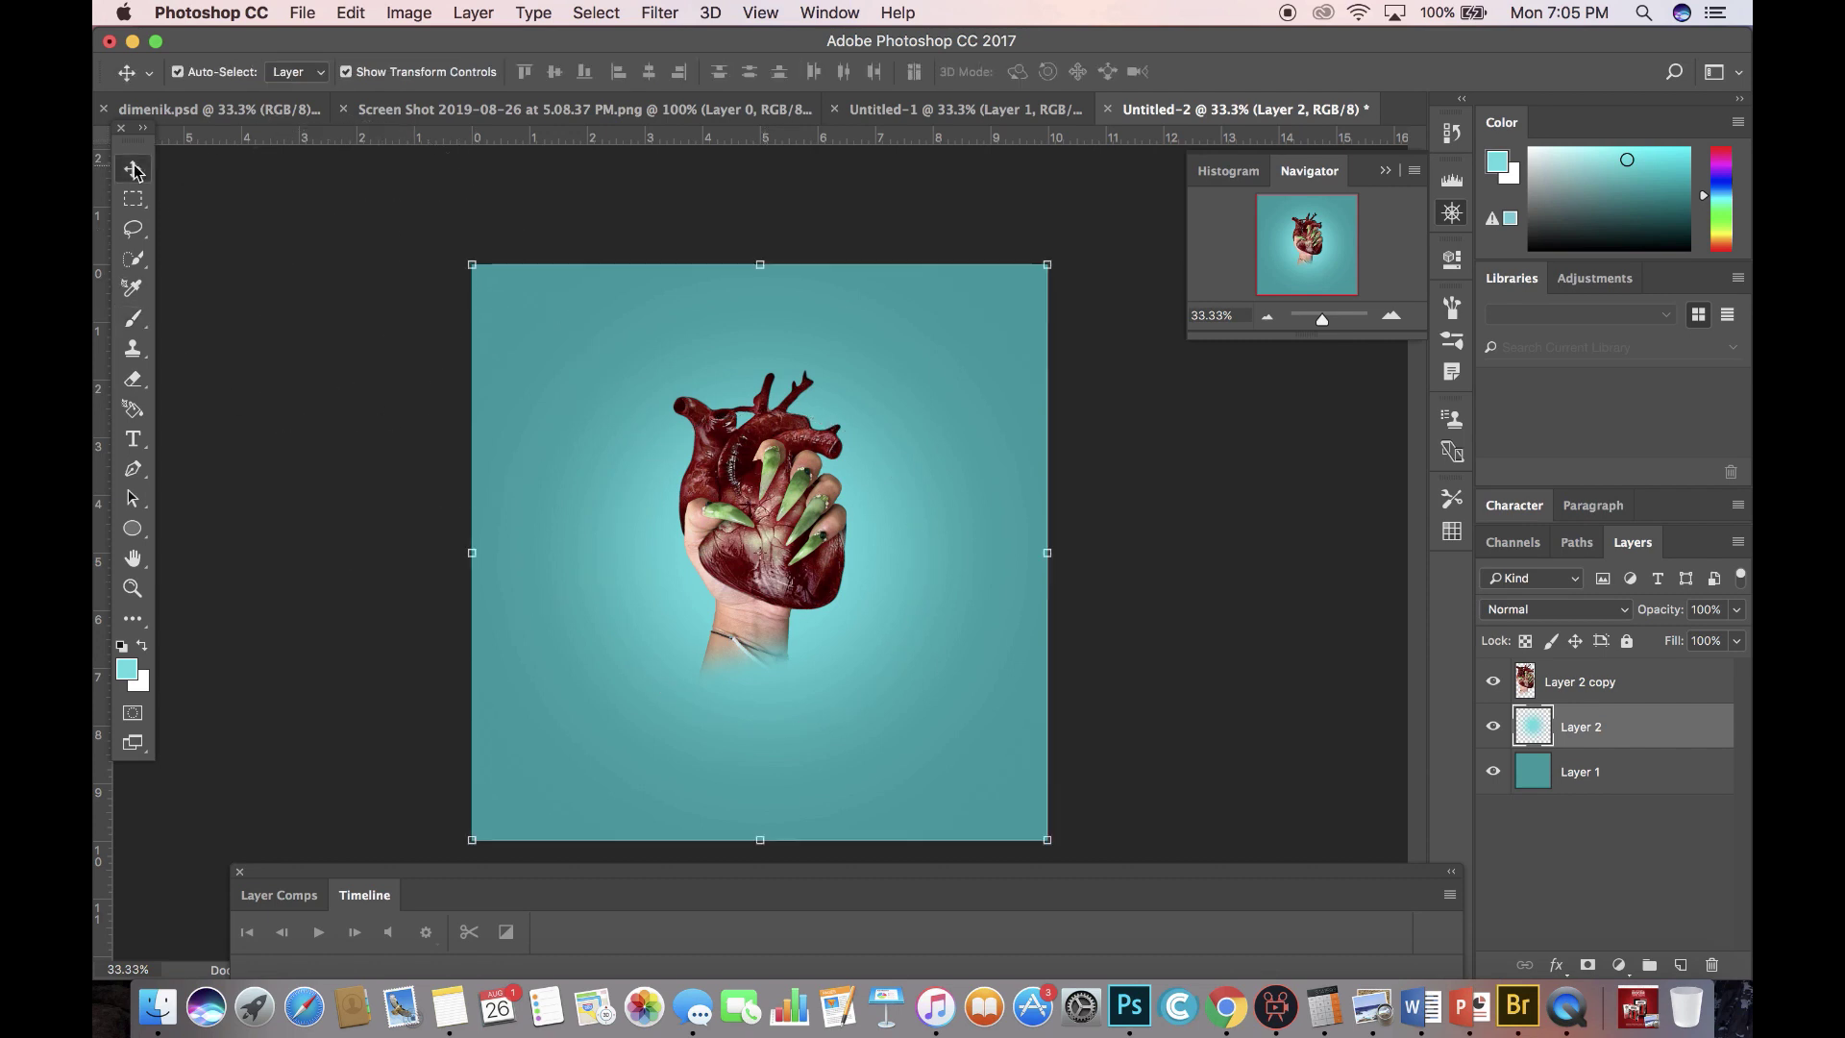
# Search the Mac's files for "grun" and open black-grunge-background-2.jpg.
pyautogui.click(296, 16)
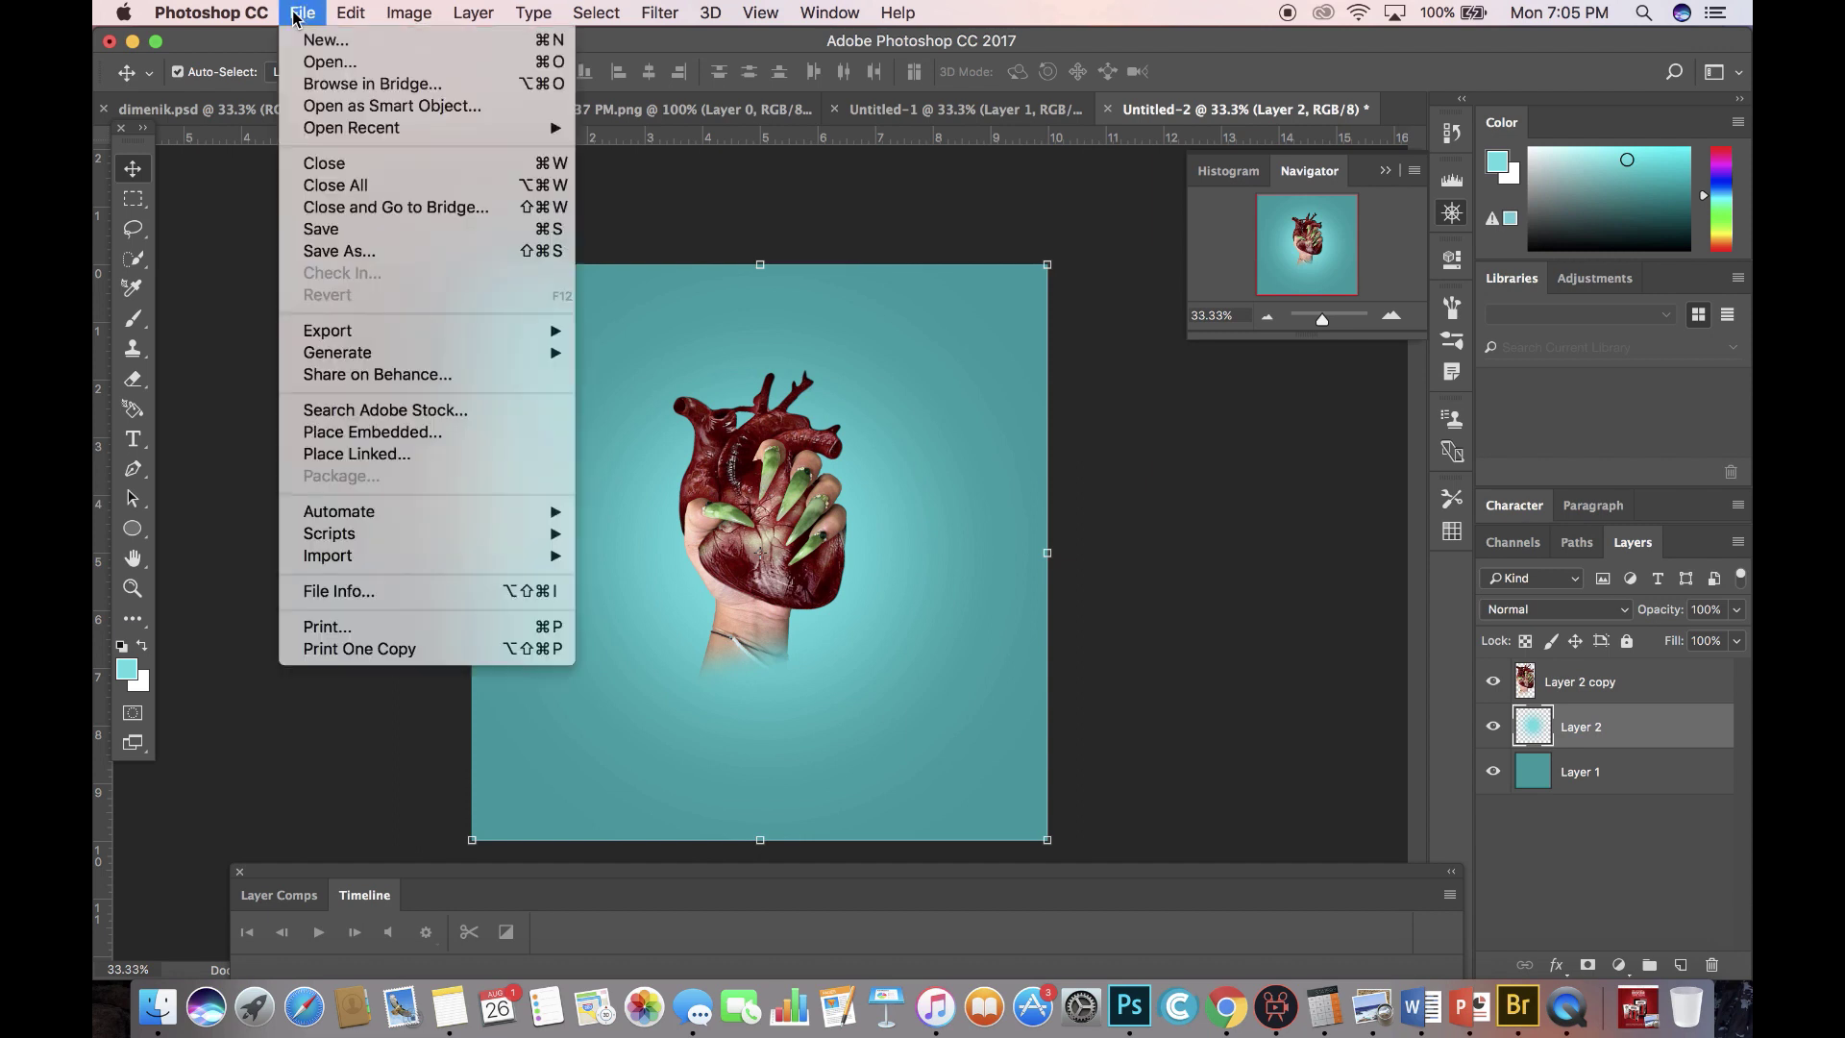
pyautogui.click(320, 65)
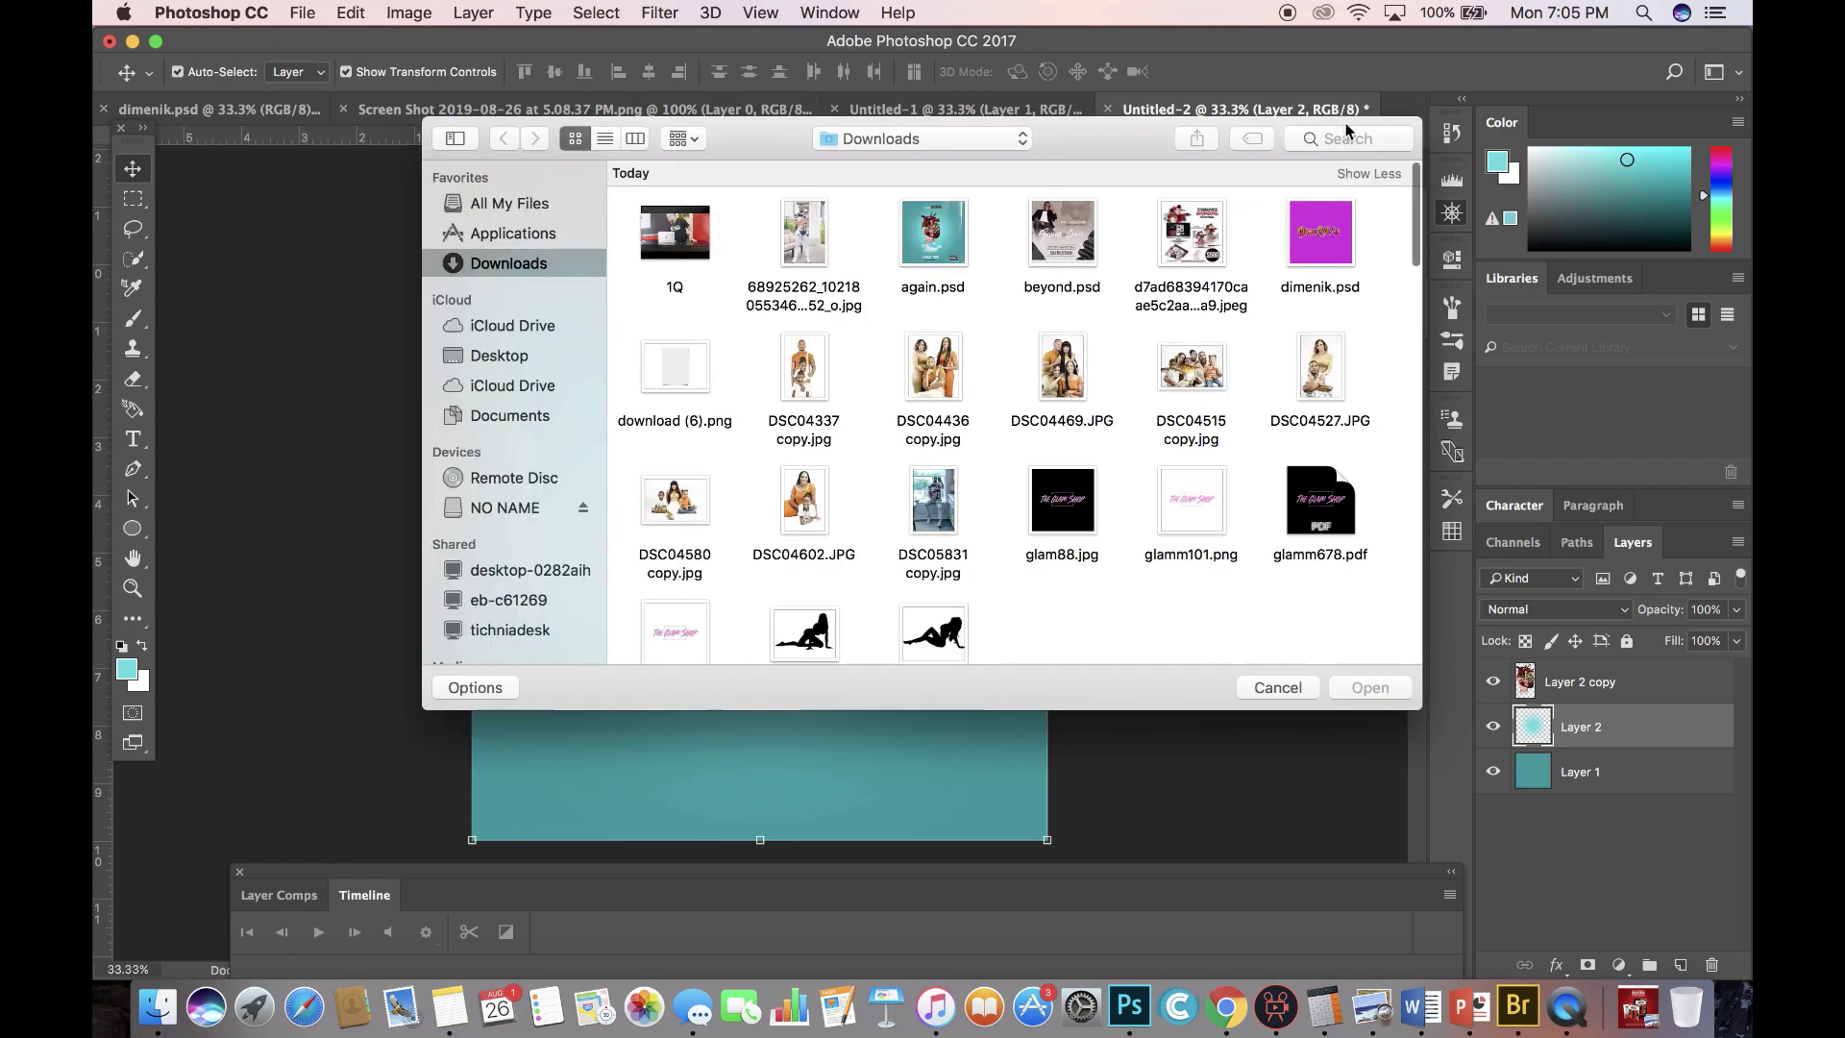
pyautogui.click(1352, 140)
pyautogui.write('gr')
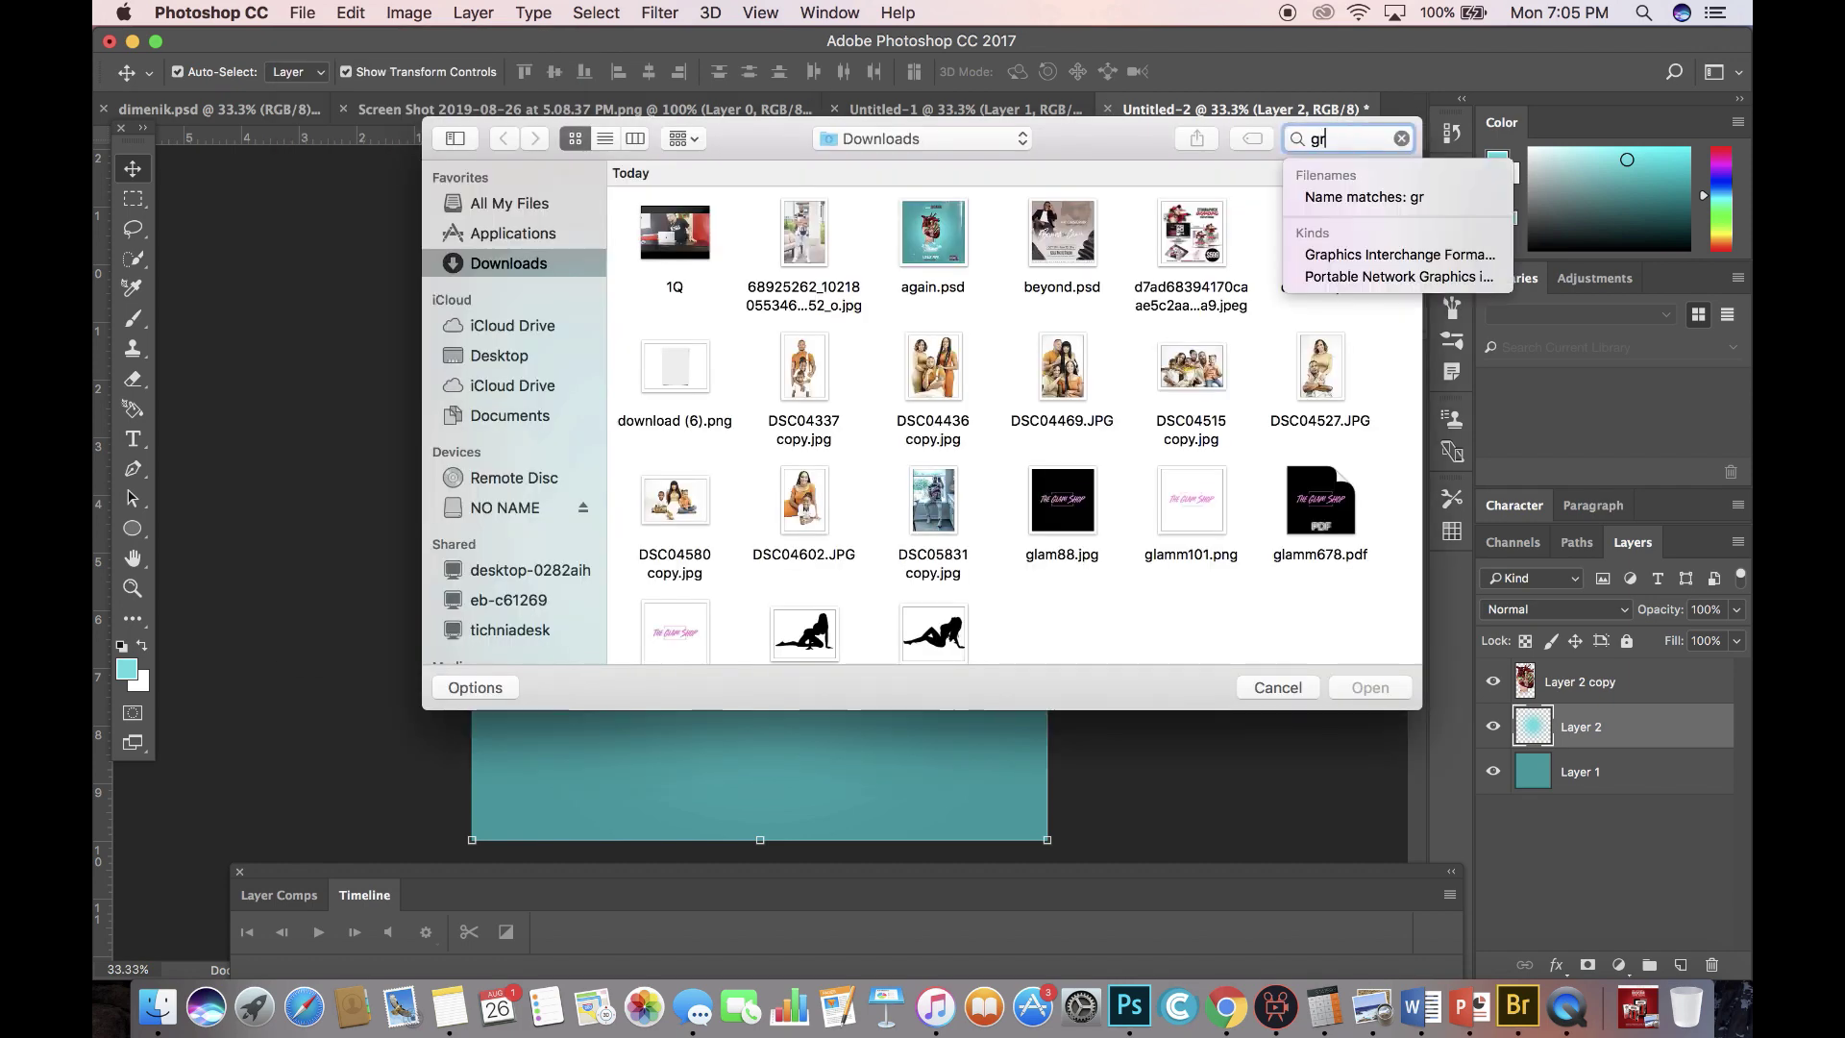
pyautogui.write('un')
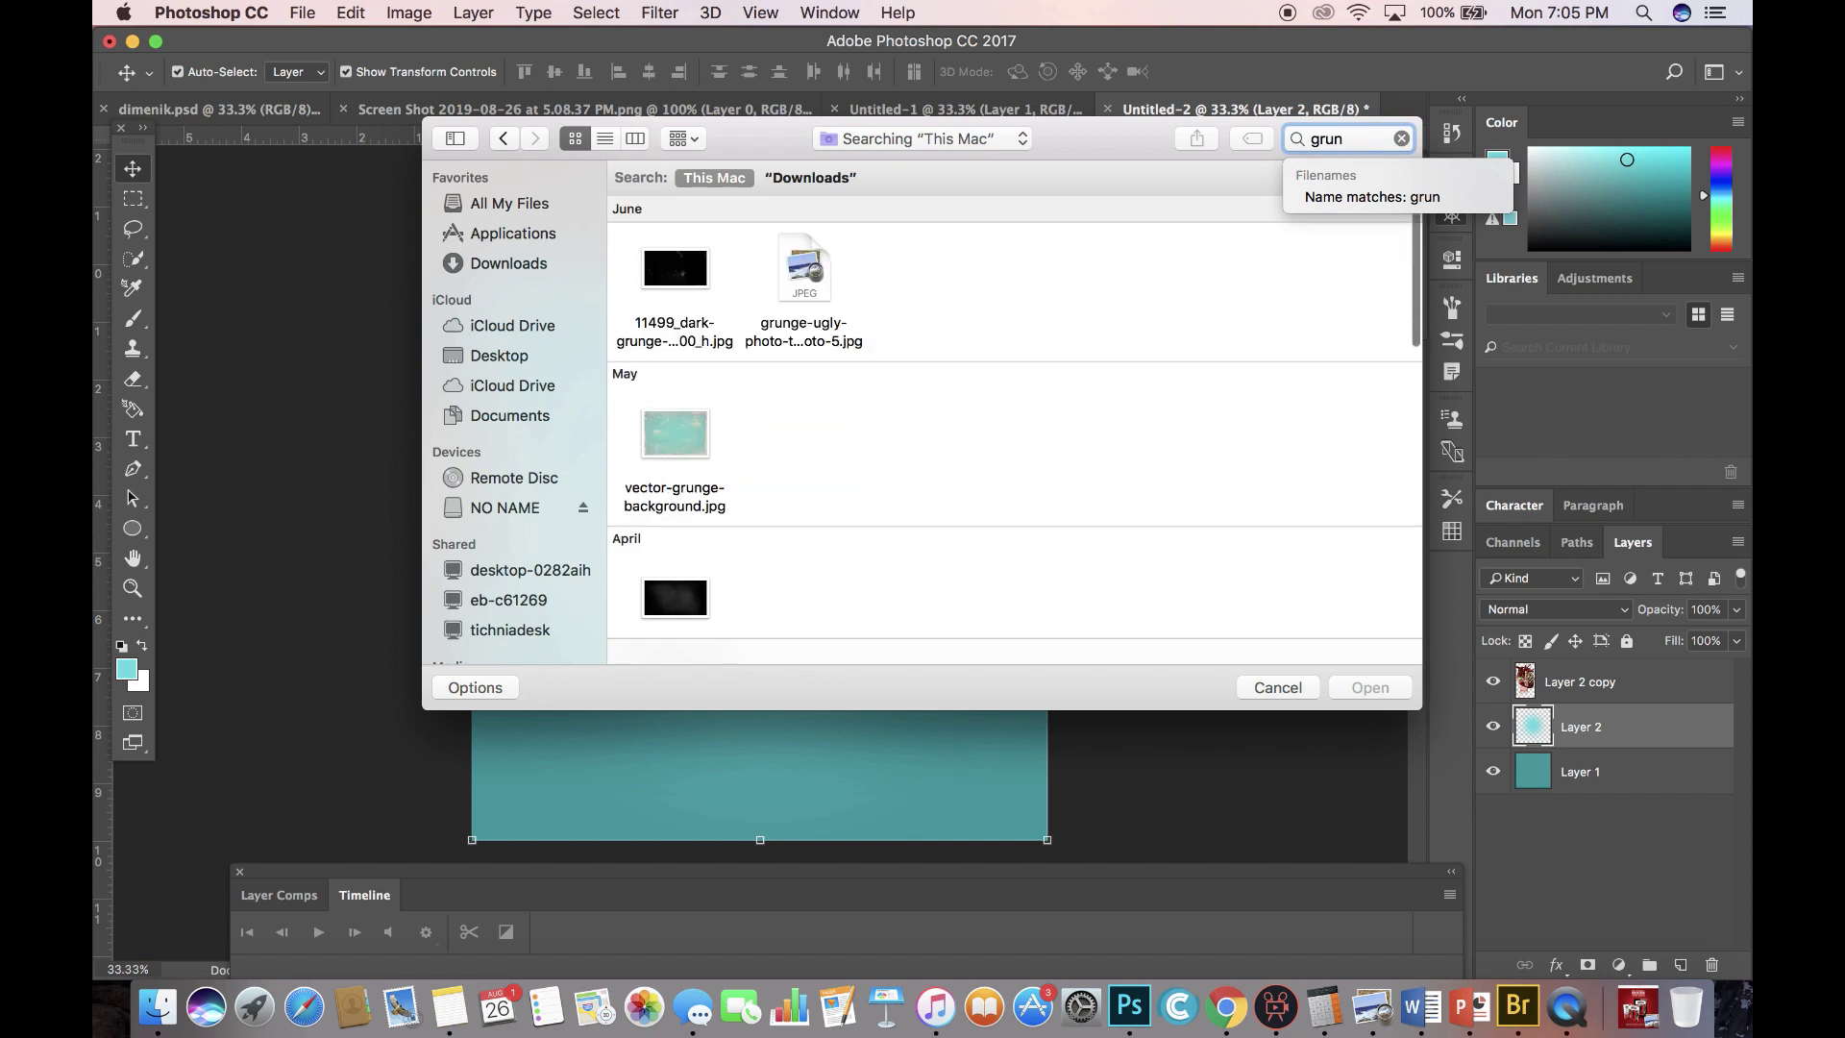
pyautogui.scroll(-5, 1126, 486)
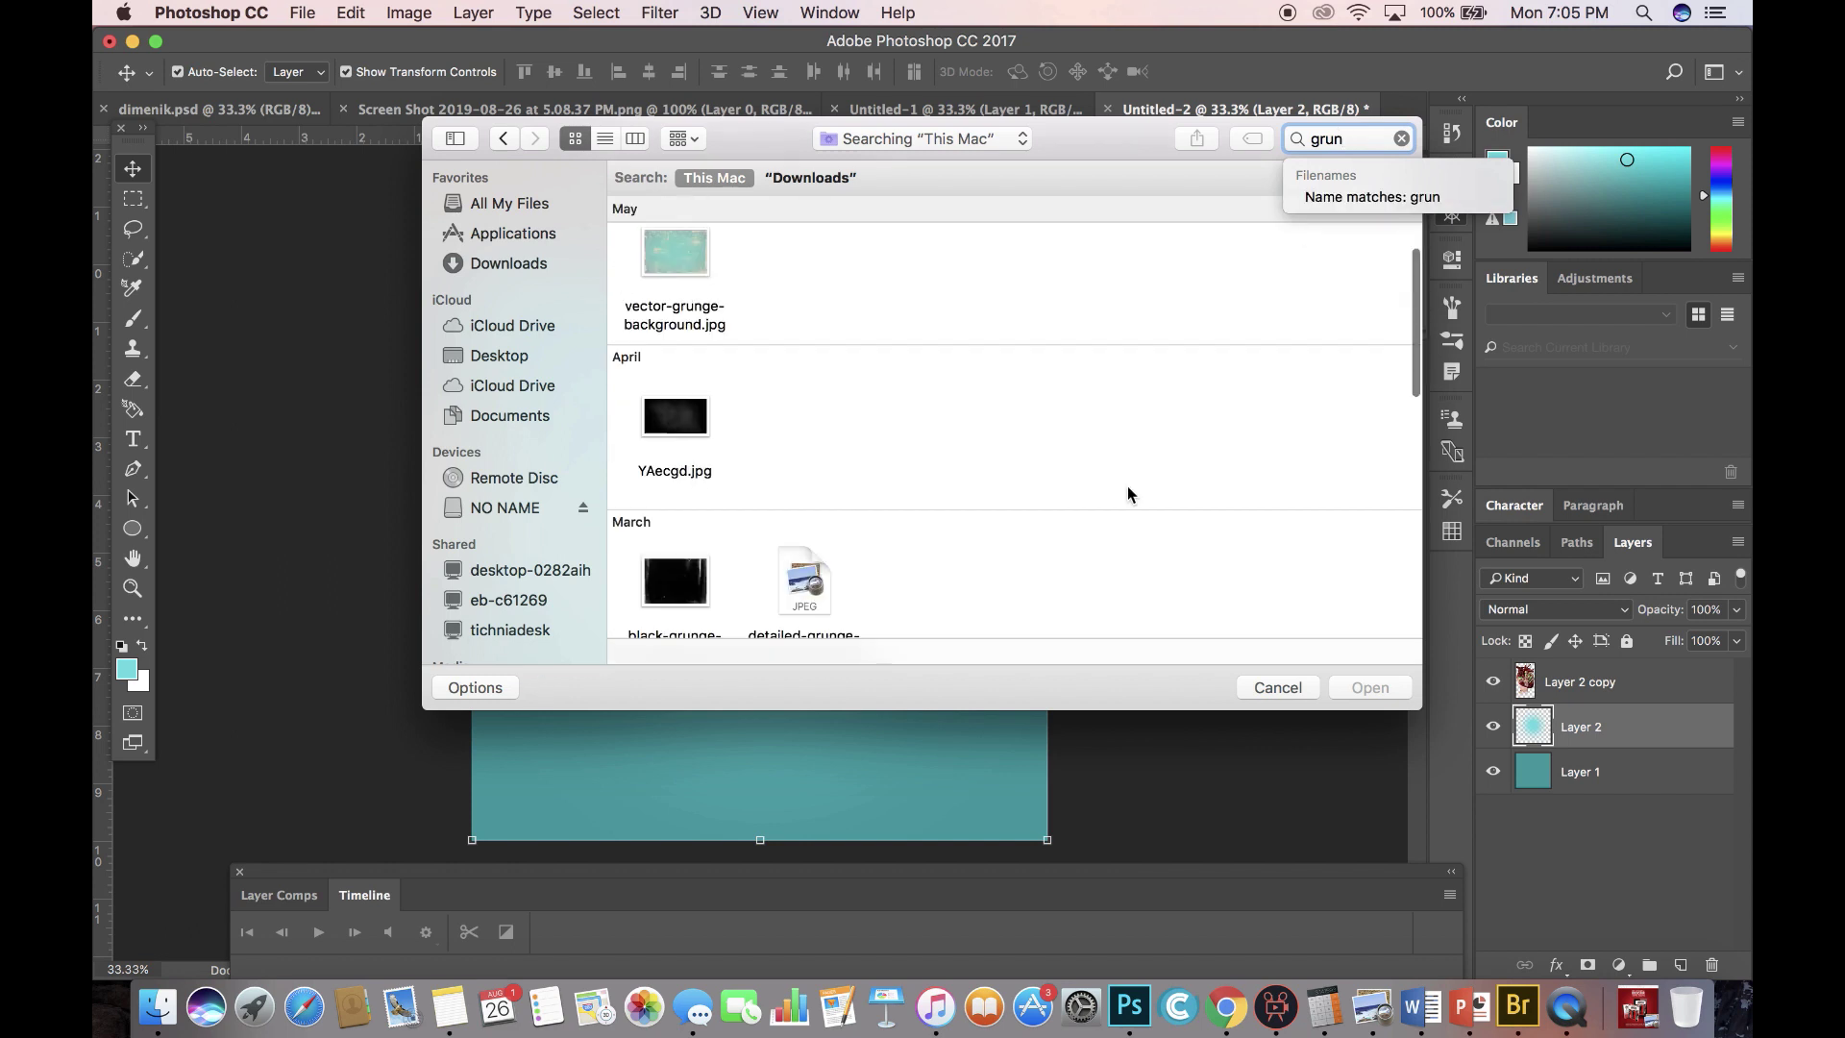
pyautogui.click(675, 490)
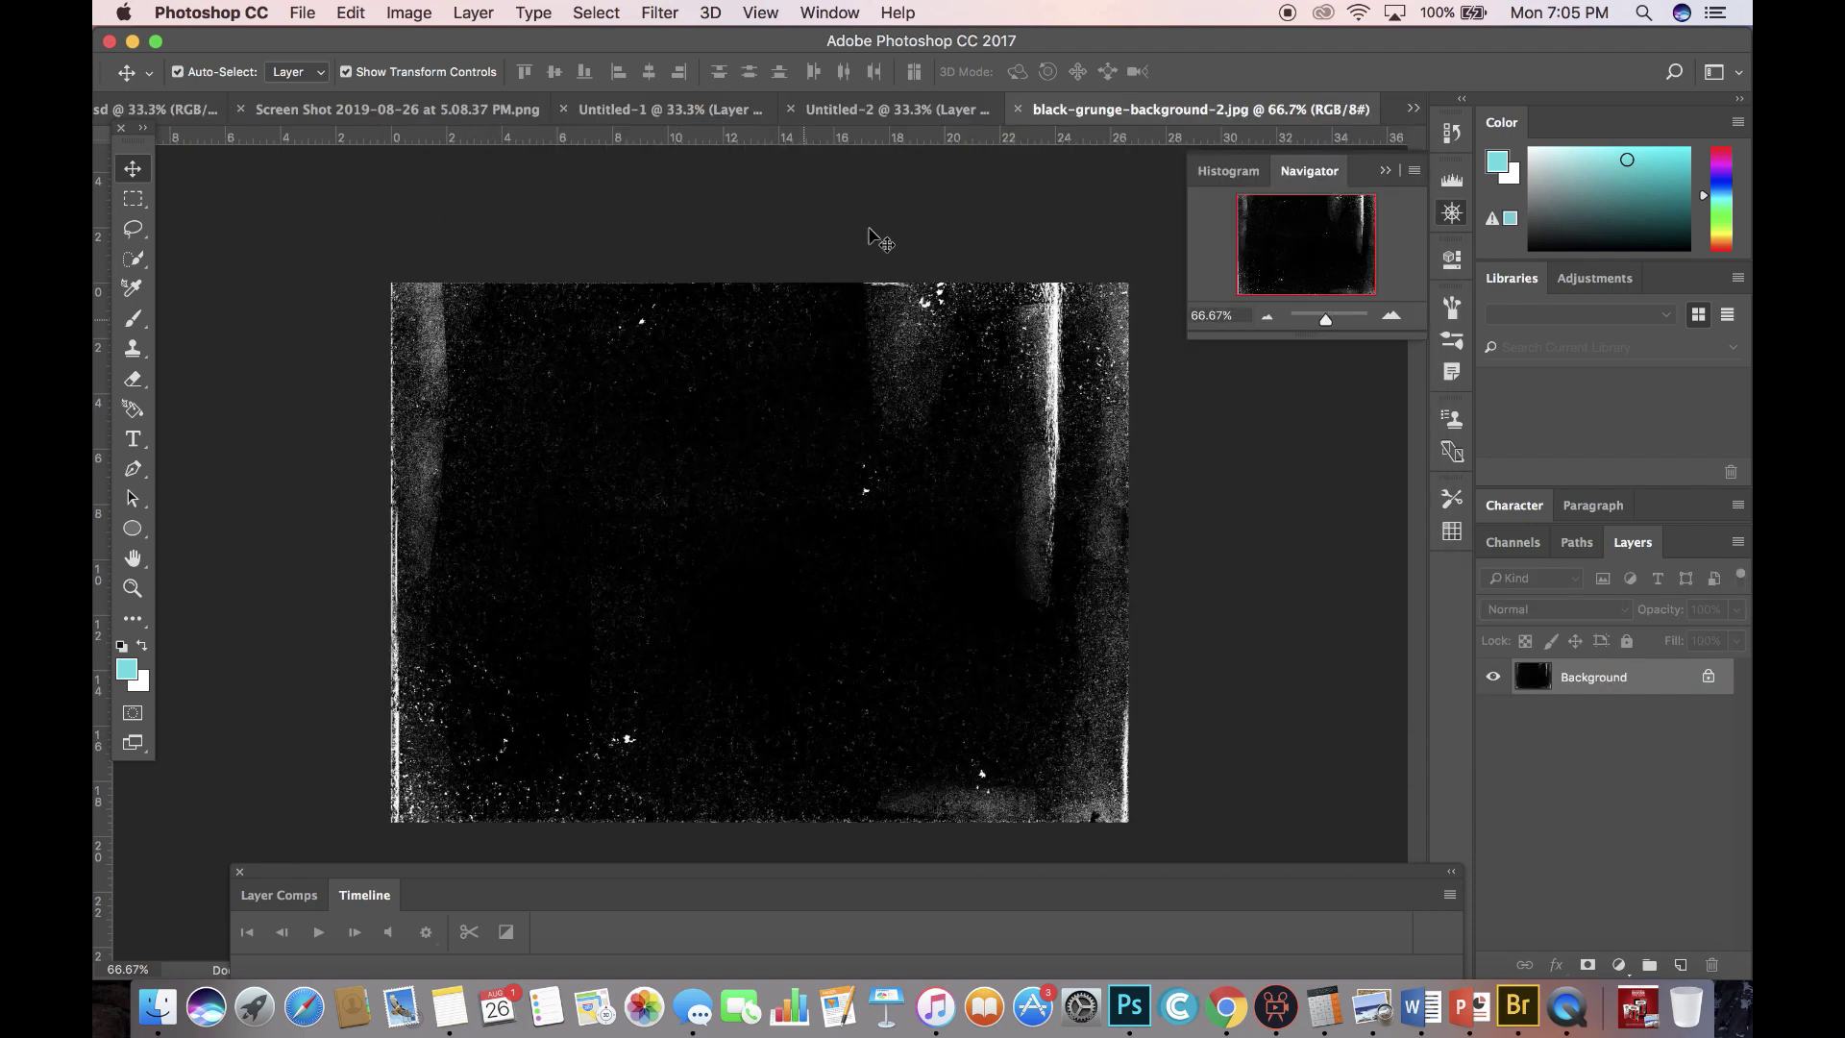
# Copy the black grunge texture into Untitled-2 as a new layer above the hand and heart.
pyautogui.moveTo(1083, 110); pyautogui.dragTo(1083, 233)
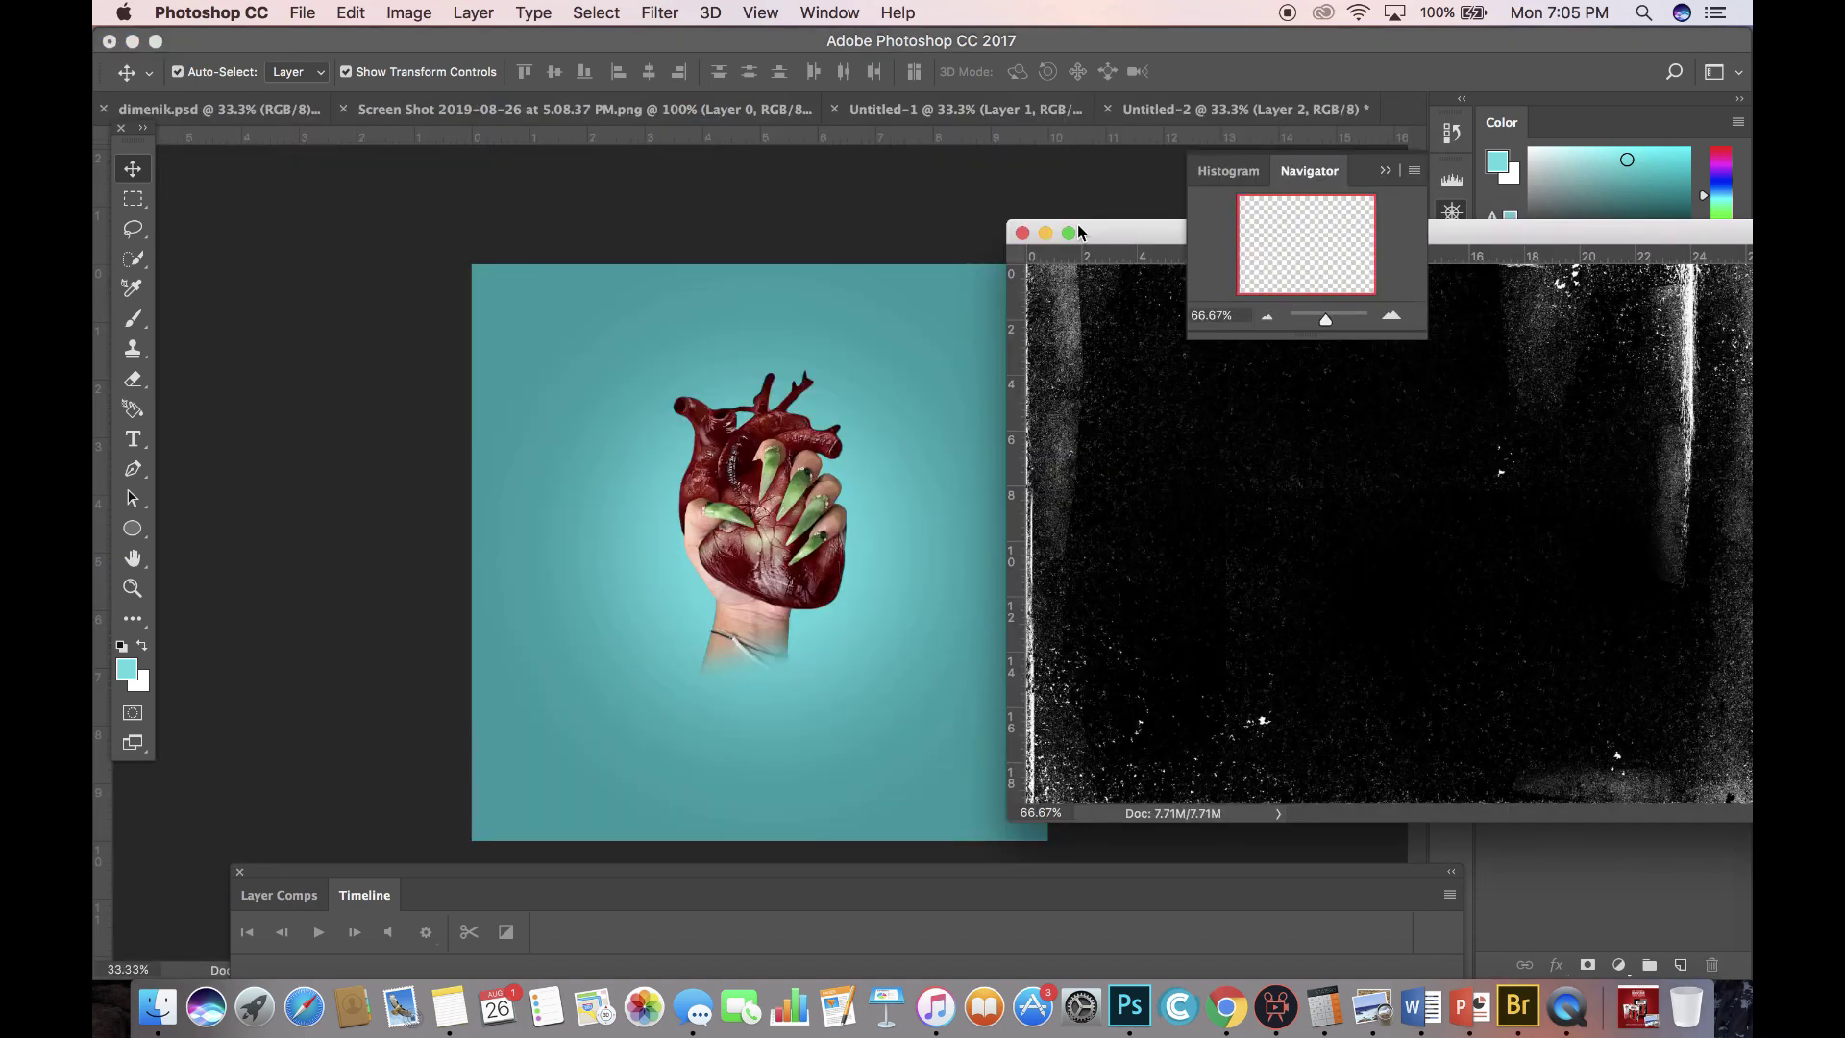
pyautogui.moveTo(1114, 399); pyautogui.dragTo(665, 419)
pyautogui.moveTo(1629, 730); pyautogui.dragTo(1626, 673)
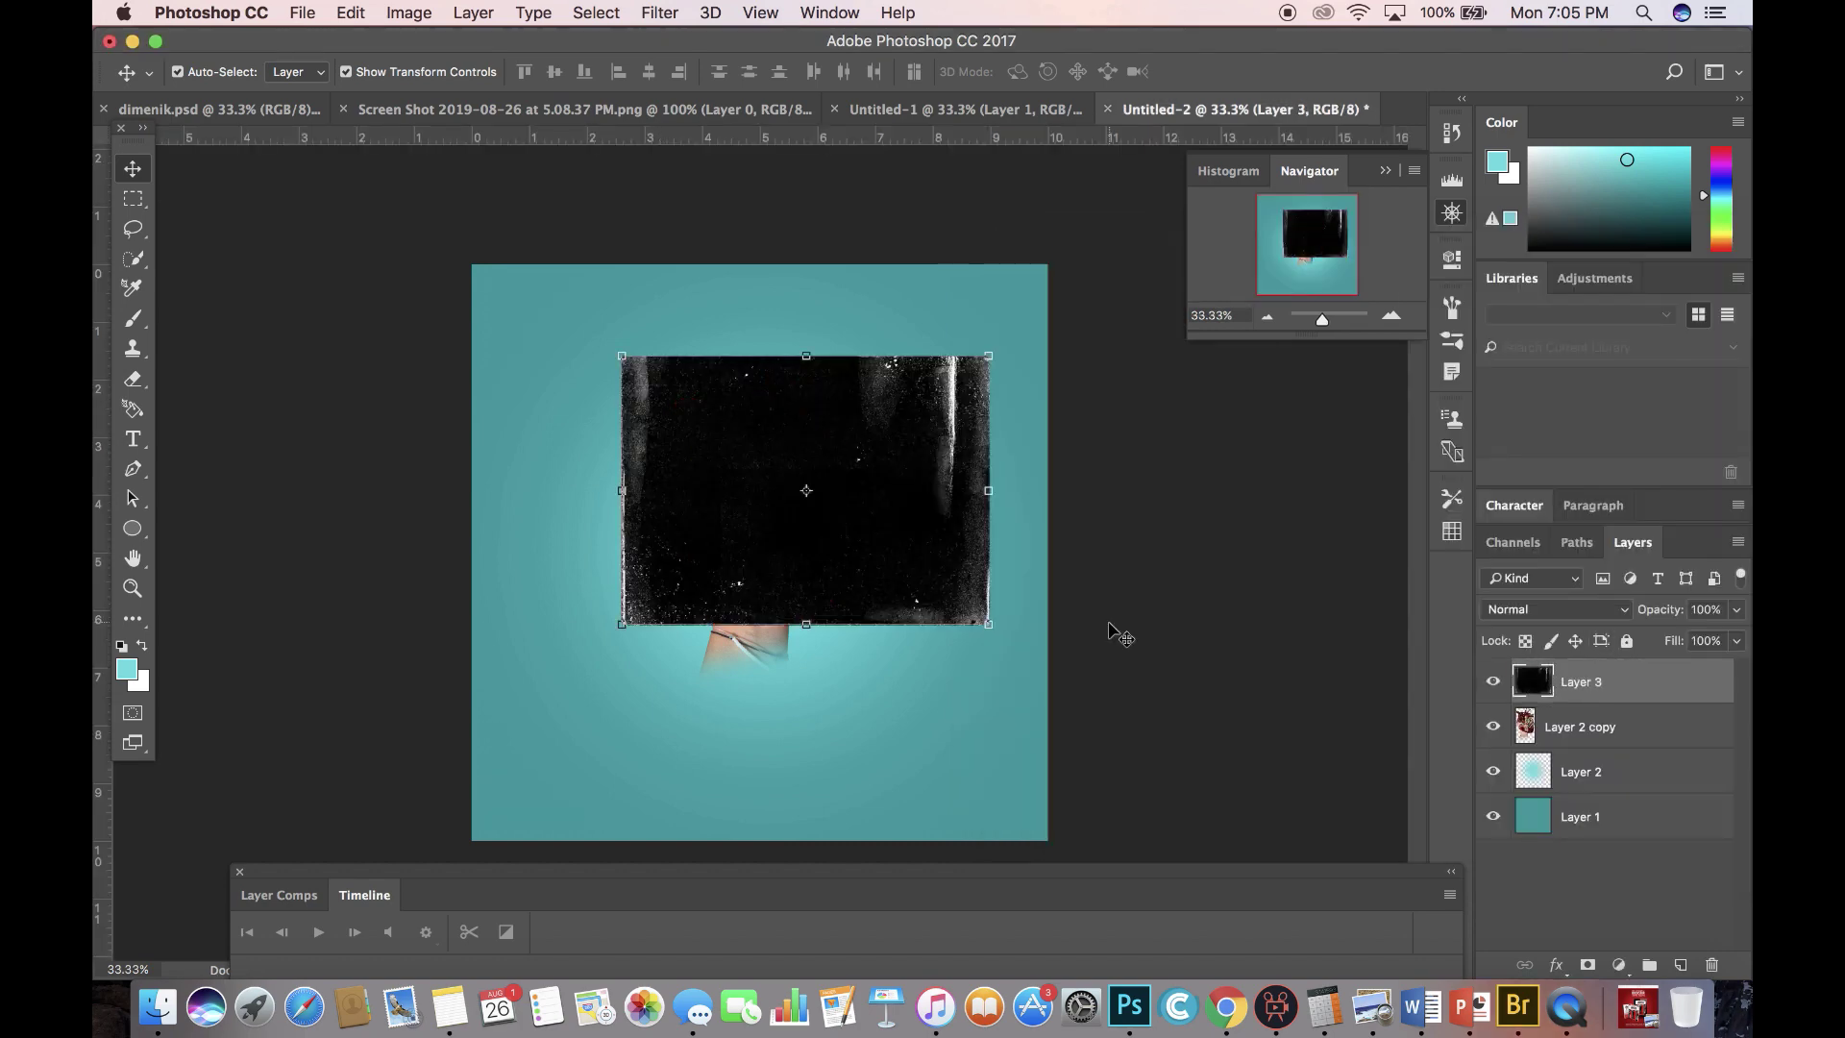
# Stretch the grunge layer to about 178% width and 222% height to cover the canvas, and set its blend mode to Screen.
pyautogui.click(622, 623)
pyautogui.moveTo(608, 637); pyautogui.dragTo(494, 819)
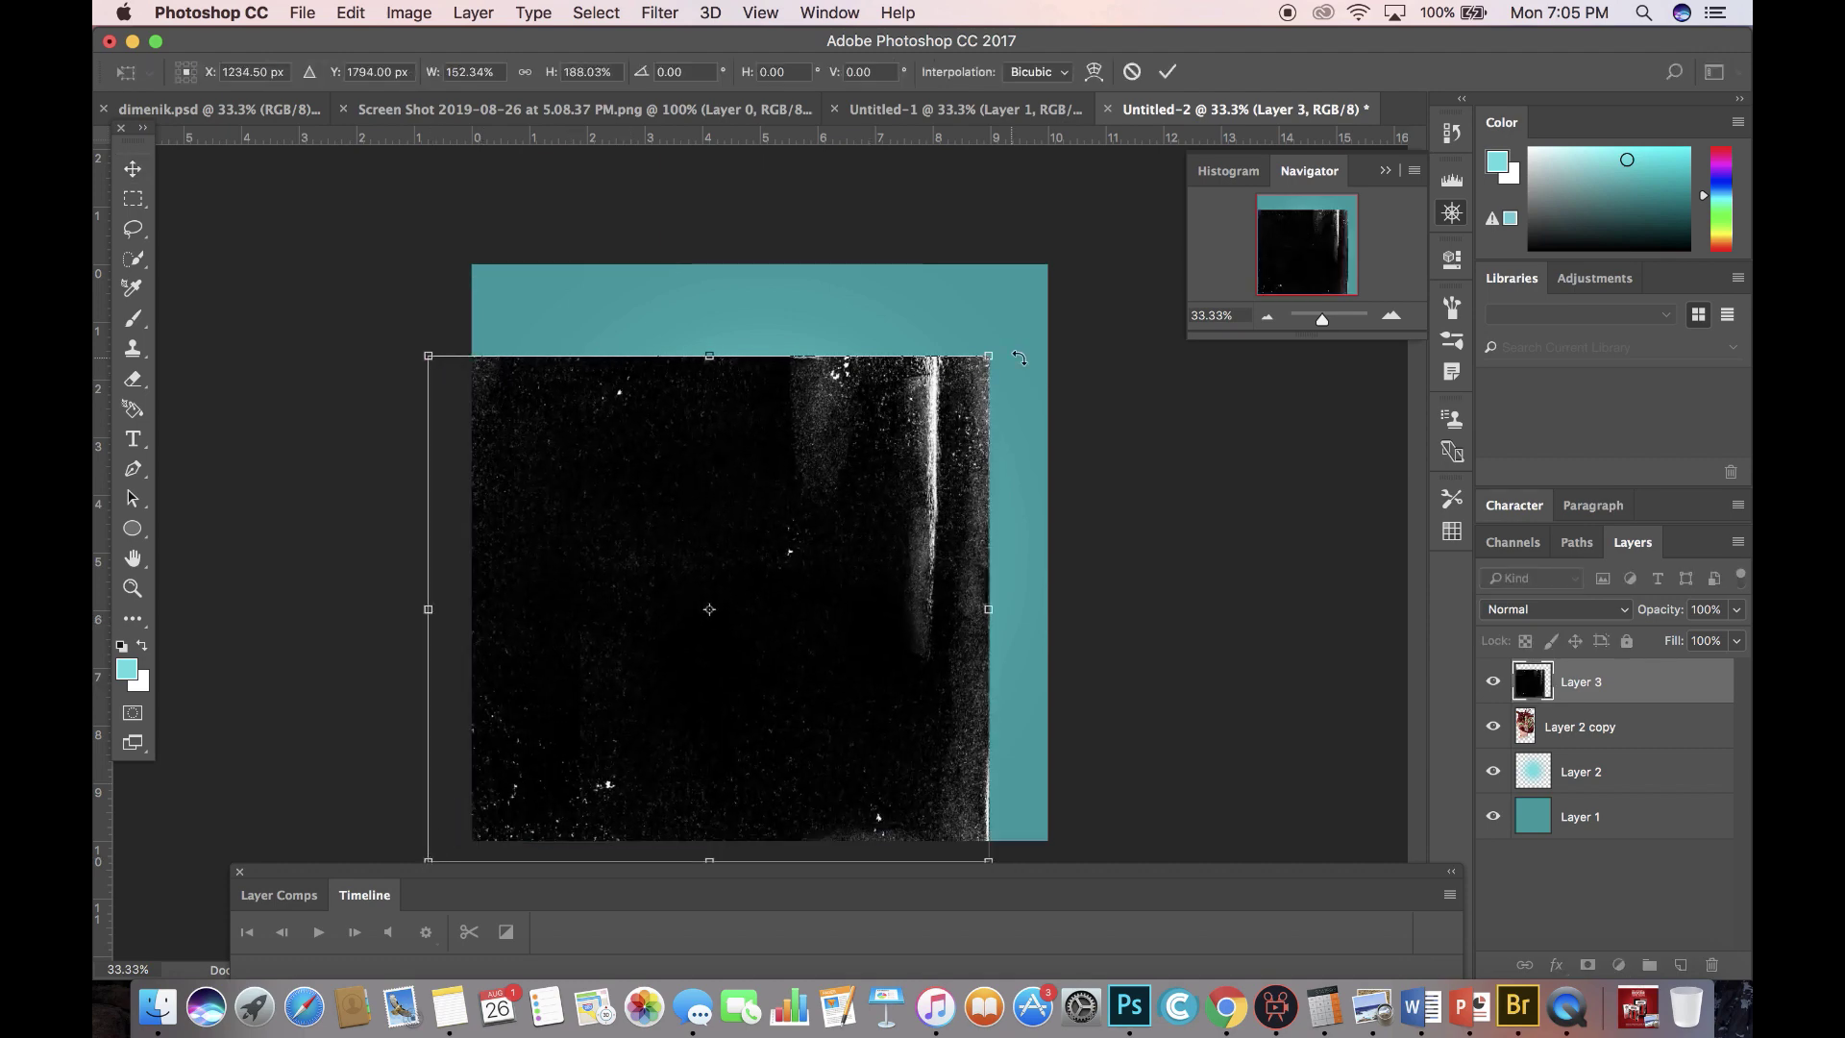
pyautogui.moveTo(987, 358); pyautogui.dragTo(1088, 256)
pyautogui.click(134, 167)
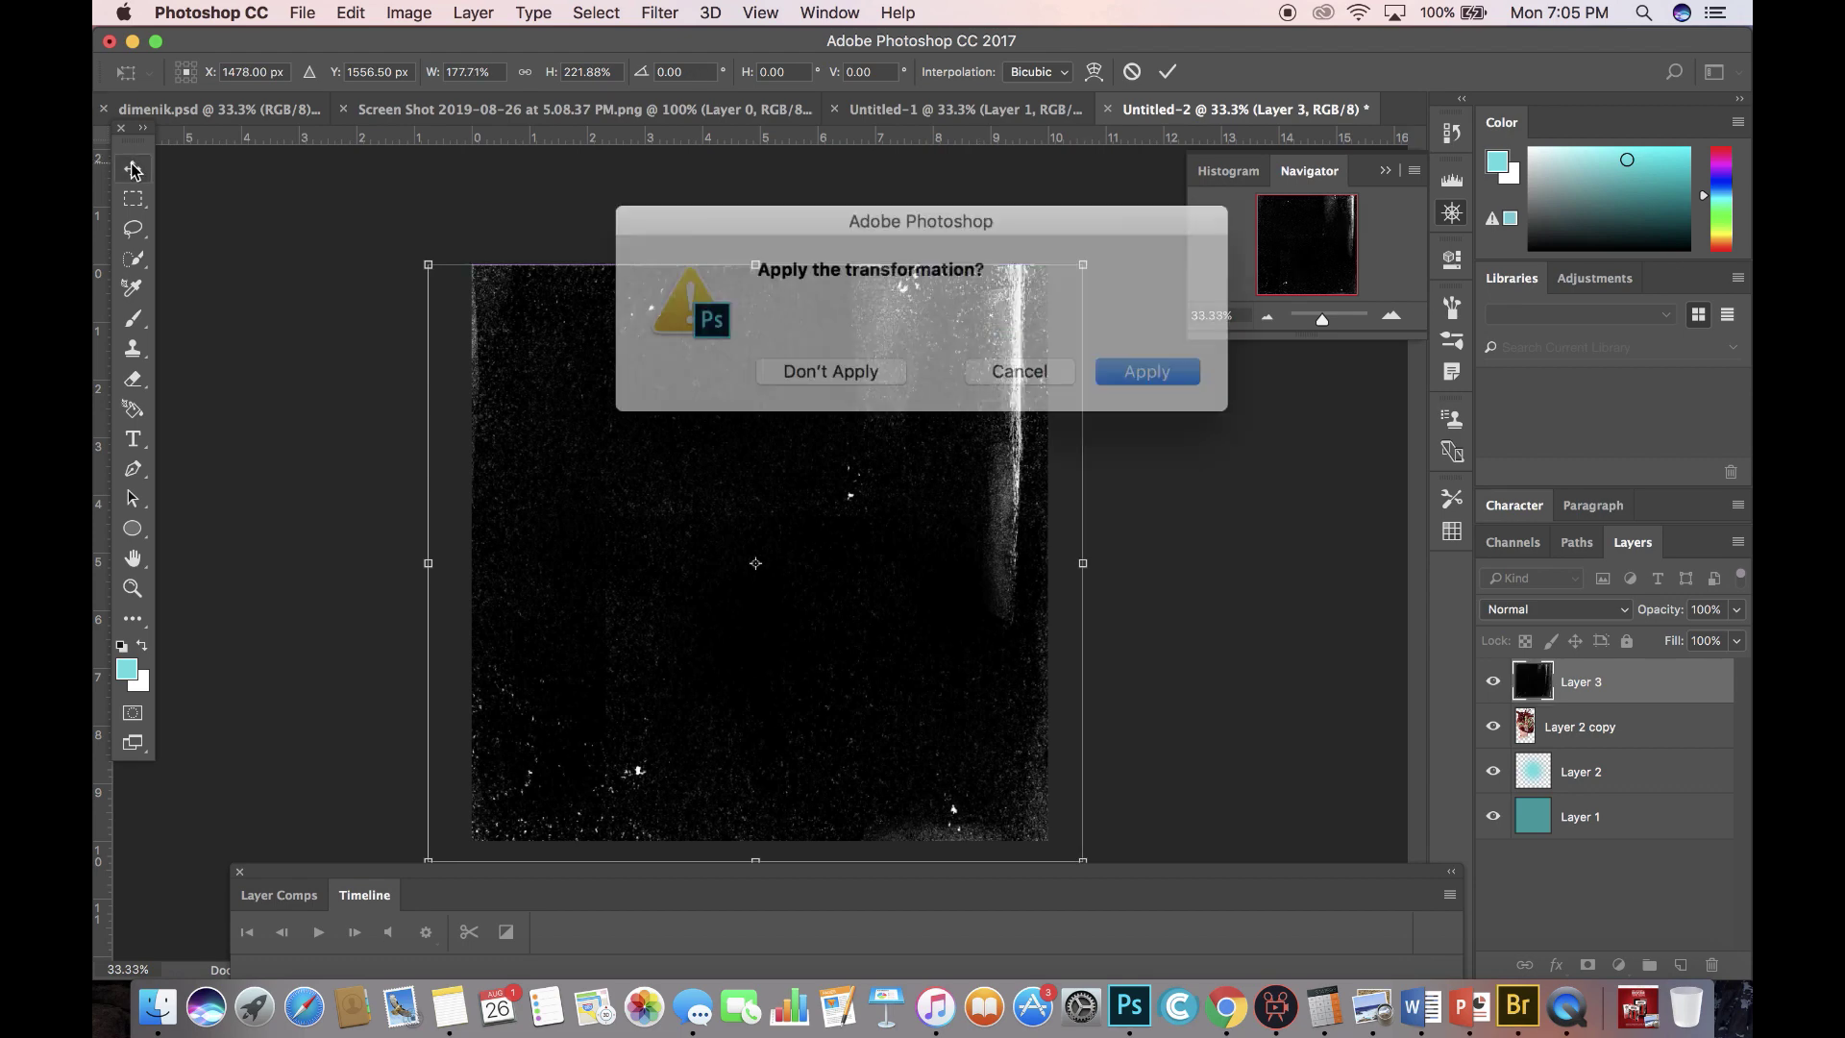
pyautogui.click(1123, 363)
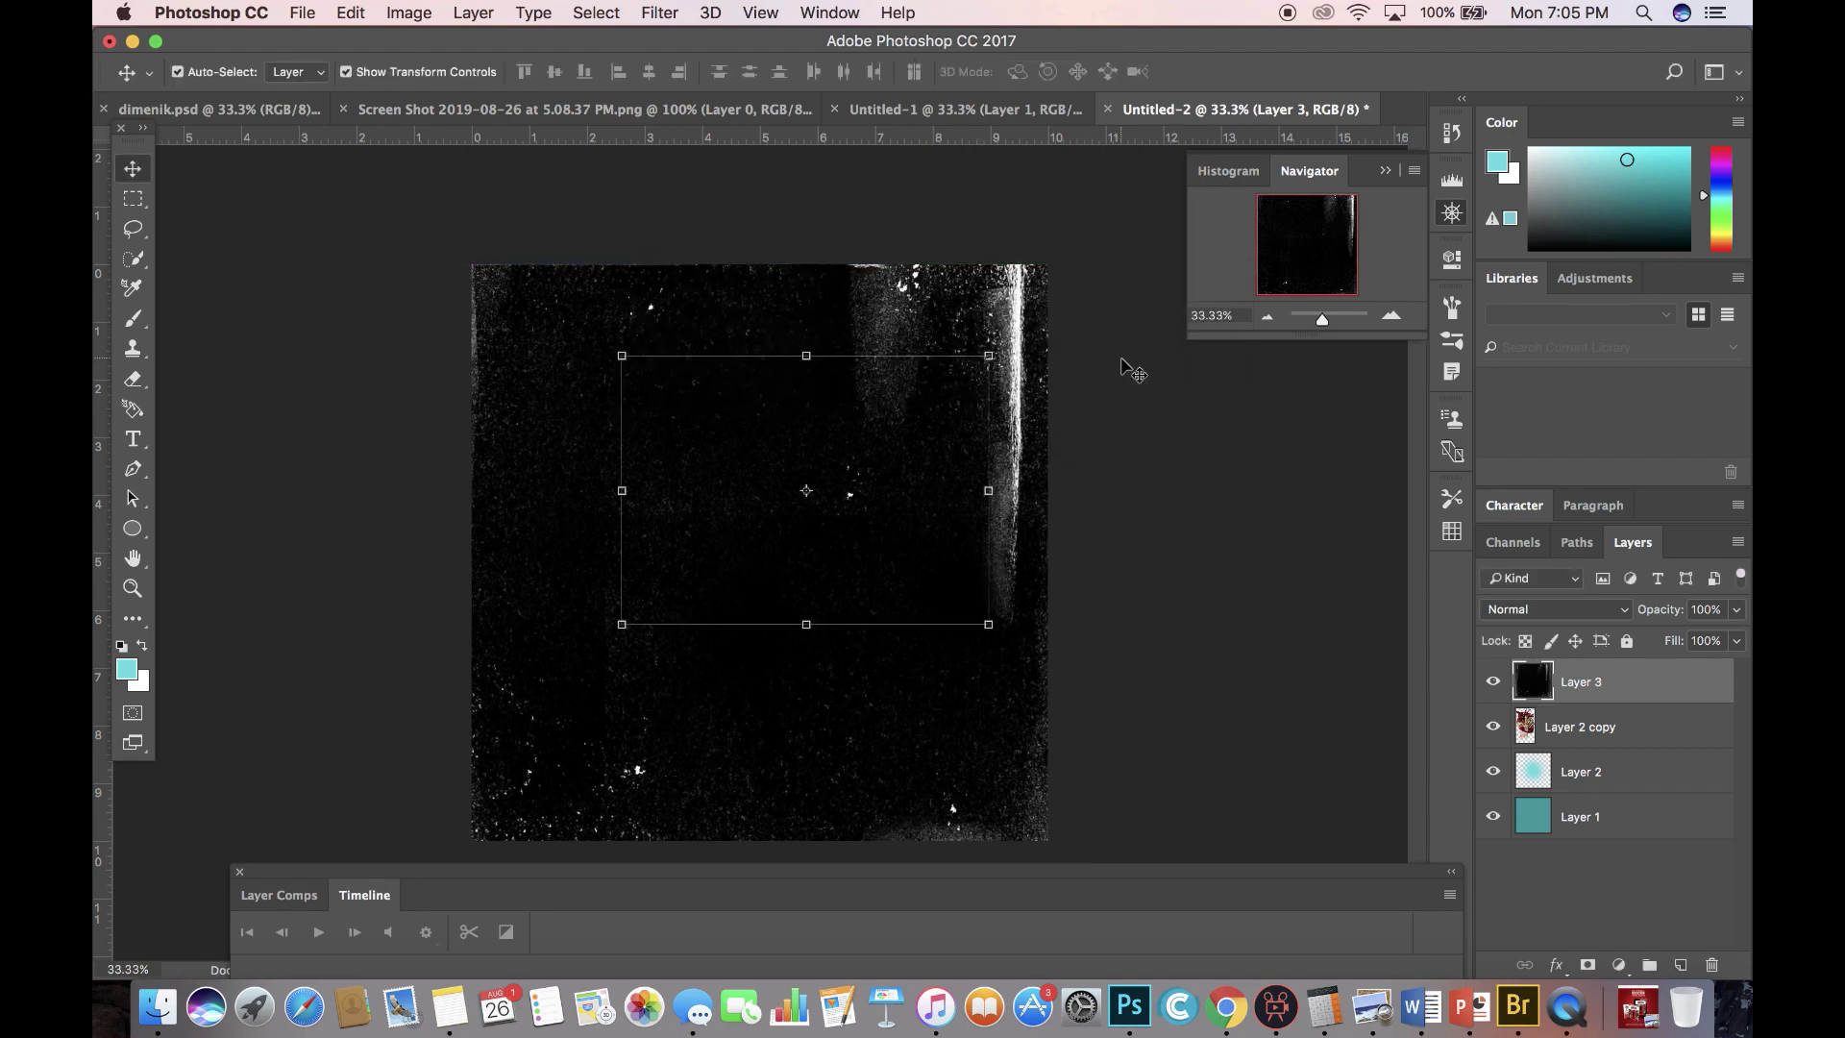
pyautogui.click(1508, 611)
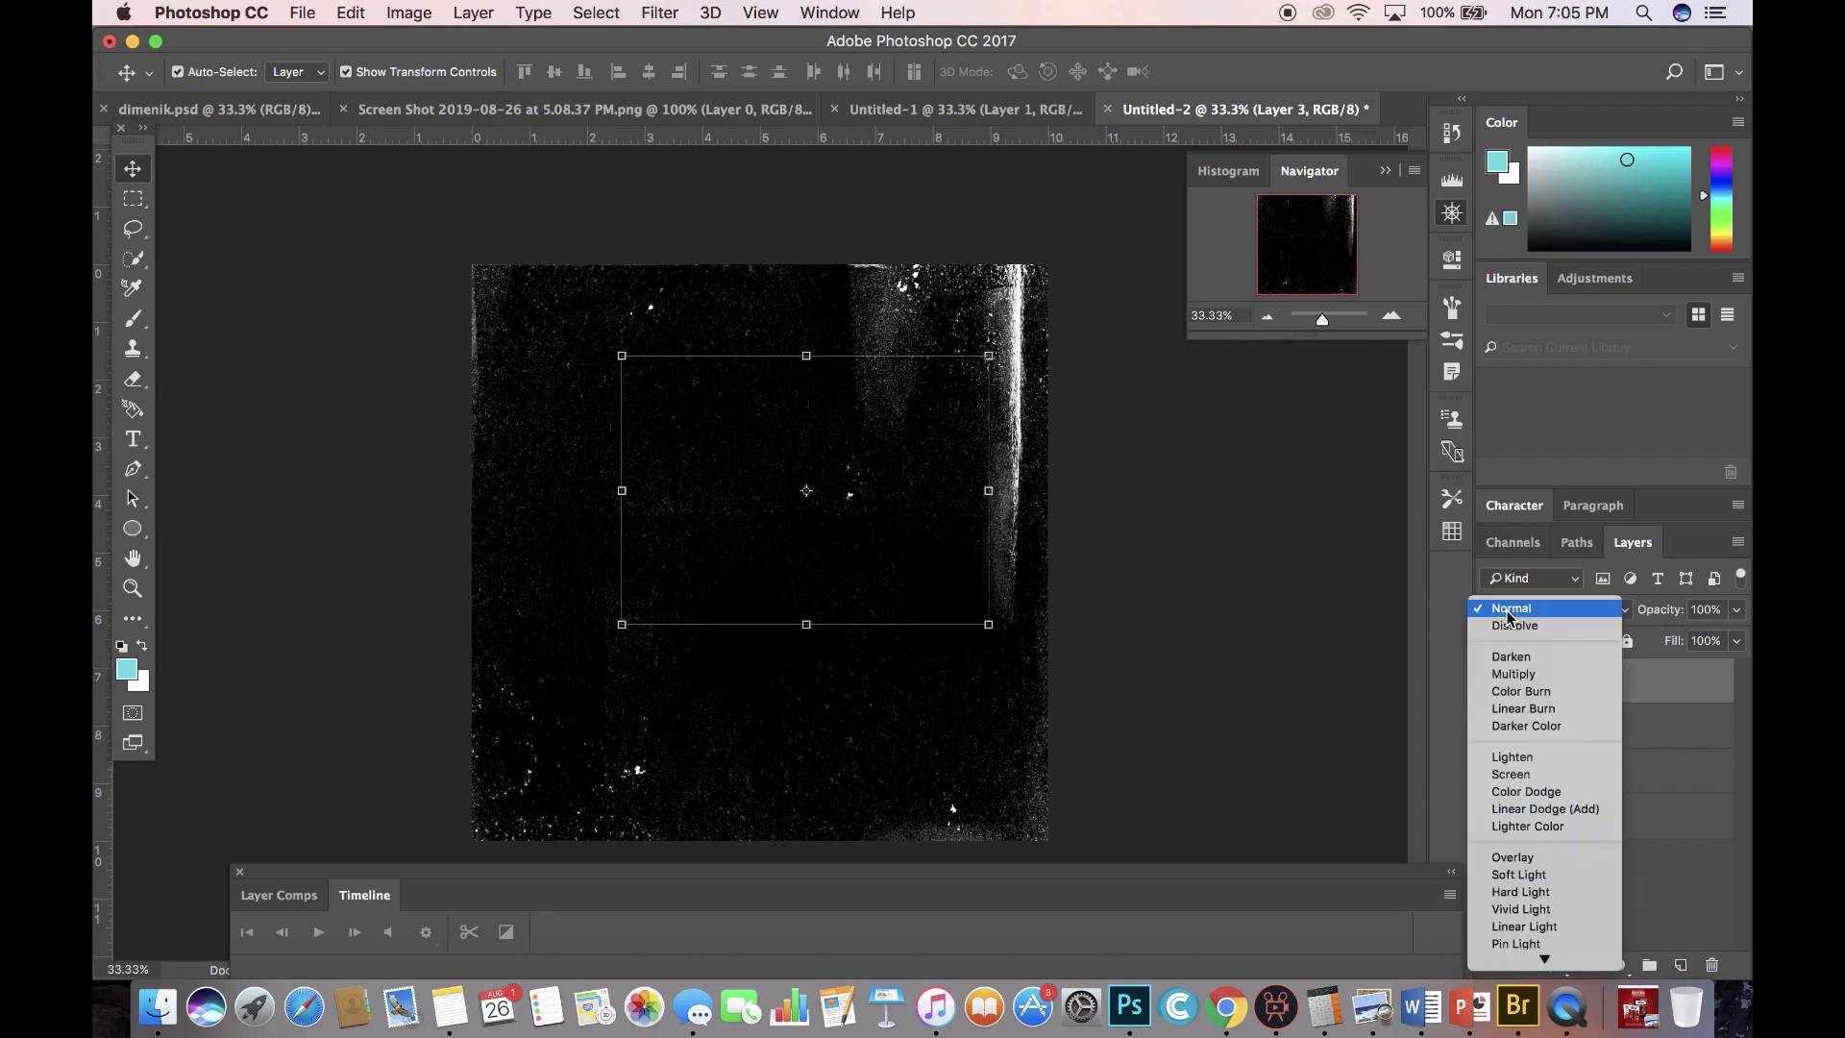
pyautogui.click(1503, 776)
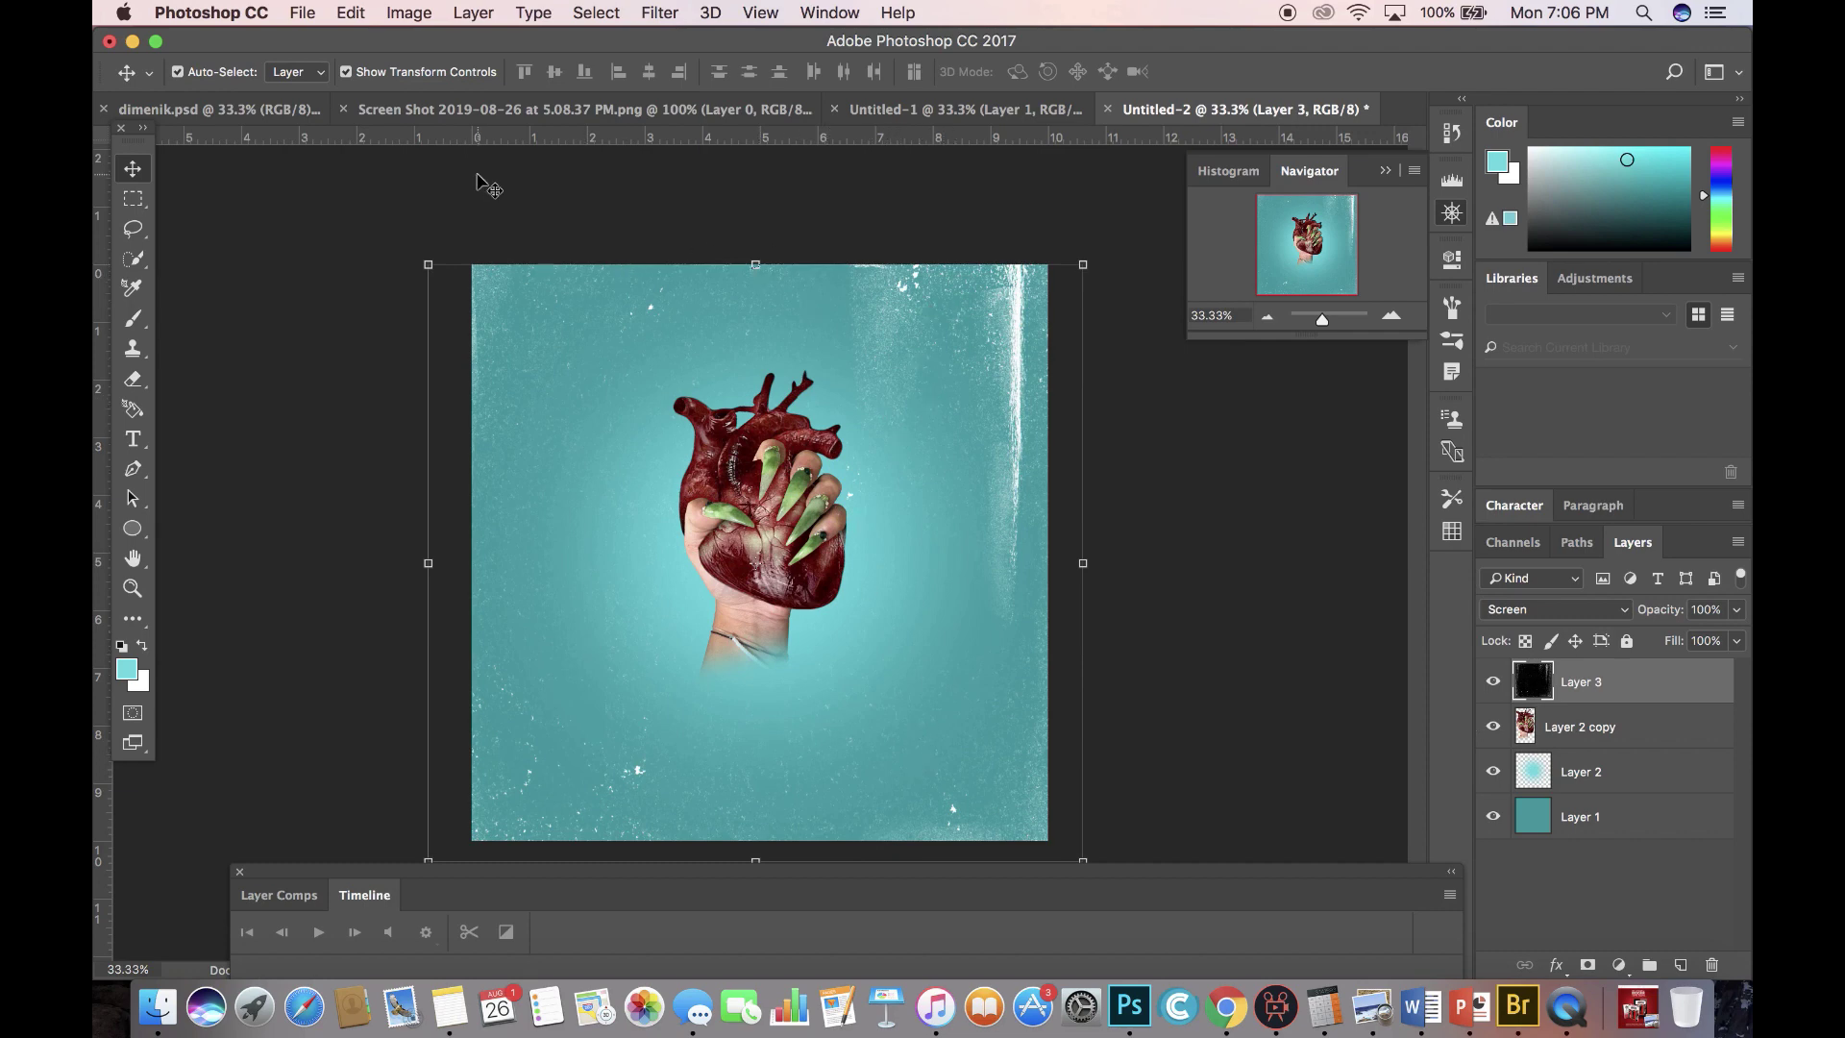
# Search the Mac's files for "clouds" and open the Clouds-Transparent-Background image.
pyautogui.click(301, 15)
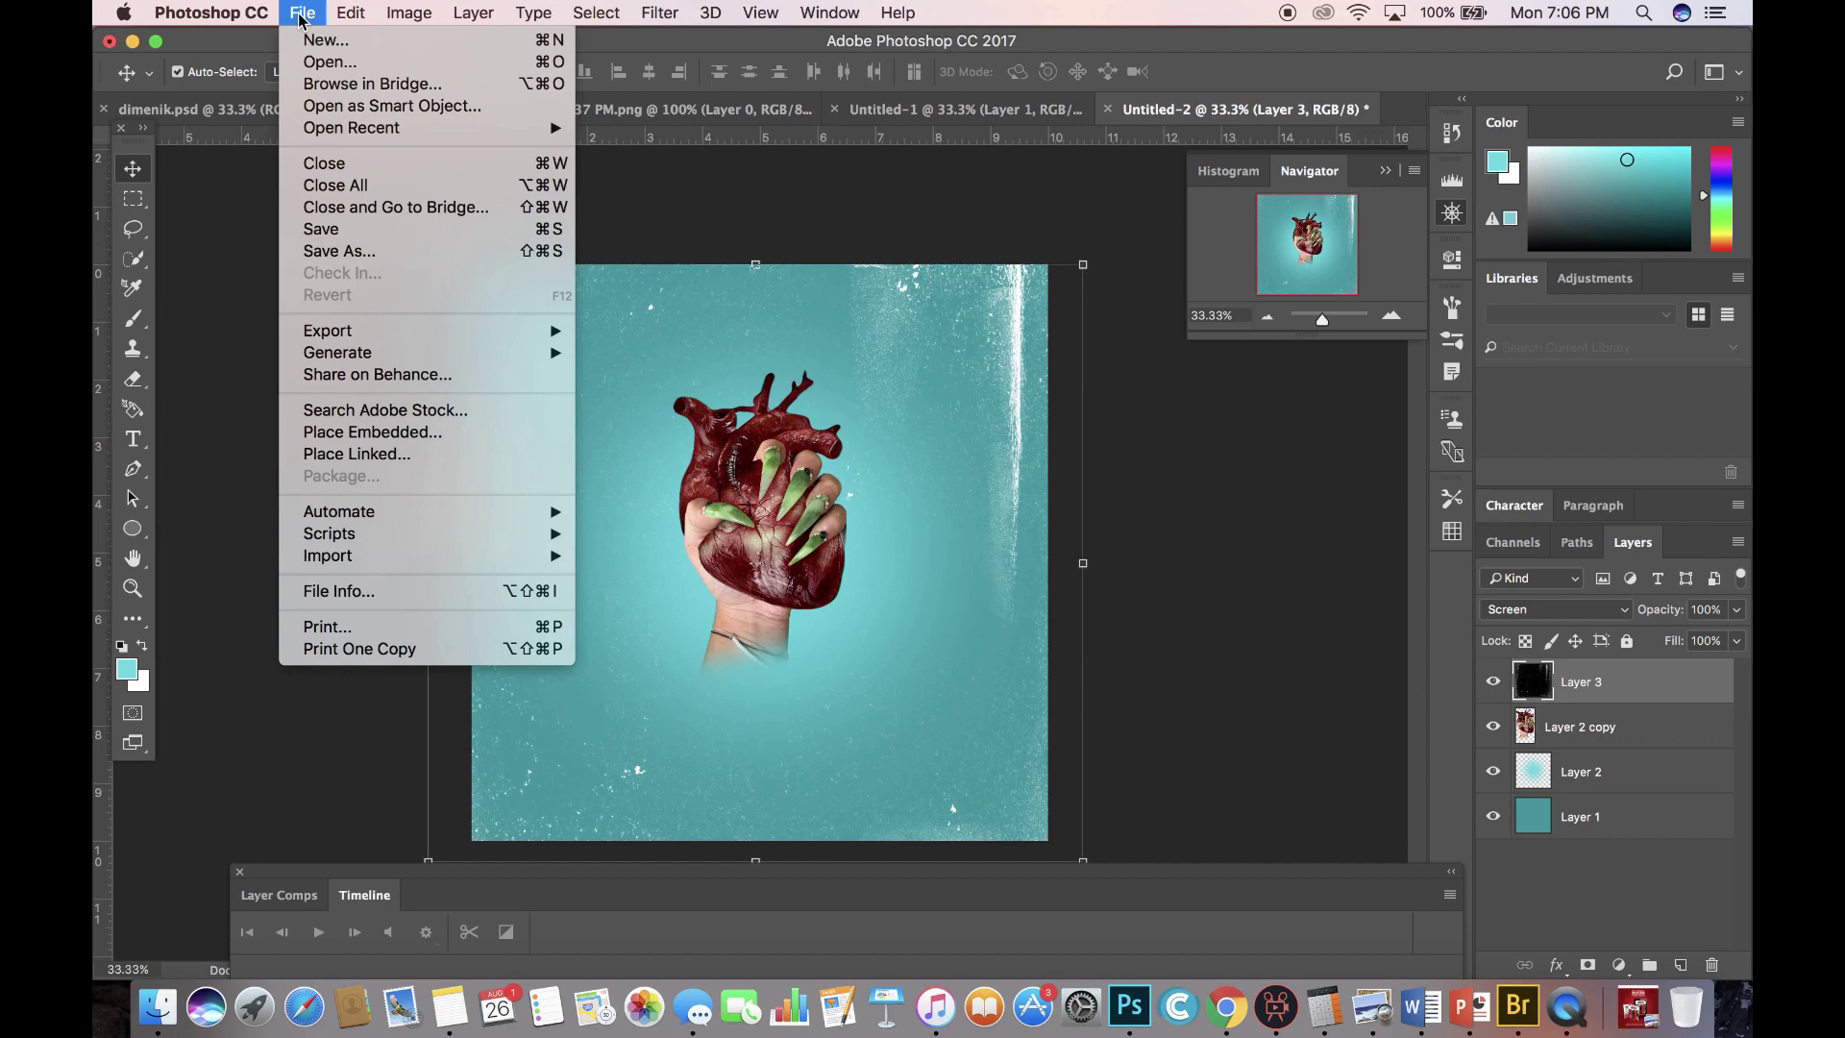
pyautogui.click(317, 62)
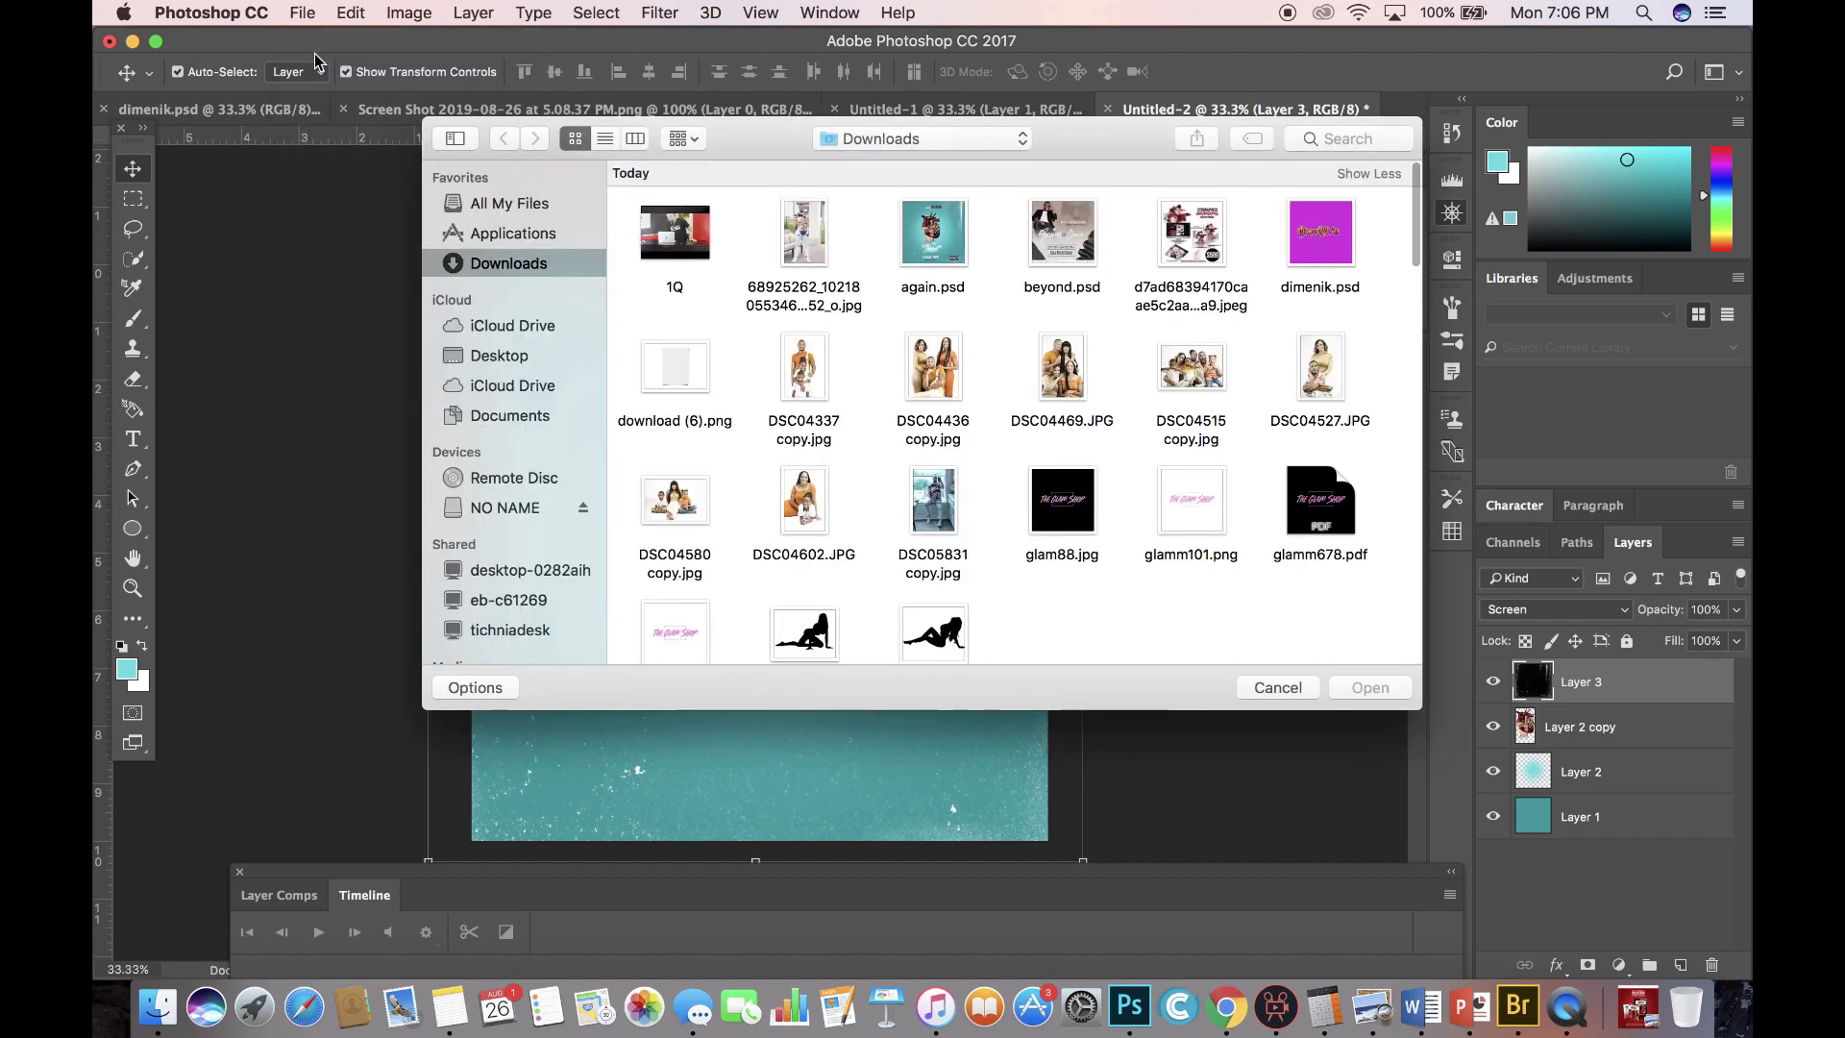
pyautogui.click(1331, 140)
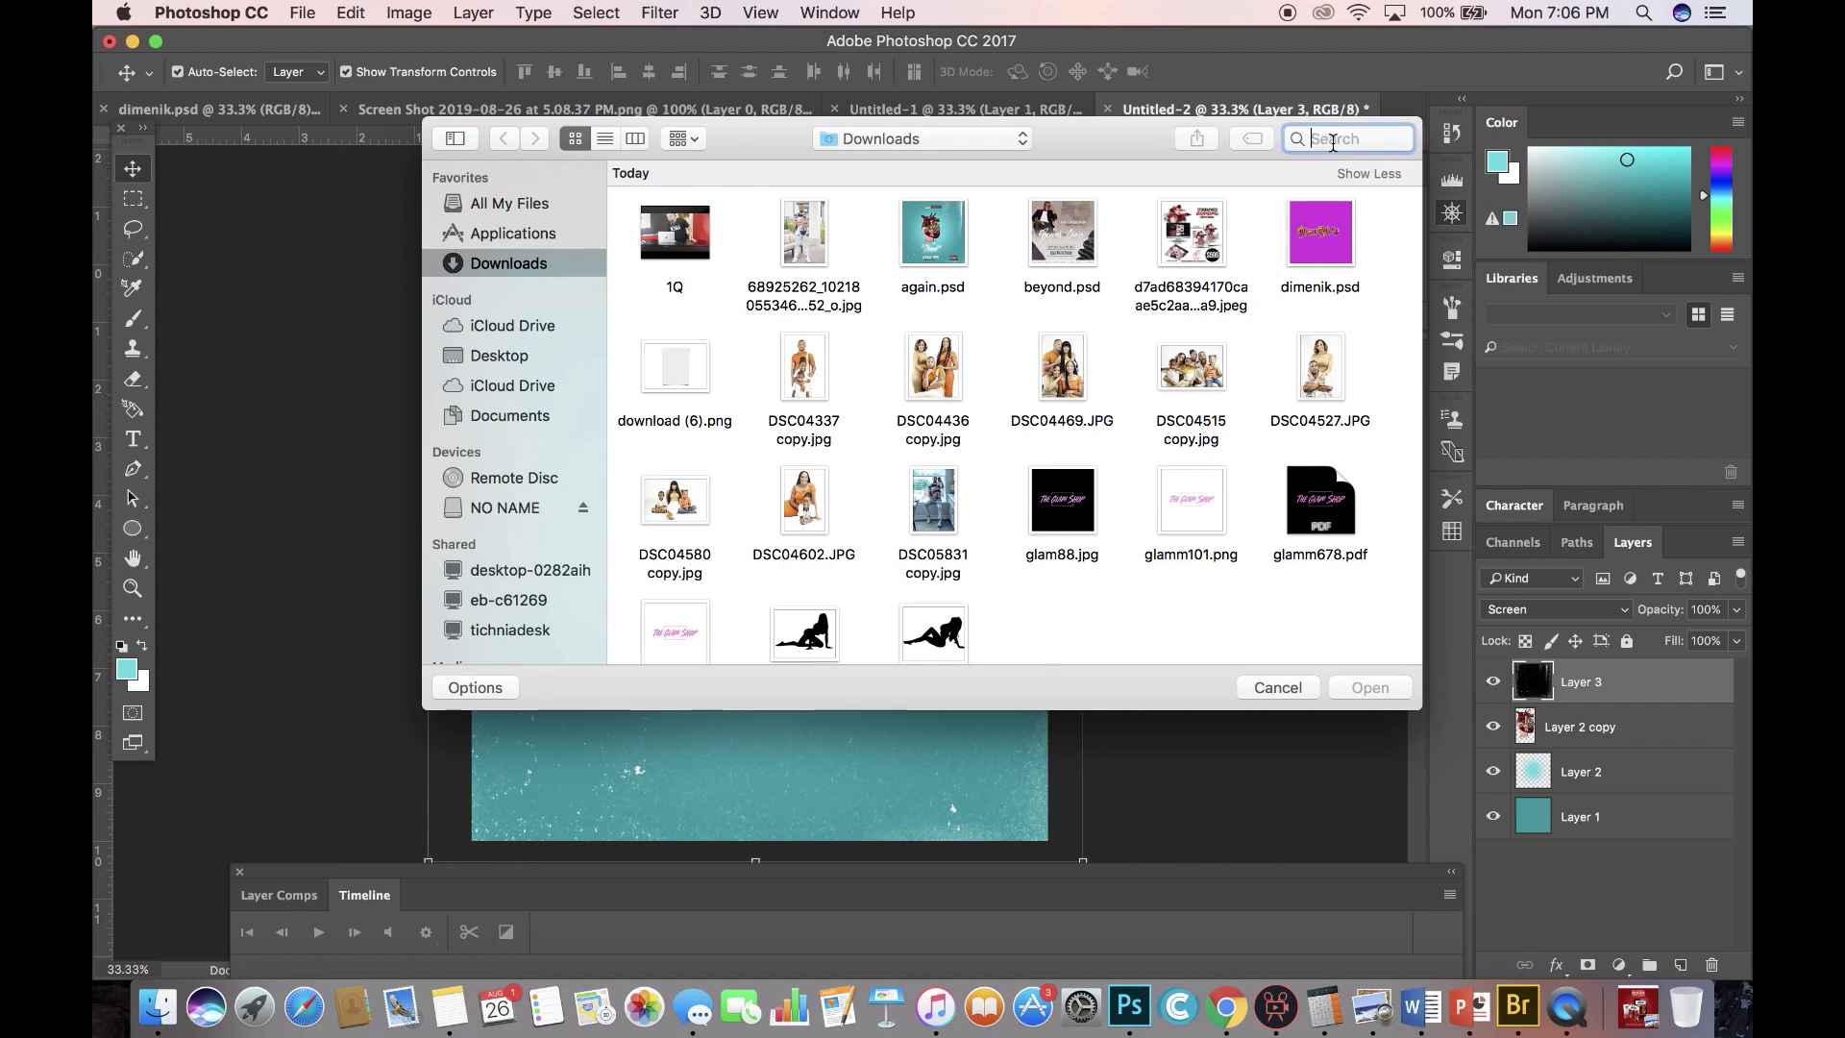
pyautogui.write('clou')
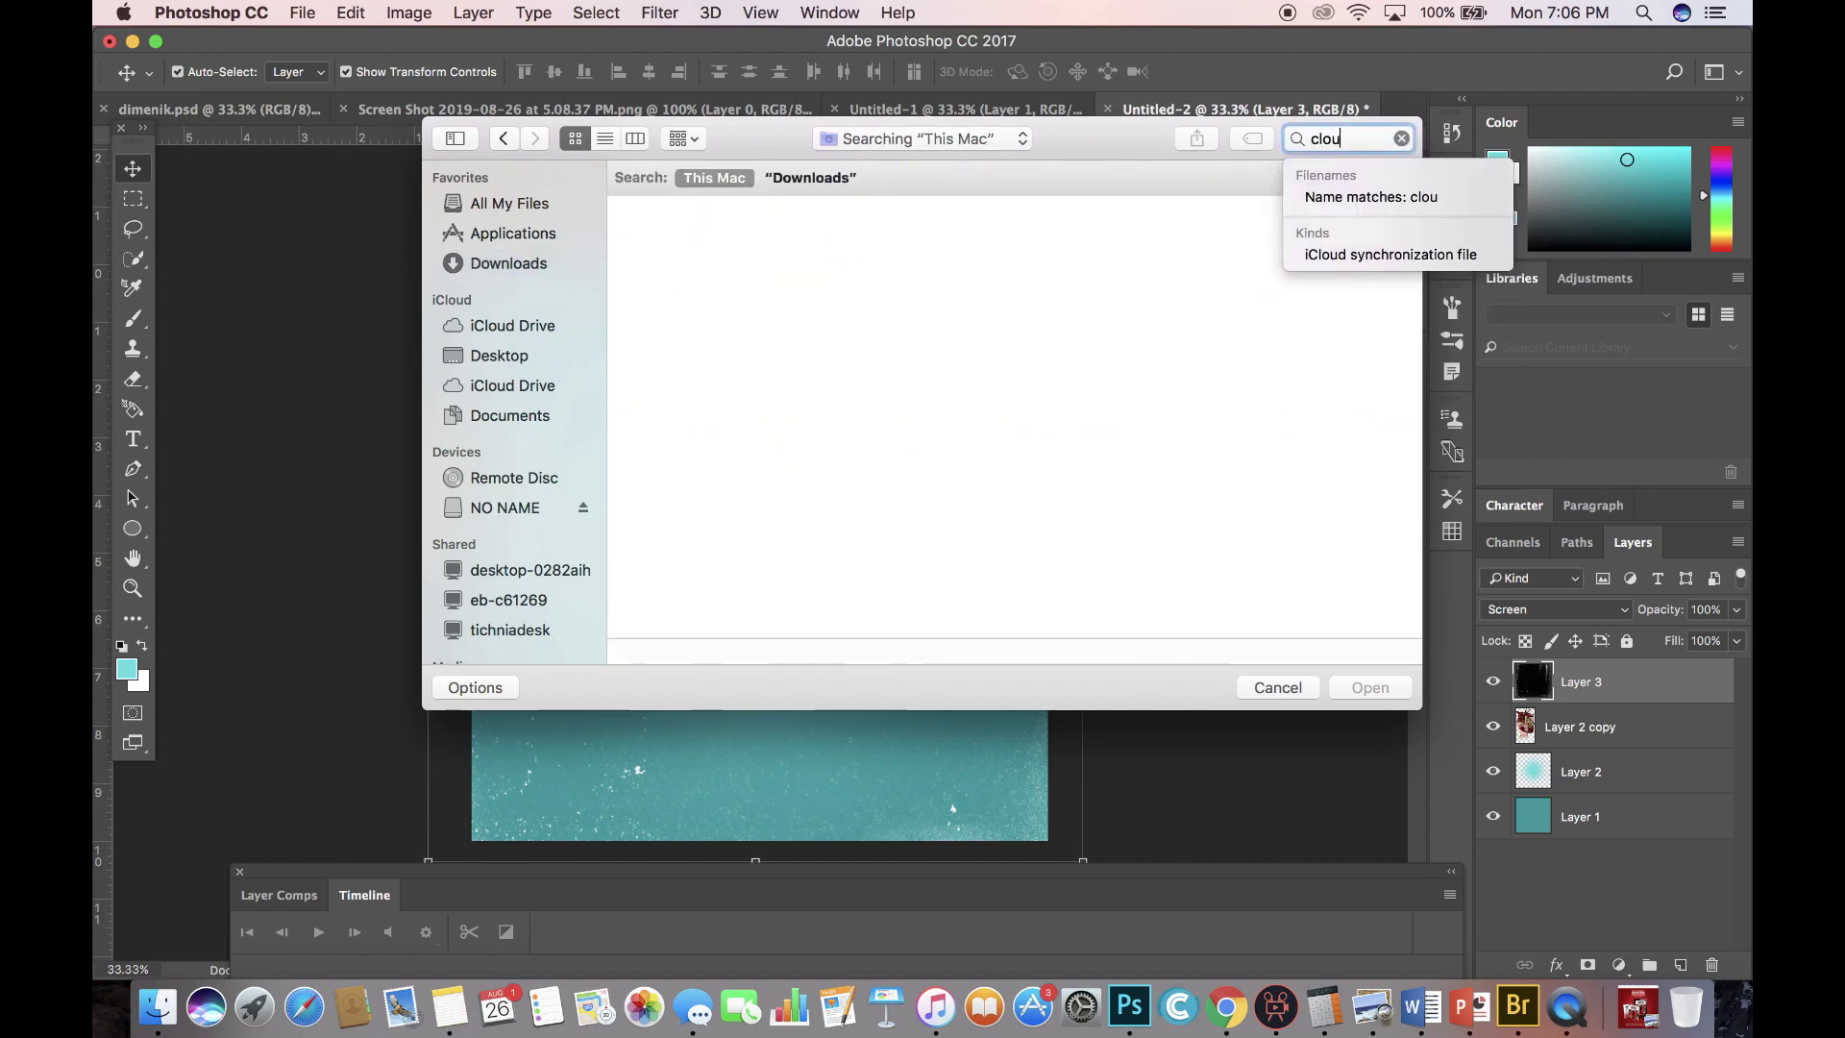
pyautogui.write('ds')
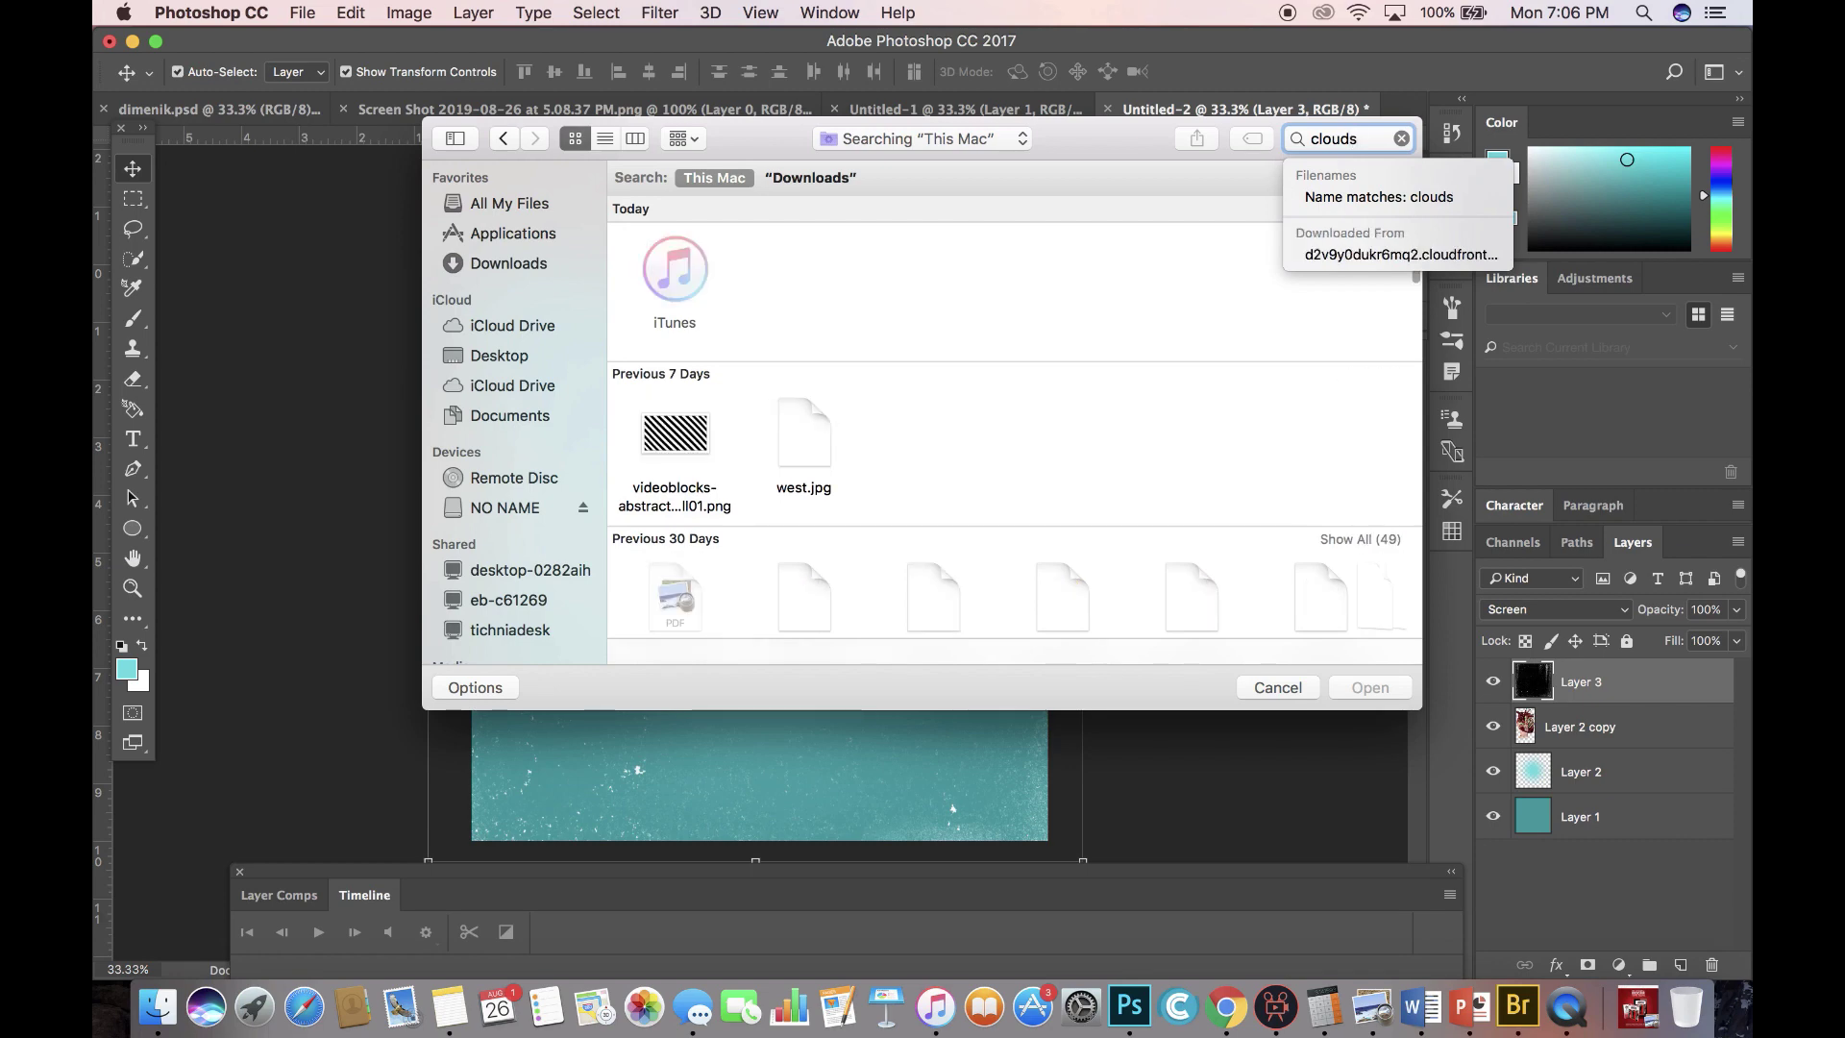
pyautogui.scroll(-3, 1086, 415)
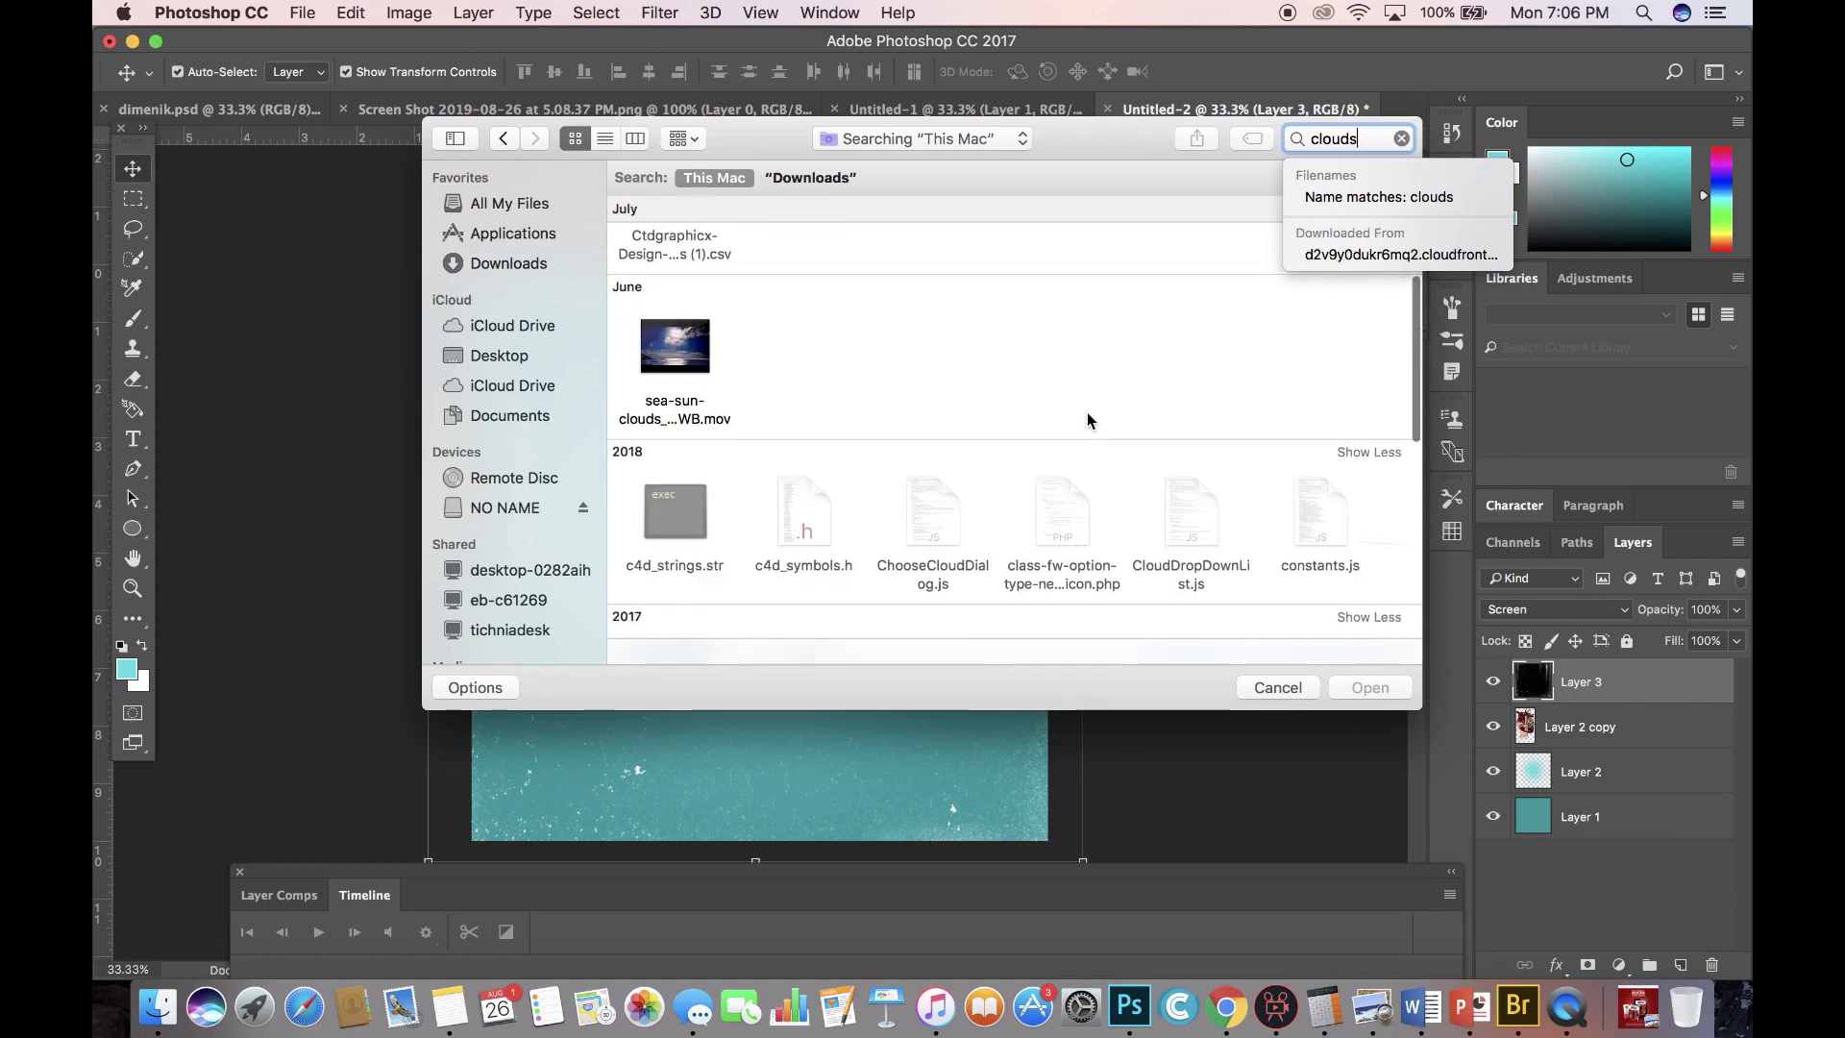
pyautogui.scroll(-3, 1086, 415)
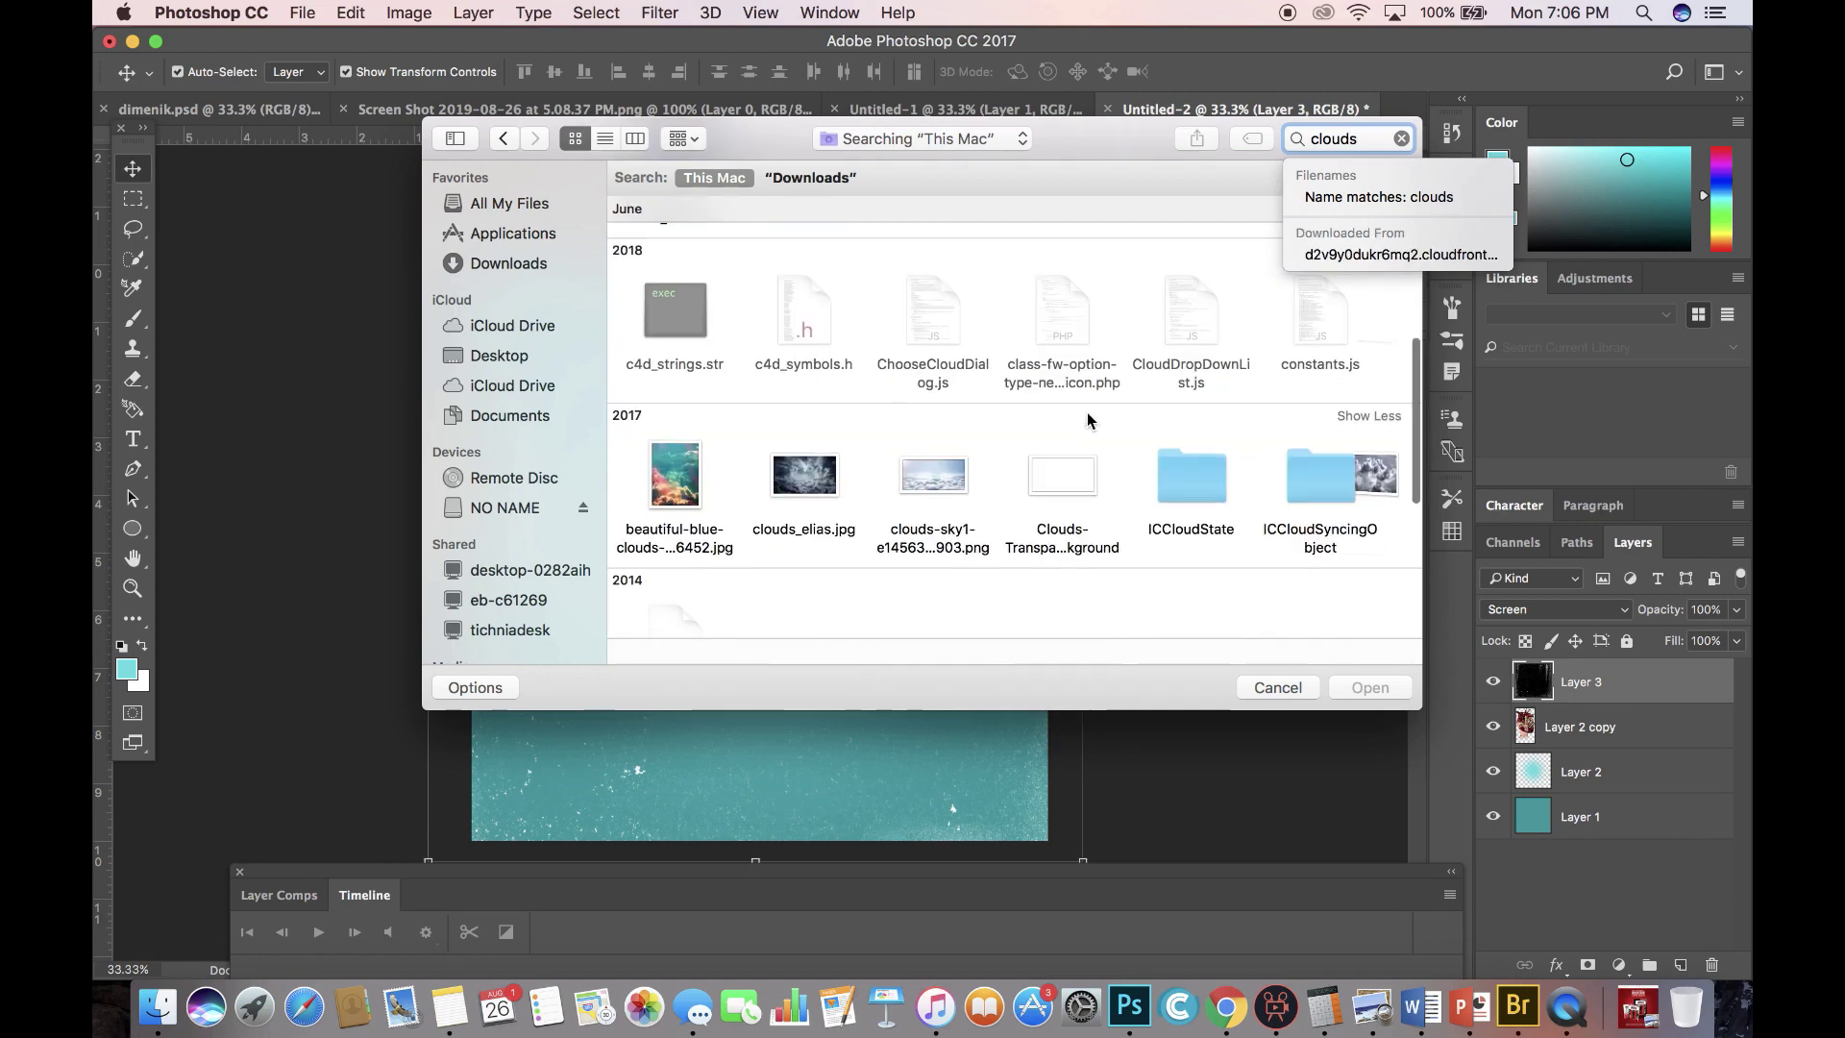
pyautogui.click(1069, 483)
pyautogui.doubleClick(1066, 474)
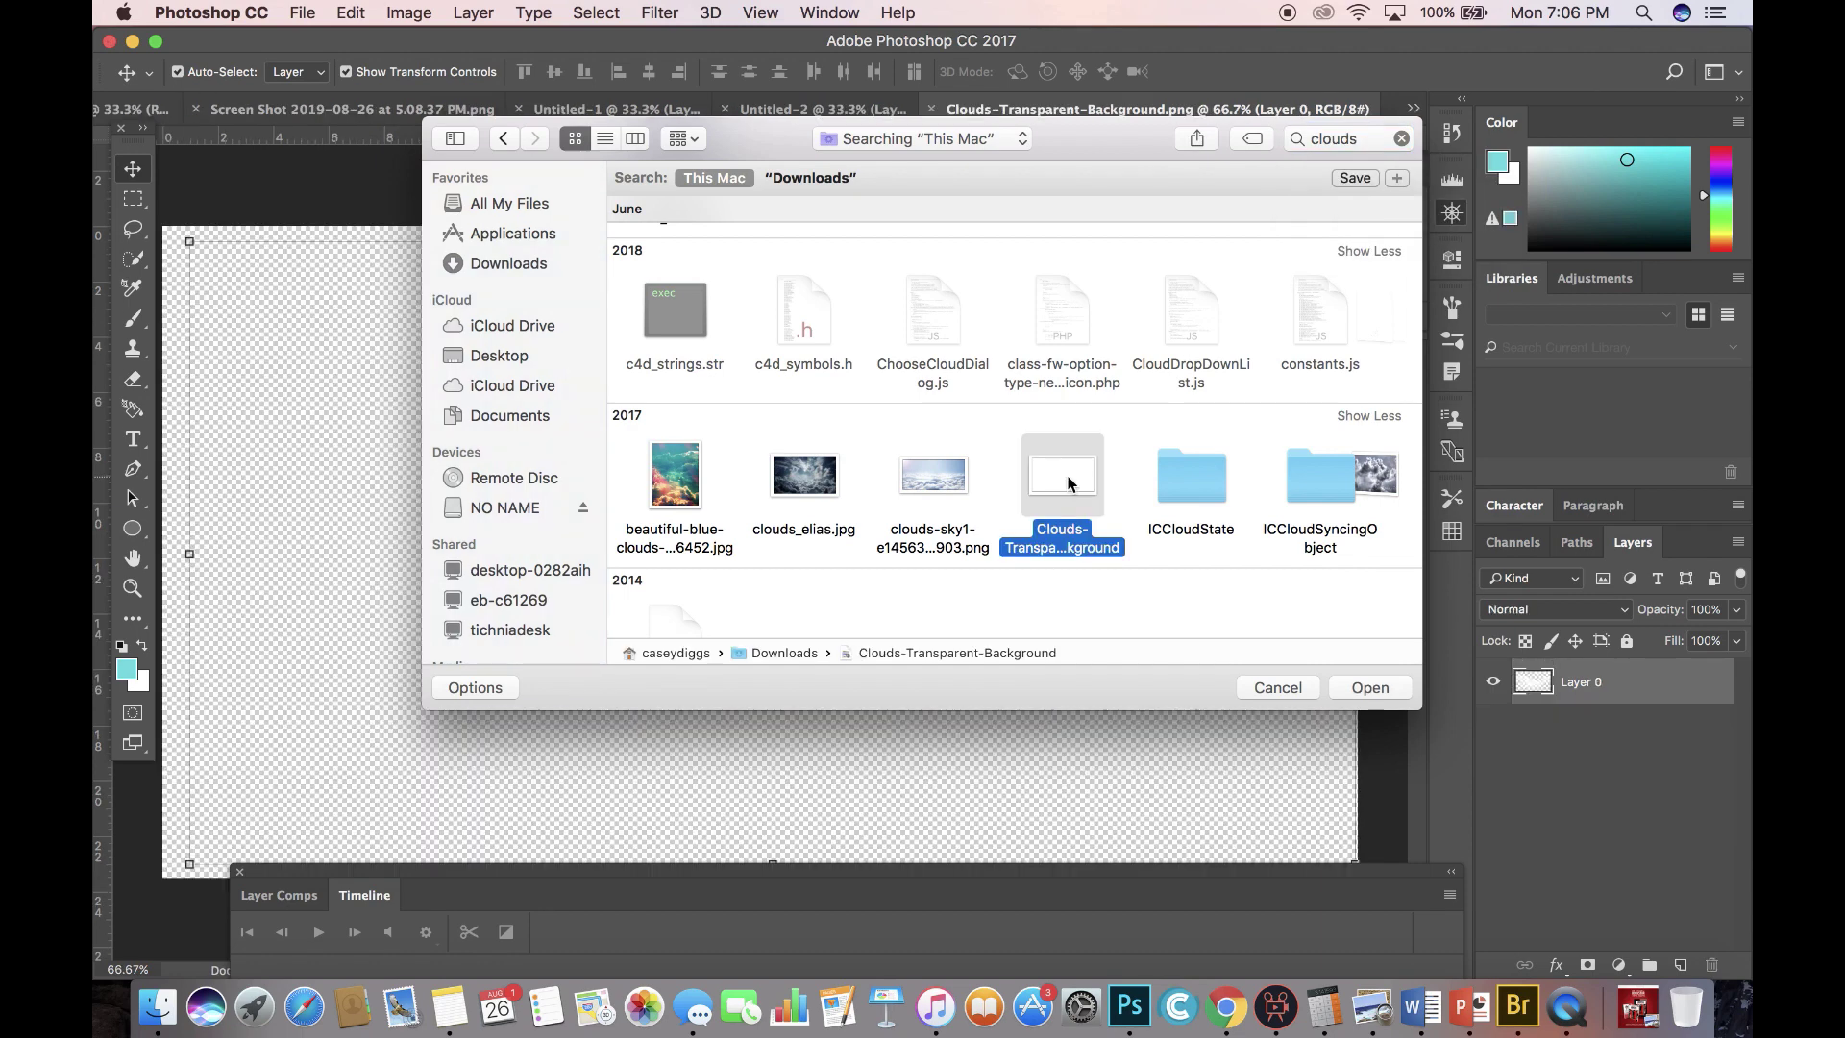
# Copy the clouds into Untitled-2 and scale them to about 44% width and 47% height around the base of the wrist.
pyautogui.moveTo(1028, 116); pyautogui.dragTo(1041, 225)
pyautogui.moveTo(1064, 425); pyautogui.dragTo(633, 678)
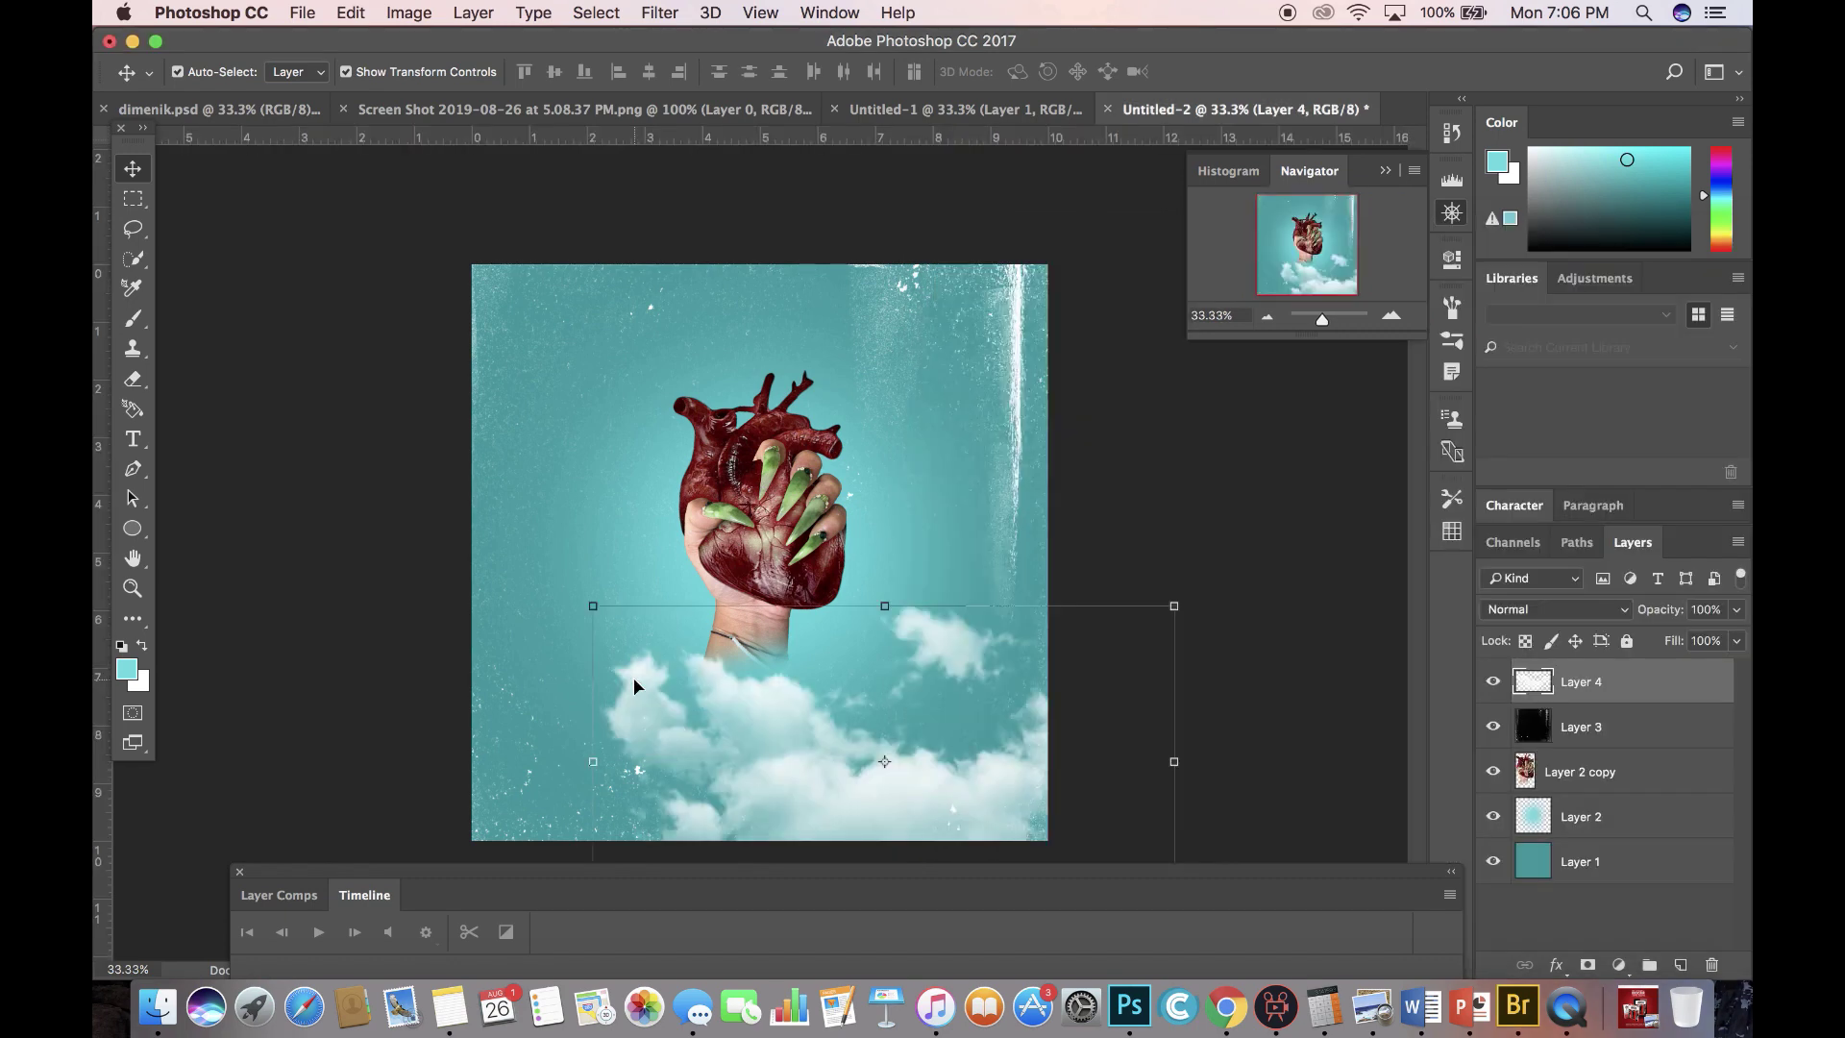
pyautogui.moveTo(607, 605); pyautogui.dragTo(654, 641)
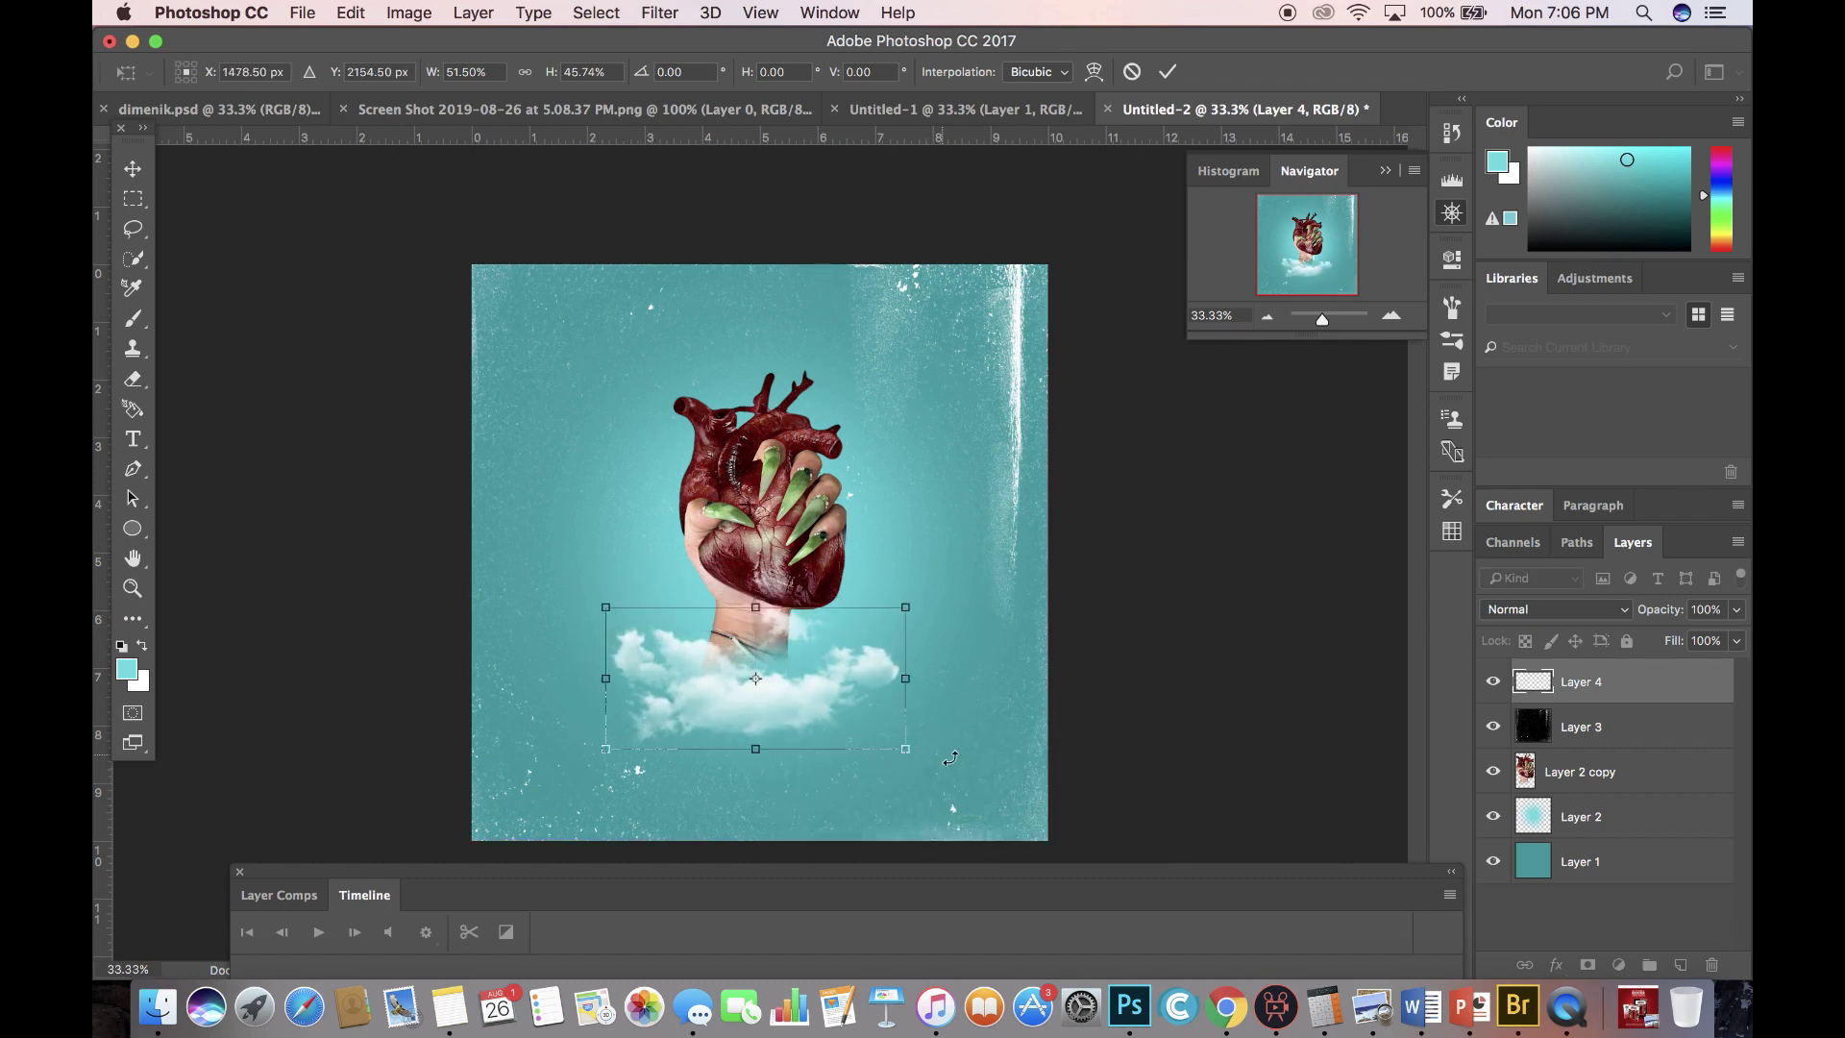
pyautogui.moveTo(905, 749); pyautogui.dragTo(846, 744)
pyautogui.moveTo(858, 602); pyautogui.dragTo(873, 595)
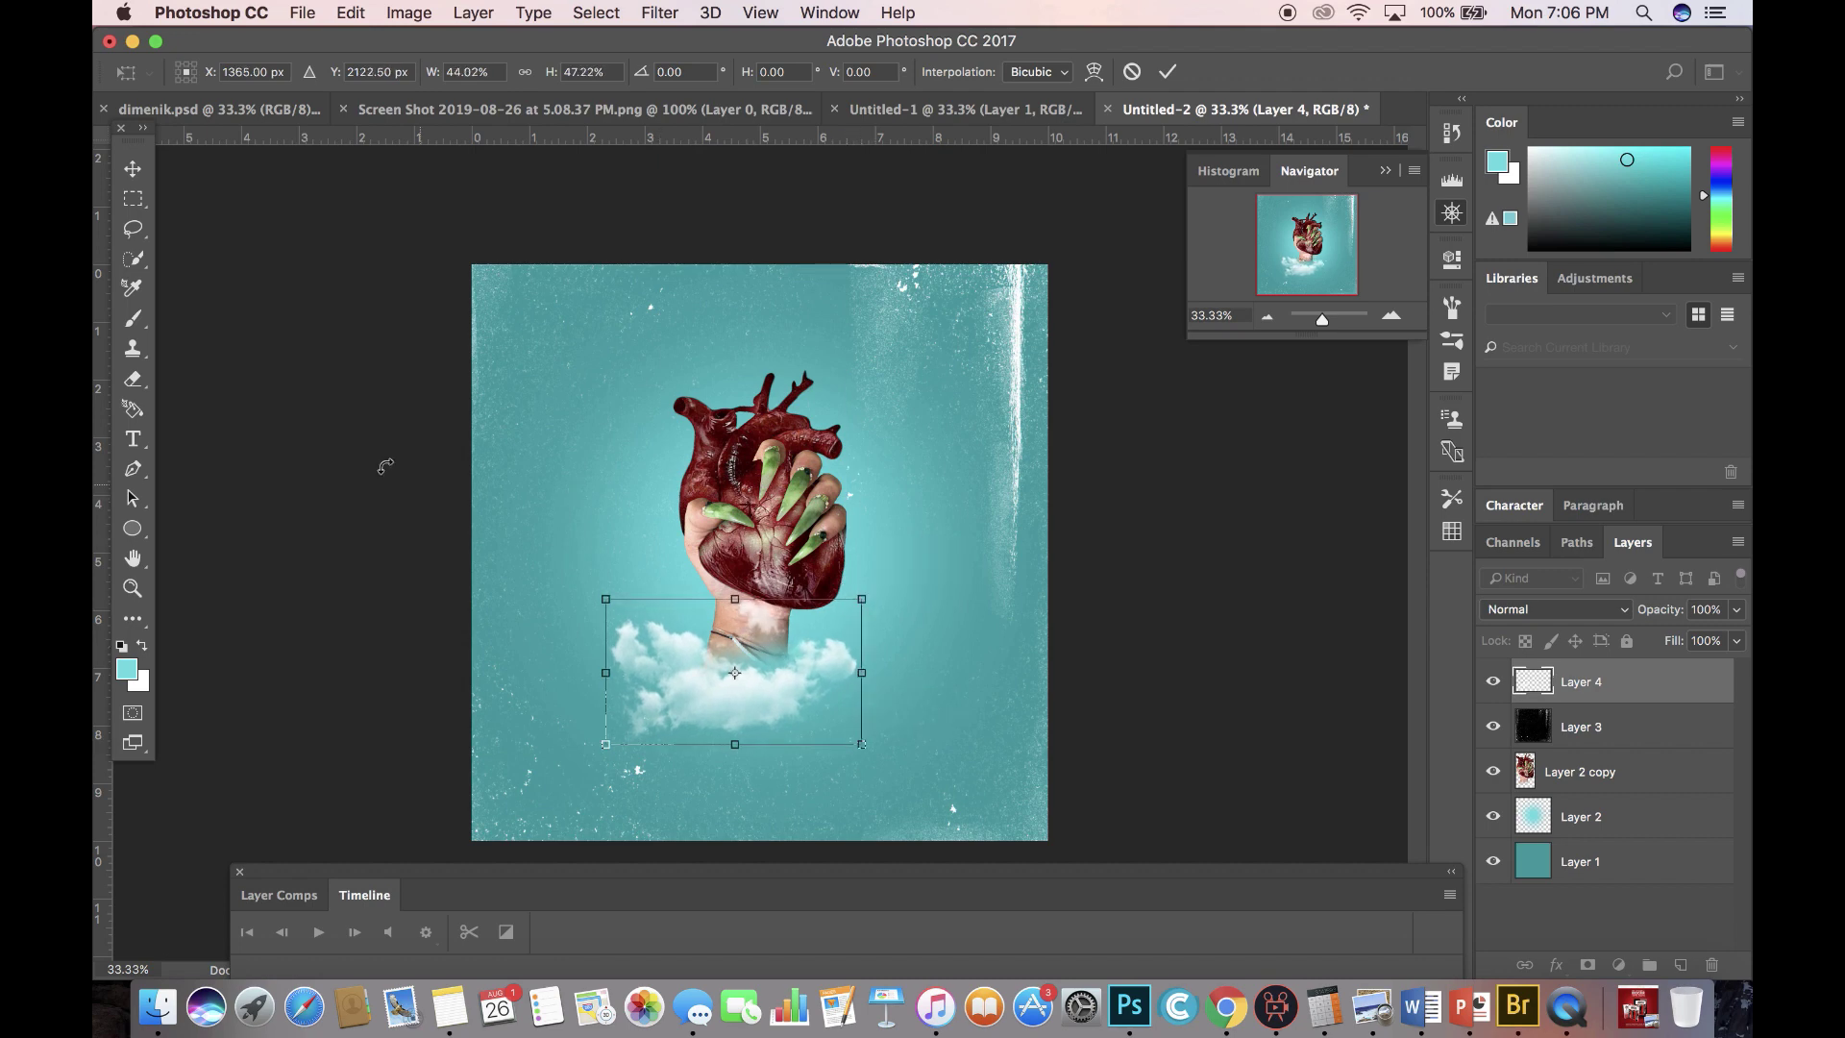
pyautogui.click(133, 169)
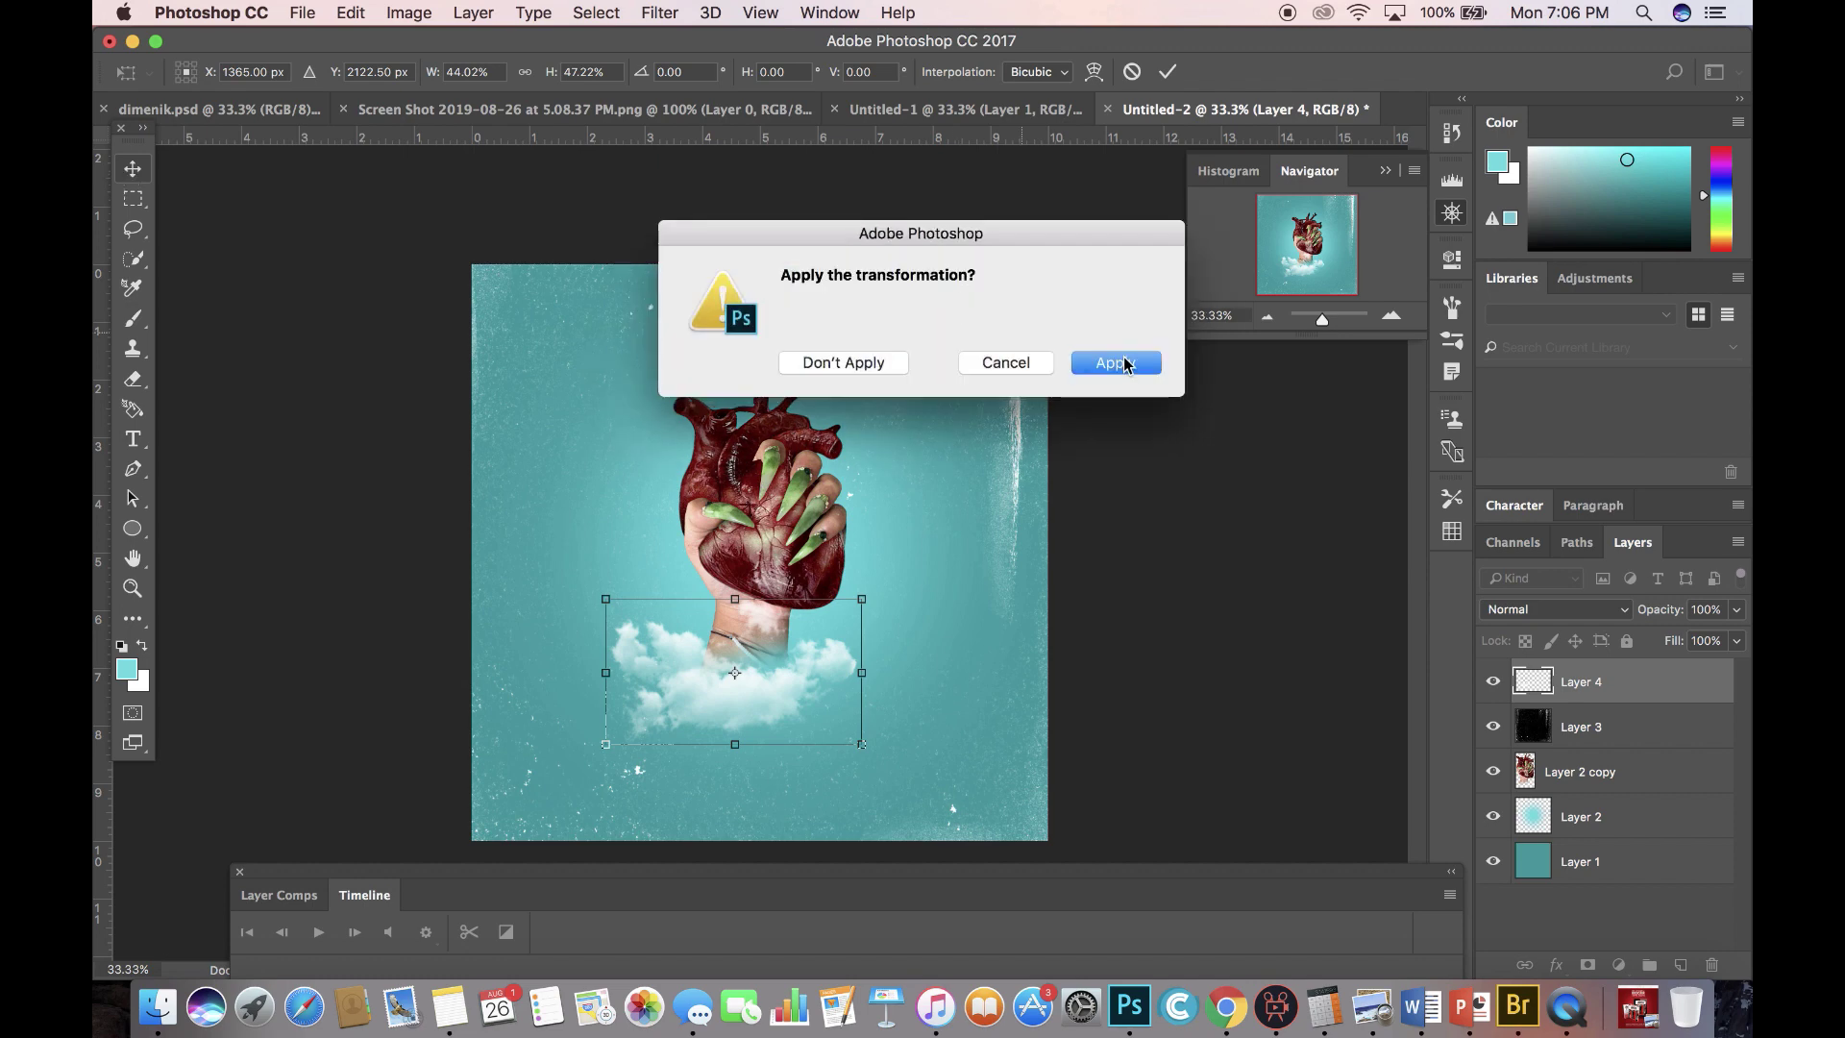
pyautogui.click(1117, 363)
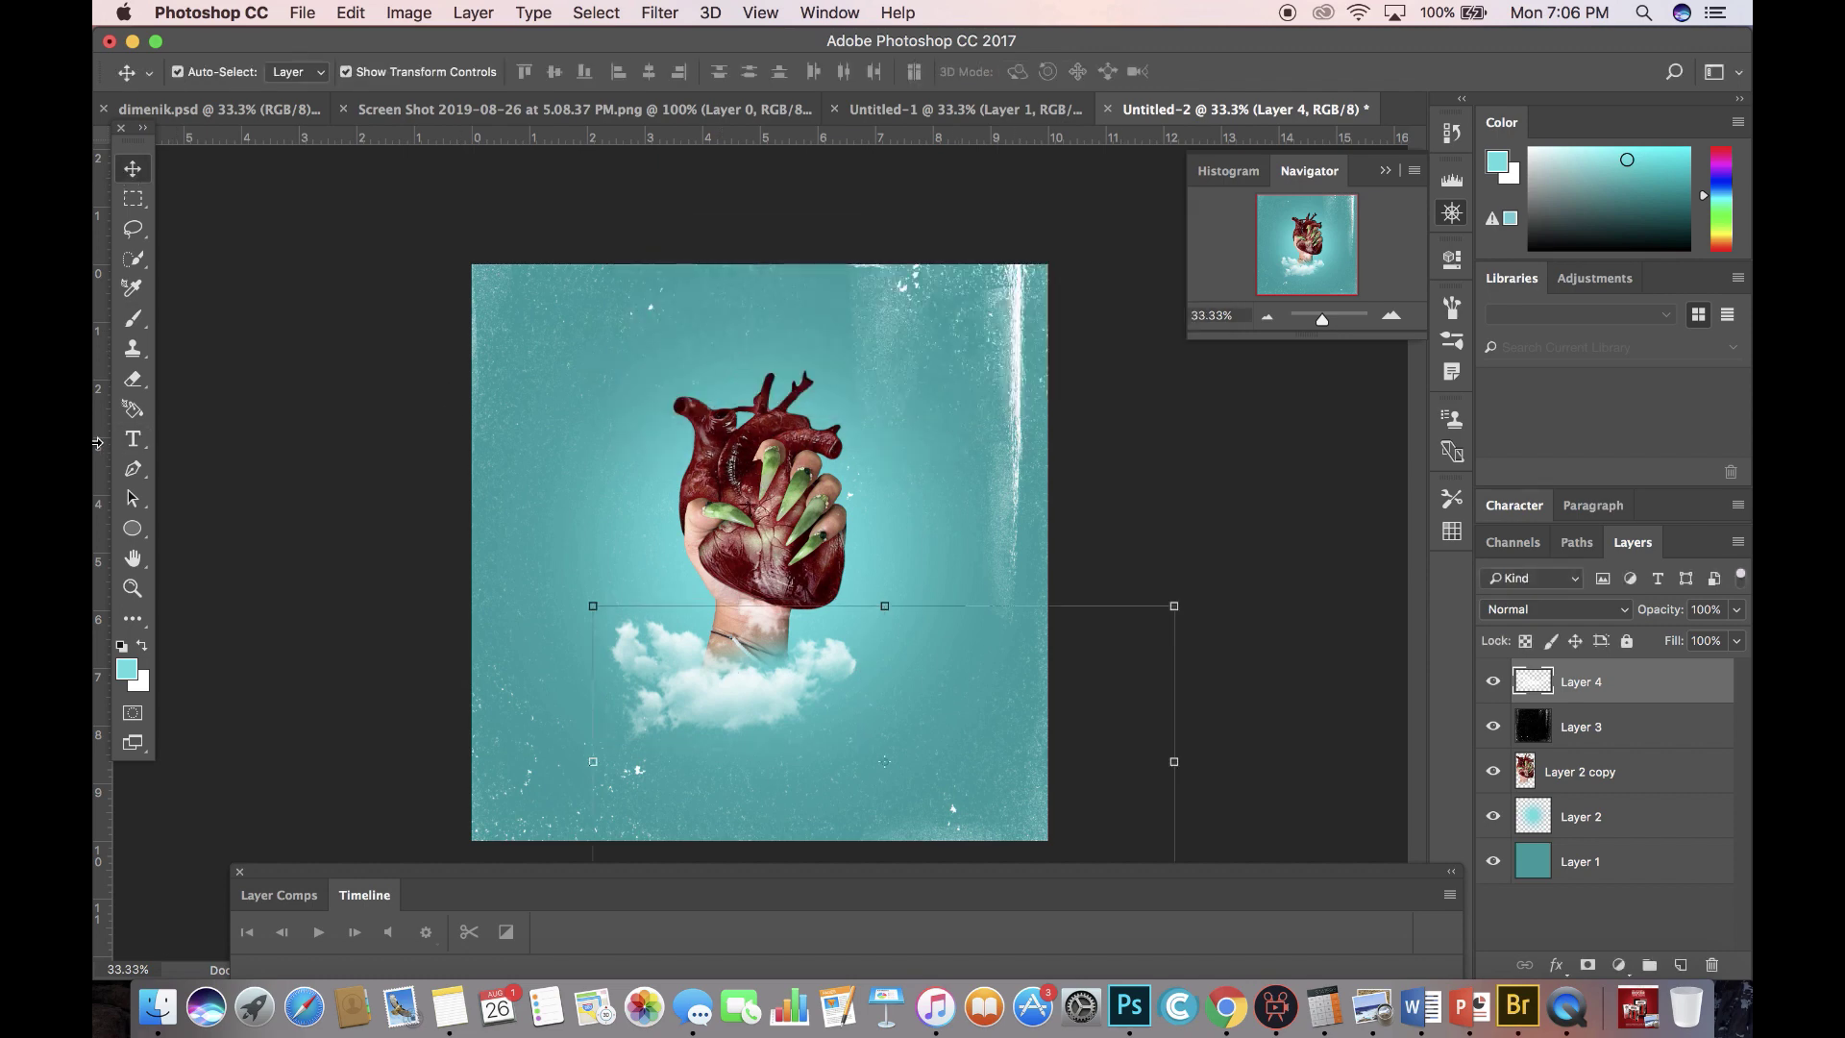
# Add the title text "Never AGAIN" above the heart.
pyautogui.click(133, 439)
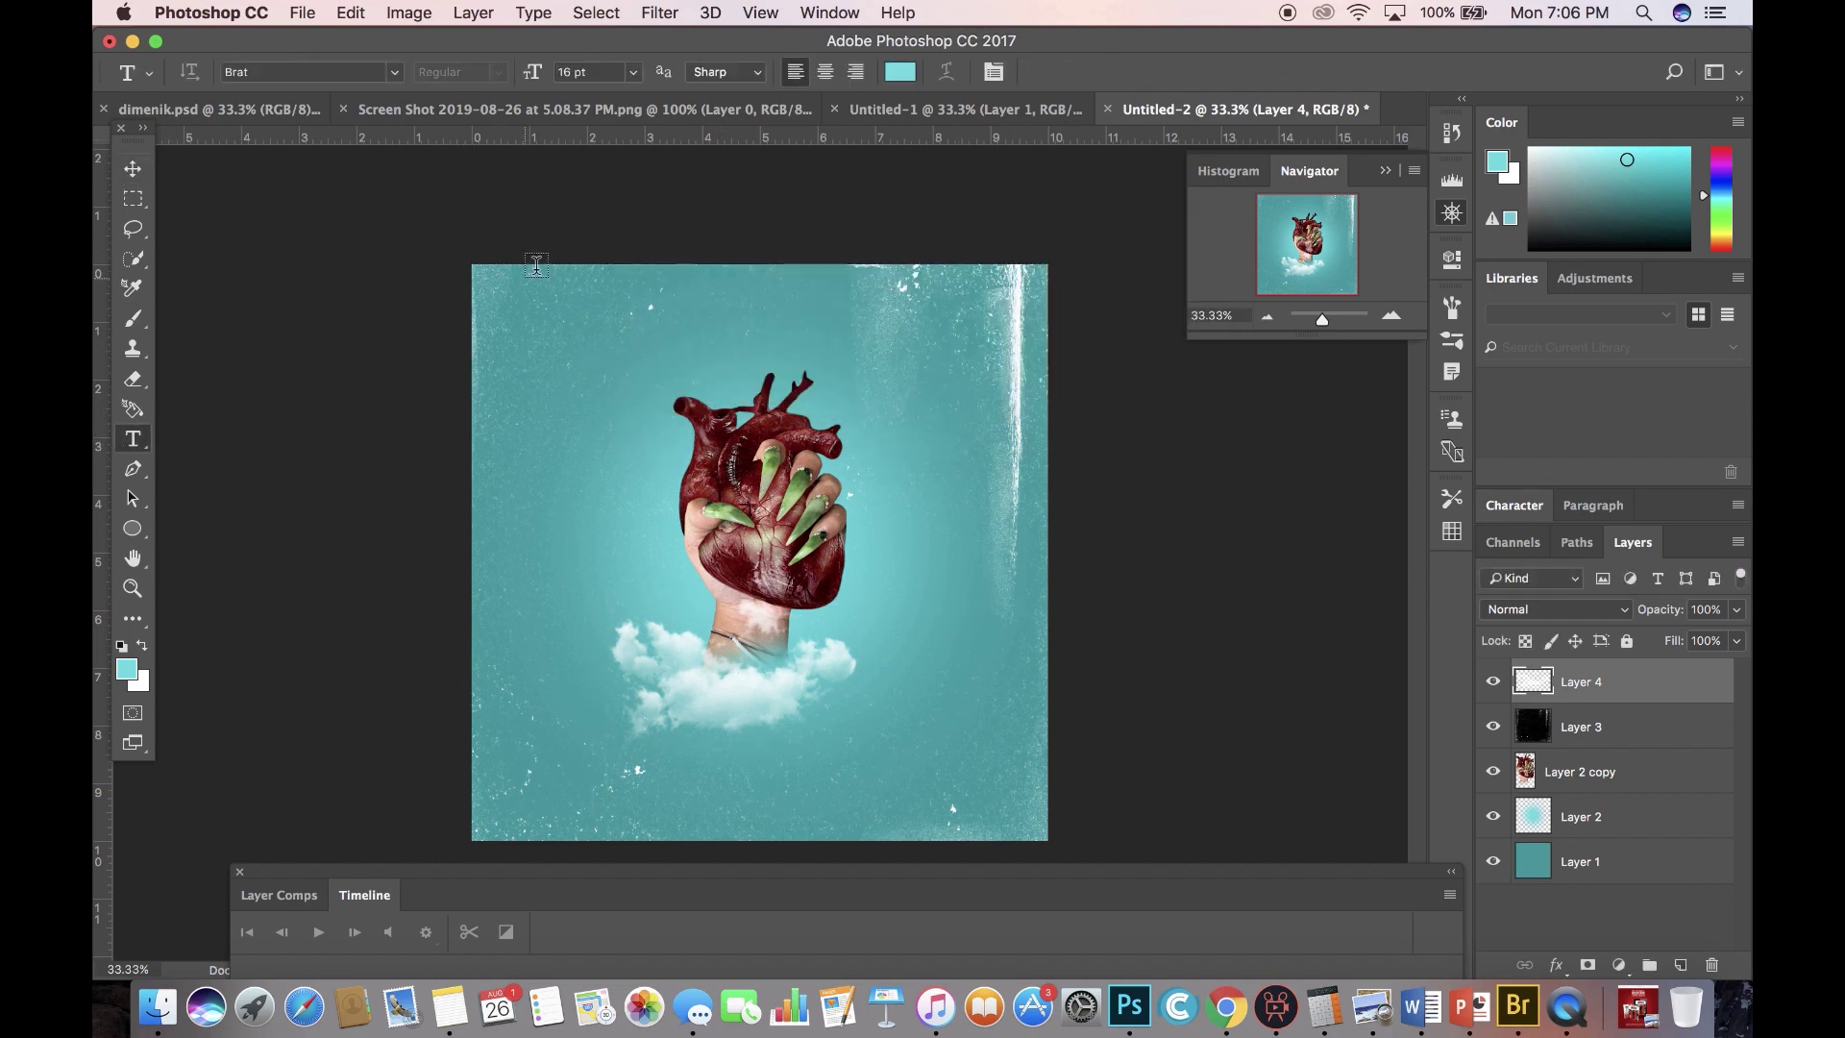
pyautogui.click(720, 327)
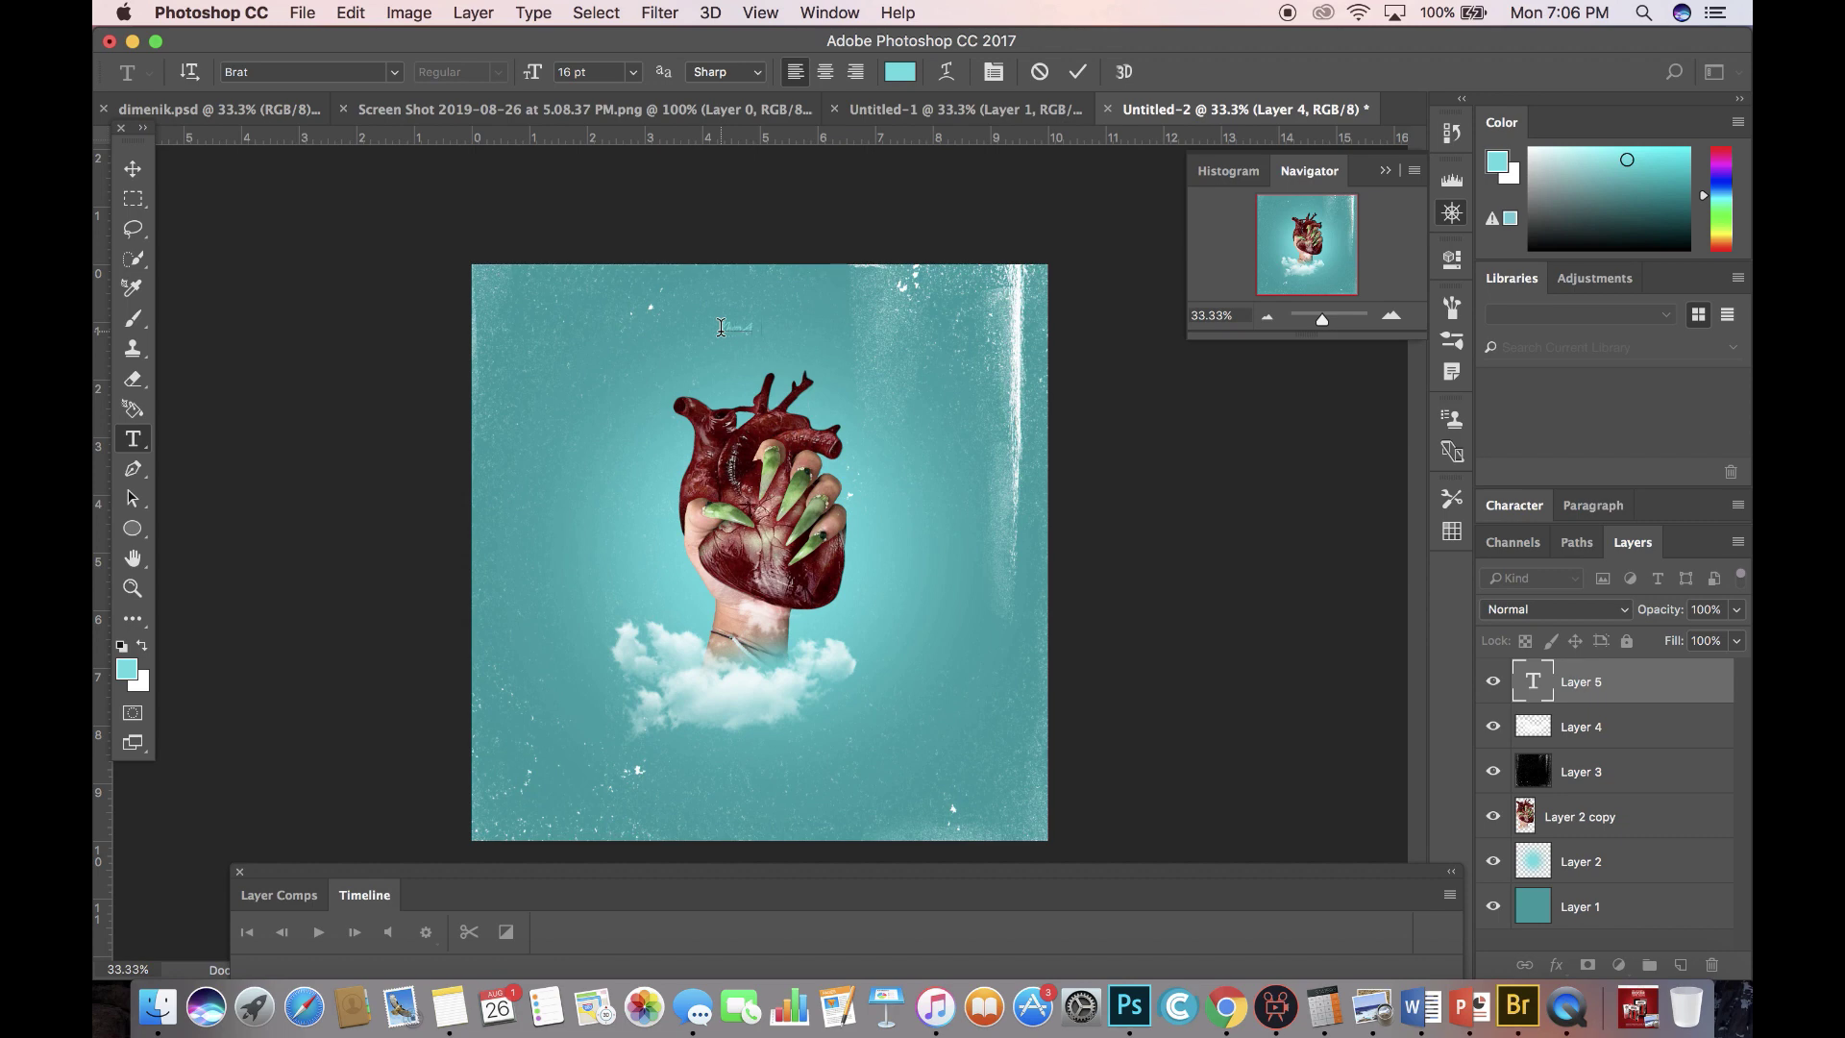
pyautogui.write('rt')
# Set the whole title above the heart to the Bebas Neue font at 48 pt.
pyautogui.moveTo(778, 321); pyautogui.dragTo(740, 327)
pyautogui.moveTo(778, 329); pyautogui.dragTo(657, 323)
pyautogui.click(396, 76)
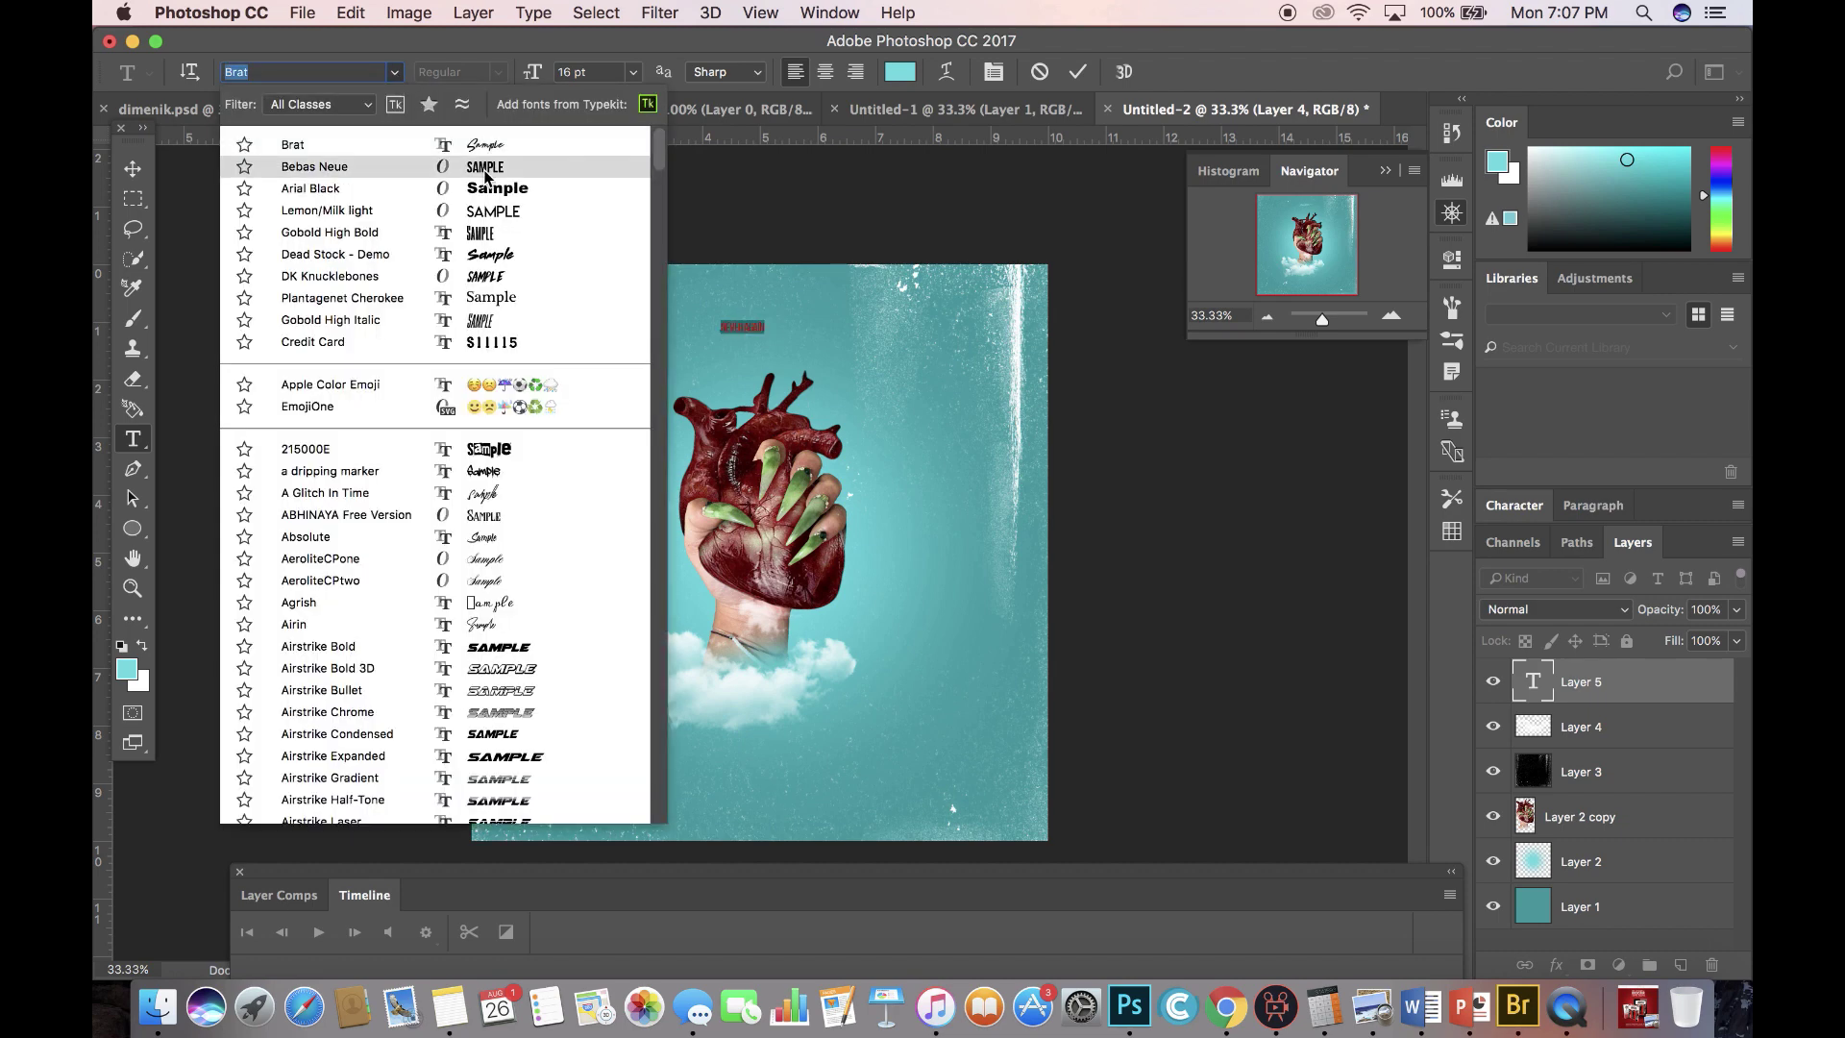
pyautogui.click(484, 169)
pyautogui.click(630, 74)
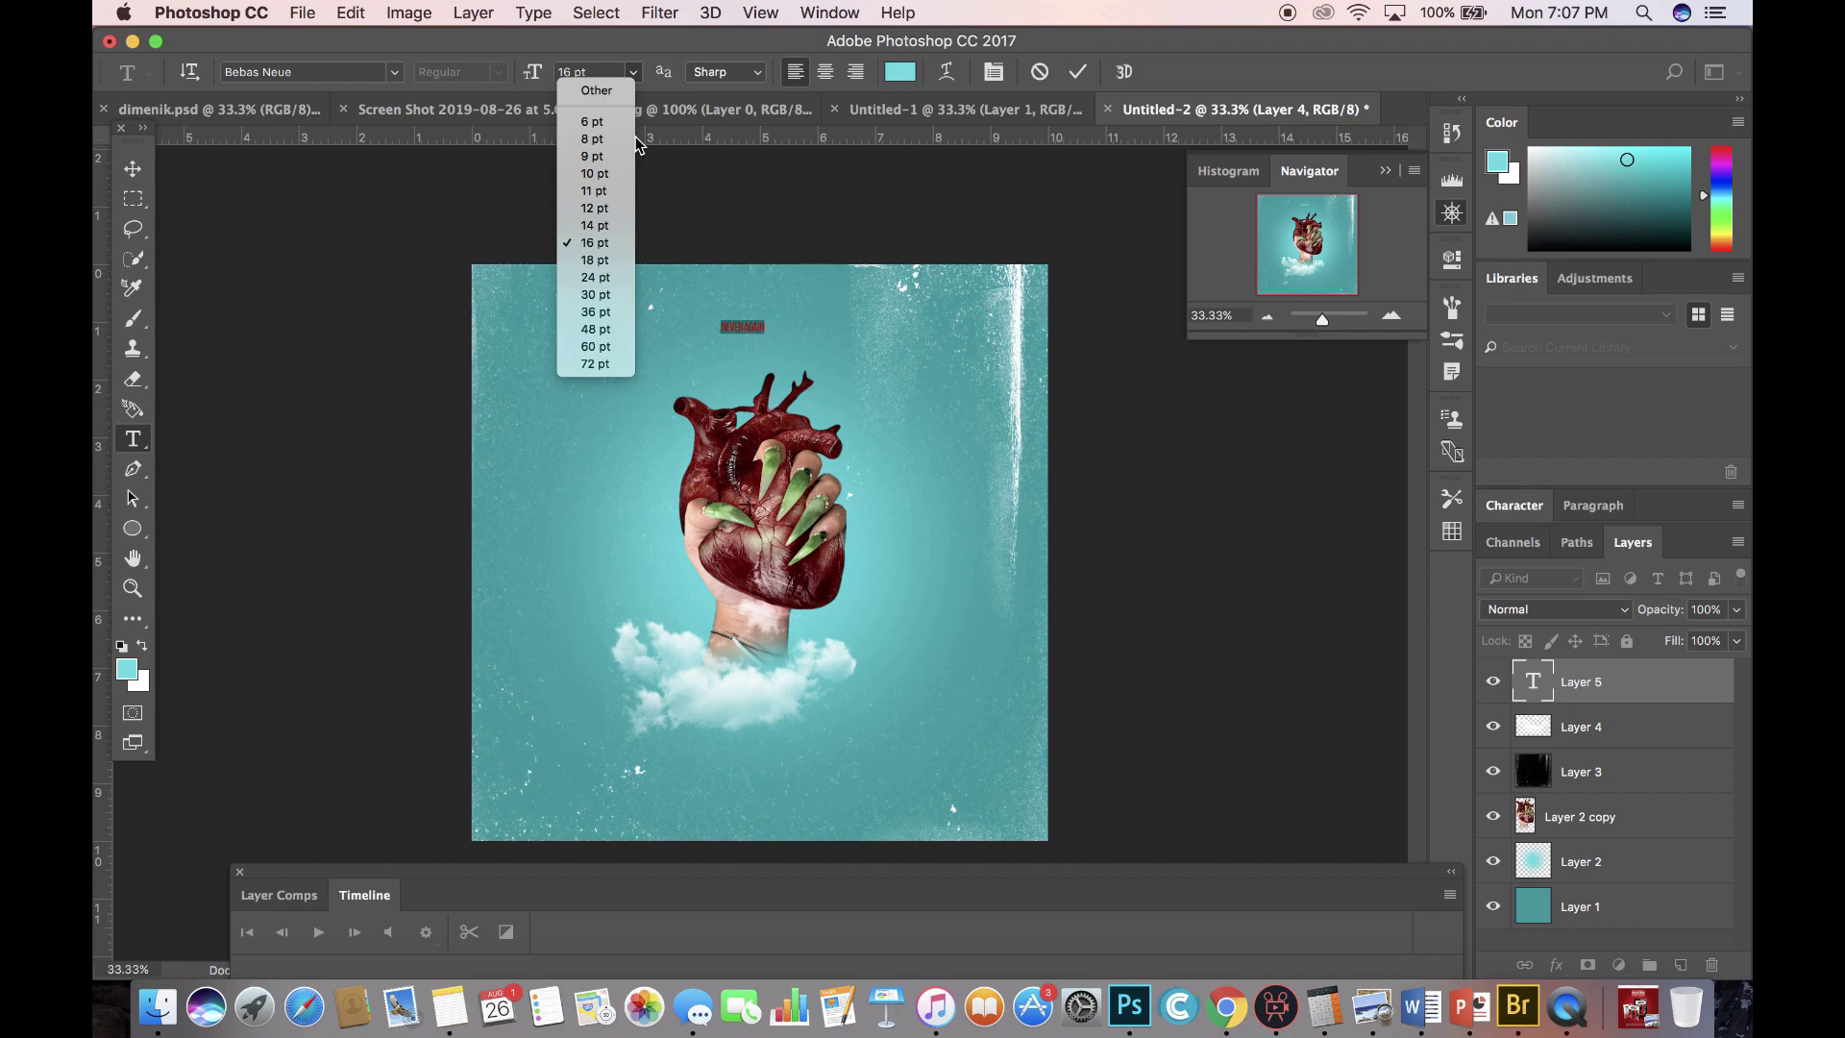
pyautogui.click(597, 330)
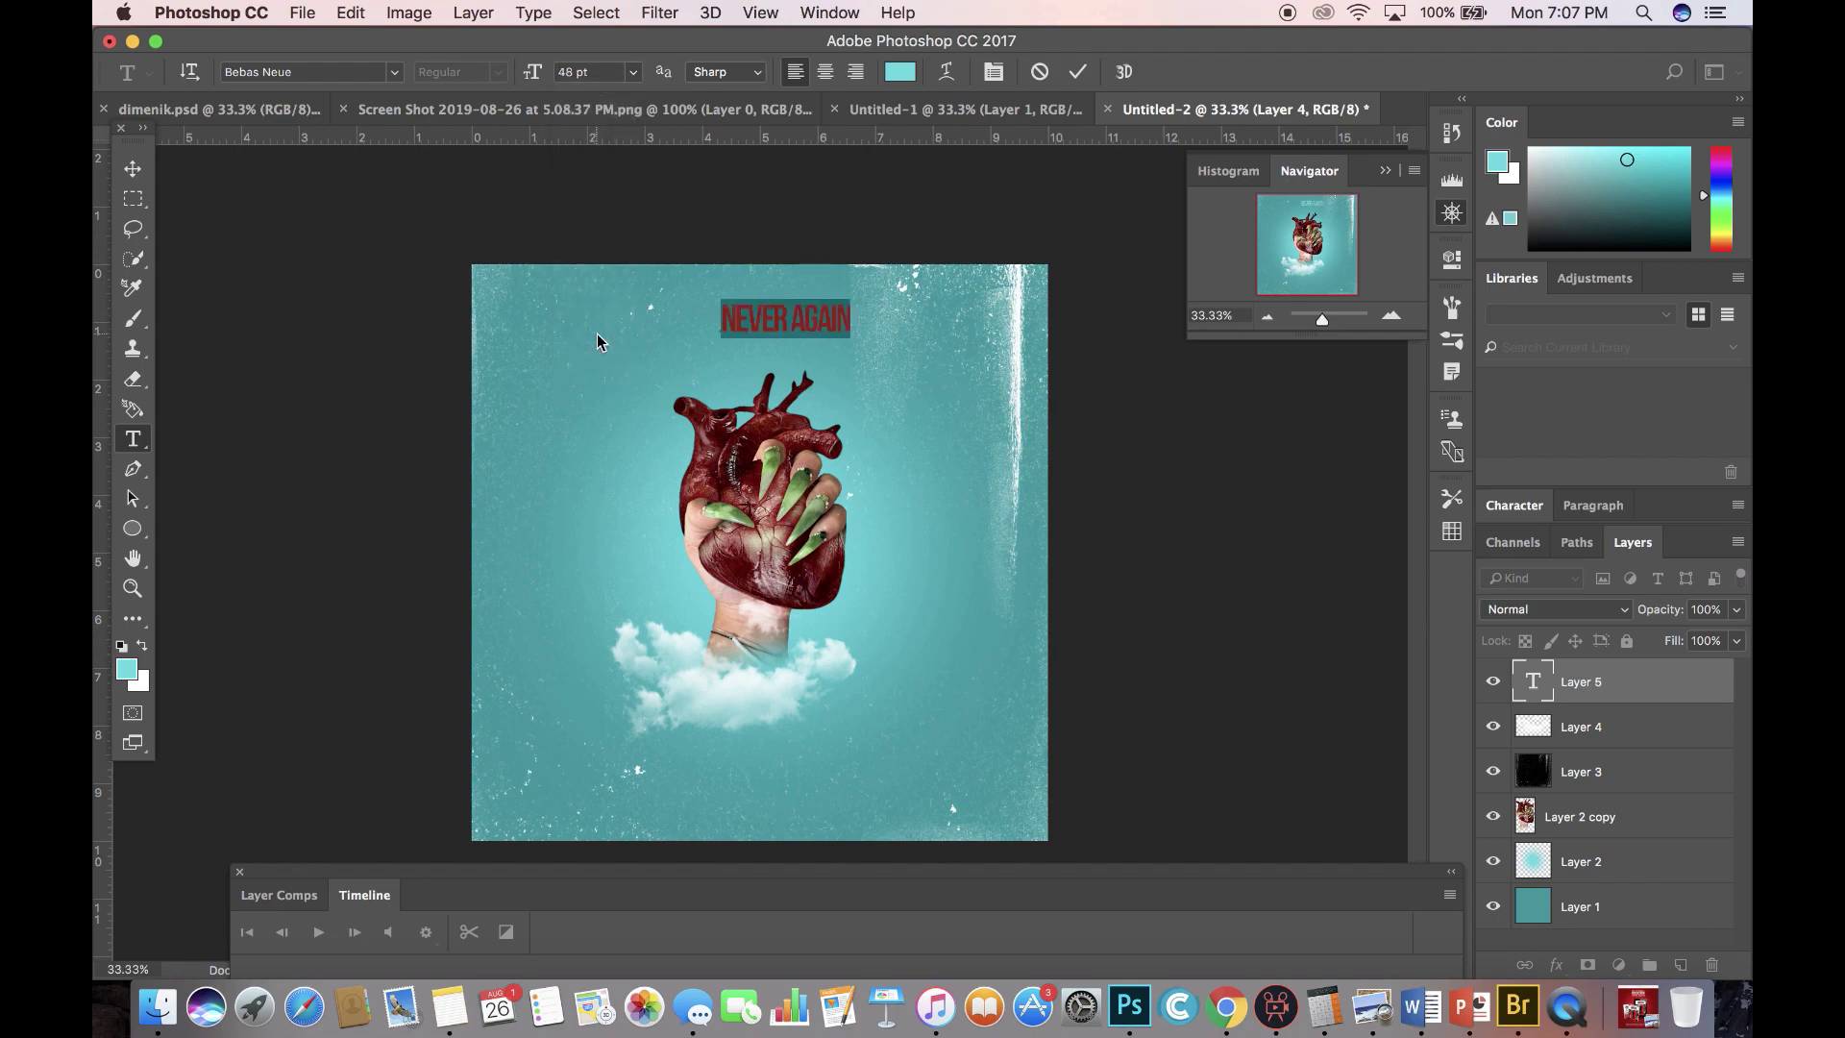
# Reduce the word NEVER to 24 pt in white and colour AGAIN dark red, sampled from the heart.
pyautogui.click(783, 313)
pyautogui.moveTo(783, 313); pyautogui.dragTo(721, 314)
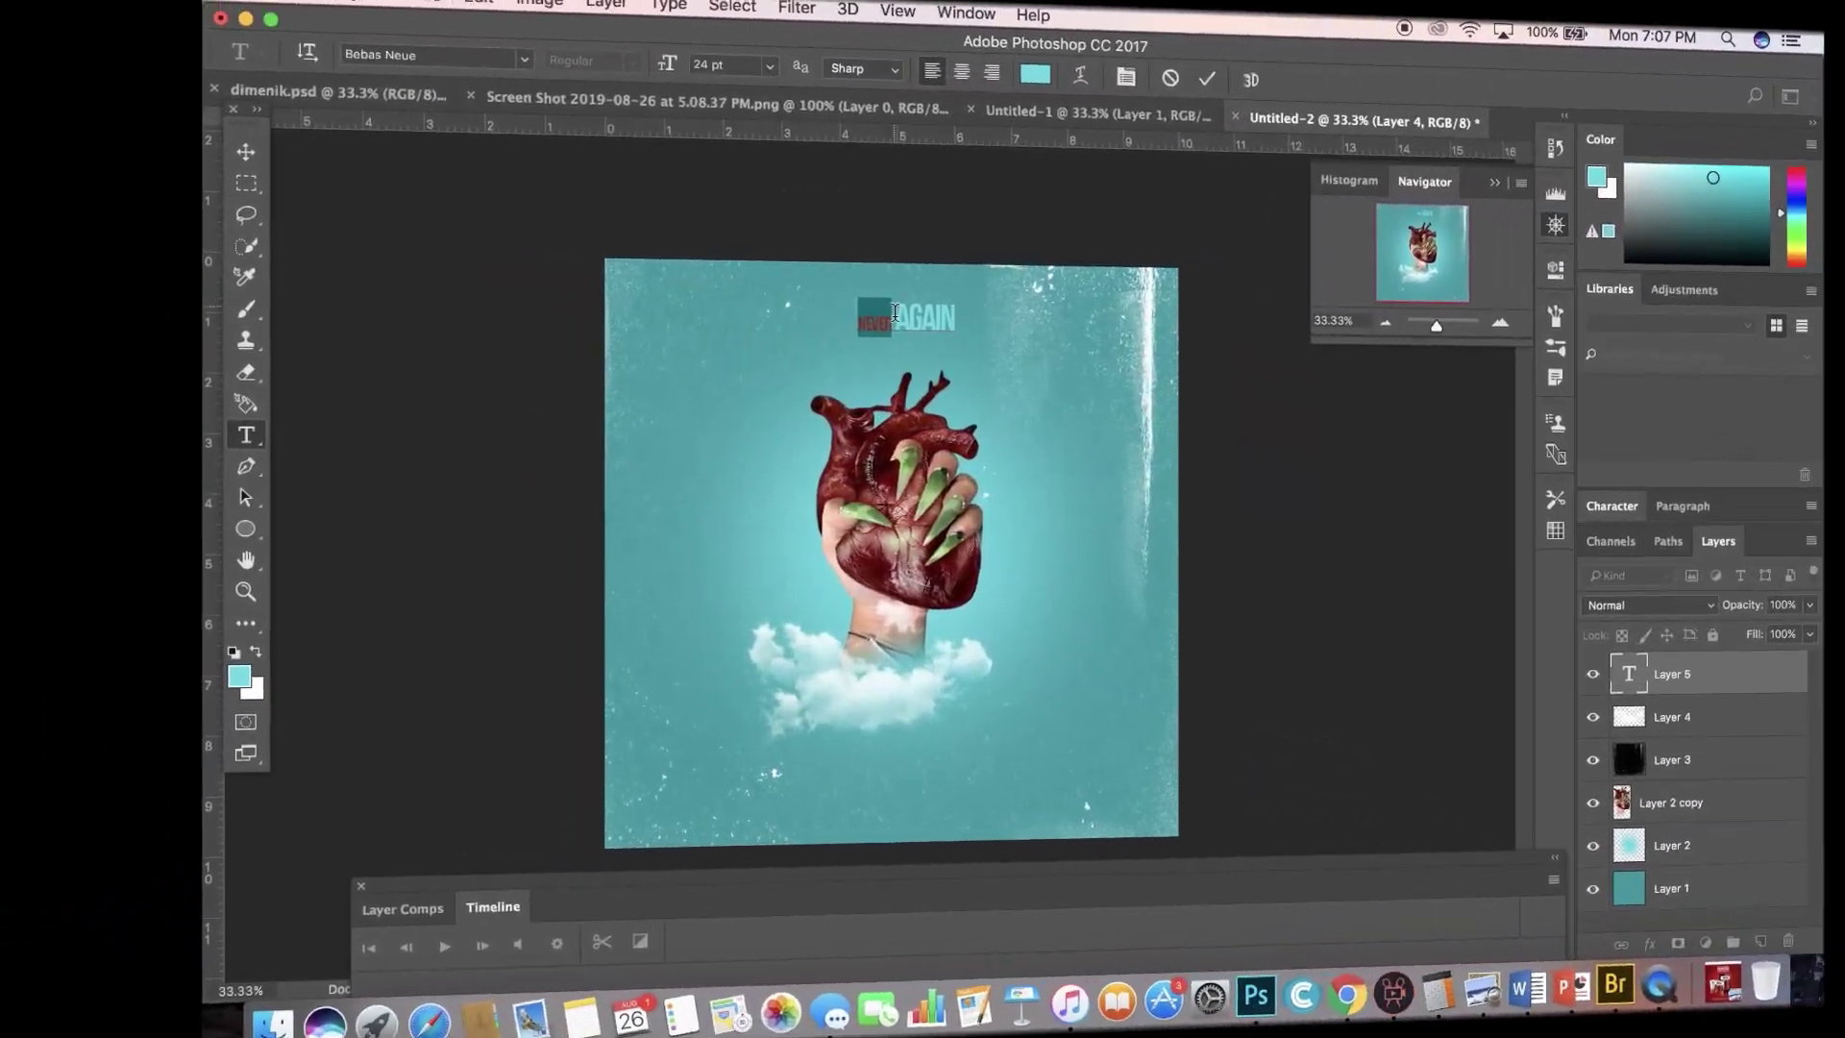
pyautogui.click(899, 72)
pyautogui.click(768, 519)
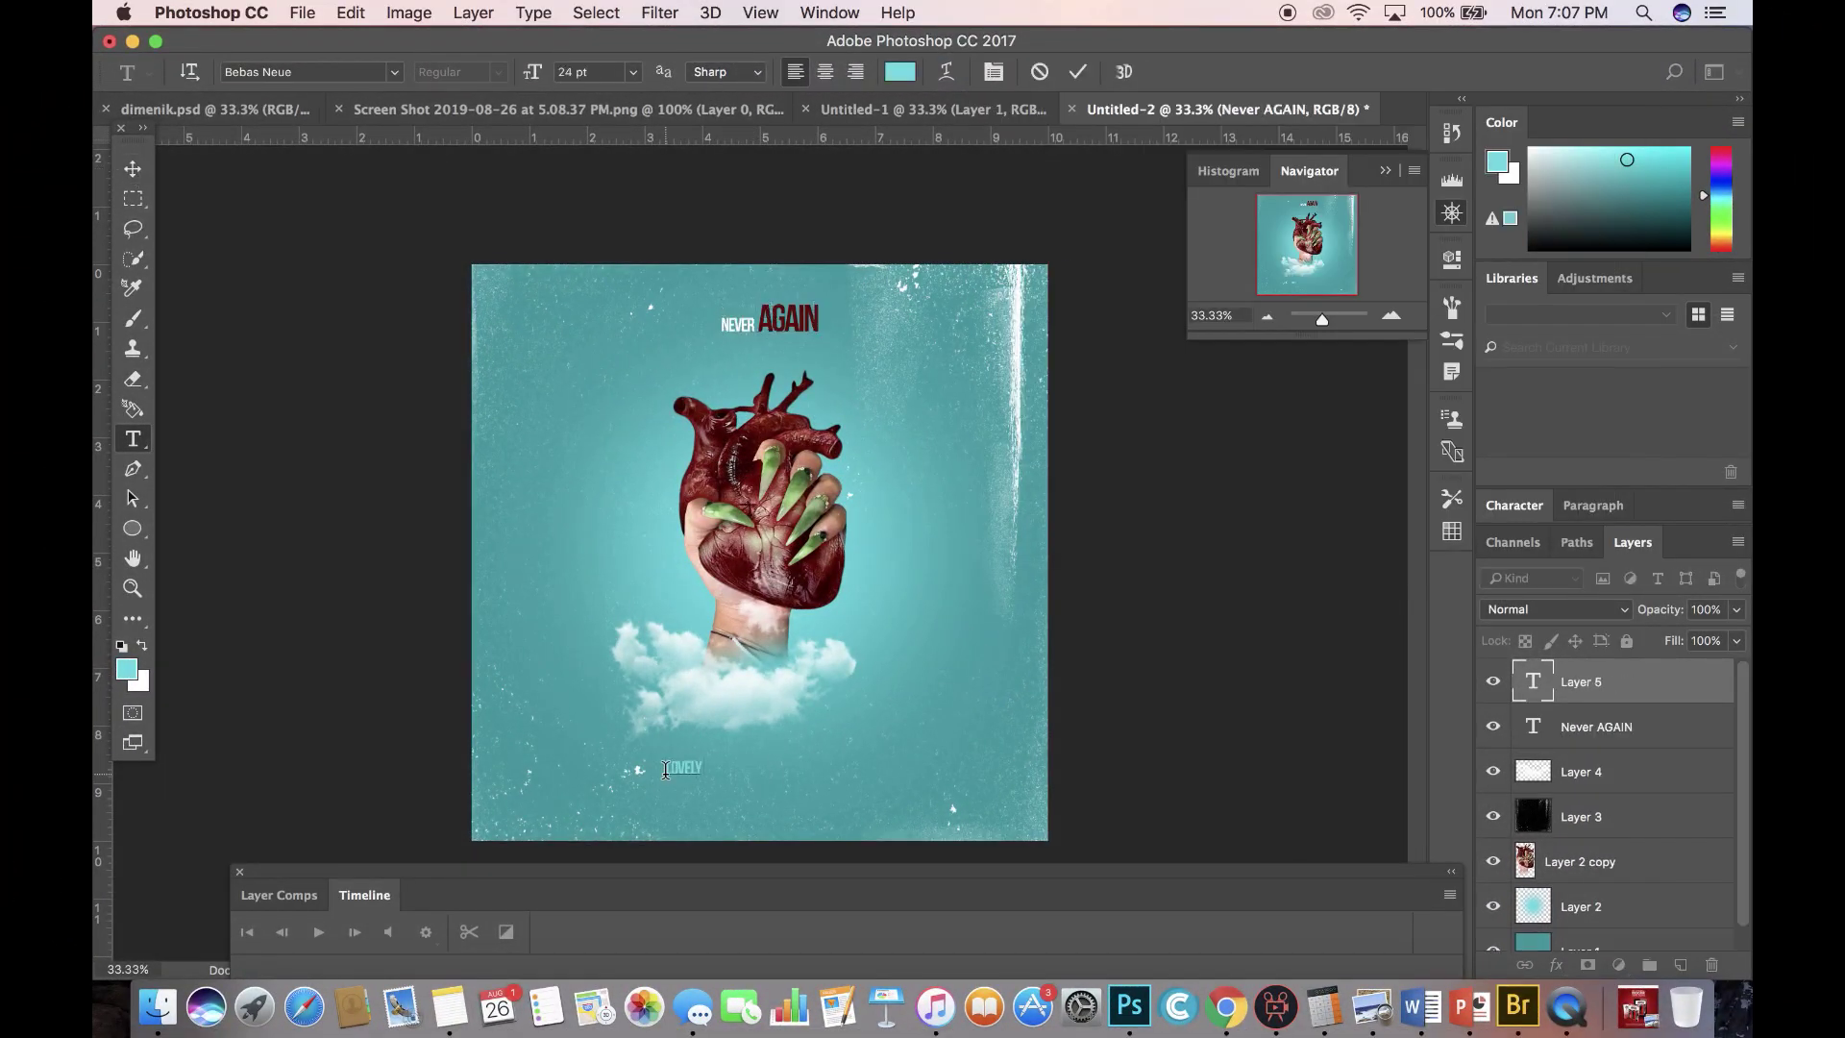
# Complete the text beneath the clouds as "Lovely Mimi" and set all of it in a slanted brush-style font at a larger size.
pyautogui.write('Mimi')
pyautogui.press('super+a')
pyautogui.click(394, 72)
pyautogui.click(476, 278)
pyautogui.click(634, 72)
pyautogui.click(616, 348)
pyautogui.click(1514, 505)
pyautogui.click(1718, 764)
pyautogui.click(1682, 914)
# Colour the "Lovely Mimi" text white and position it centred just beneath the clouds.
pyautogui.click(900, 72)
pyautogui.click(1010, 134)
pyautogui.click(1533, 120)
pyautogui.click(133, 169)
pyautogui.moveTo(882, 733); pyautogui.dragTo(814, 754)
pyautogui.moveTo(797, 761); pyautogui.dragTo(781, 759)
# Collapse the Navigator and add a new empty layer above the "Lovely Mimi" text layer.
pyautogui.click(133, 169)
pyautogui.click(1101, 394)
pyautogui.click(1385, 171)
pyautogui.click(1639, 963)
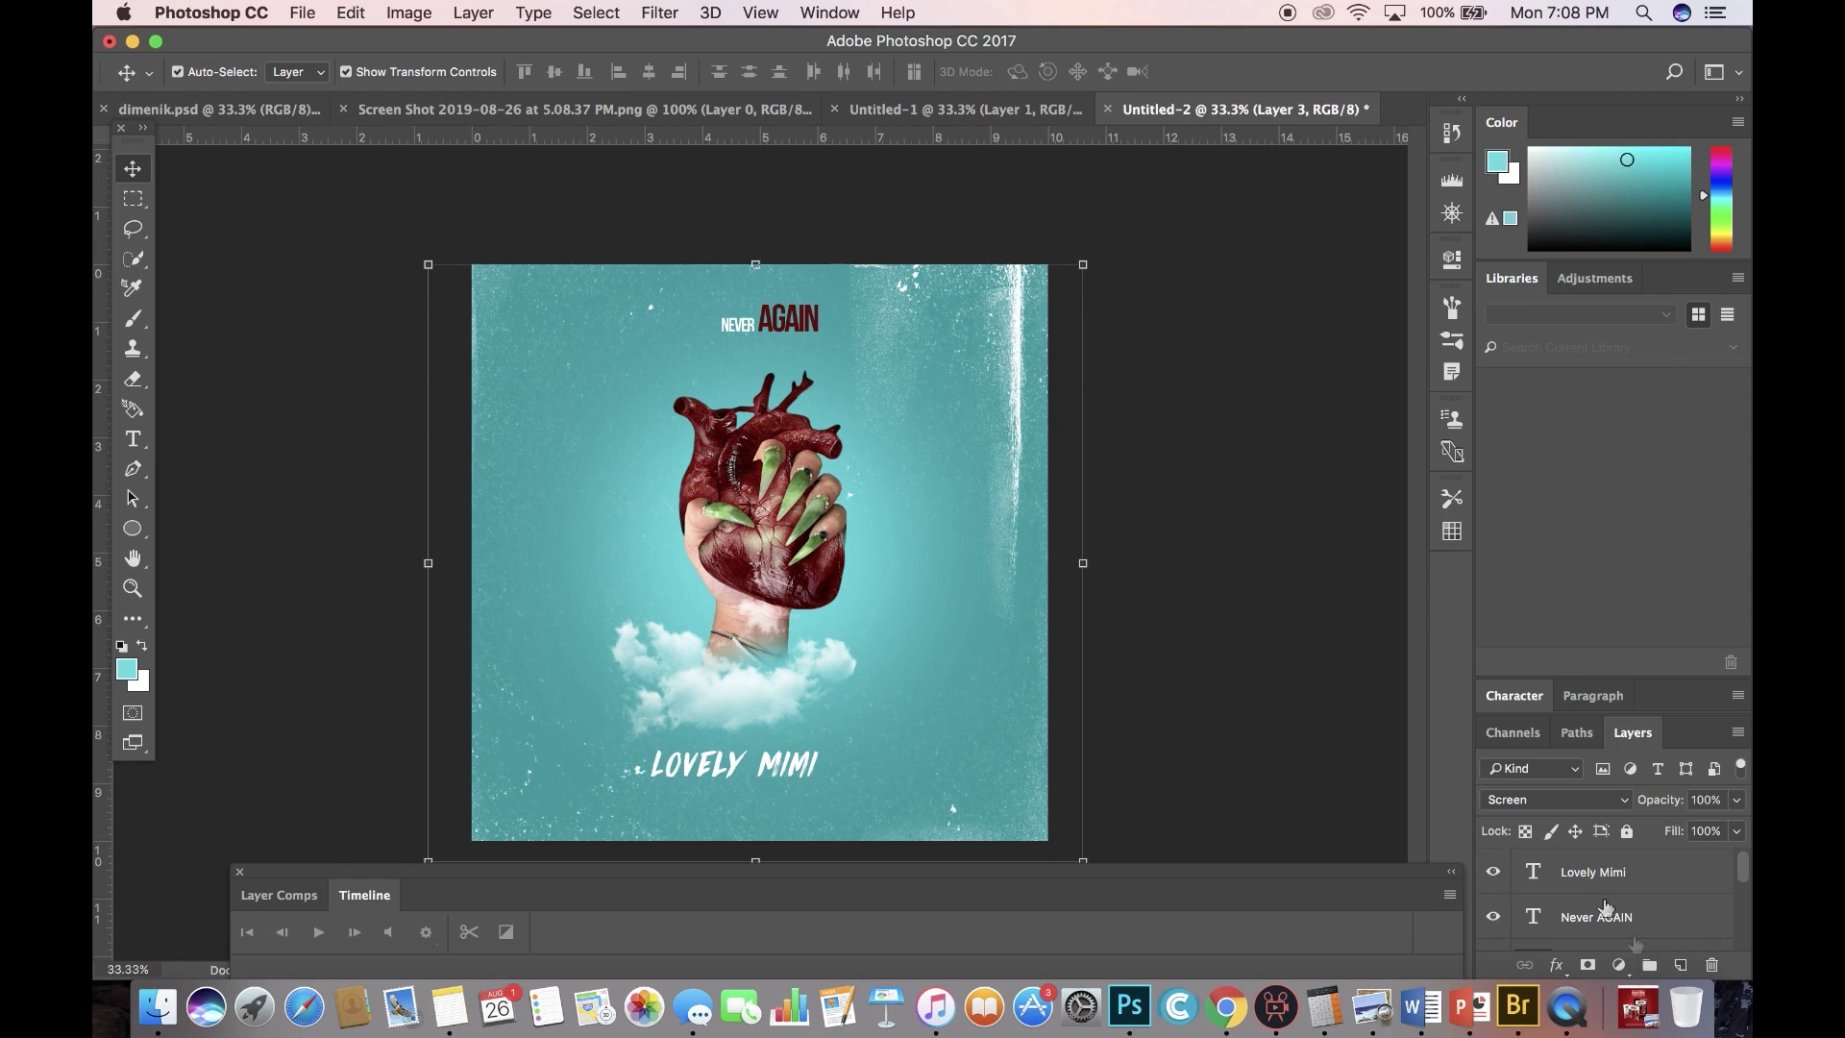
pyautogui.click(1676, 869)
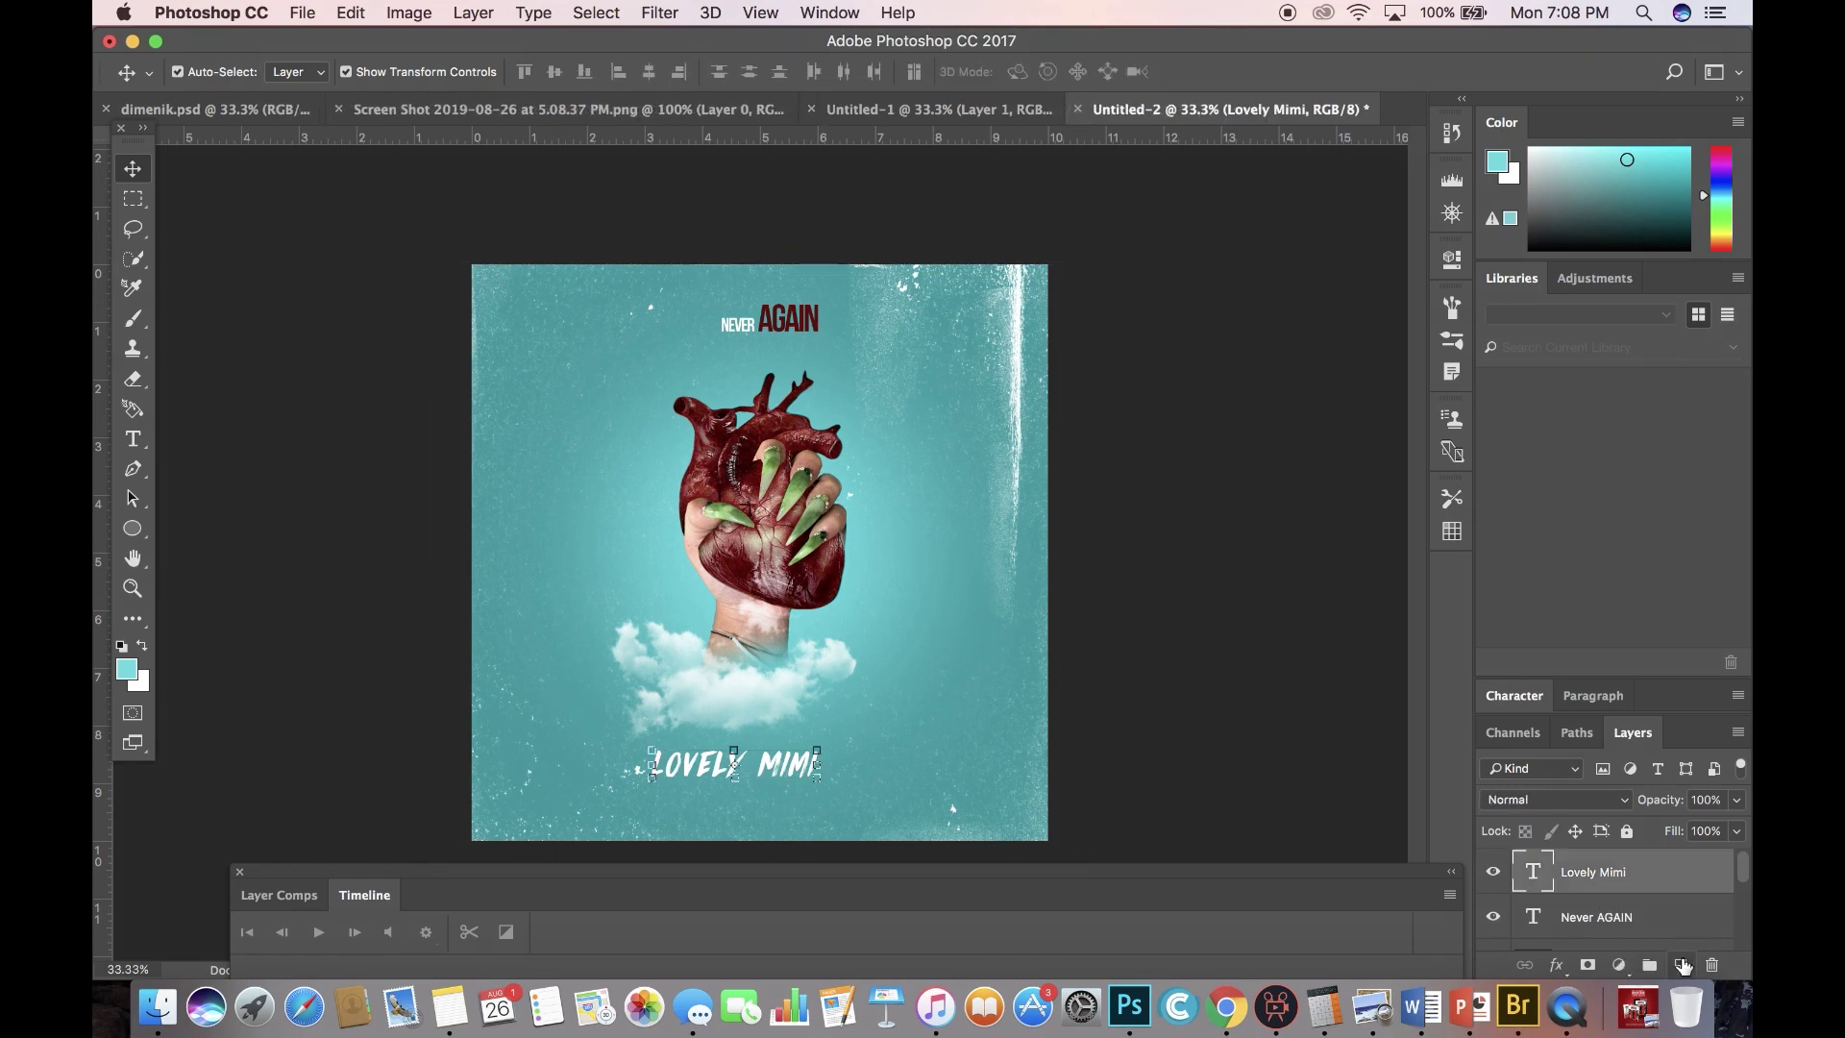
pyautogui.click(1682, 965)
# Choose the 2500 px single-drip preset for the Brush tool and reduce its size to 252 px.
pyautogui.click(132, 324)
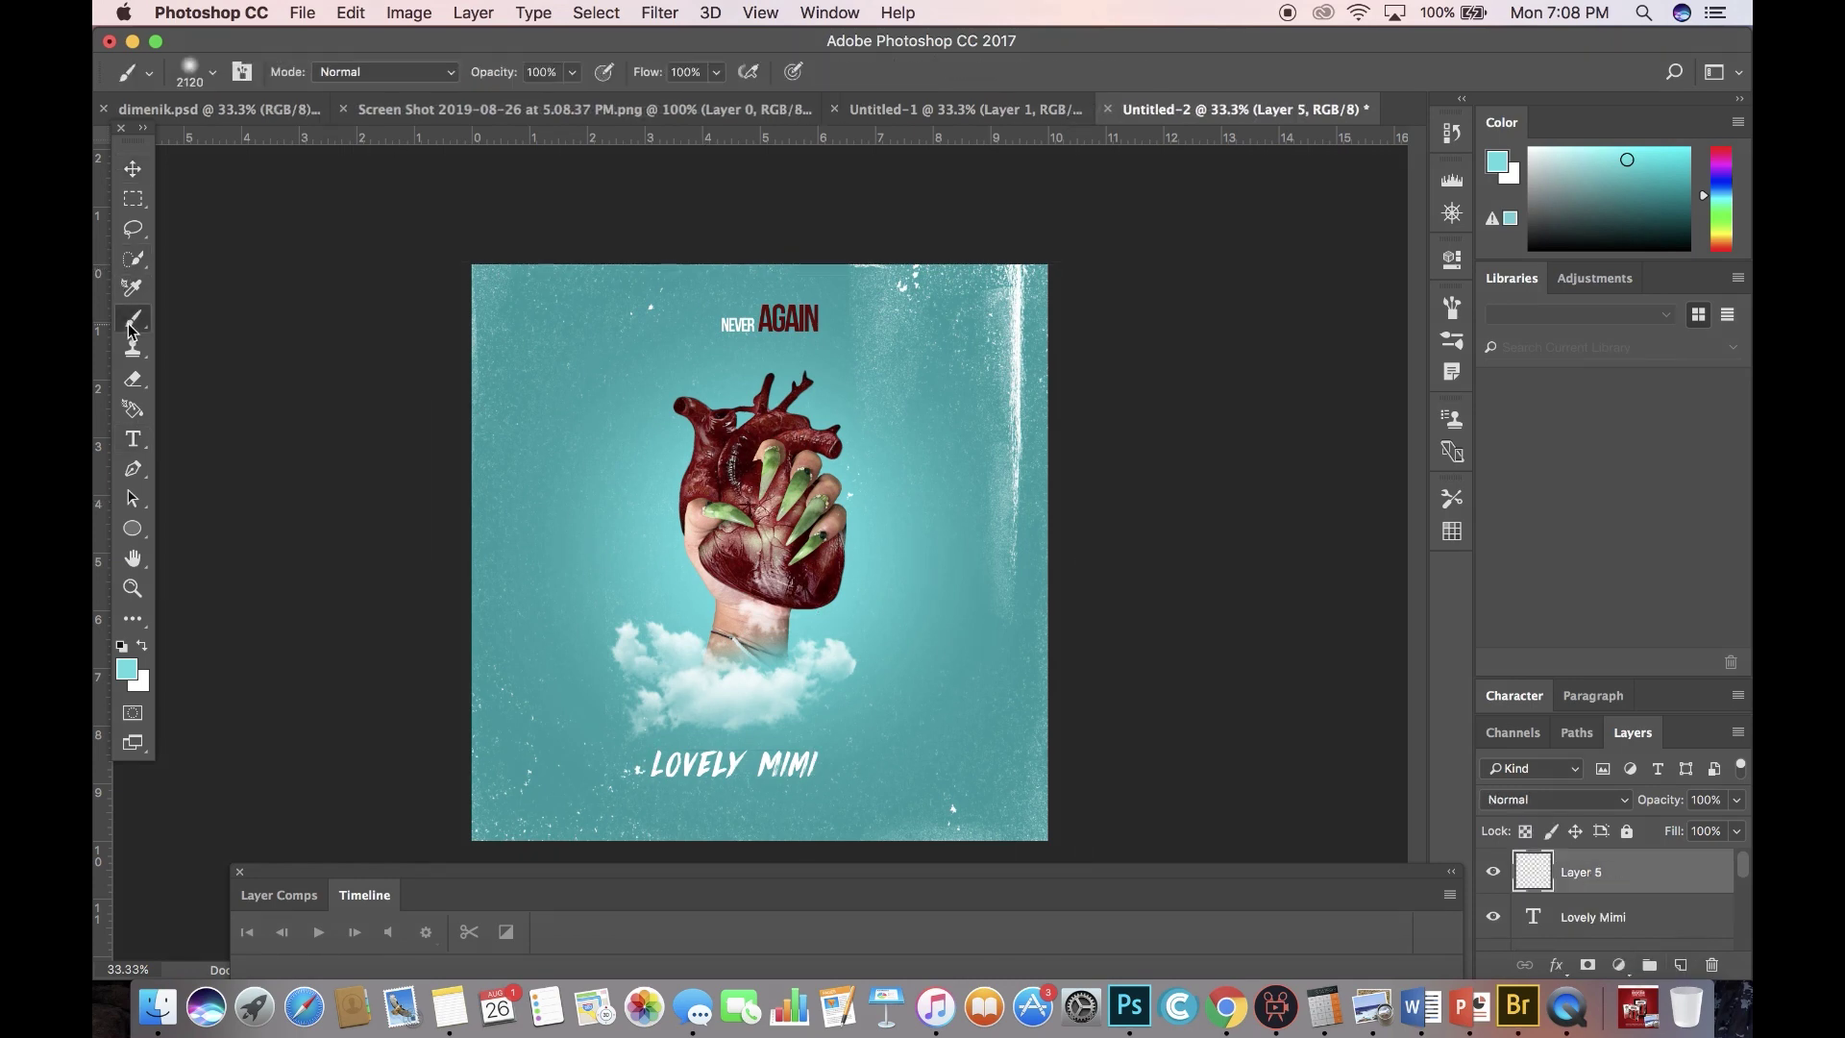
pyautogui.click(214, 73)
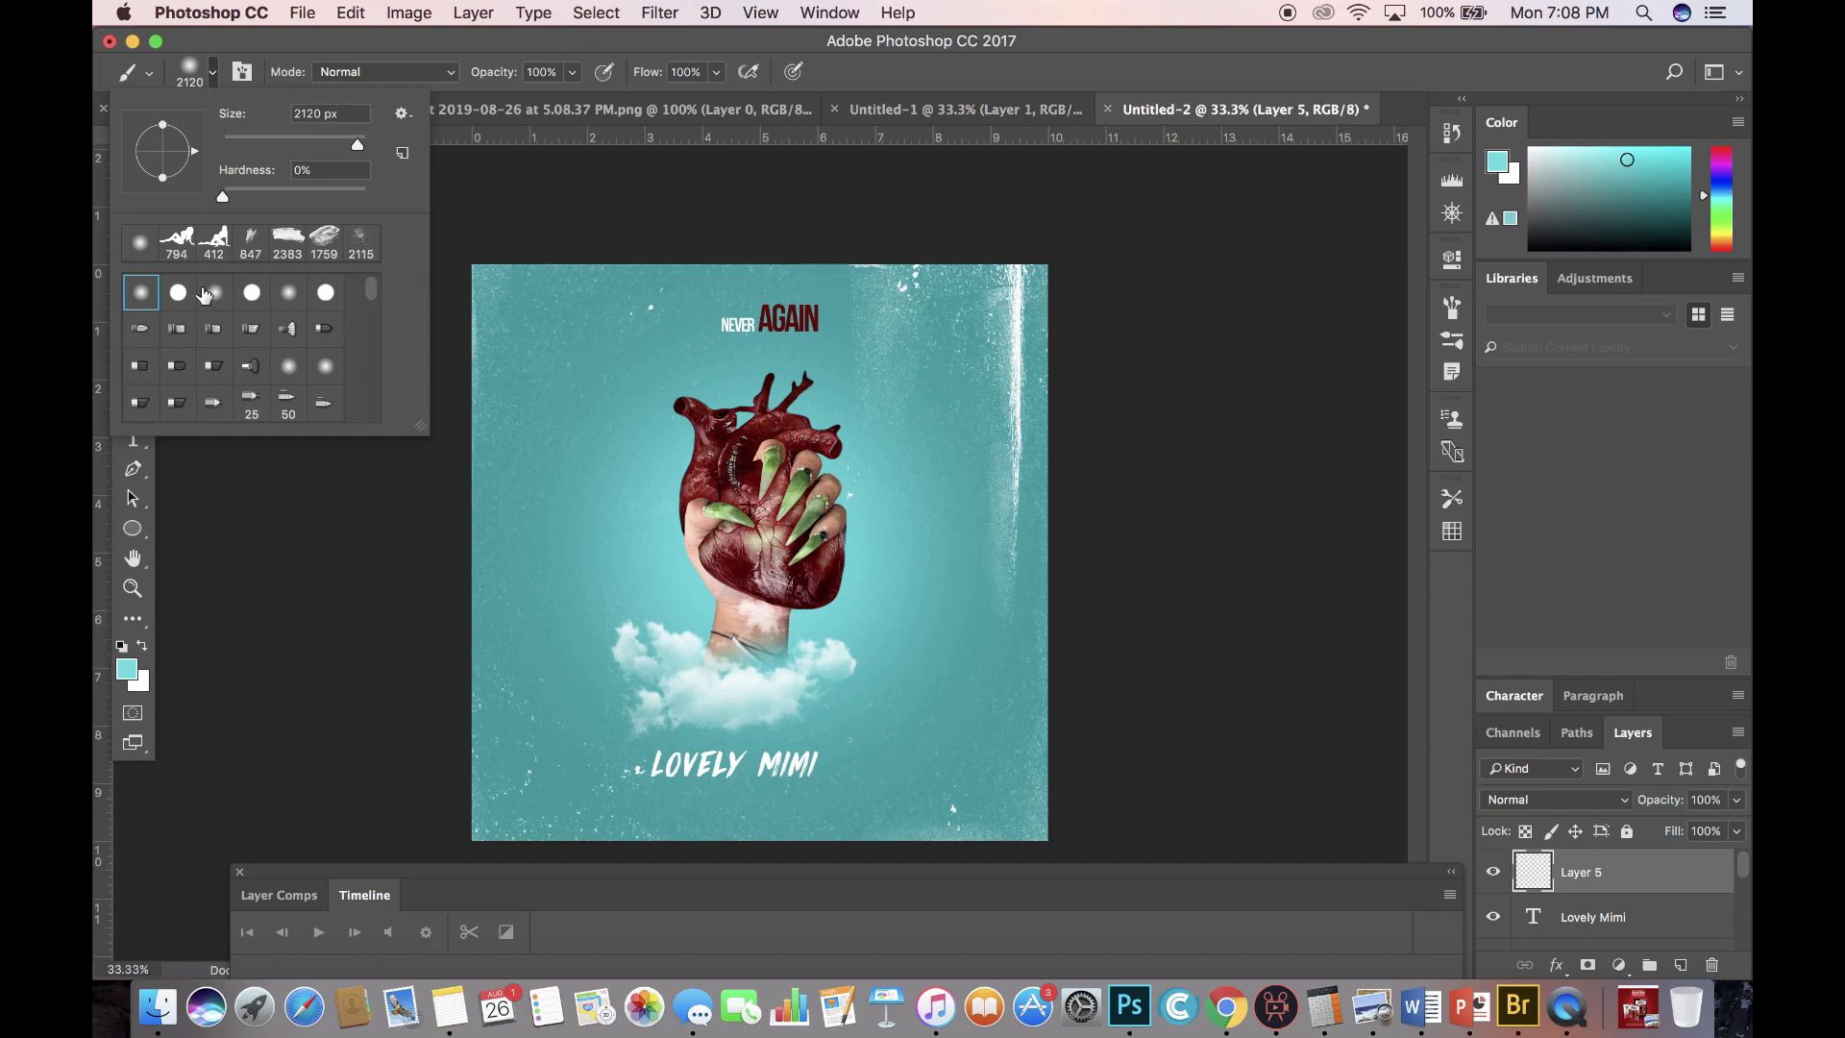
pyautogui.scroll(-10, 239, 371)
pyautogui.scroll(-10, 239, 371)
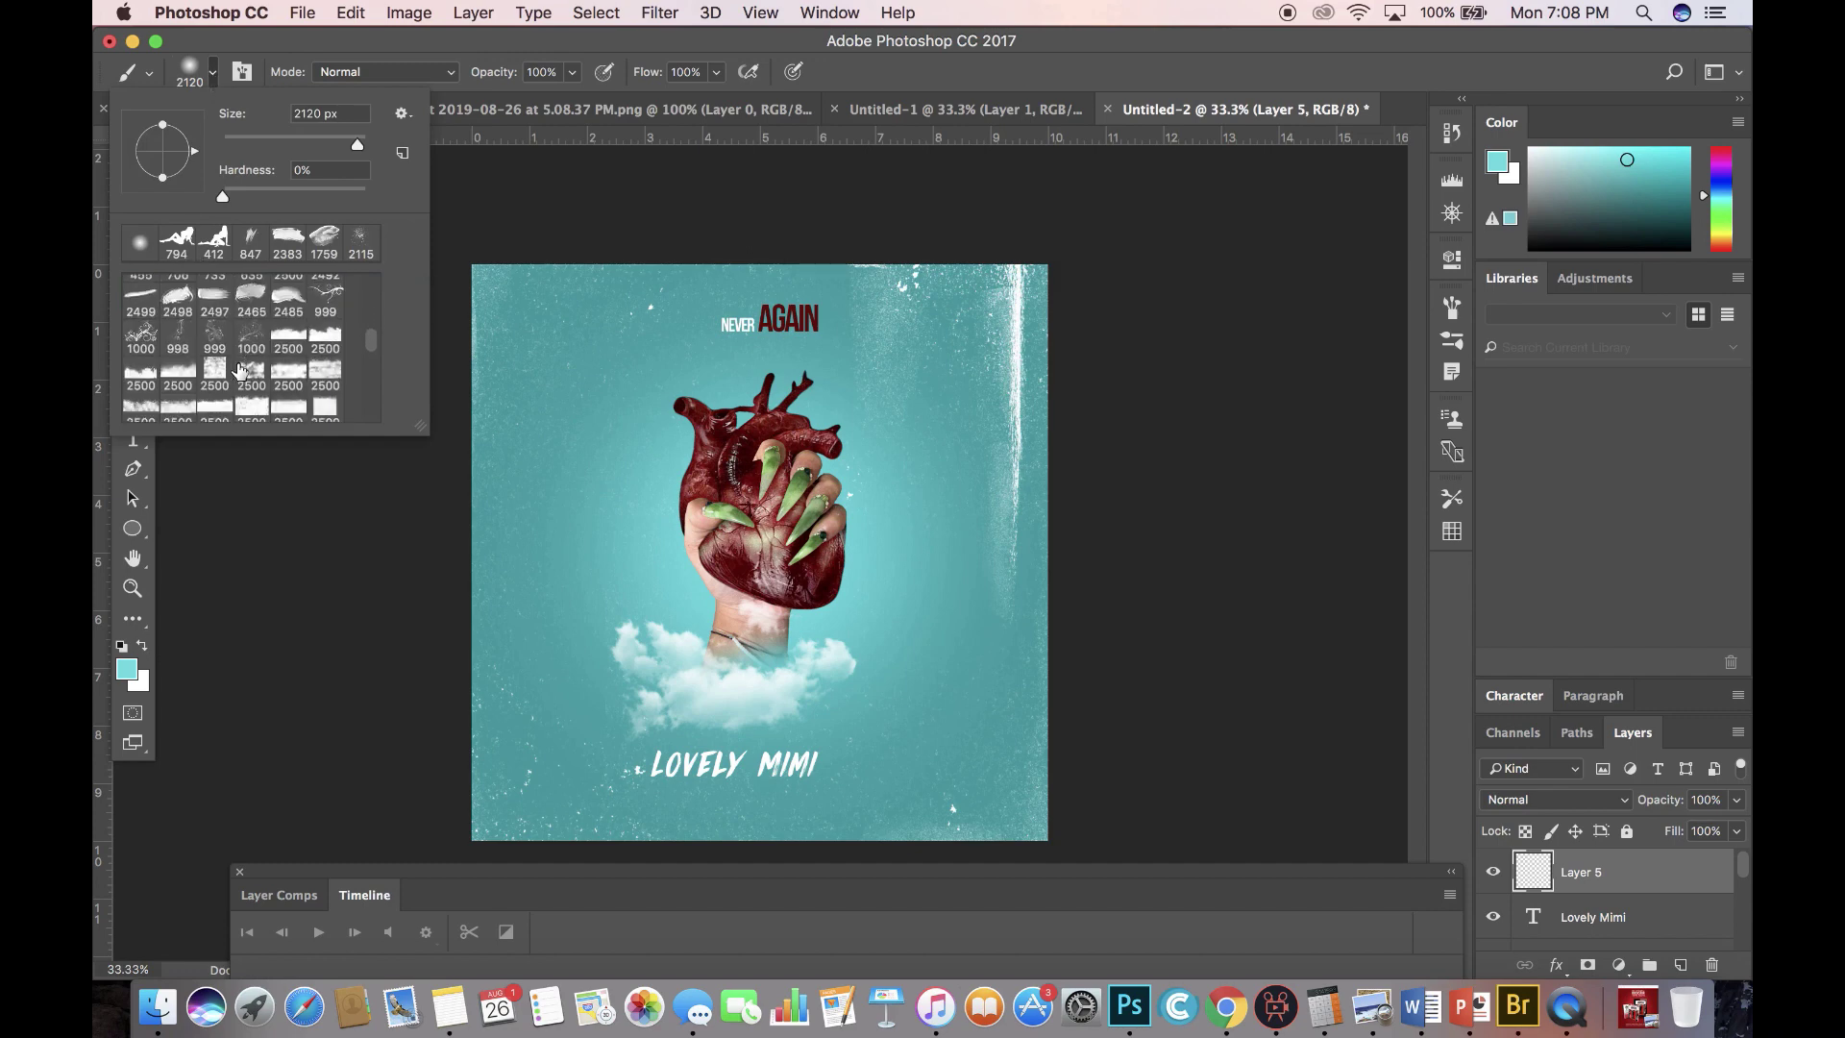
pyautogui.scroll(5, 240, 371)
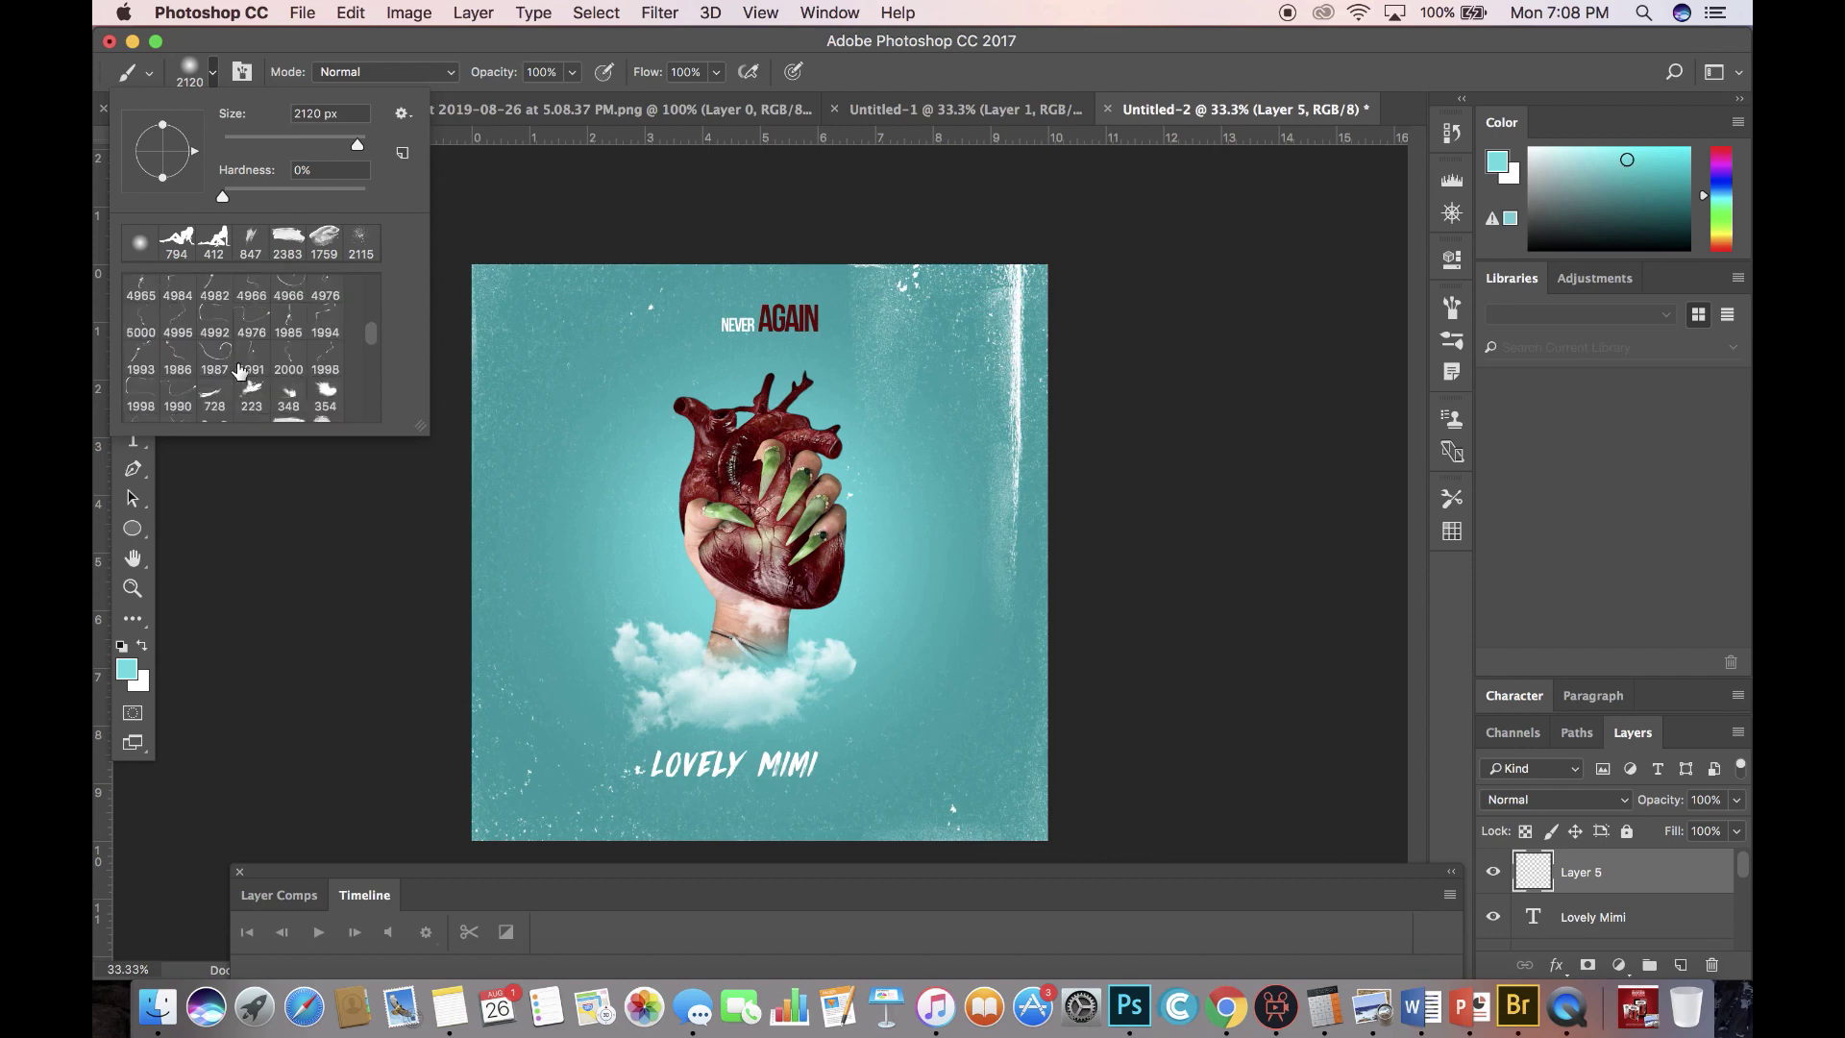
pyautogui.scroll(1, 239, 371)
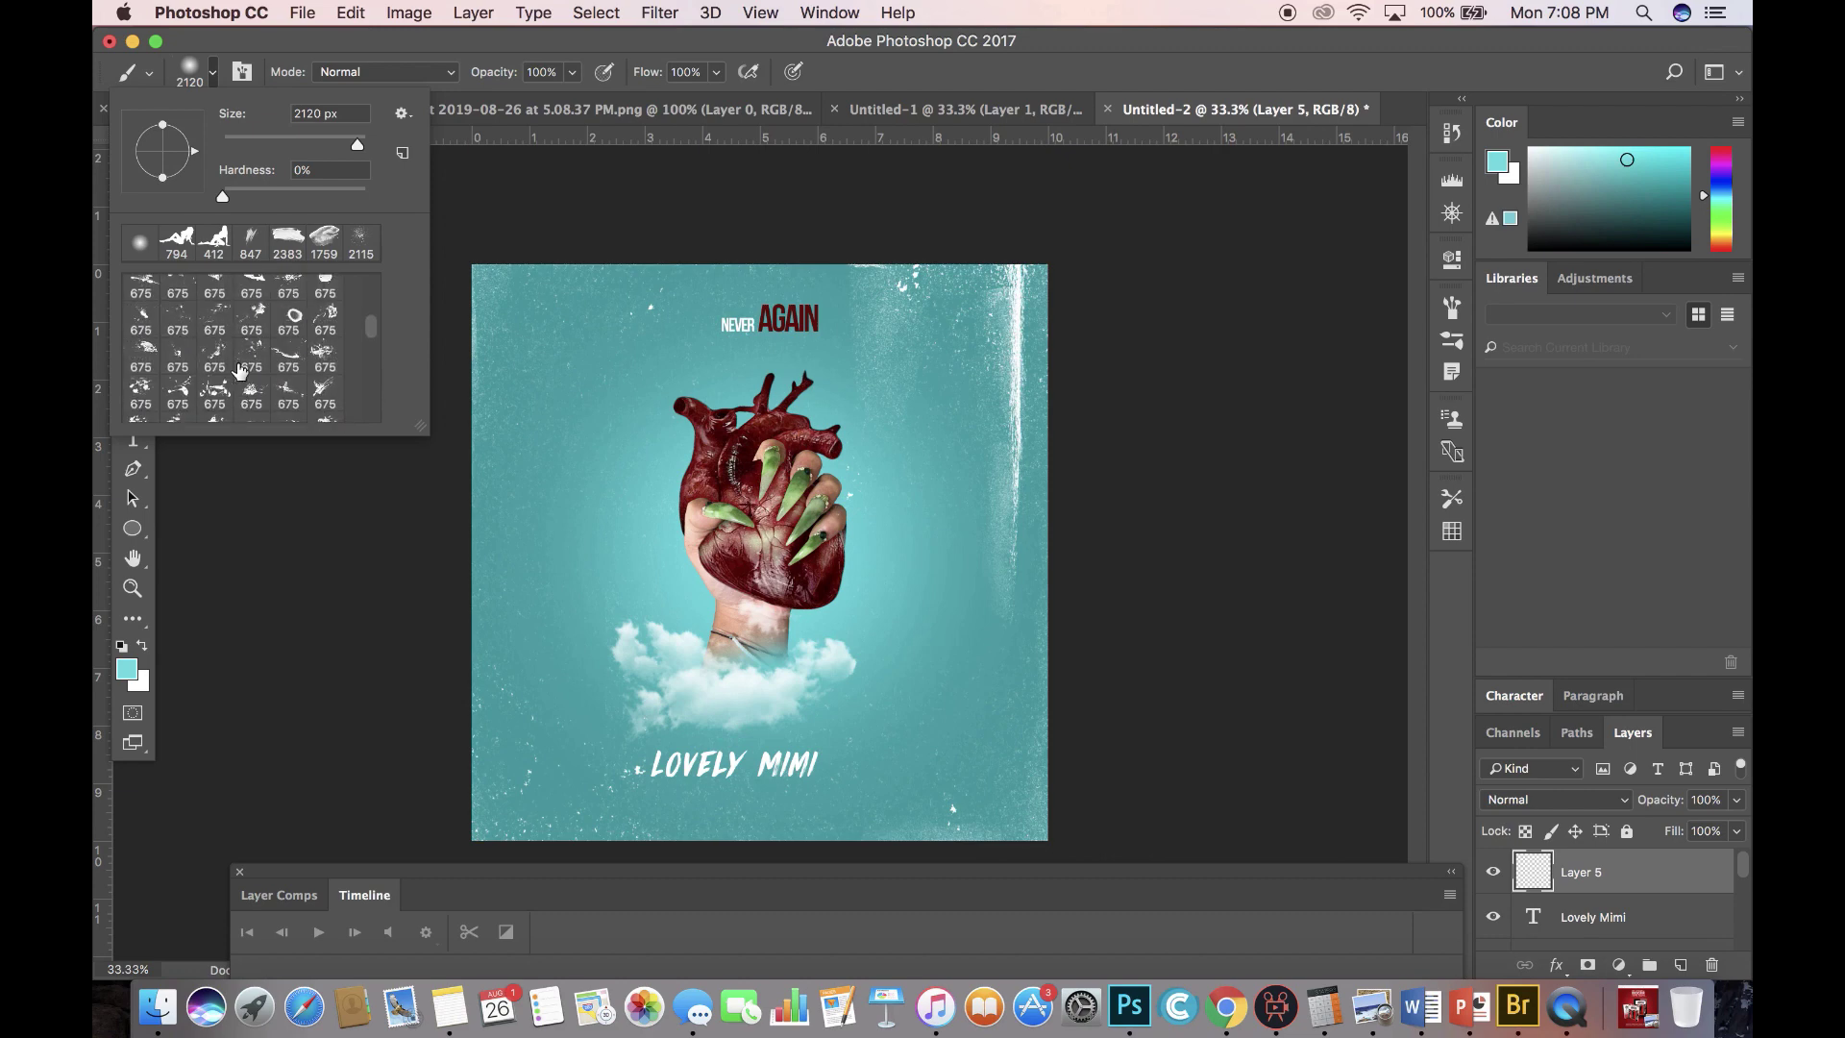
pyautogui.scroll(5, 239, 371)
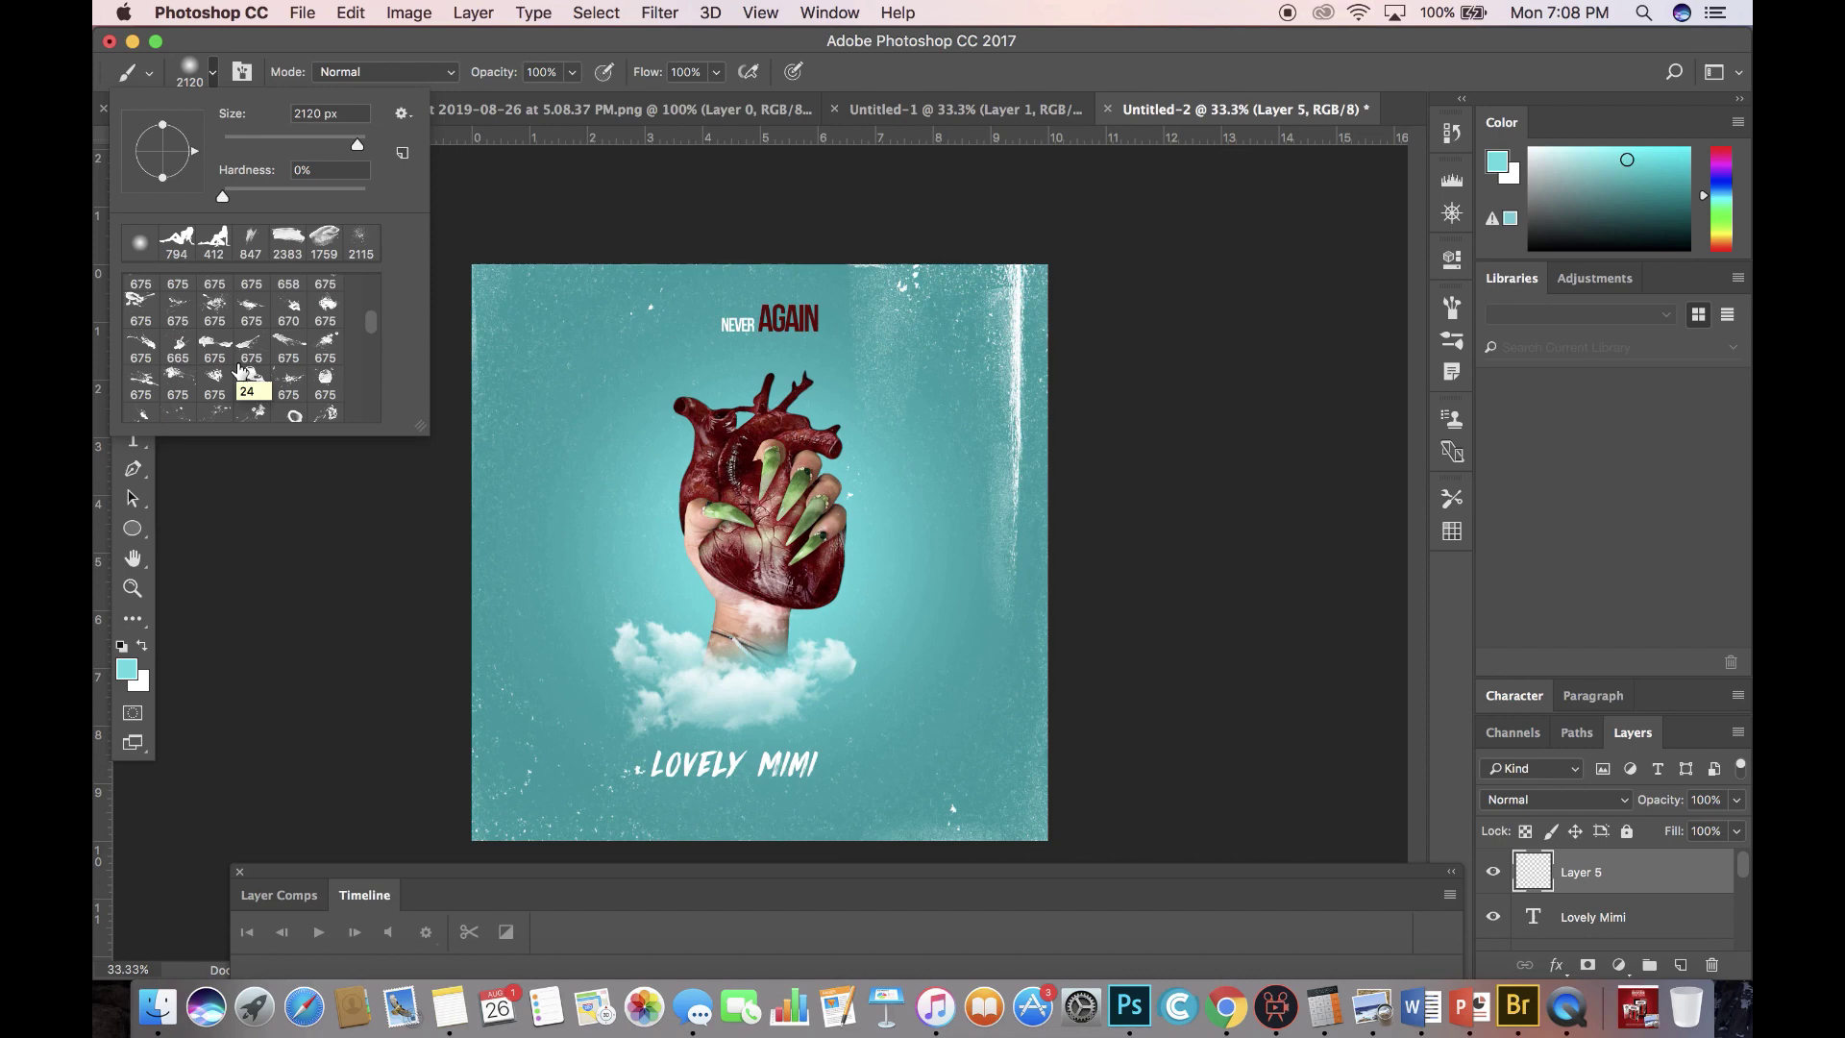
pyautogui.scroll(-5, 239, 371)
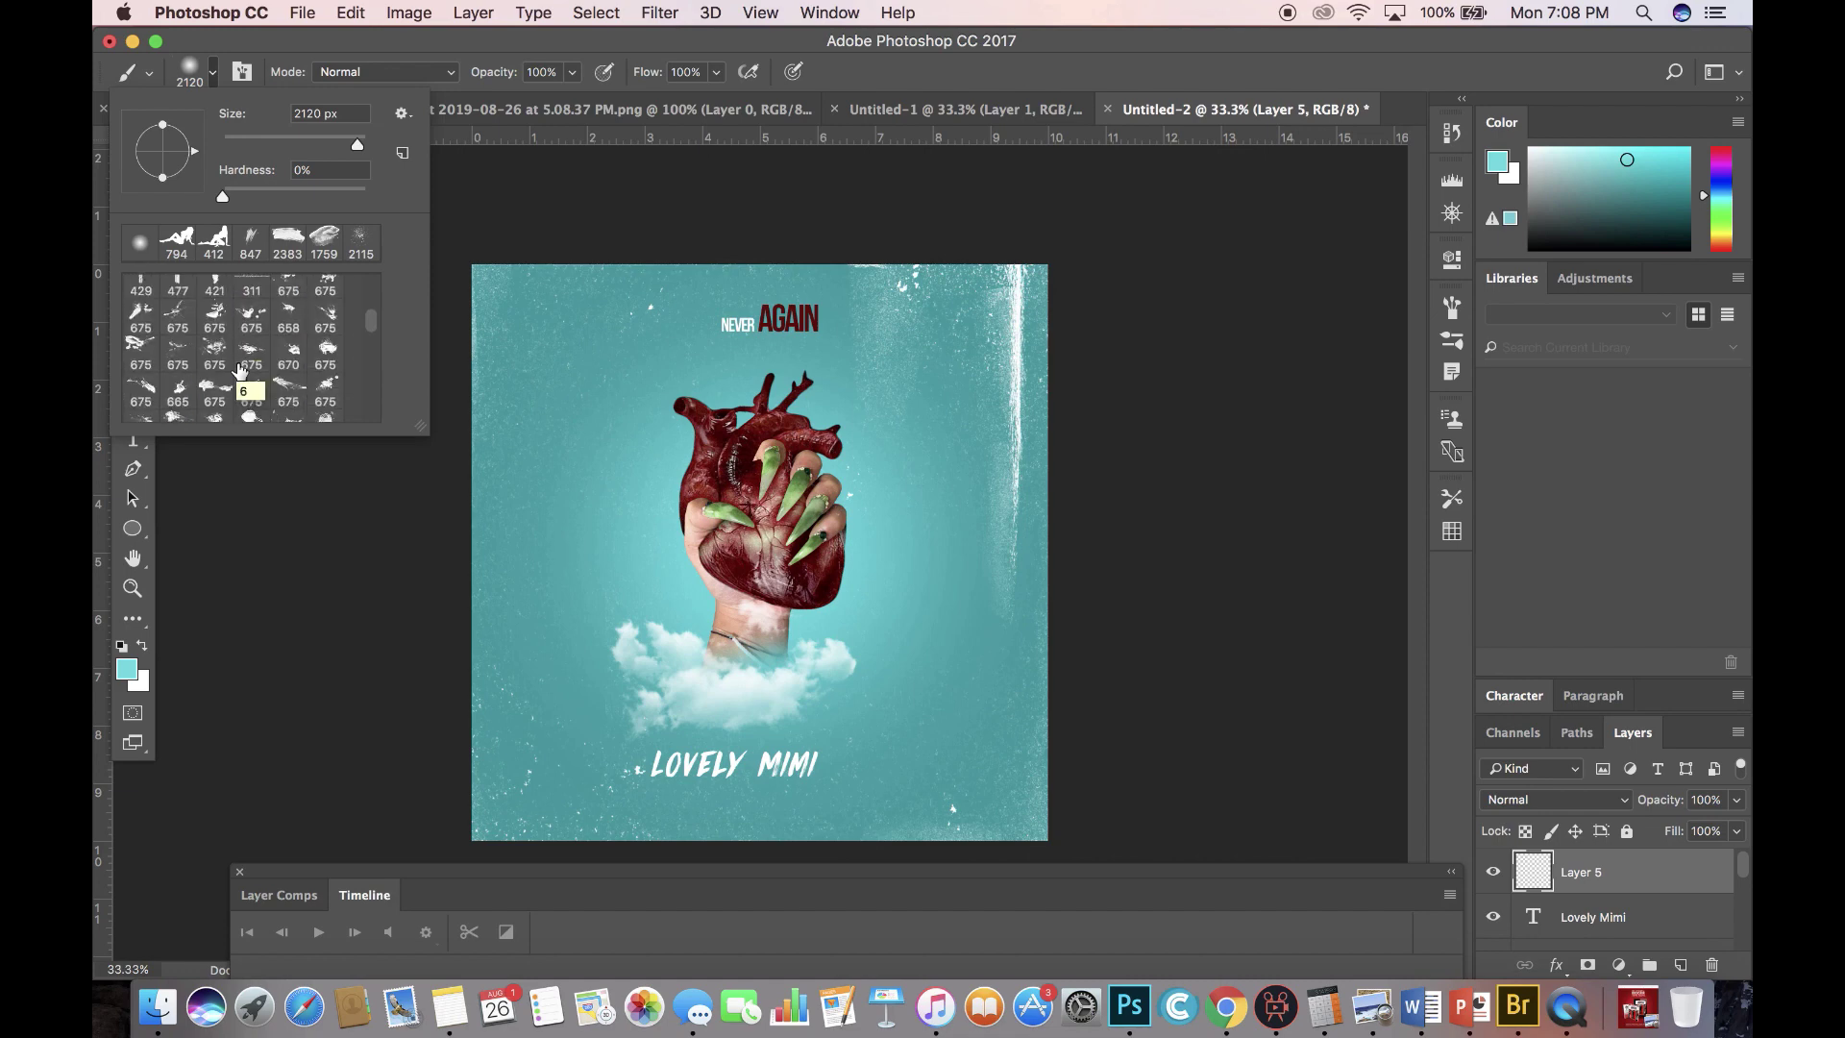
pyautogui.scroll(-6, 239, 371)
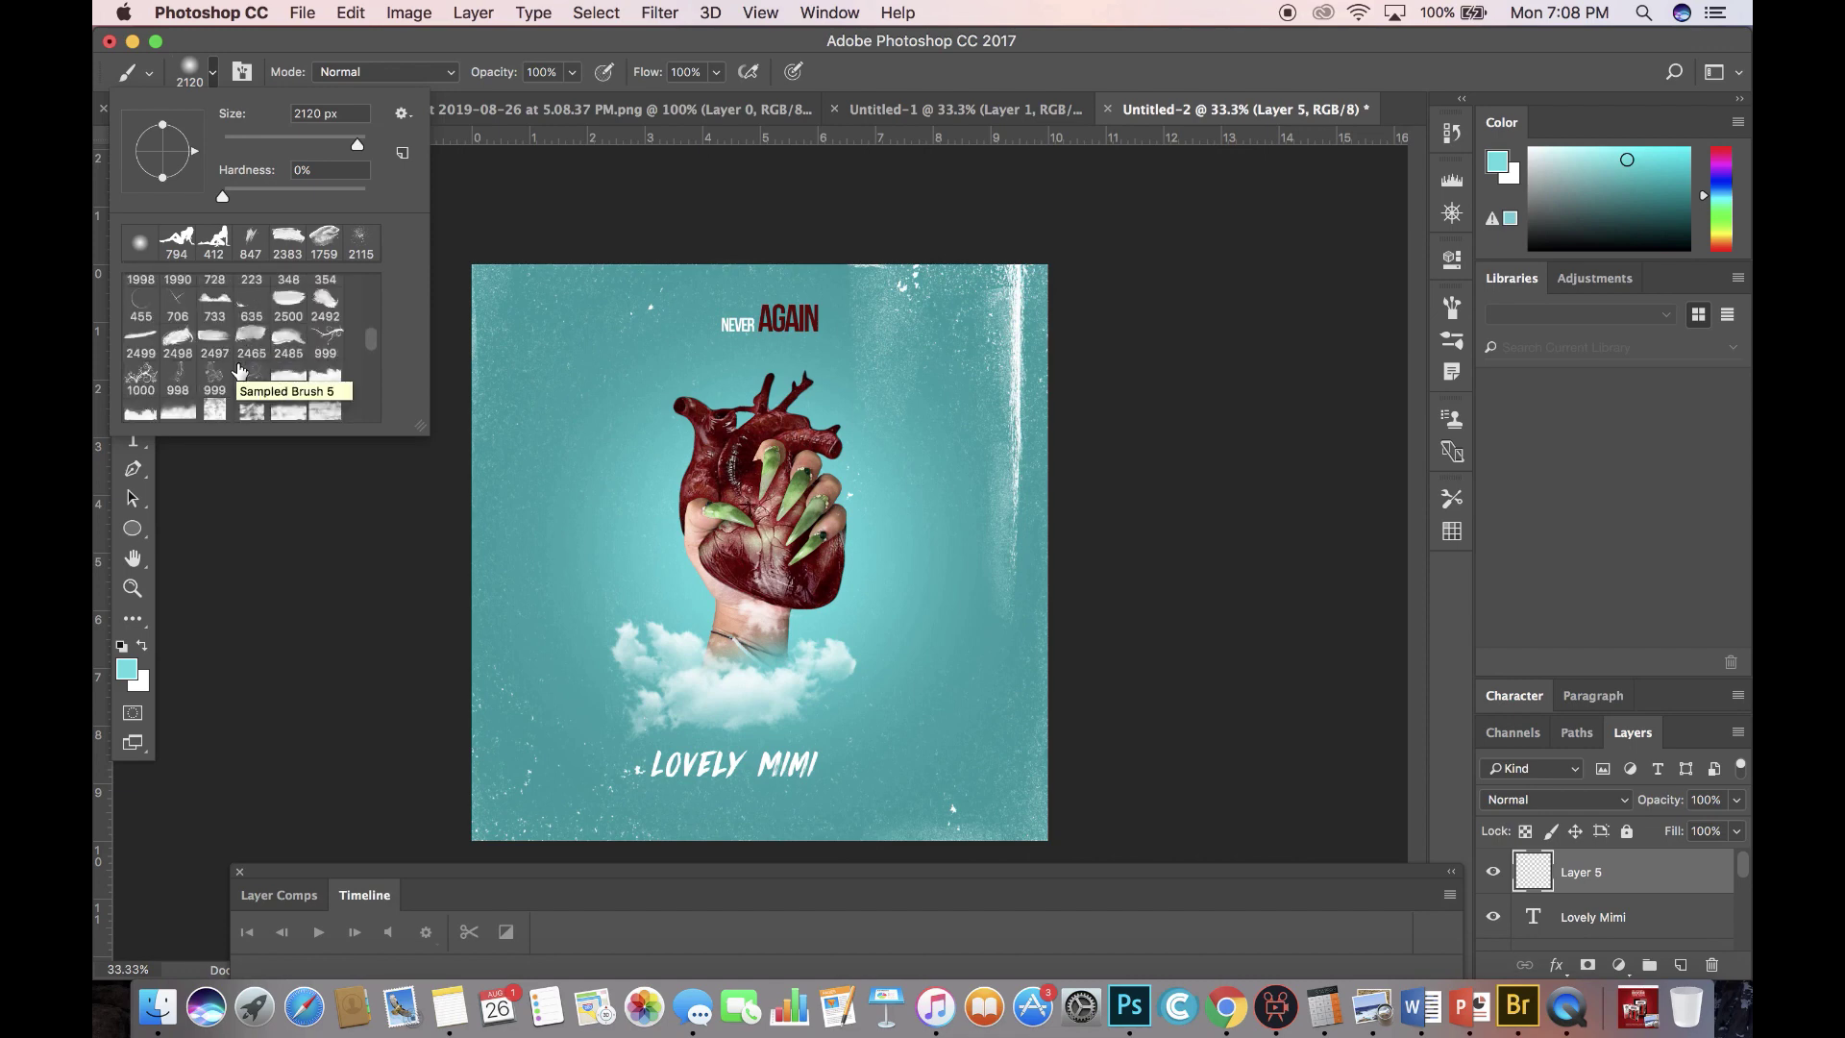
pyautogui.scroll(-4, 239, 371)
pyautogui.scroll(-5, 240, 371)
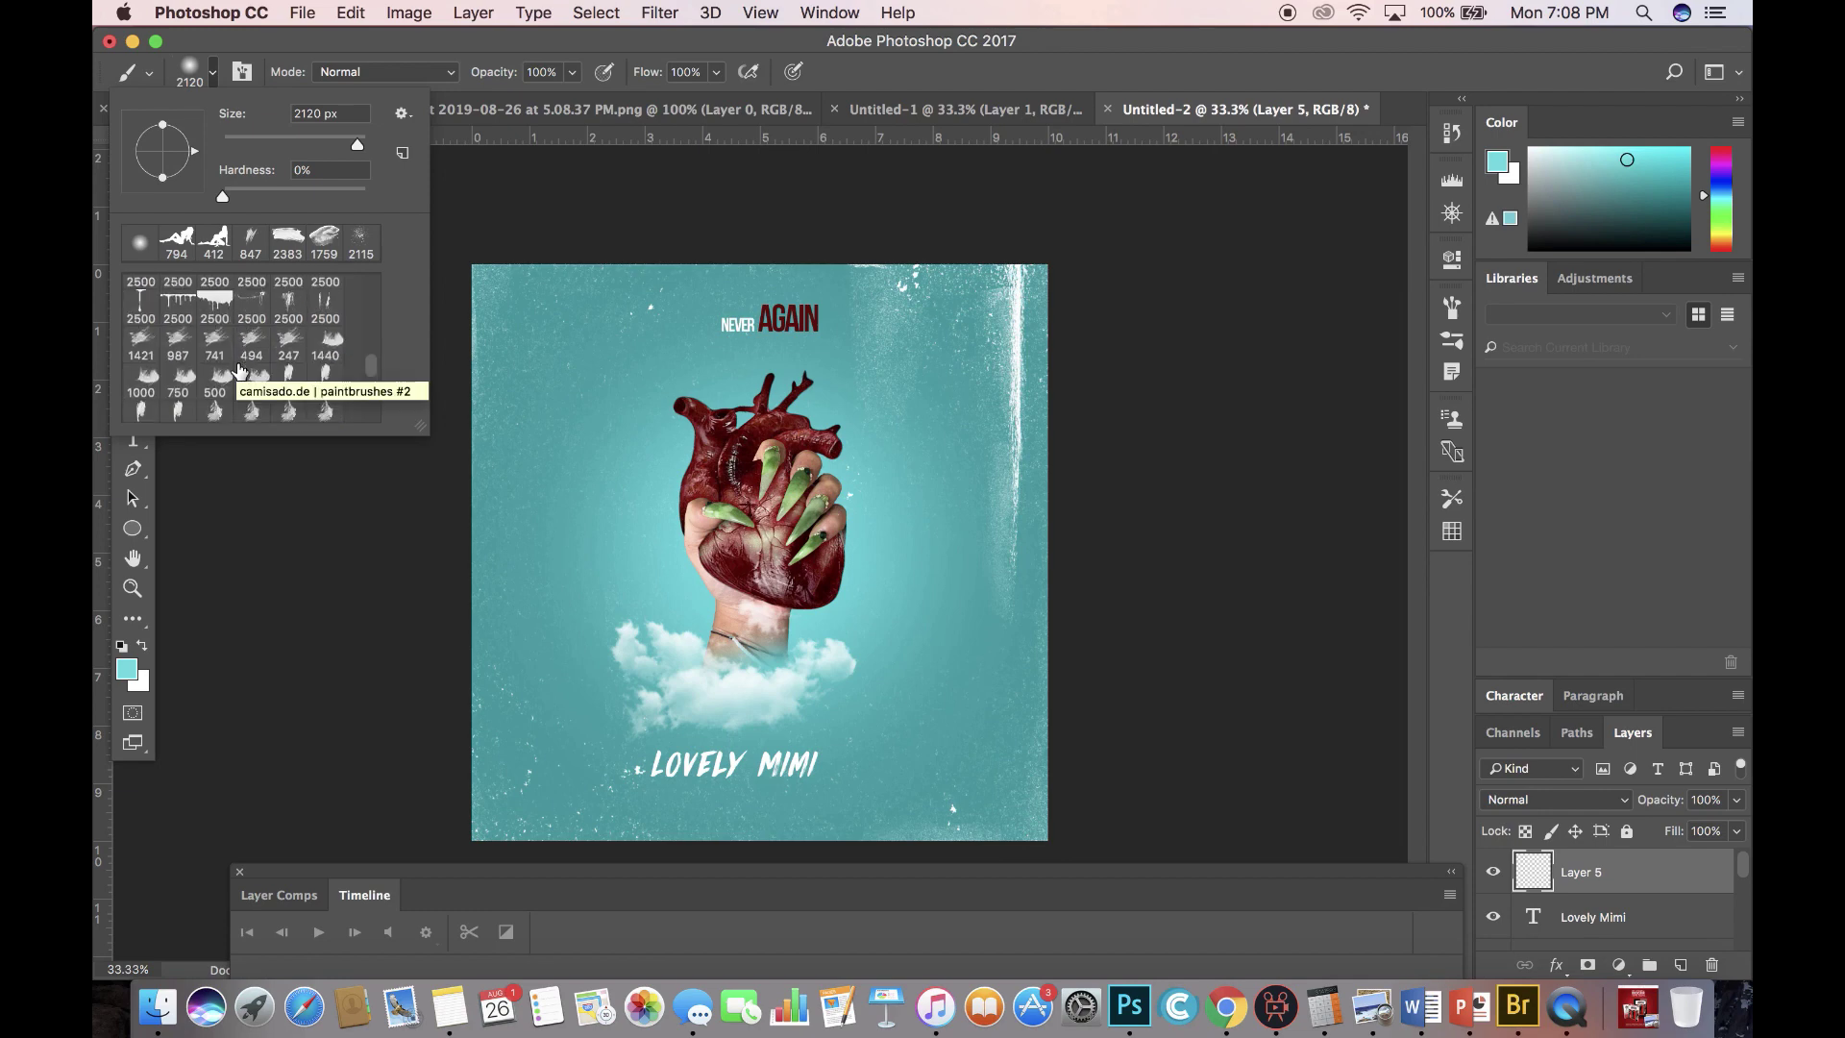
pyautogui.click(143, 301)
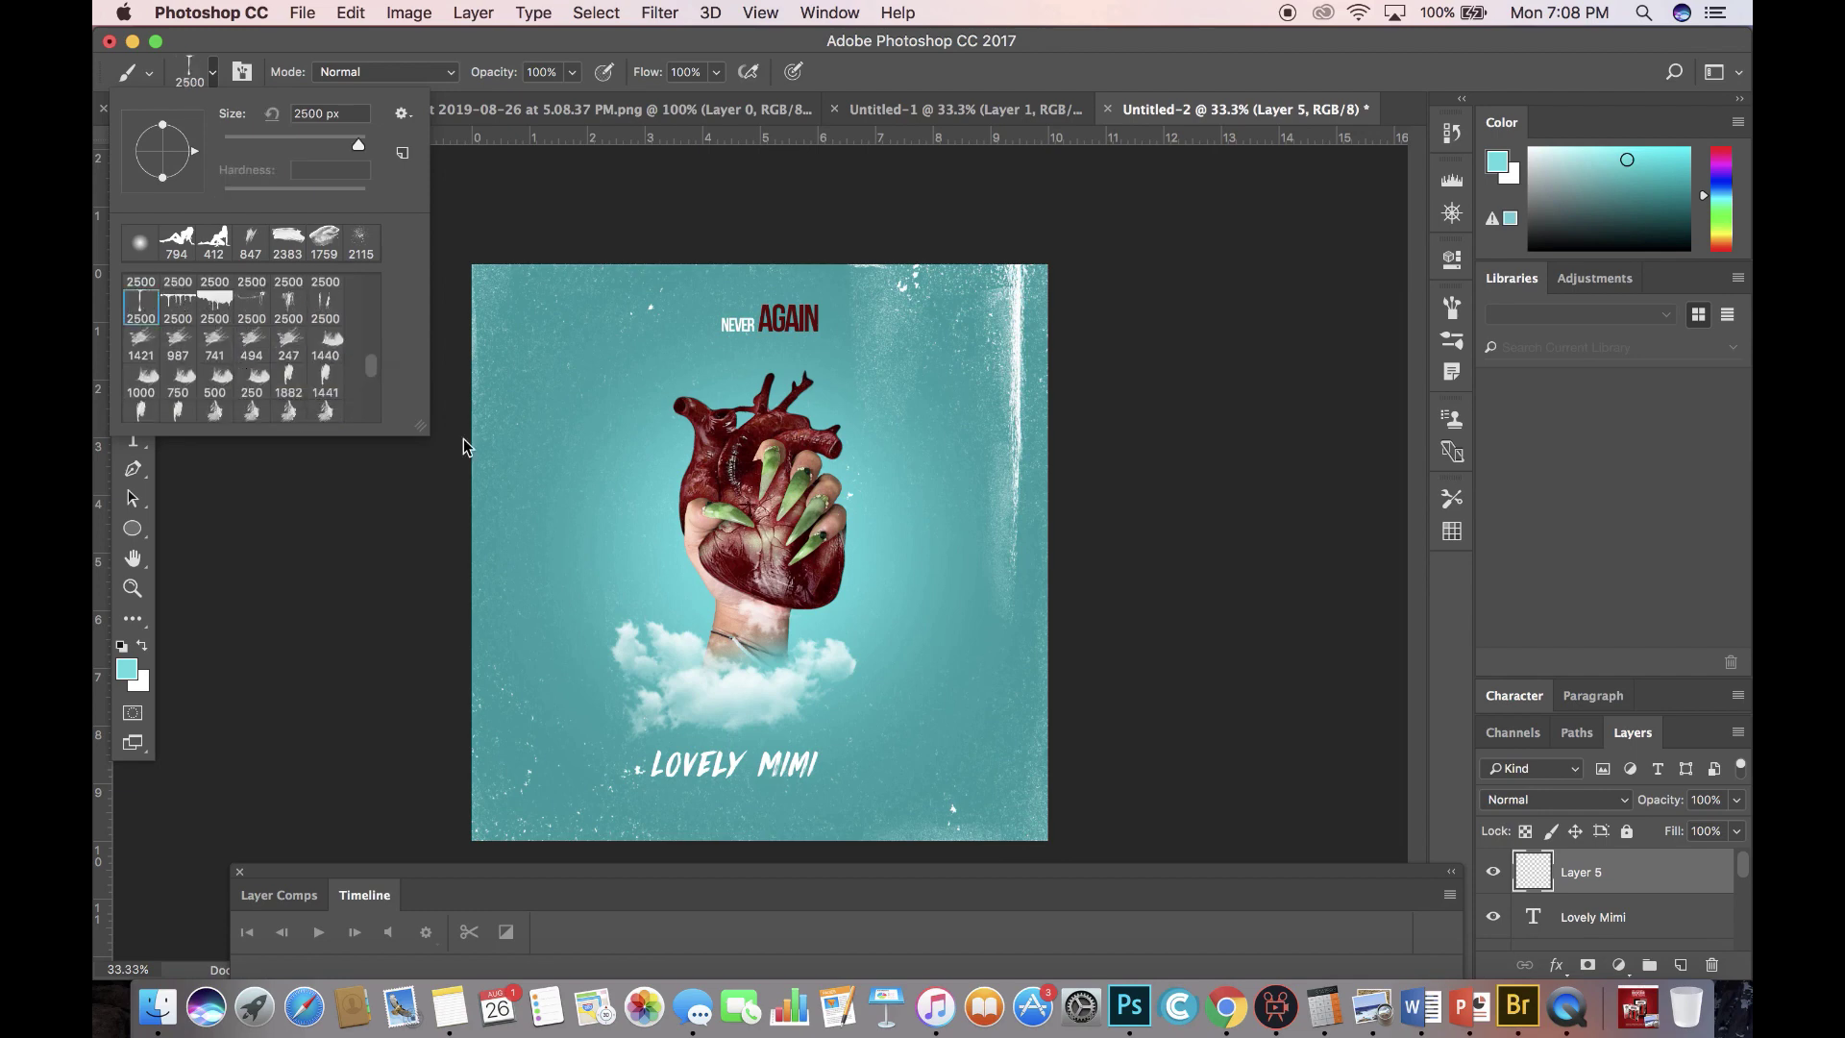
pyautogui.click(313, 135)
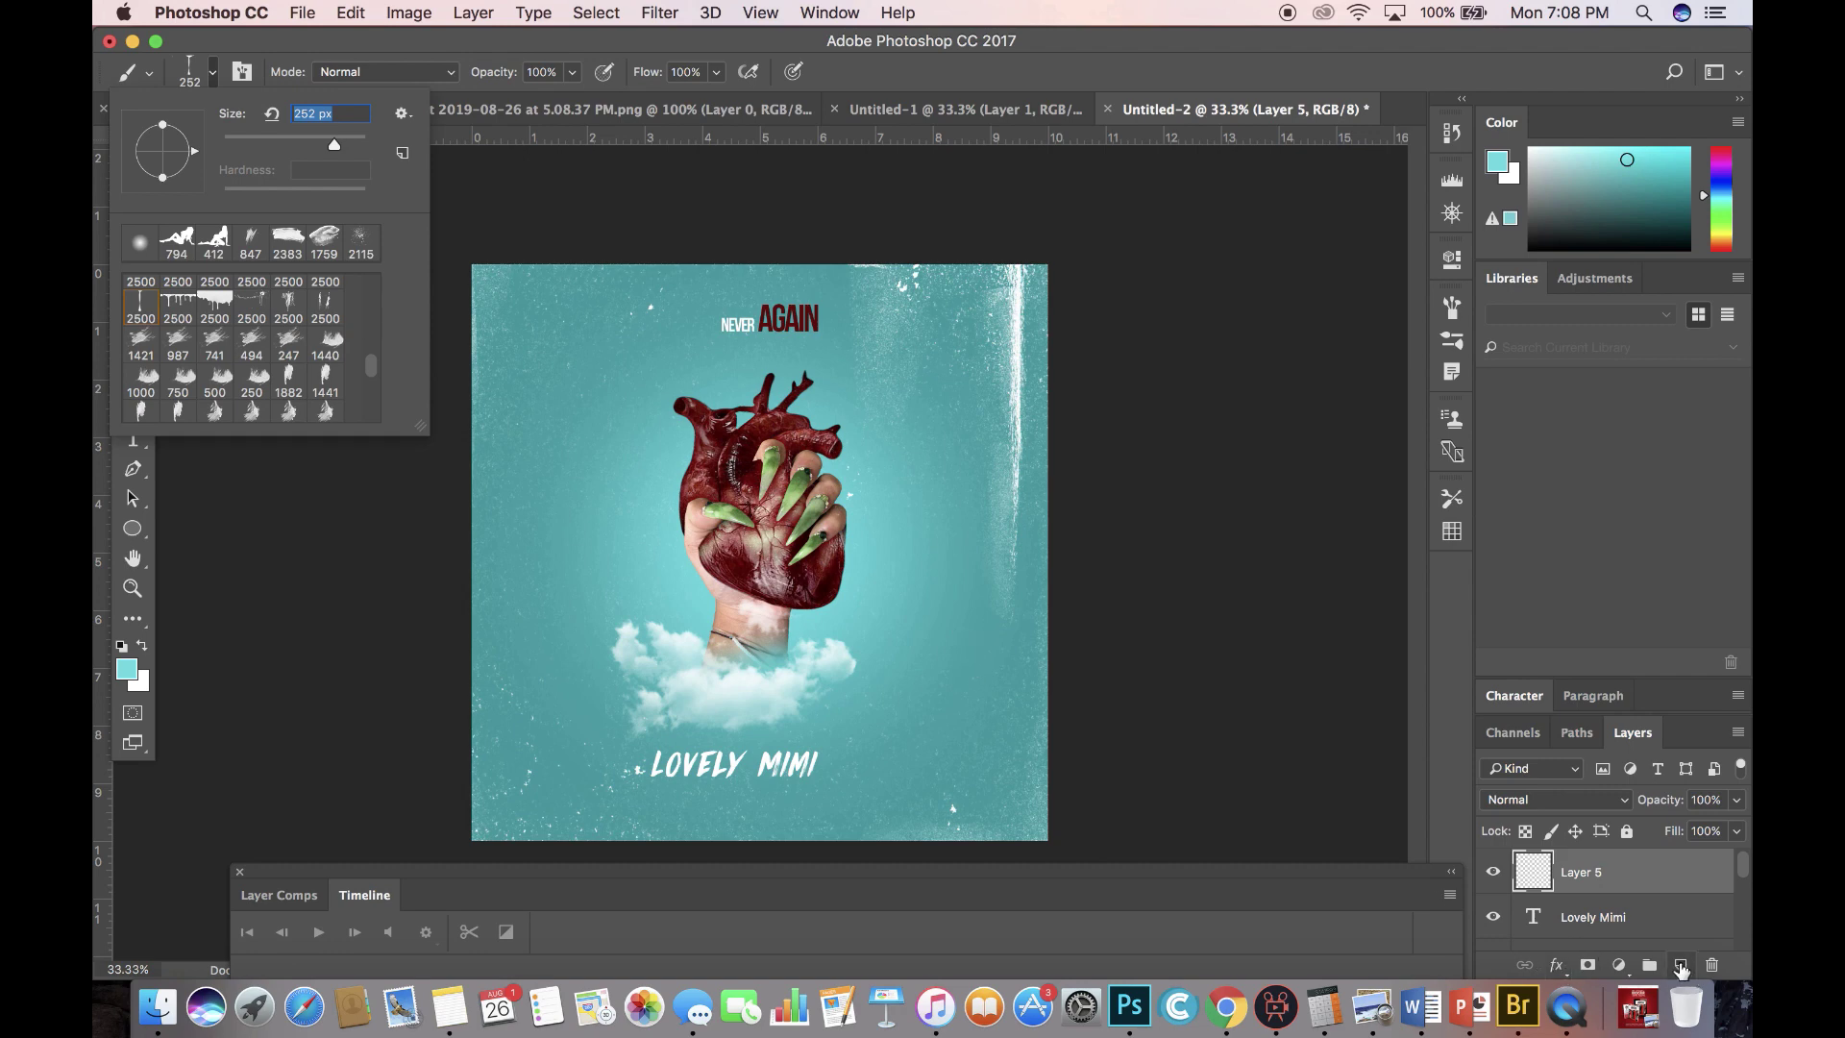
# On another new layer, stamp one drip under the heart's lower edge in a dark red based on the colour of AGAIN.
pyautogui.click(1680, 964)
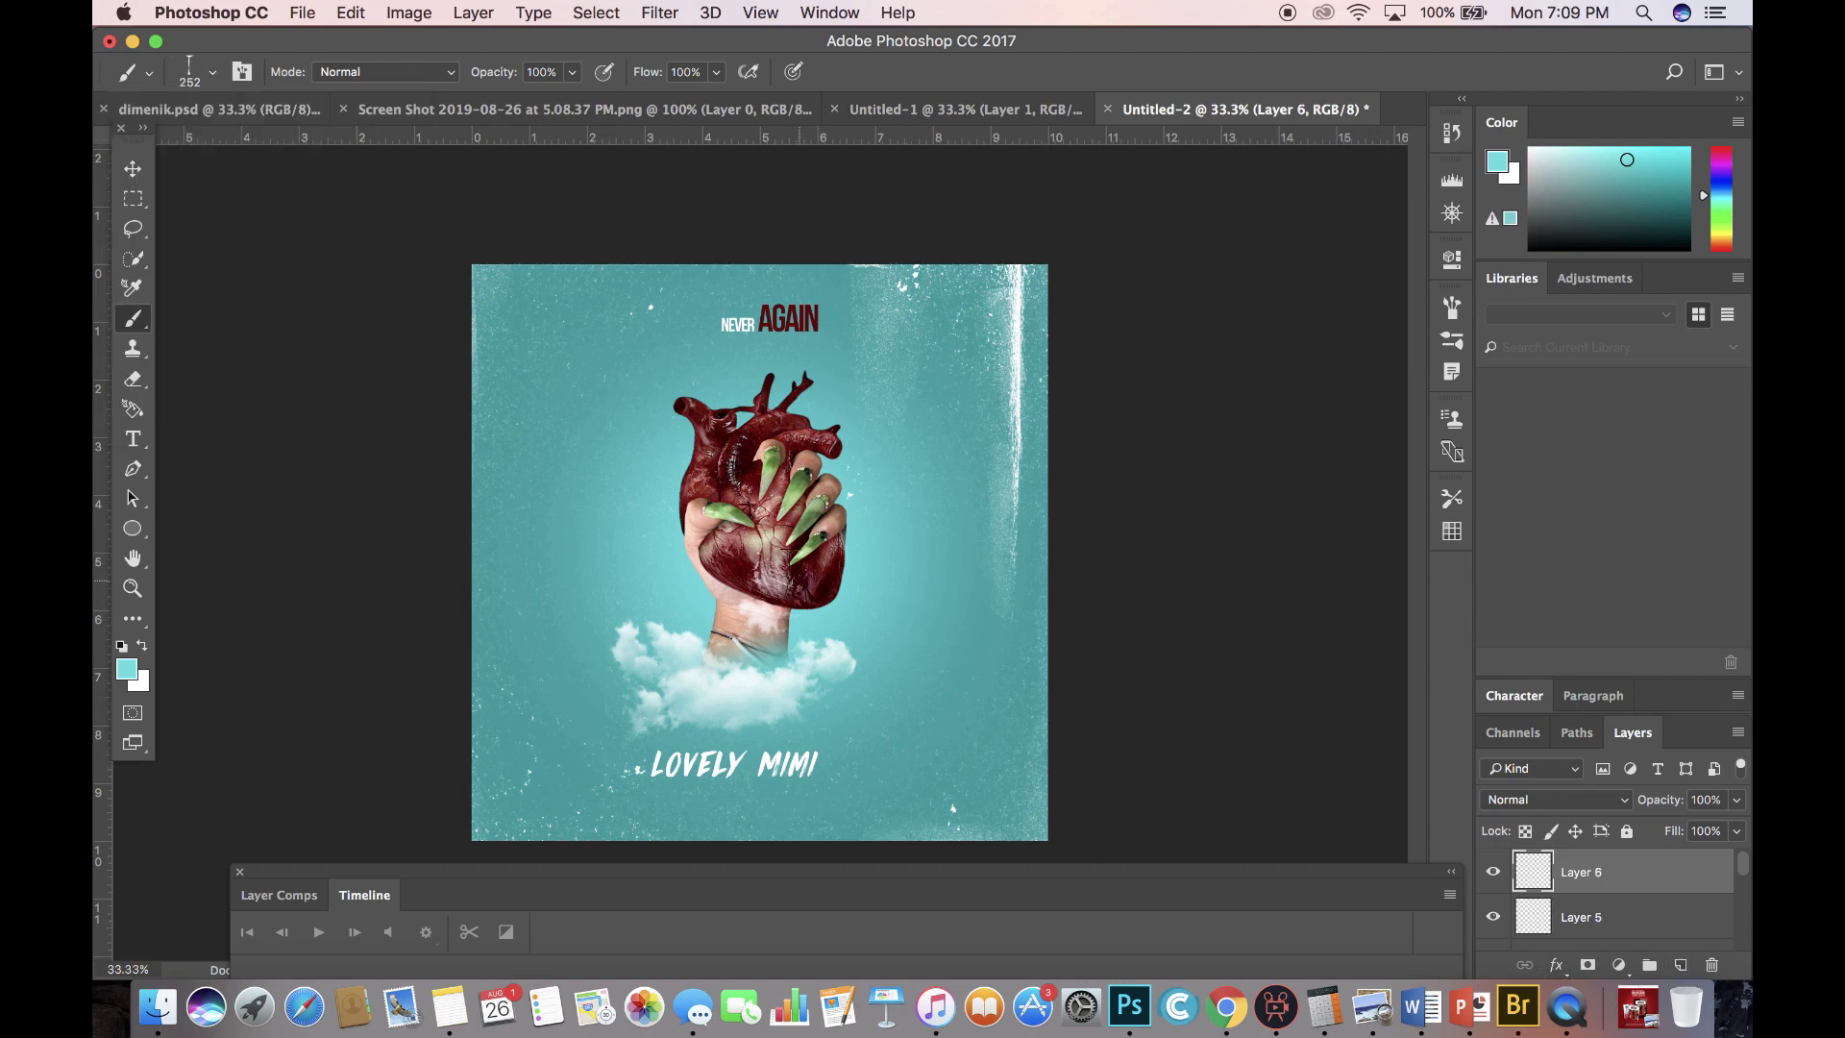
pyautogui.click(126, 670)
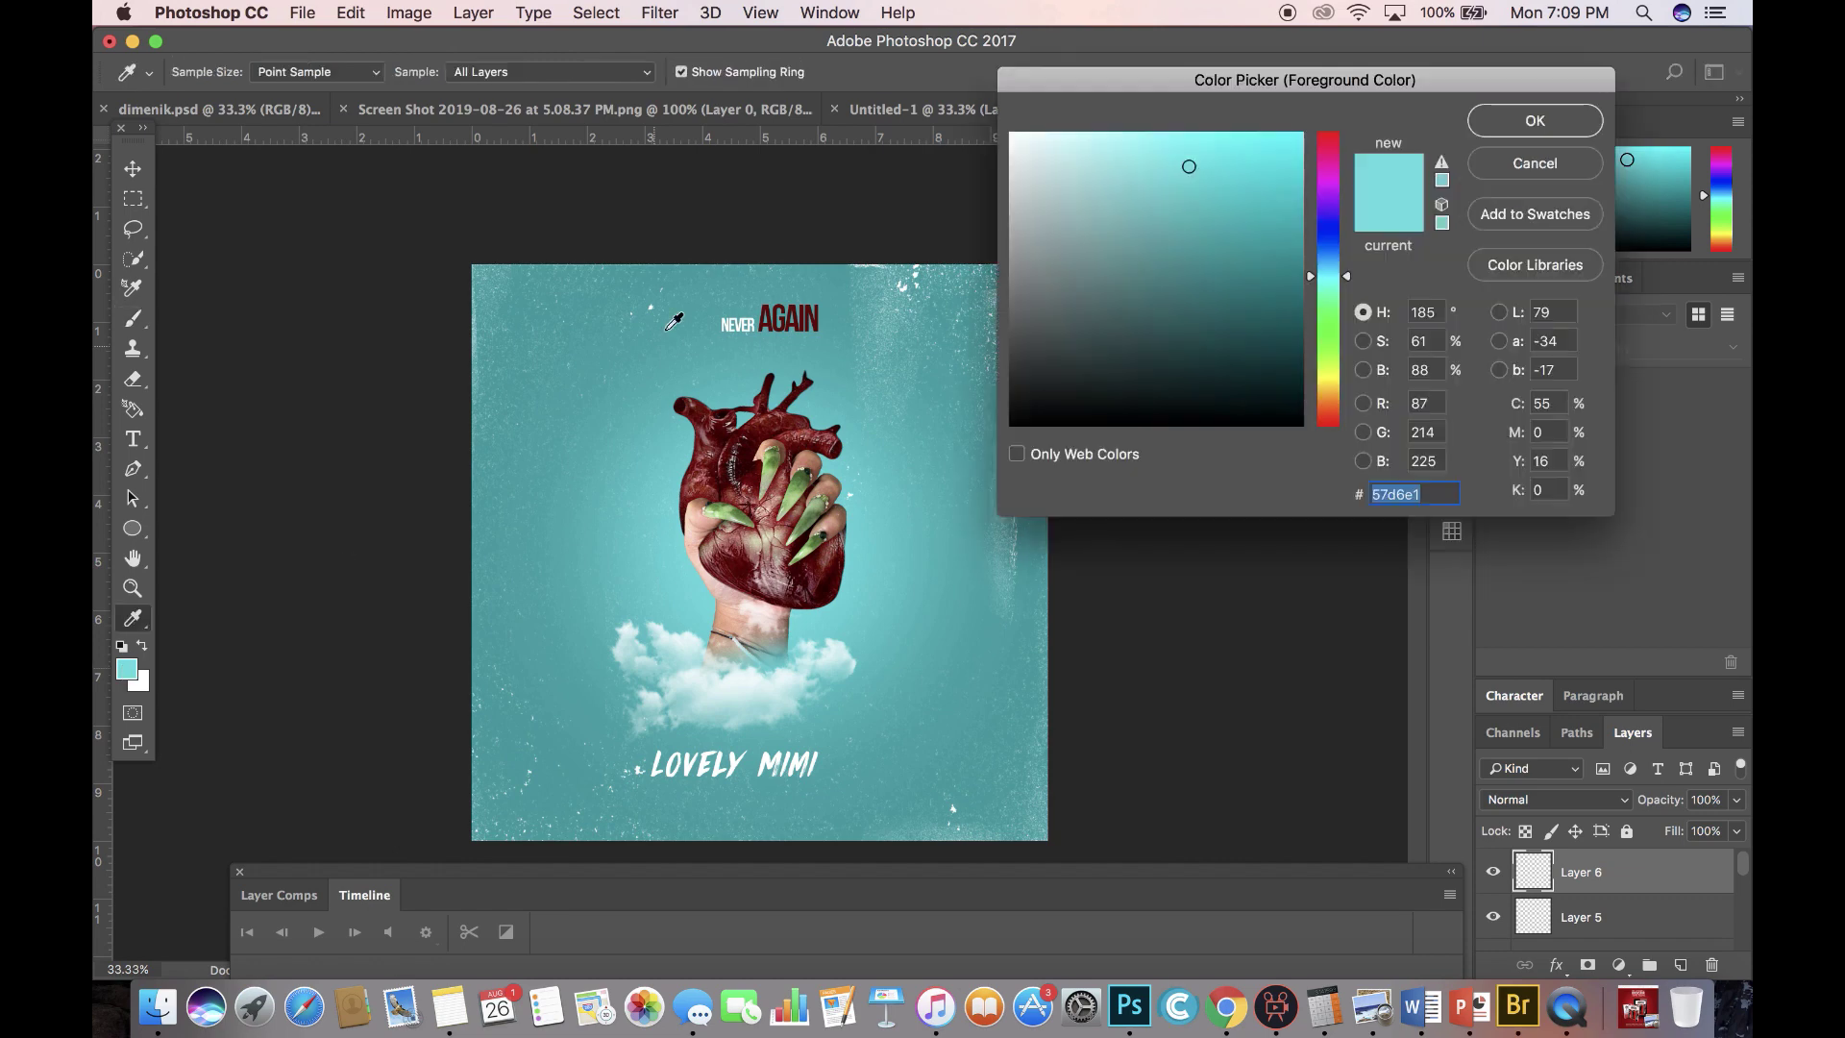
pyautogui.click(817, 296)
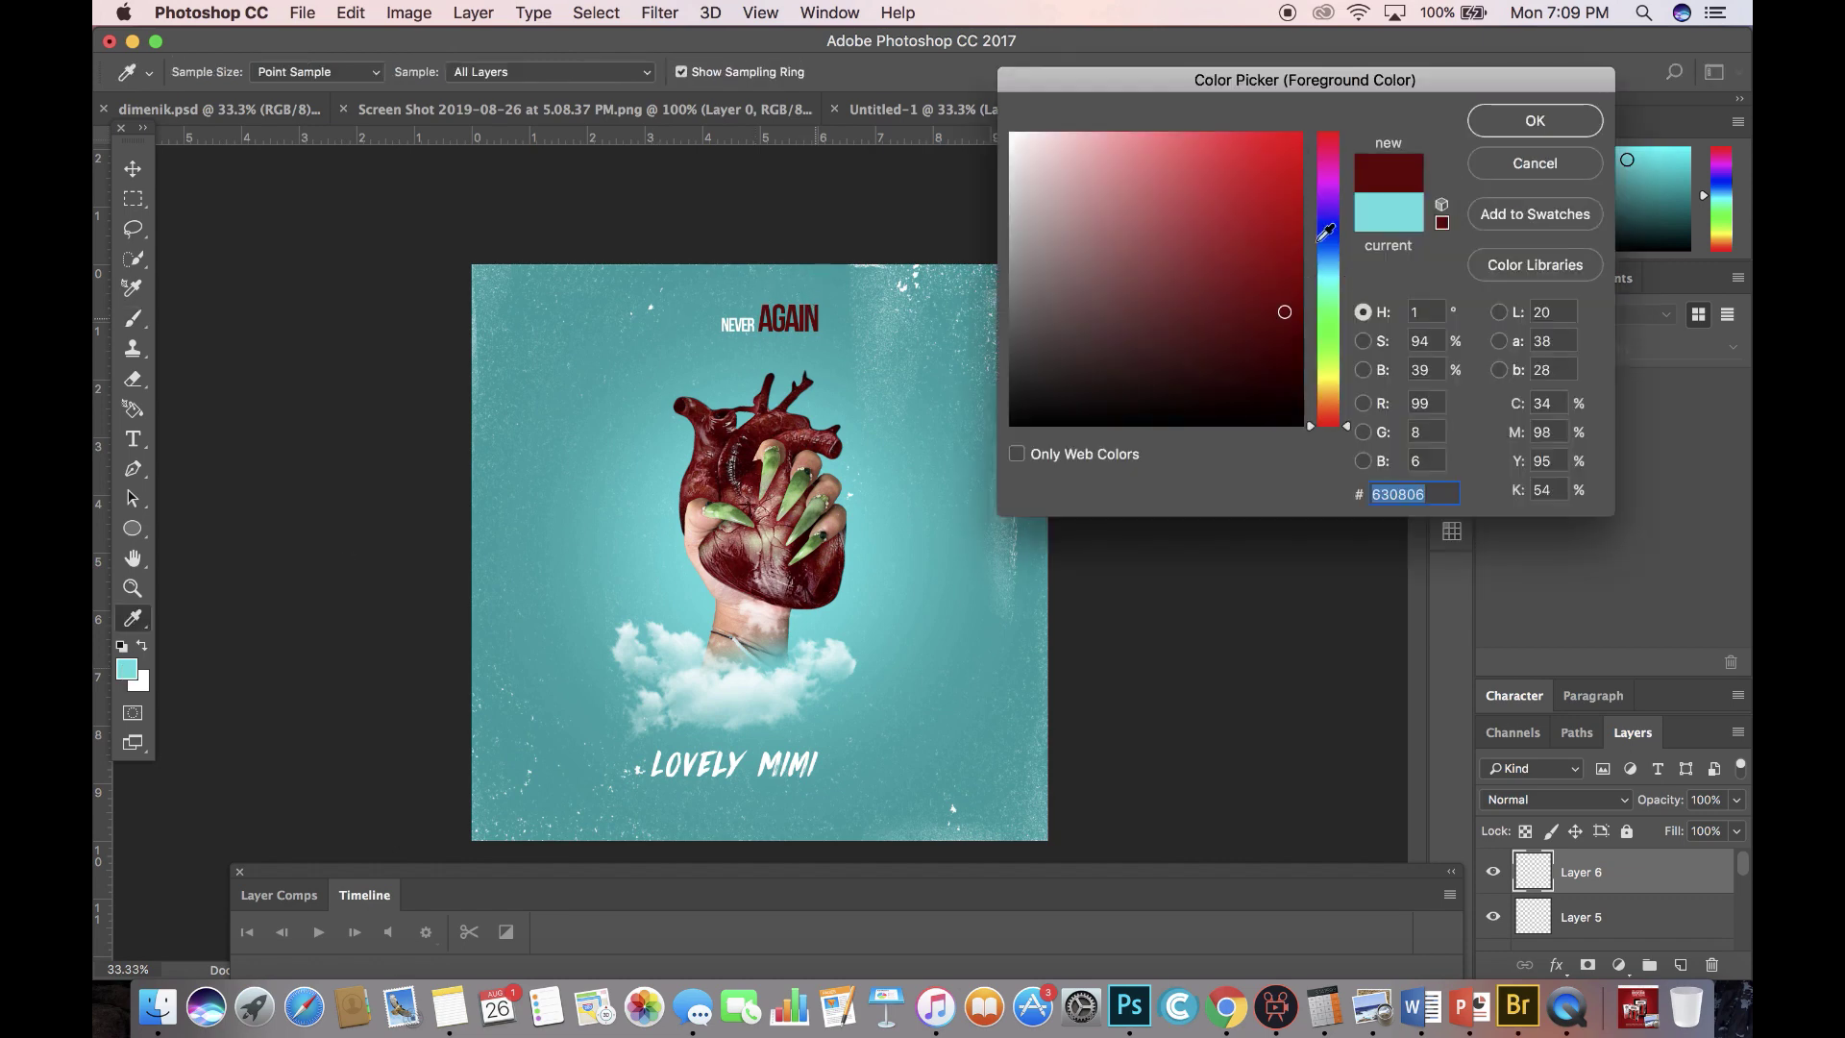
pyautogui.click(1286, 299)
pyautogui.click(1504, 122)
pyautogui.click(809, 632)
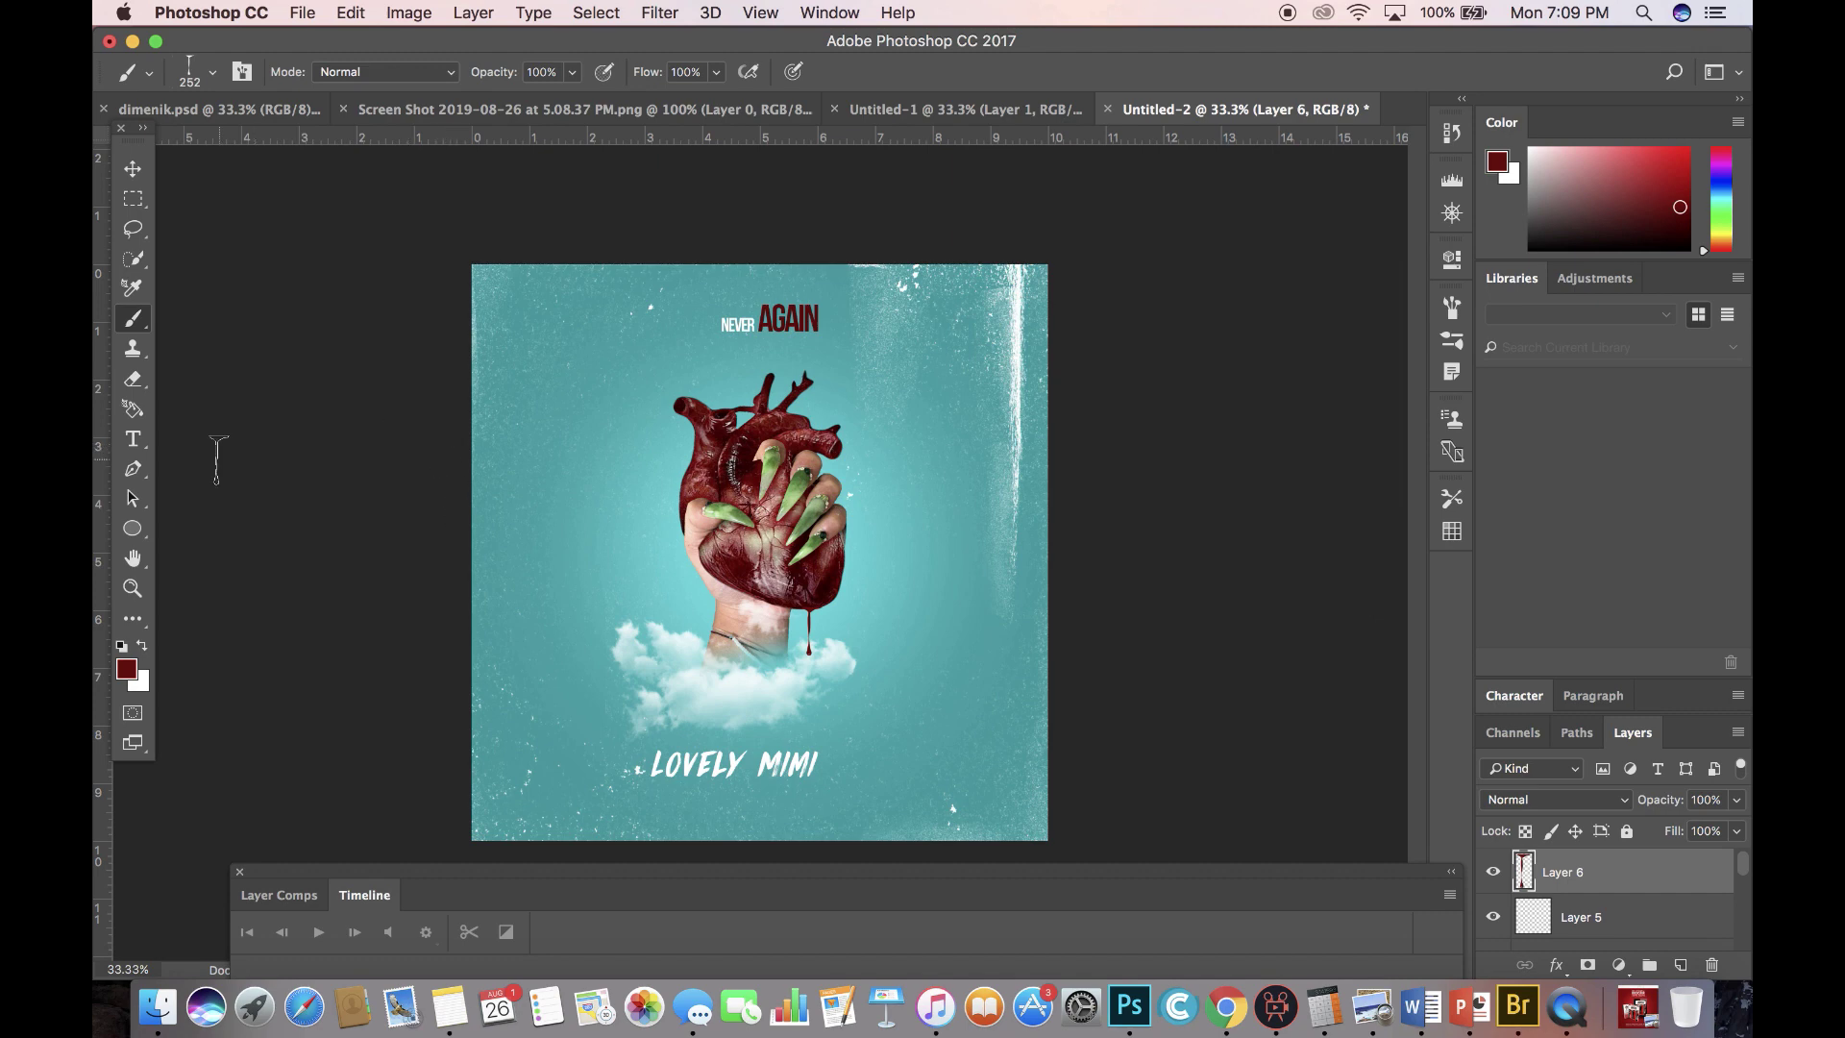
# Give the drip layer a Color Overlay in dark red #330001, sampled from the lower part of the heart.
pyautogui.click(131, 171)
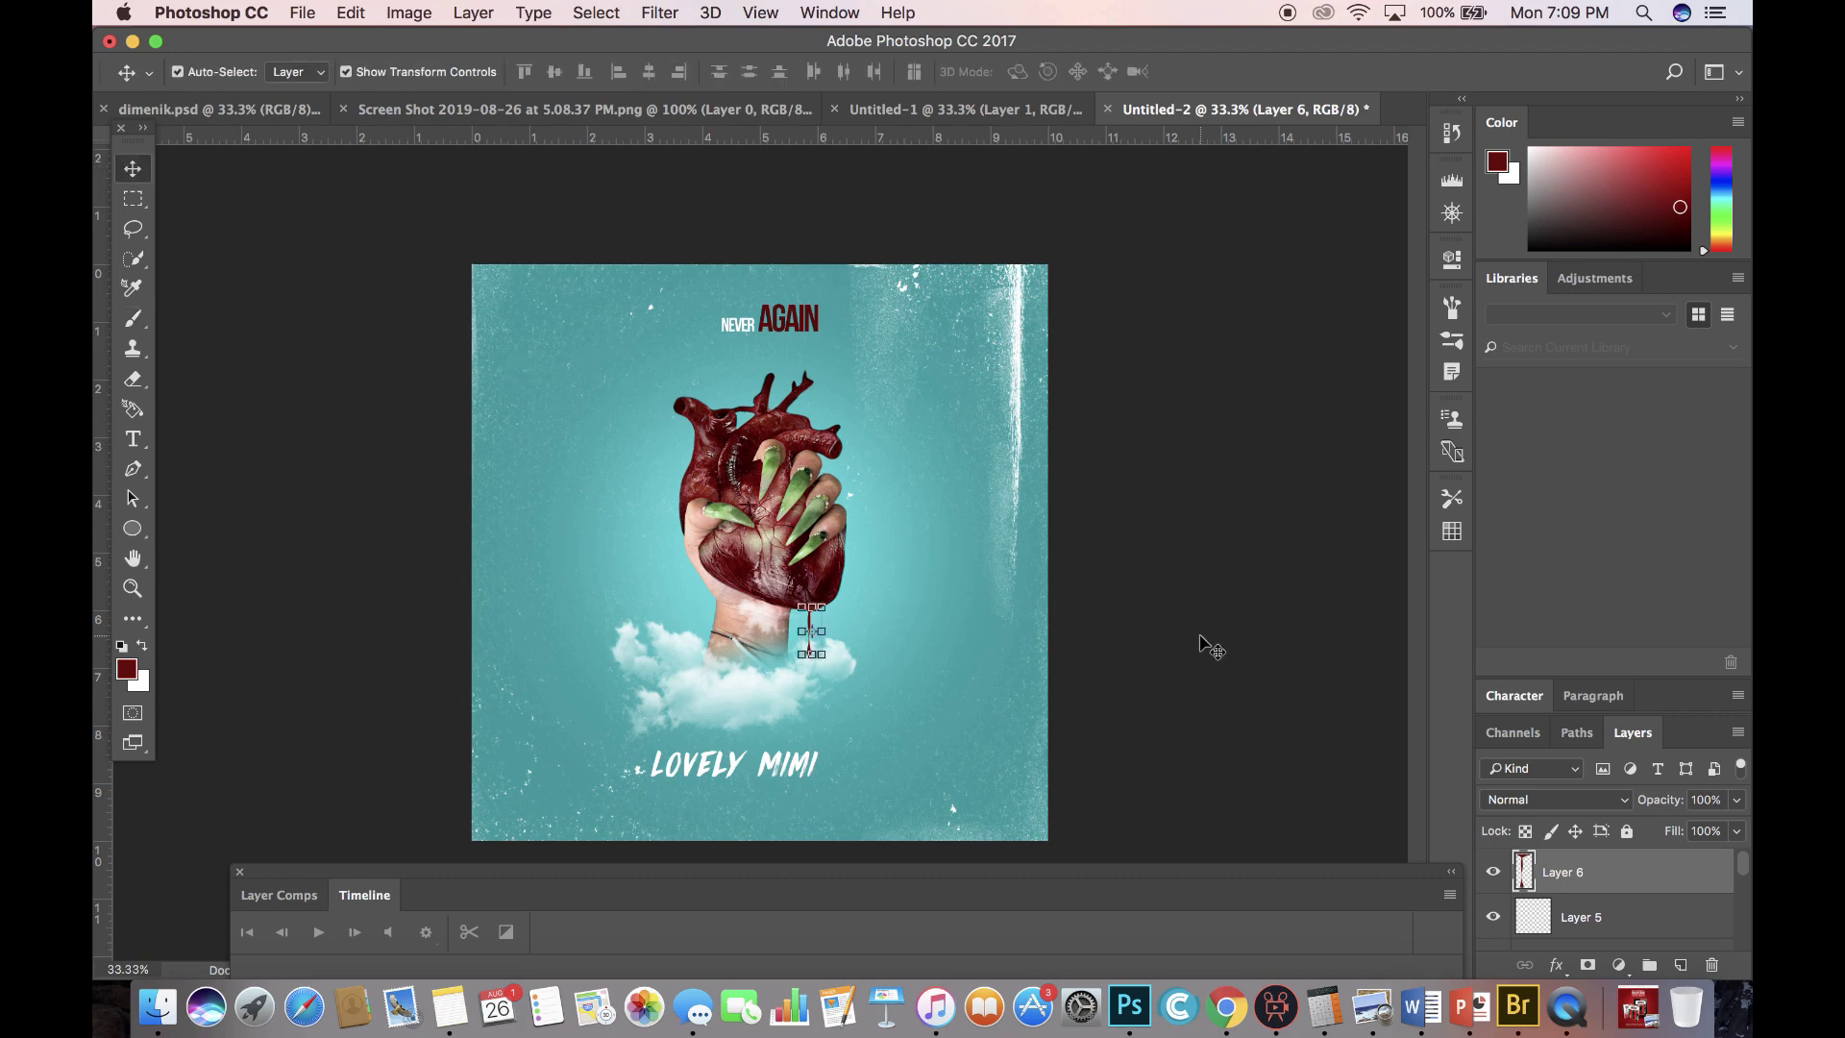
pyautogui.doubleClick(1601, 881)
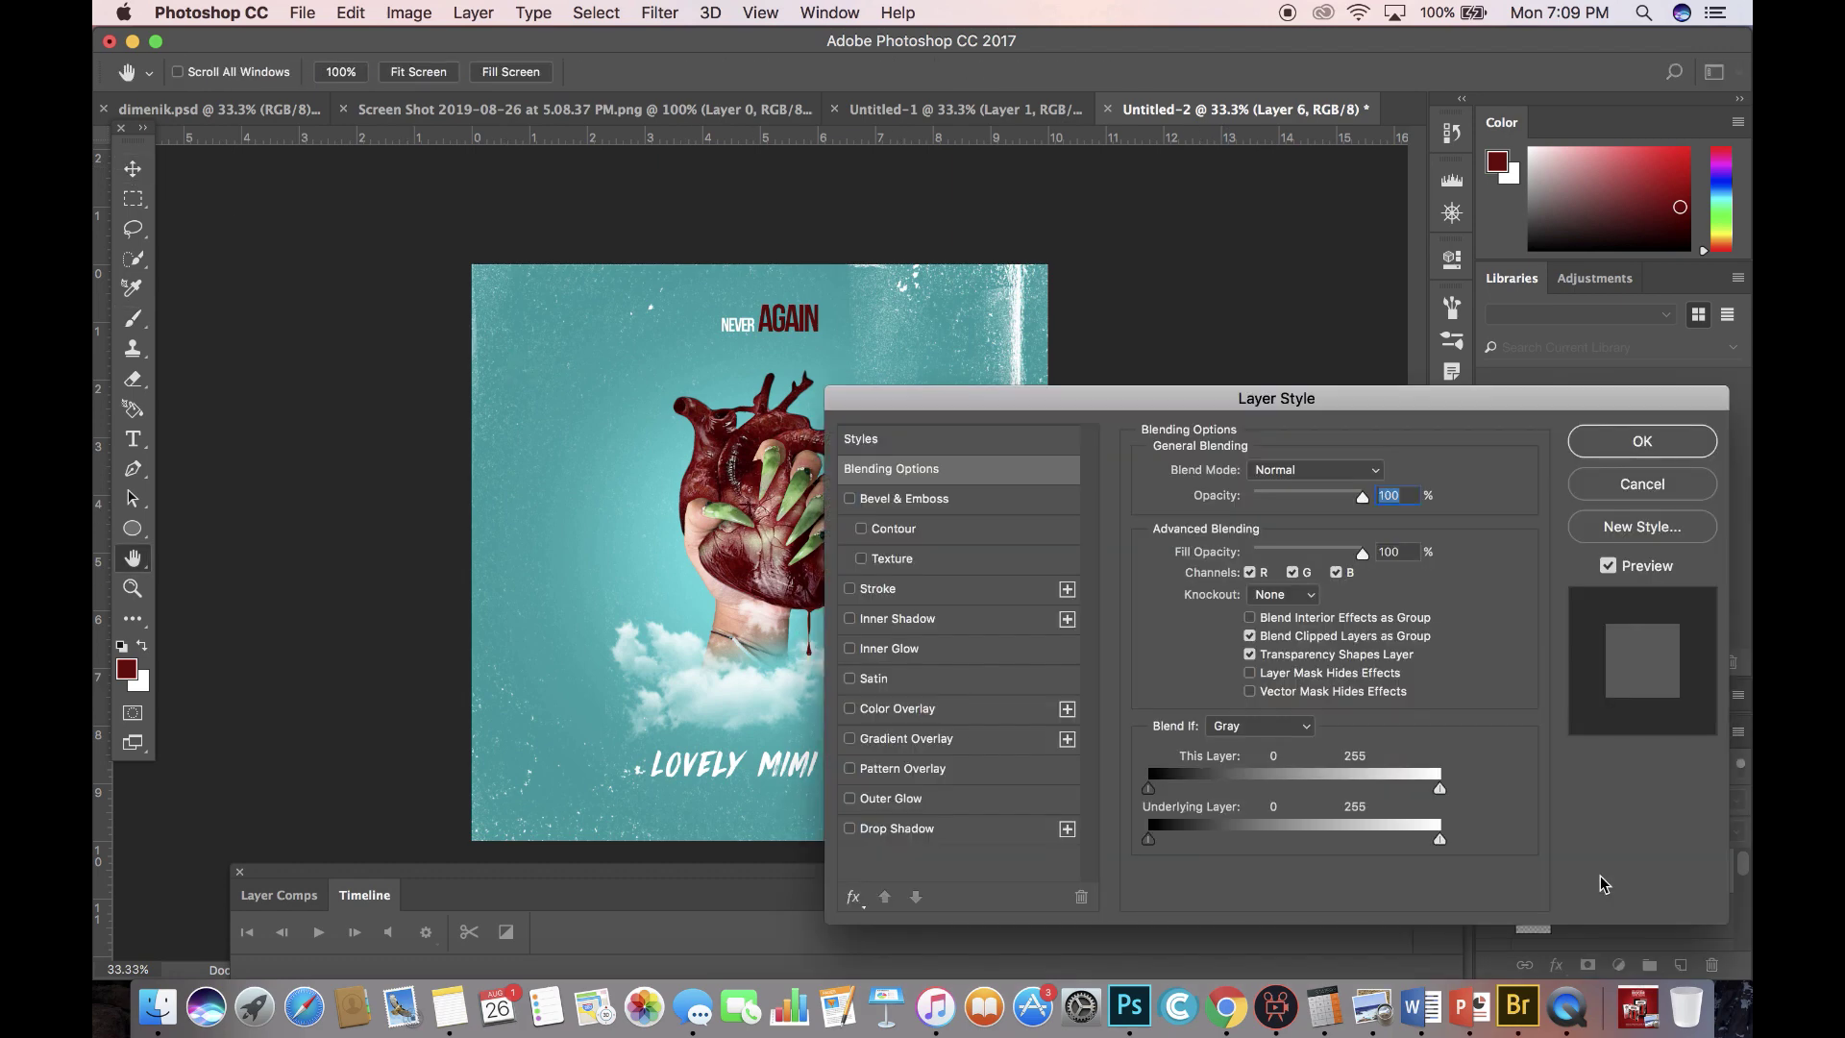
pyautogui.click(1001, 711)
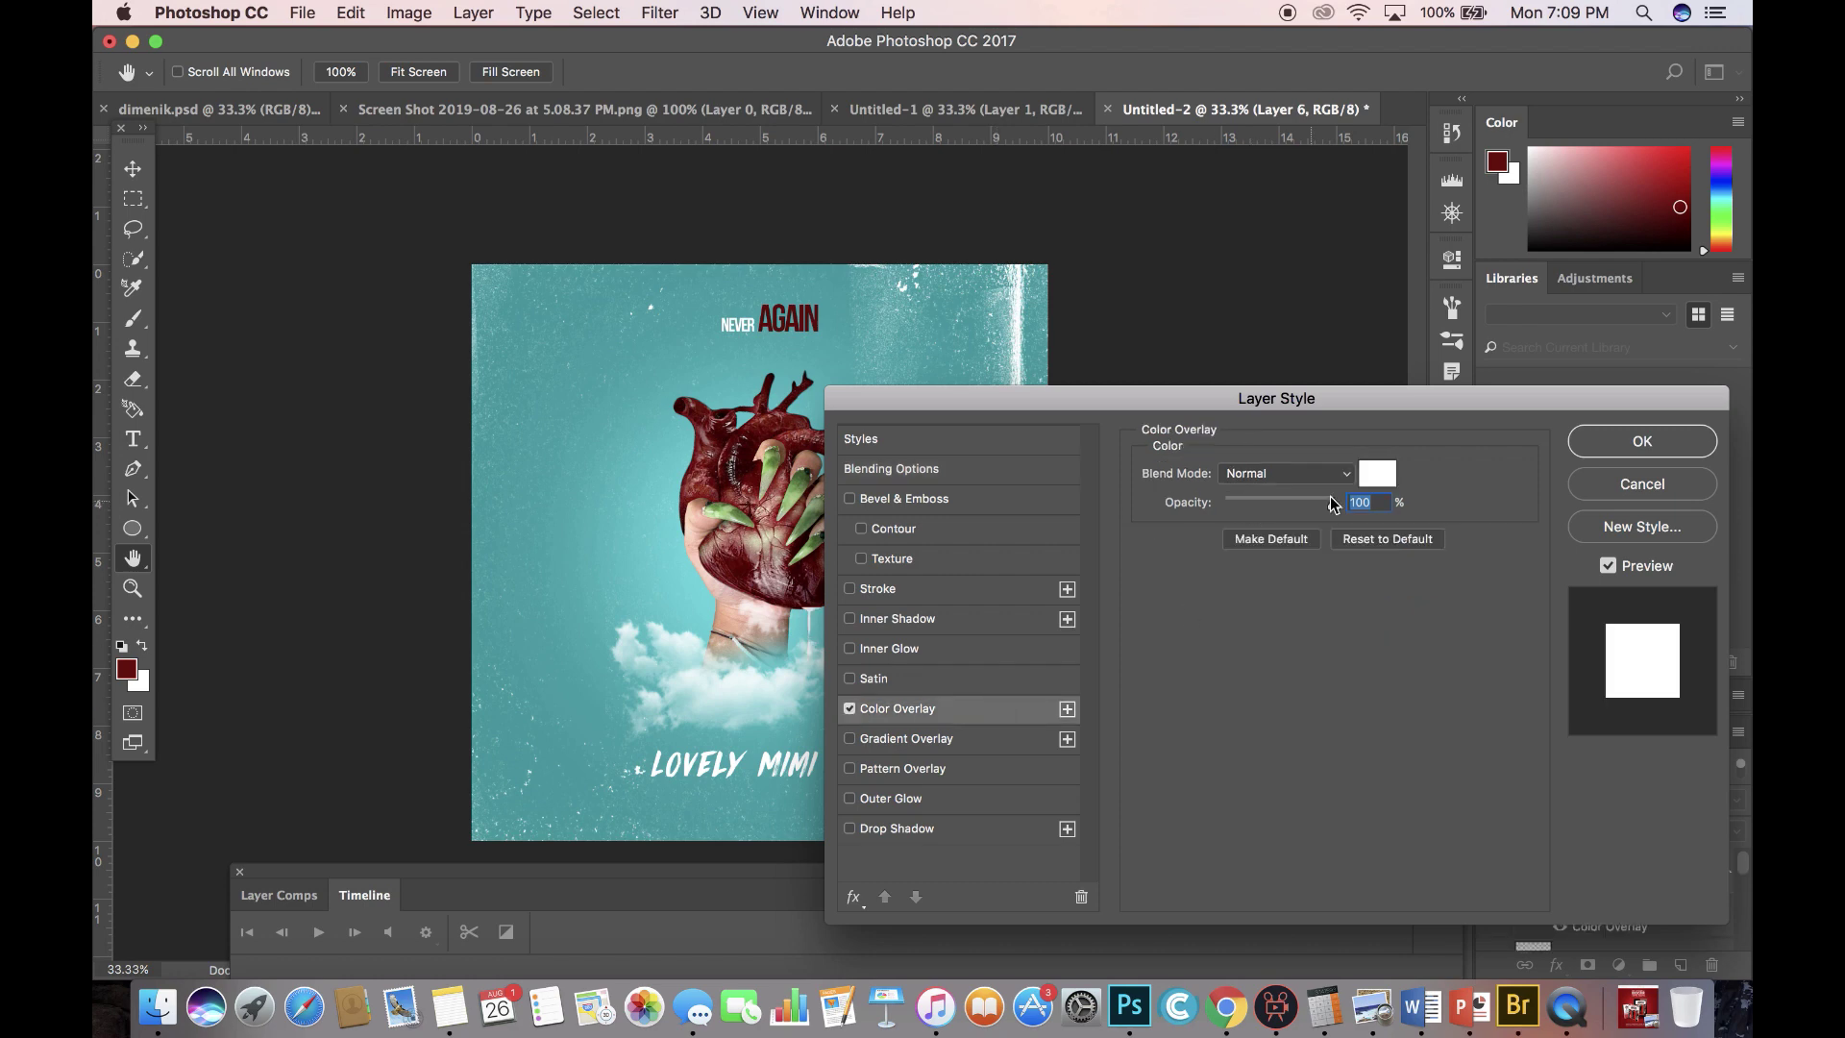
pyautogui.click(1377, 473)
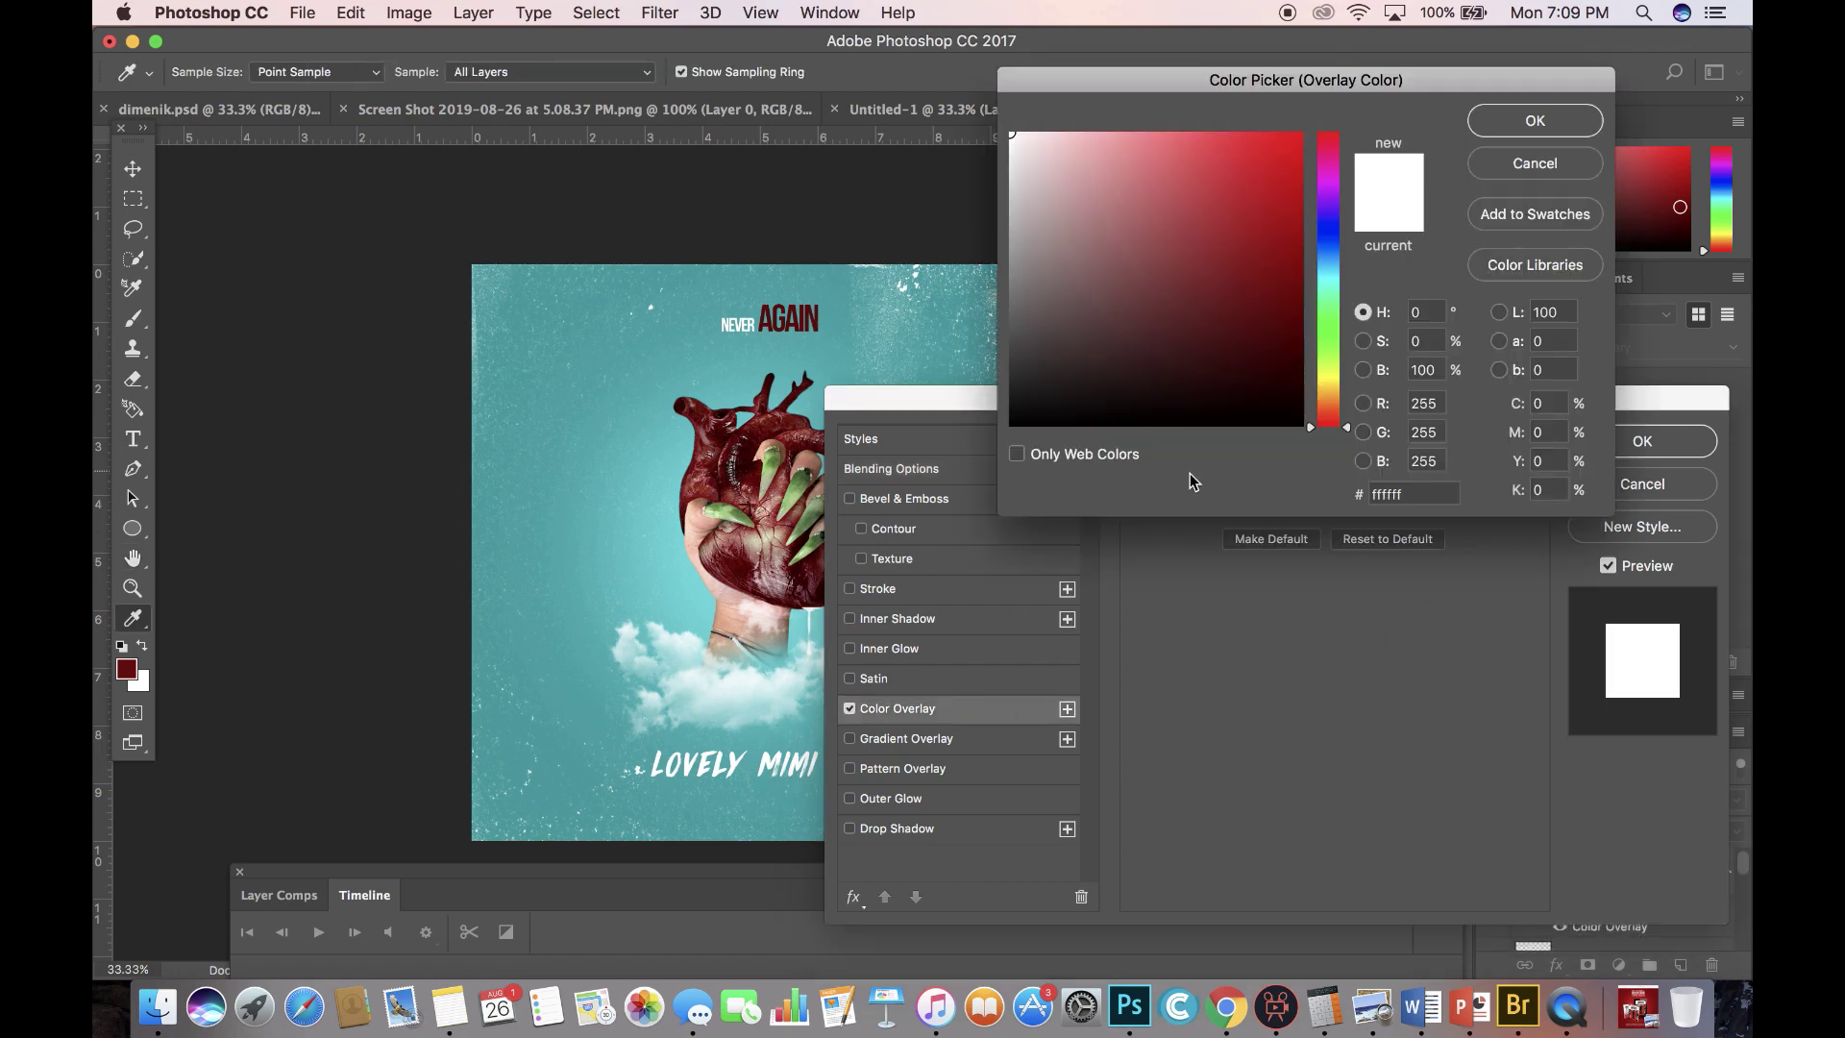
pyautogui.click(818, 588)
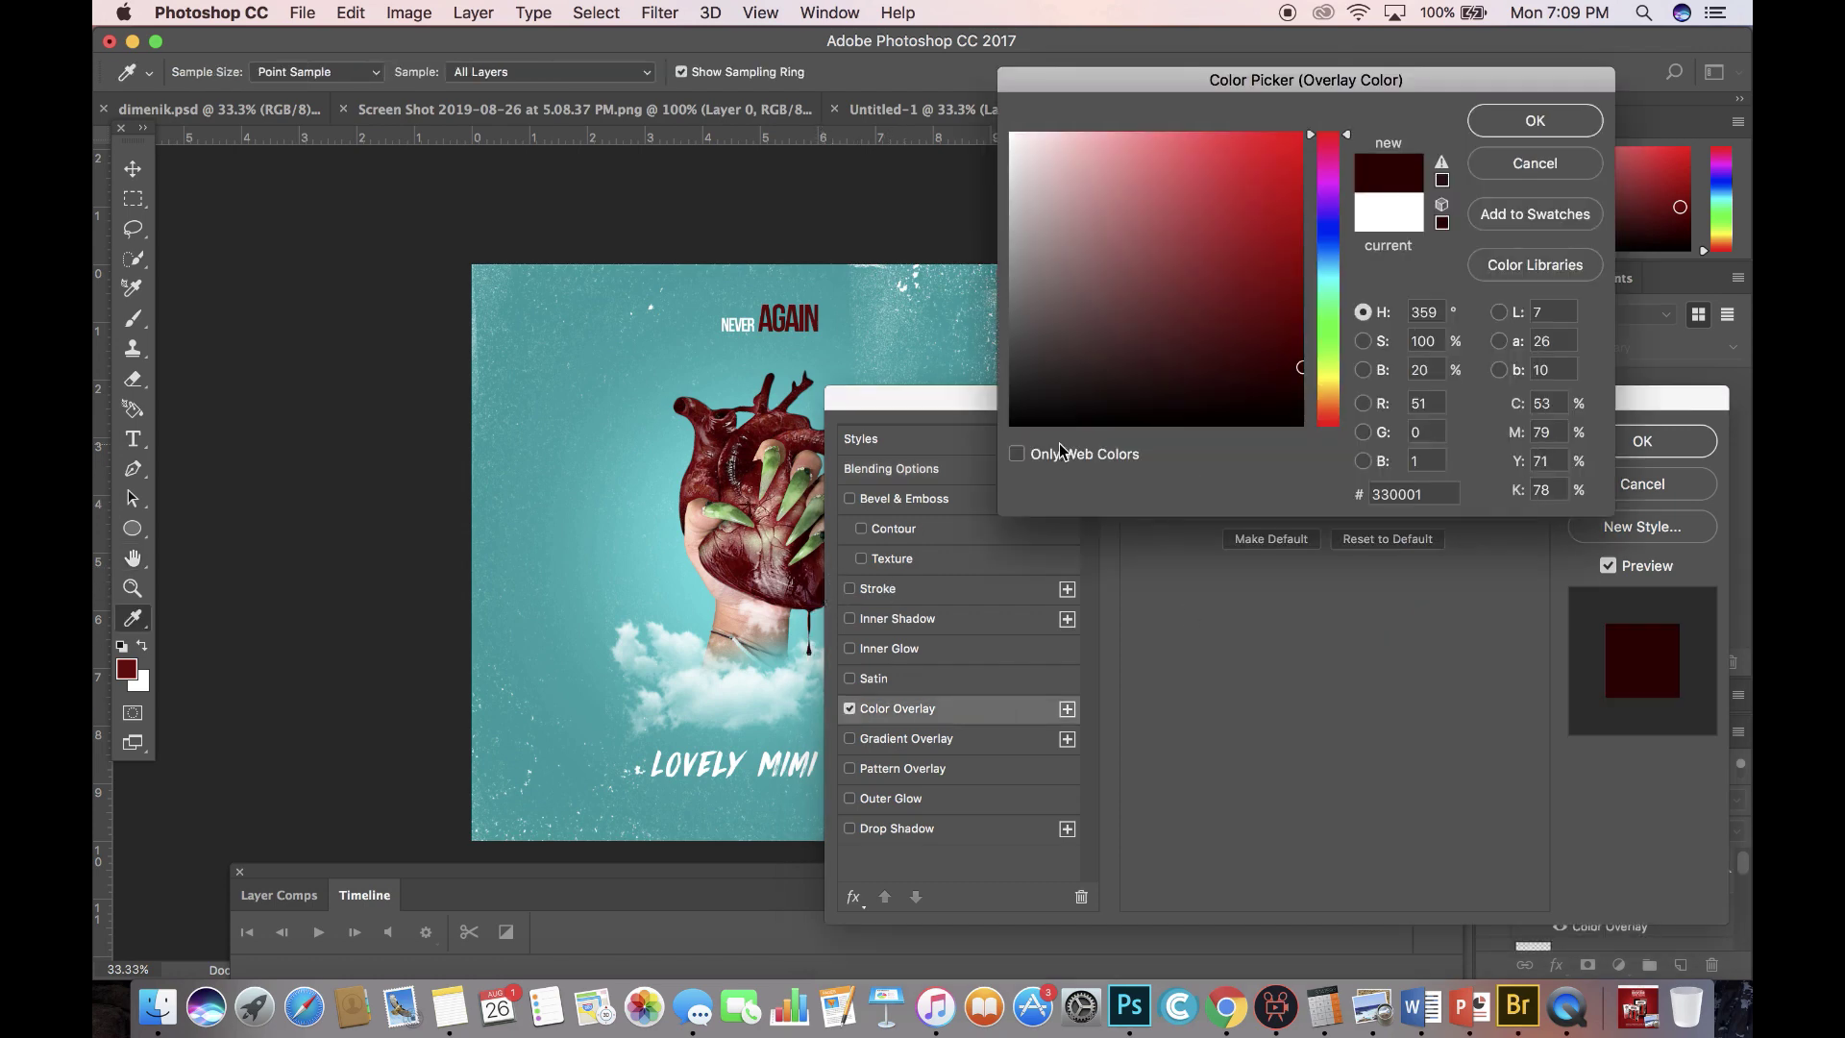
pyautogui.click(1560, 131)
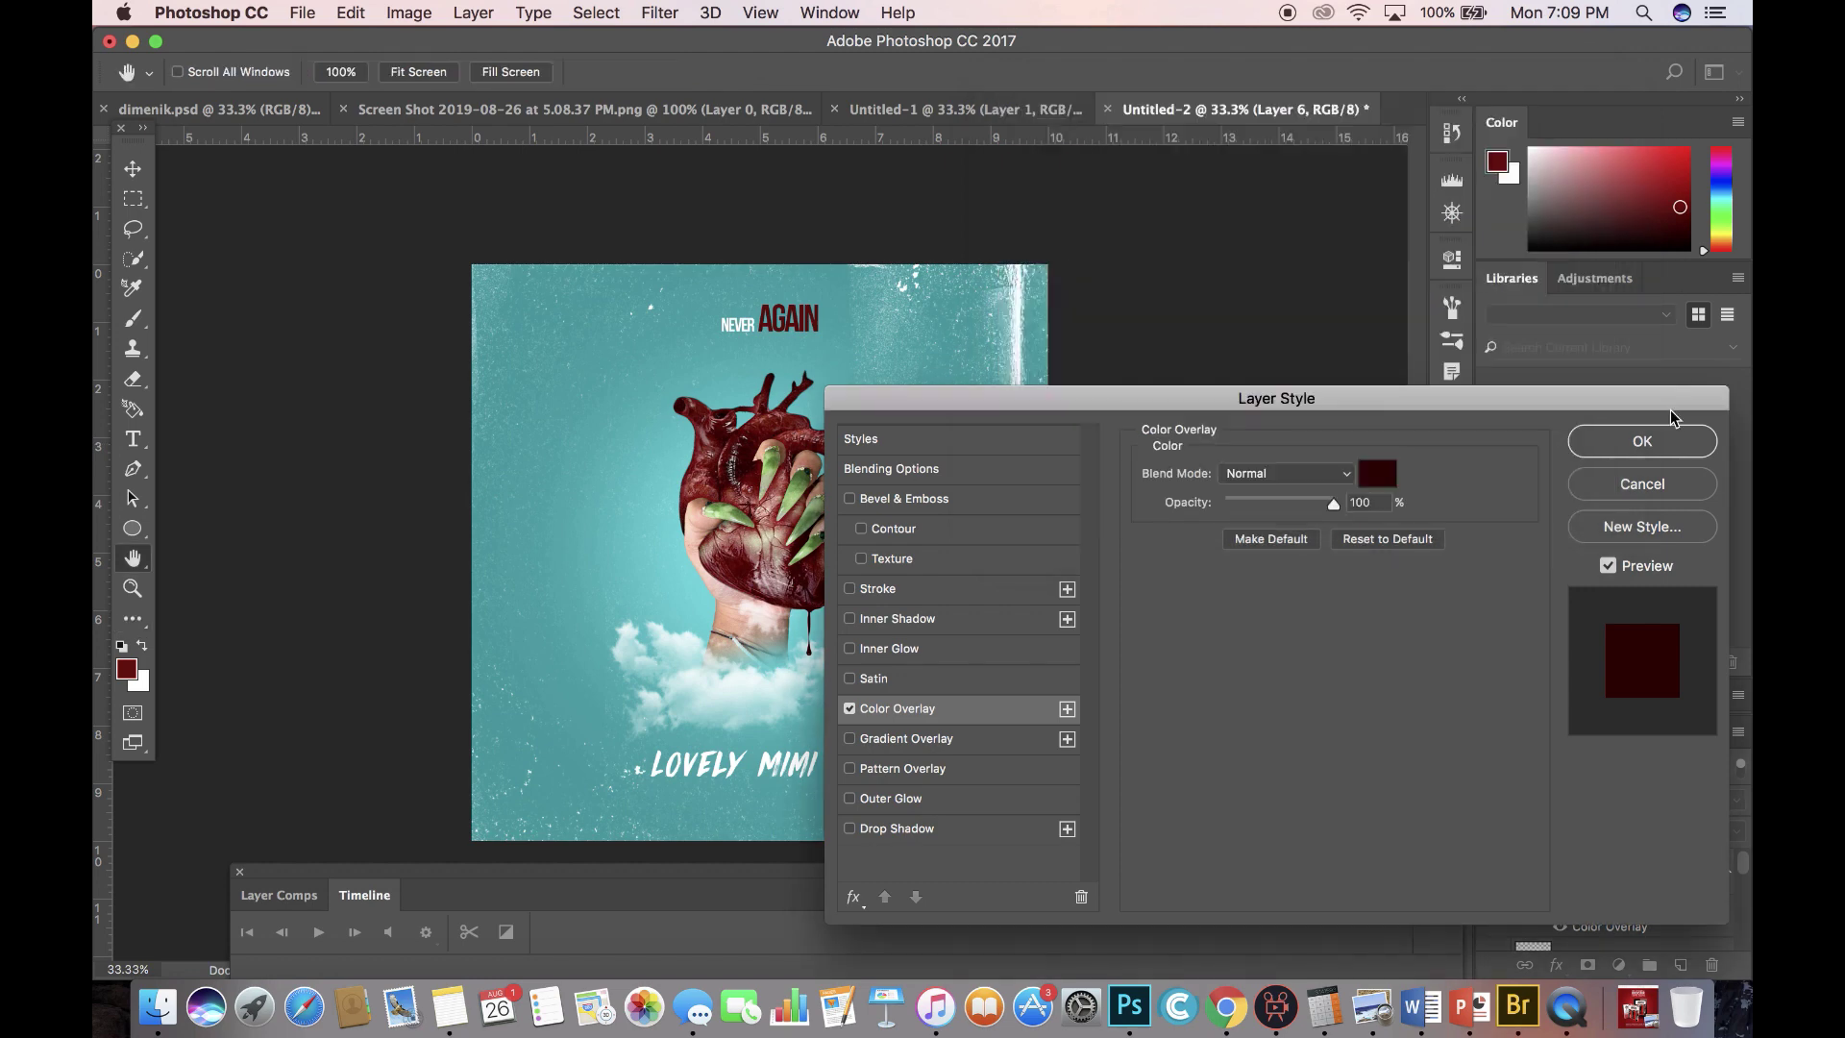
pyautogui.click(1645, 440)
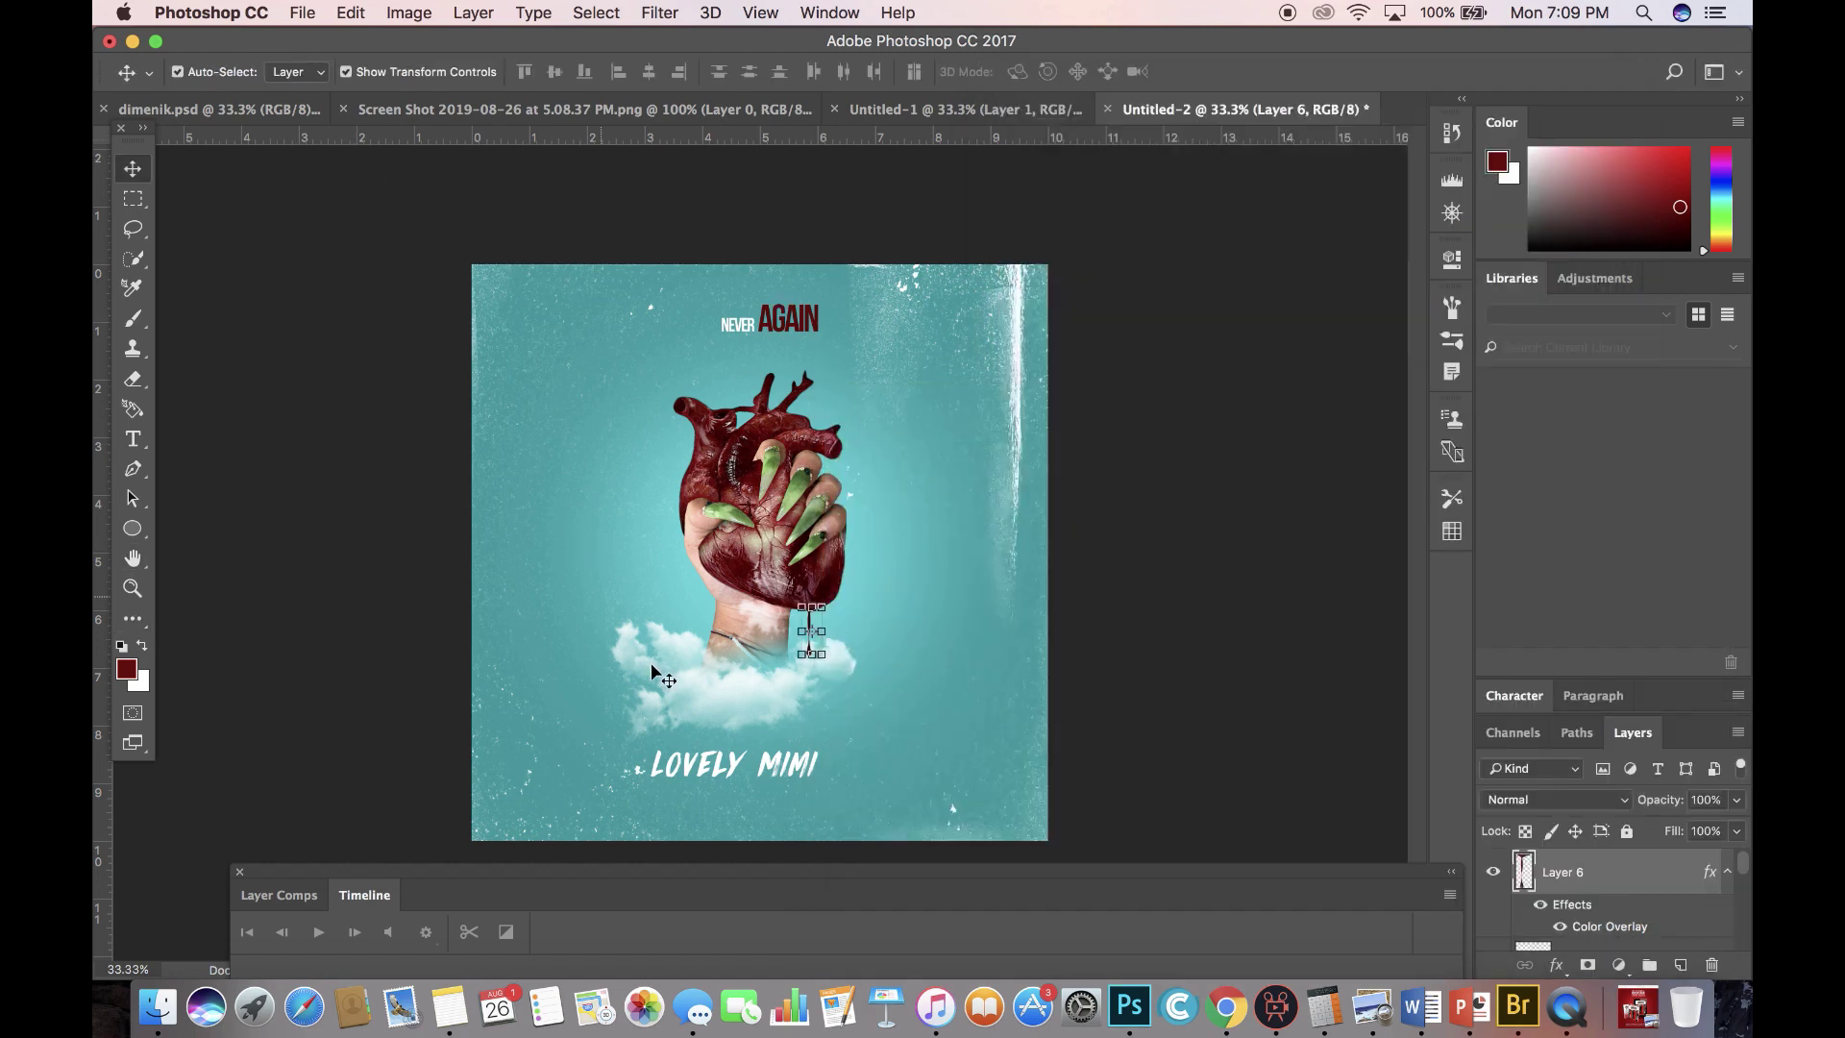
# Nudge the "Lovely Mimi" text slightly to the right and open the parental-advisory JPG, searching the files for "parental".
pyautogui.moveTo(781, 766); pyautogui.dragTo(778, 766)
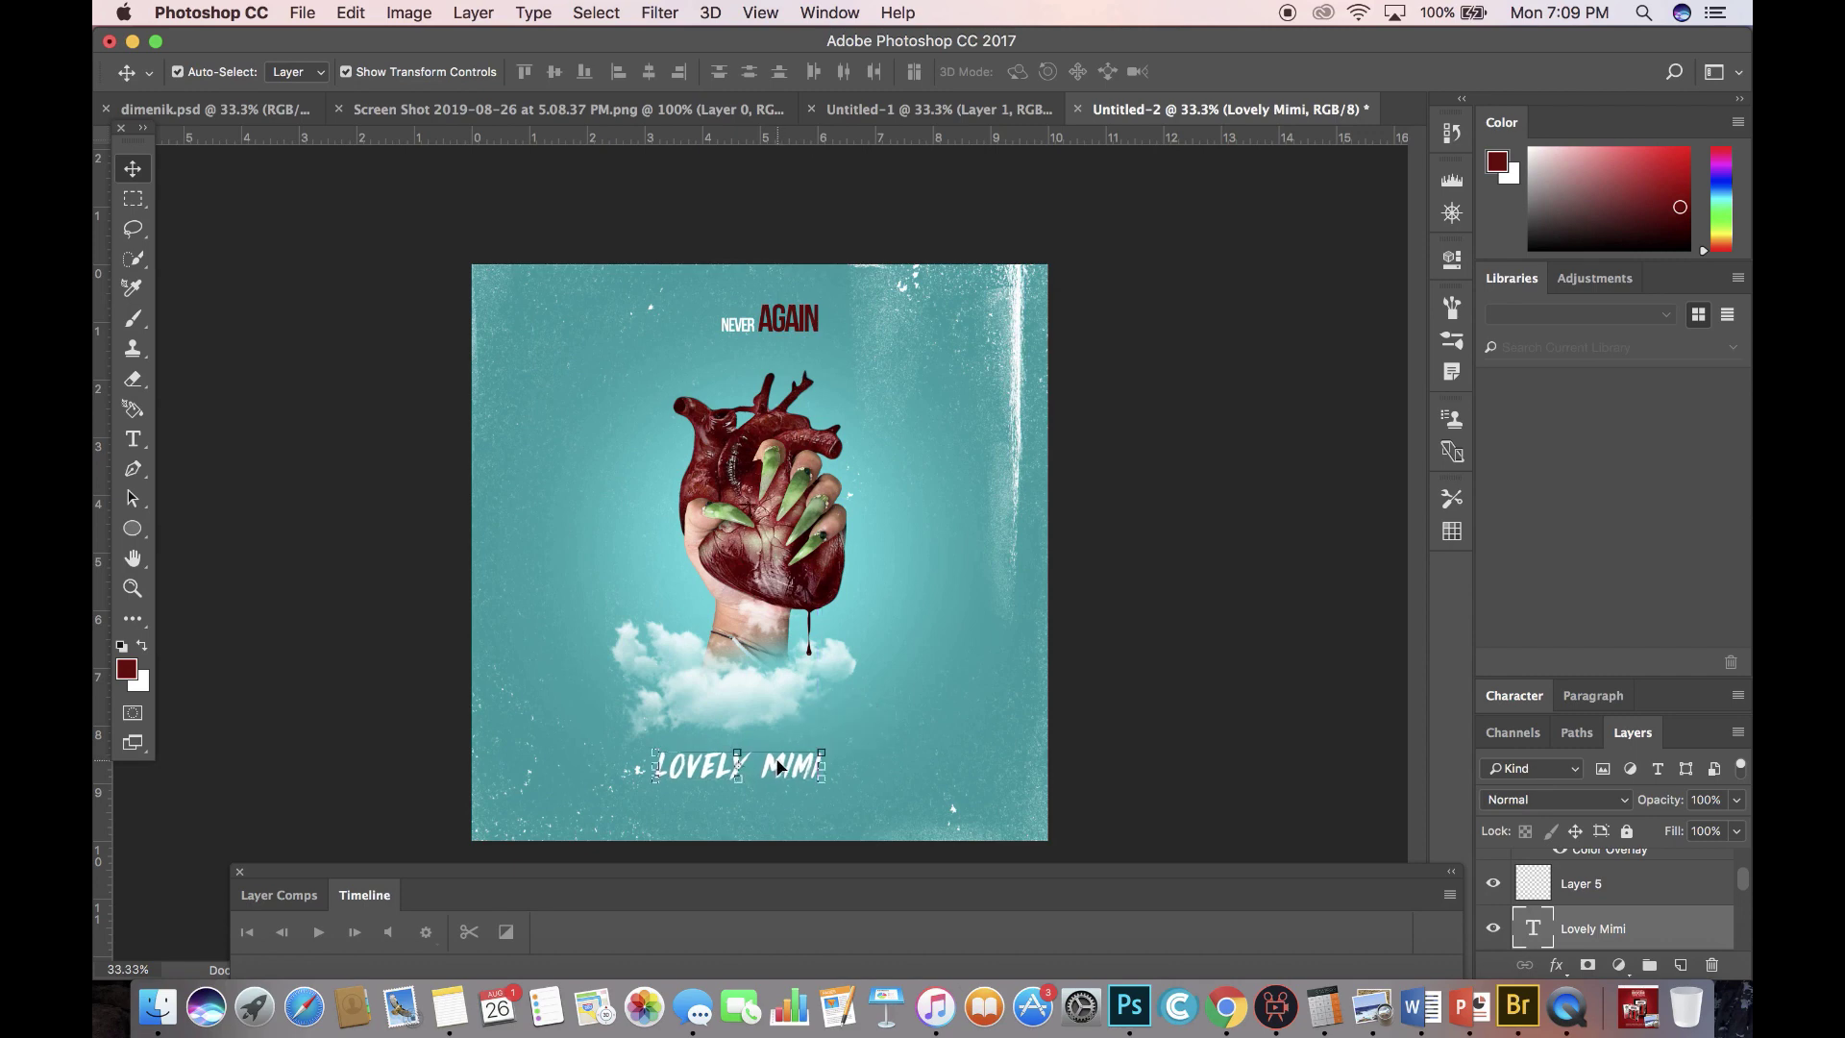
pyautogui.click(303, 12)
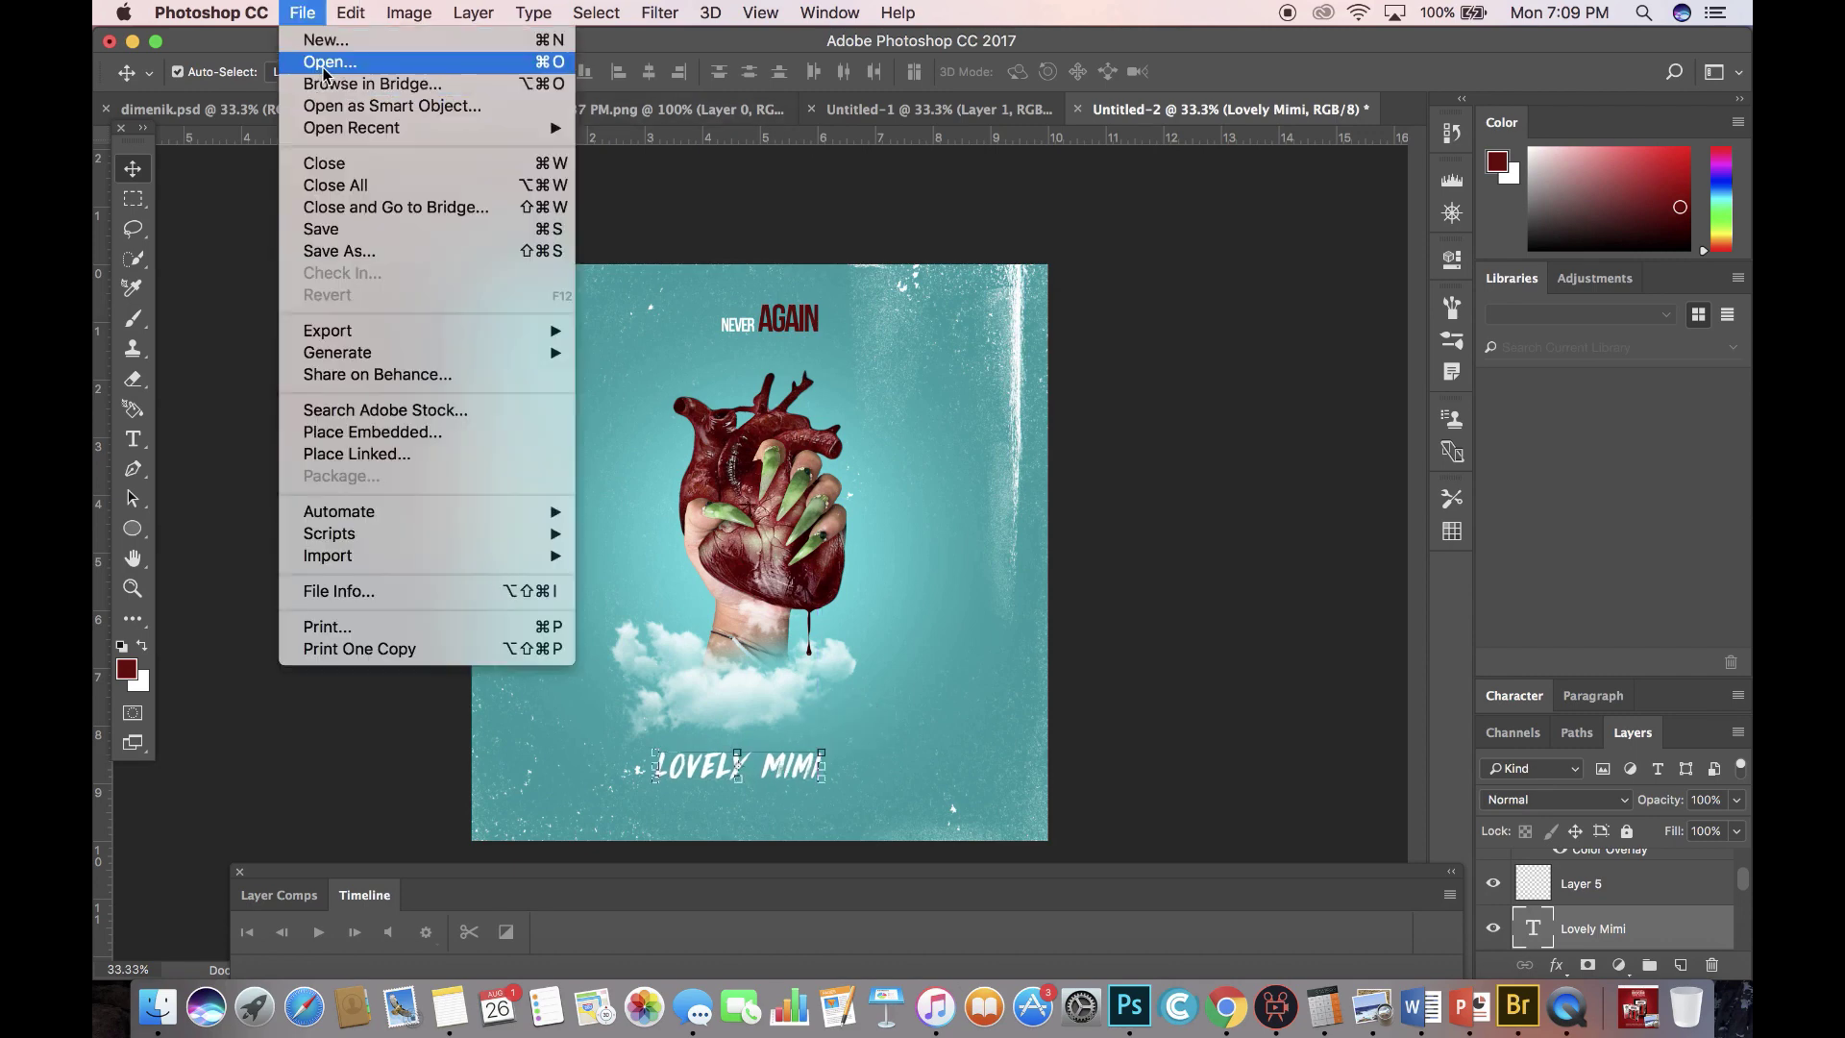
pyautogui.click(323, 66)
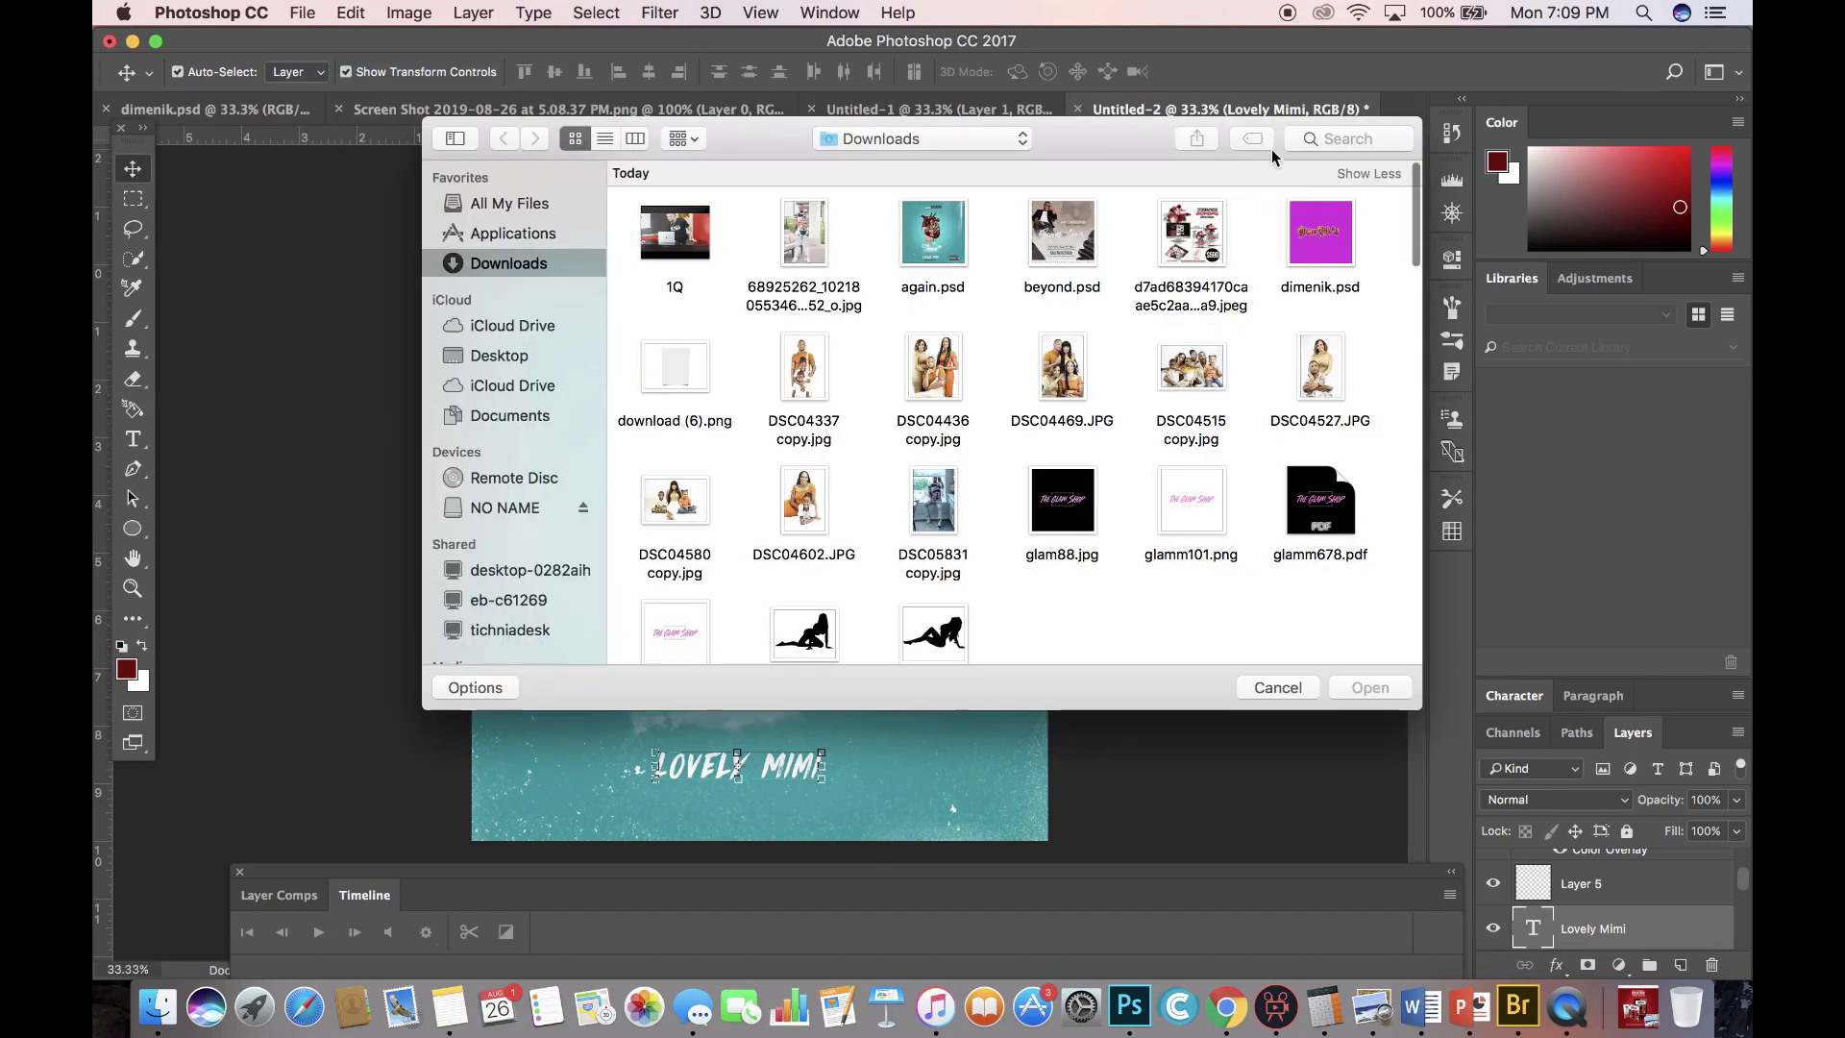
pyautogui.click(1356, 135)
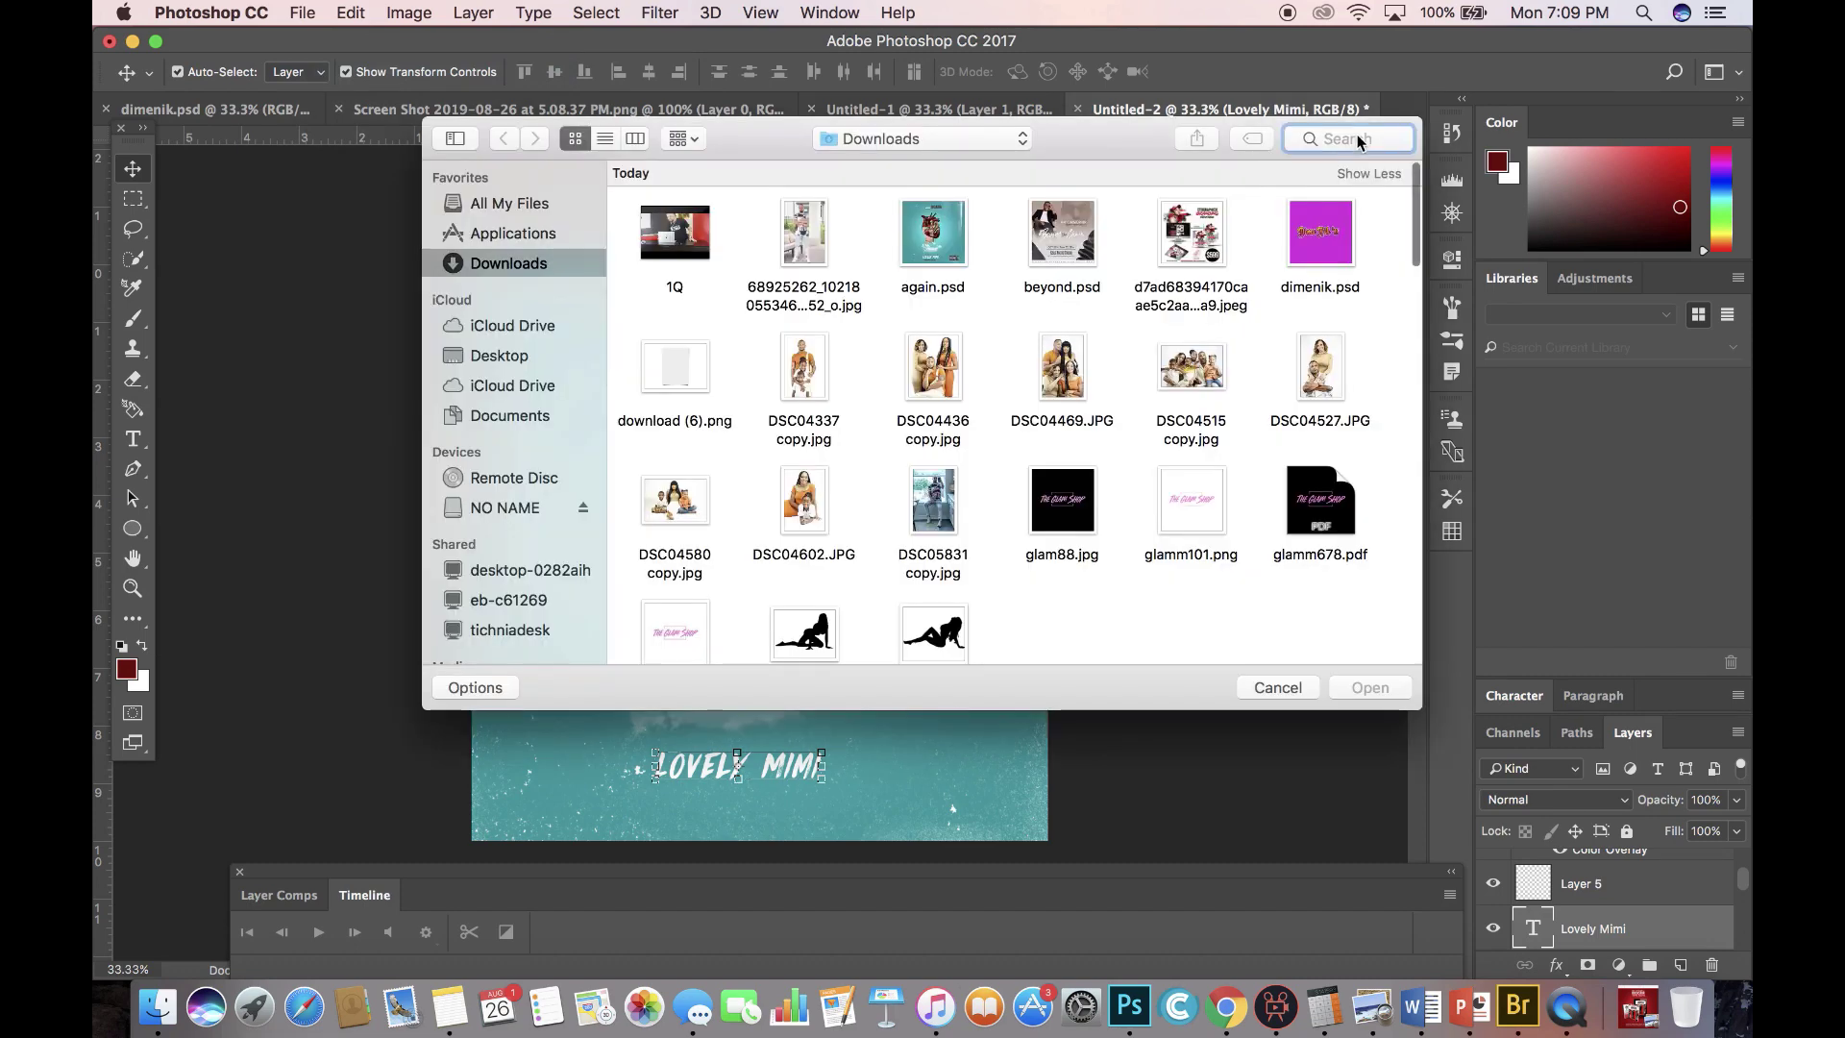
pyautogui.write('pare')
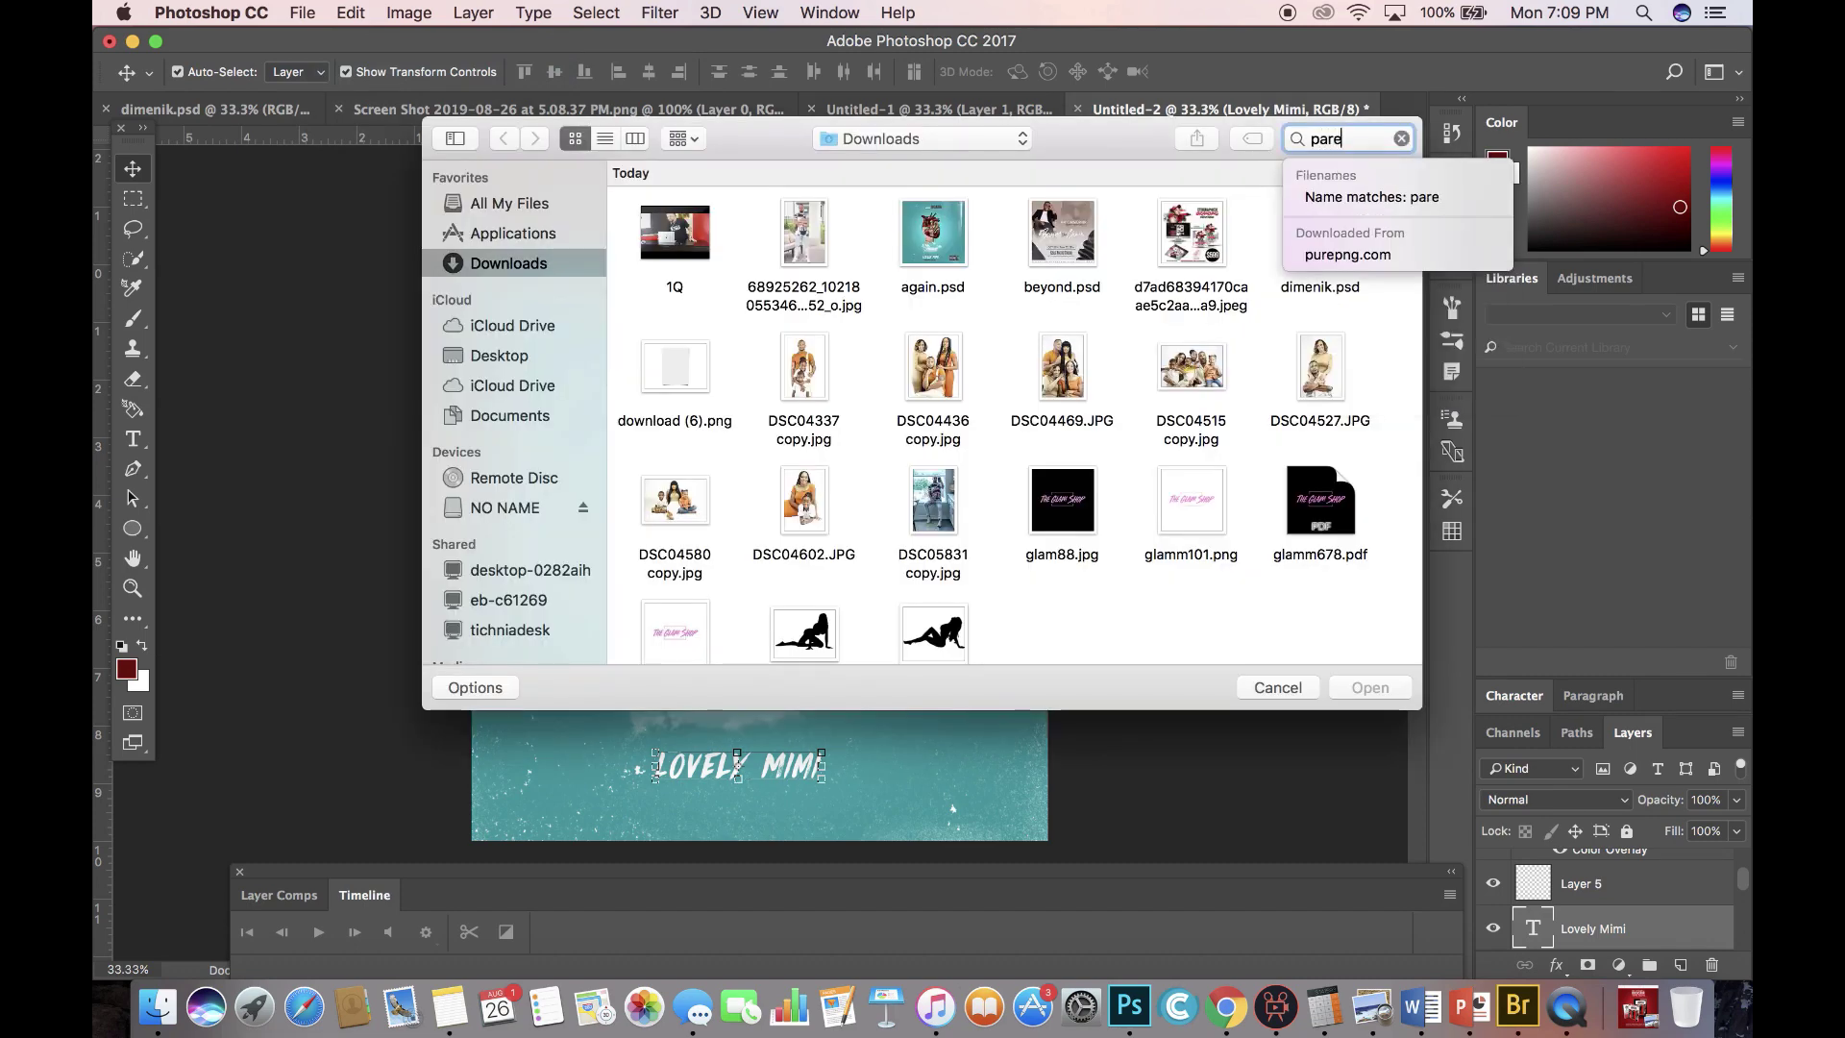
pyautogui.write('ntal')
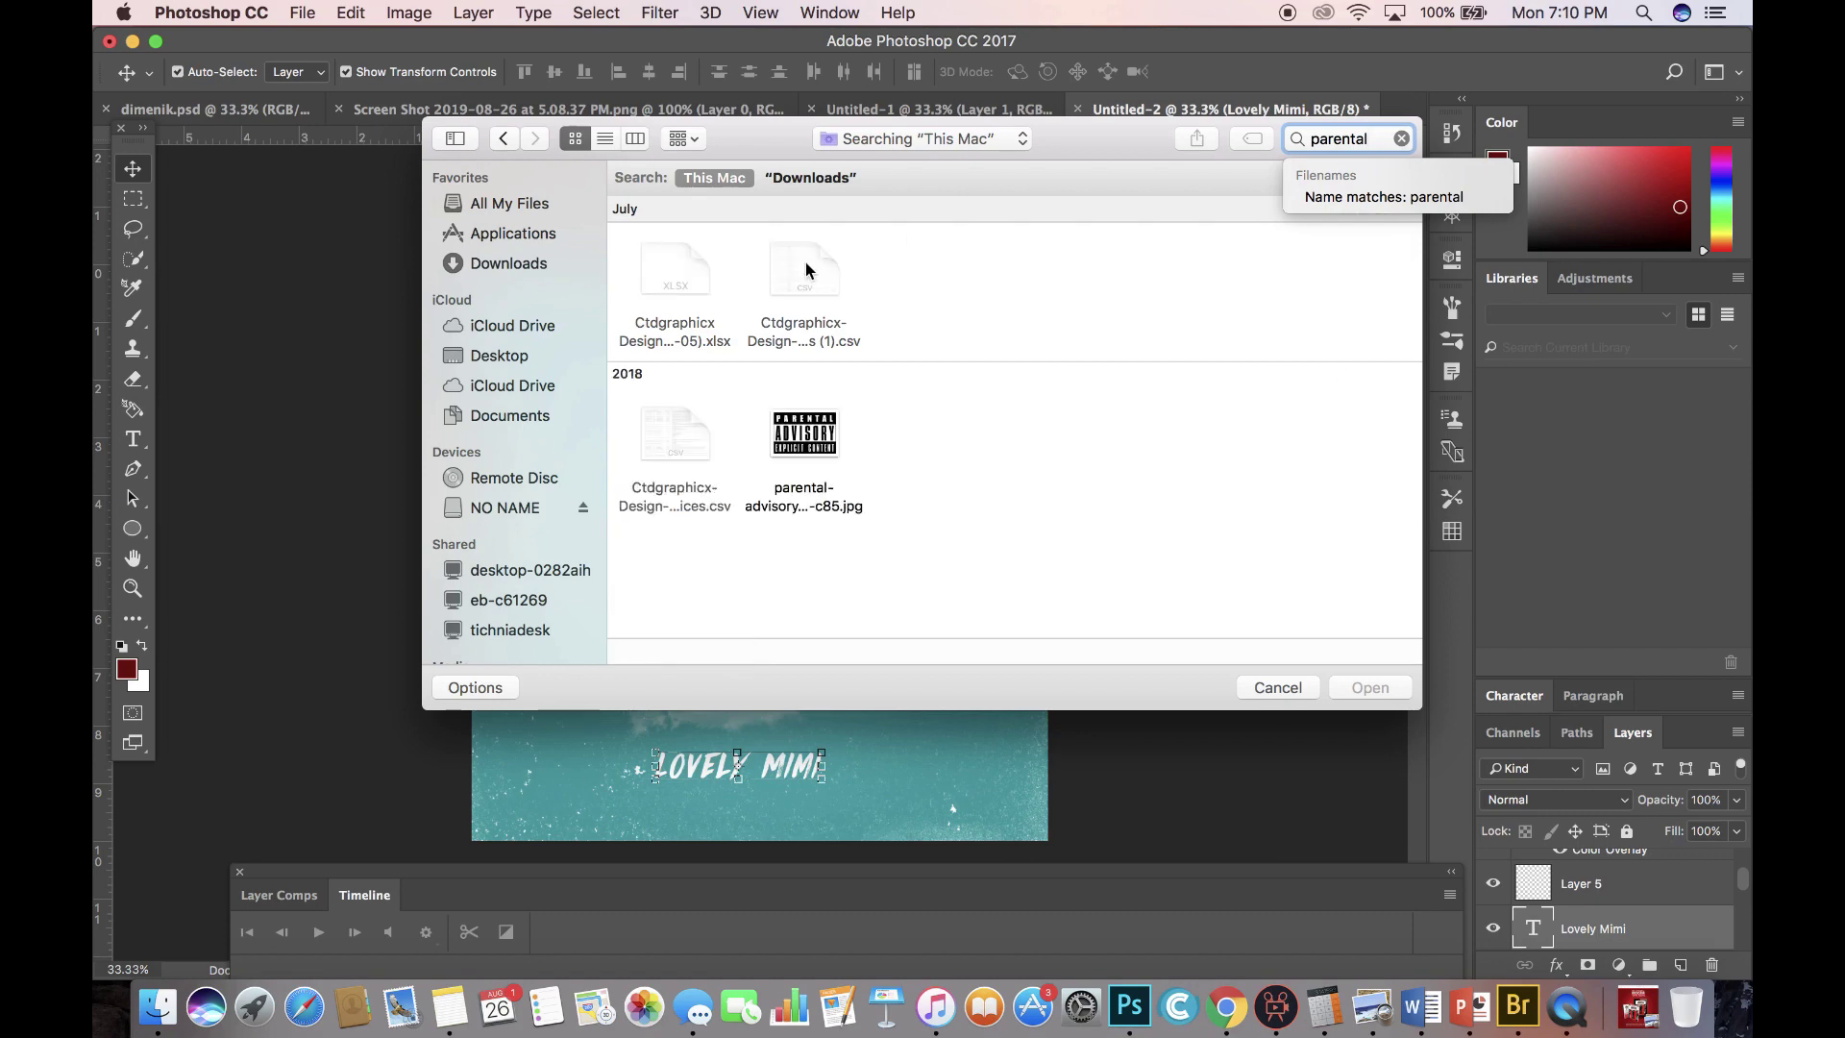
pyautogui.click(835, 437)
pyautogui.doubleClick(835, 434)
# Copy the Parental Advisory label into Untitled-2 and scale it to 71% width and 60.28% height in the cover's lower-right corner.
pyautogui.moveTo(972, 232); pyautogui.dragTo(976, 240)
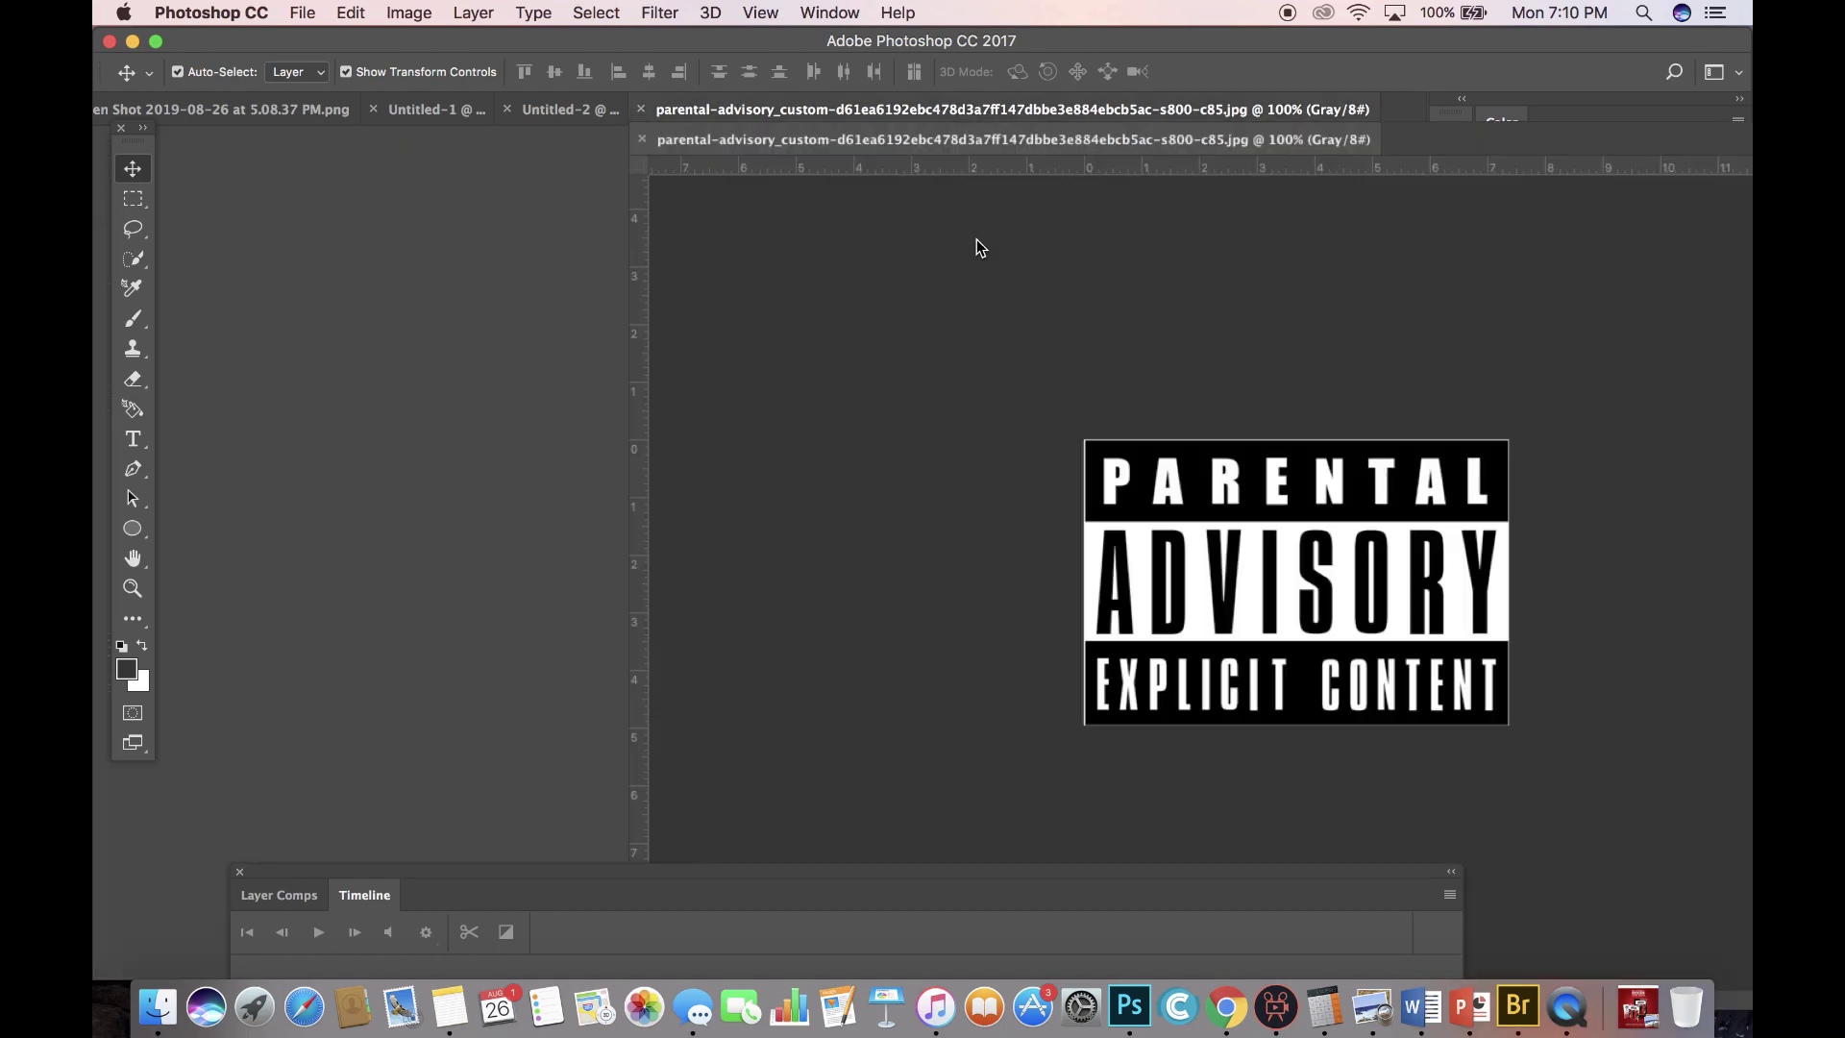
pyautogui.moveTo(862, 402); pyautogui.dragTo(982, 801)
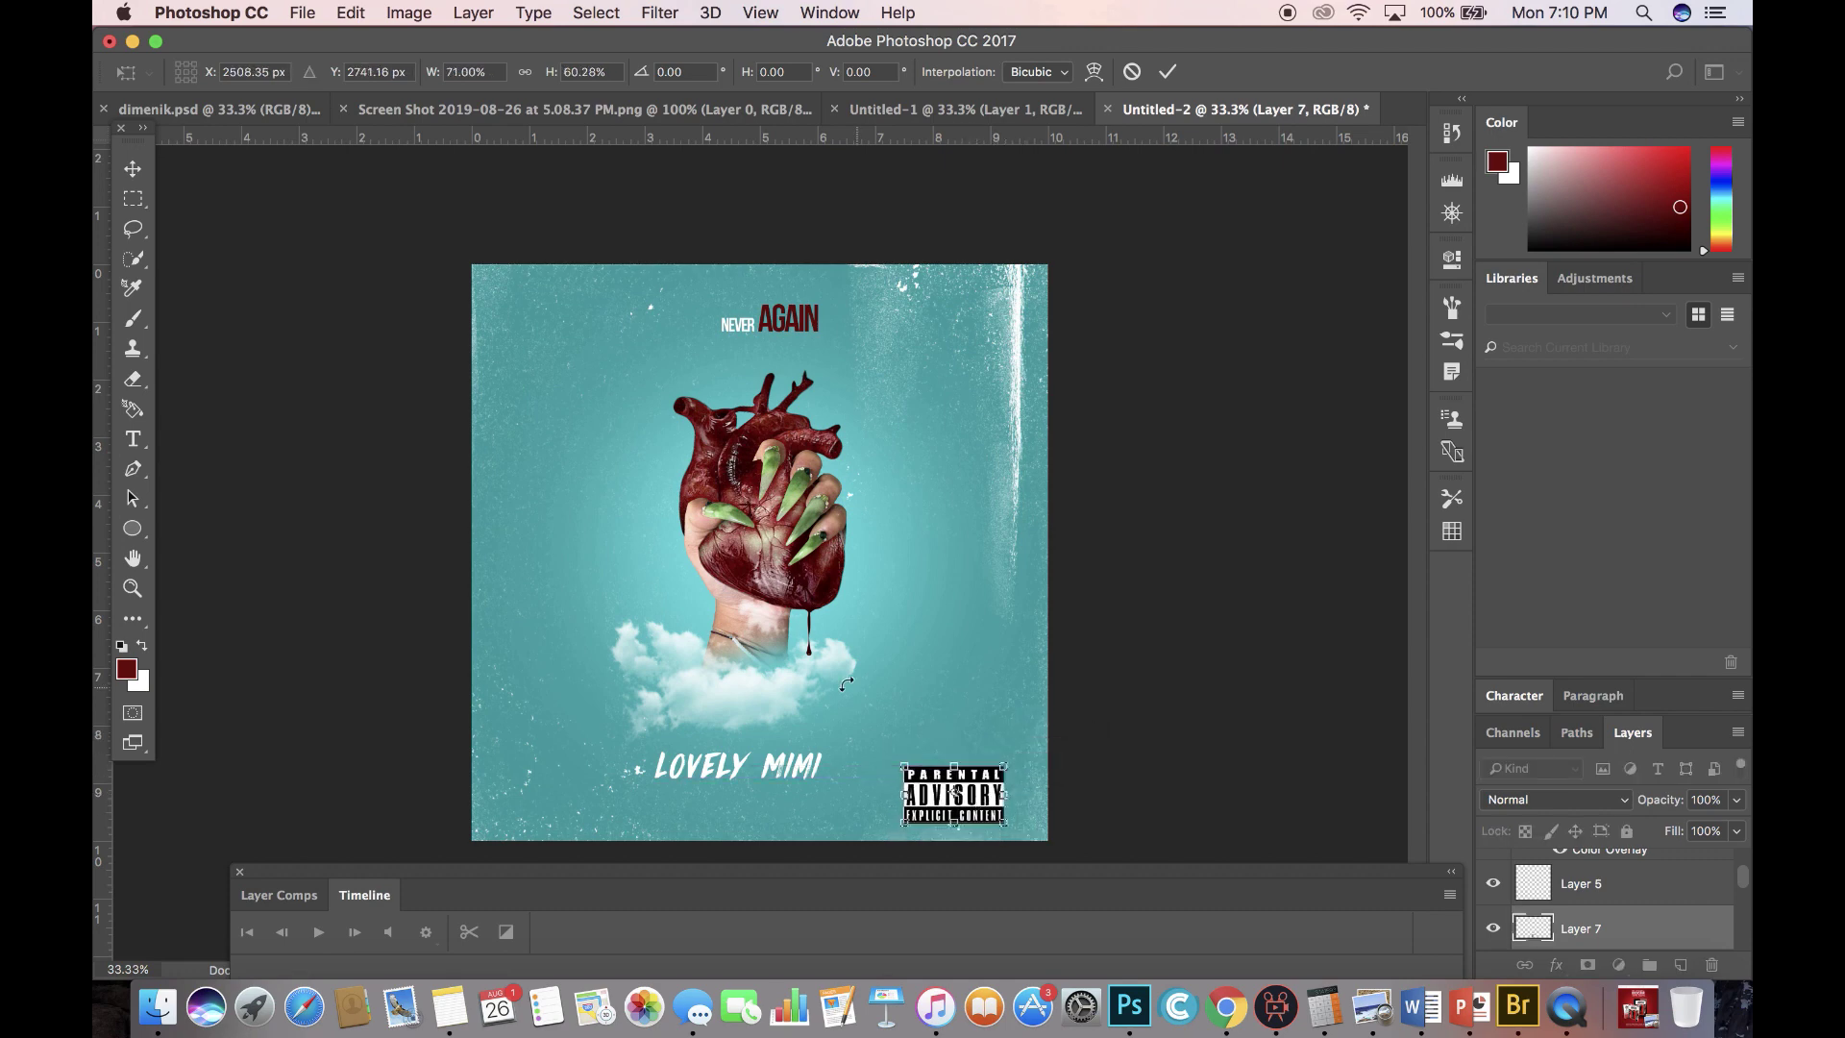
pyautogui.click(132, 158)
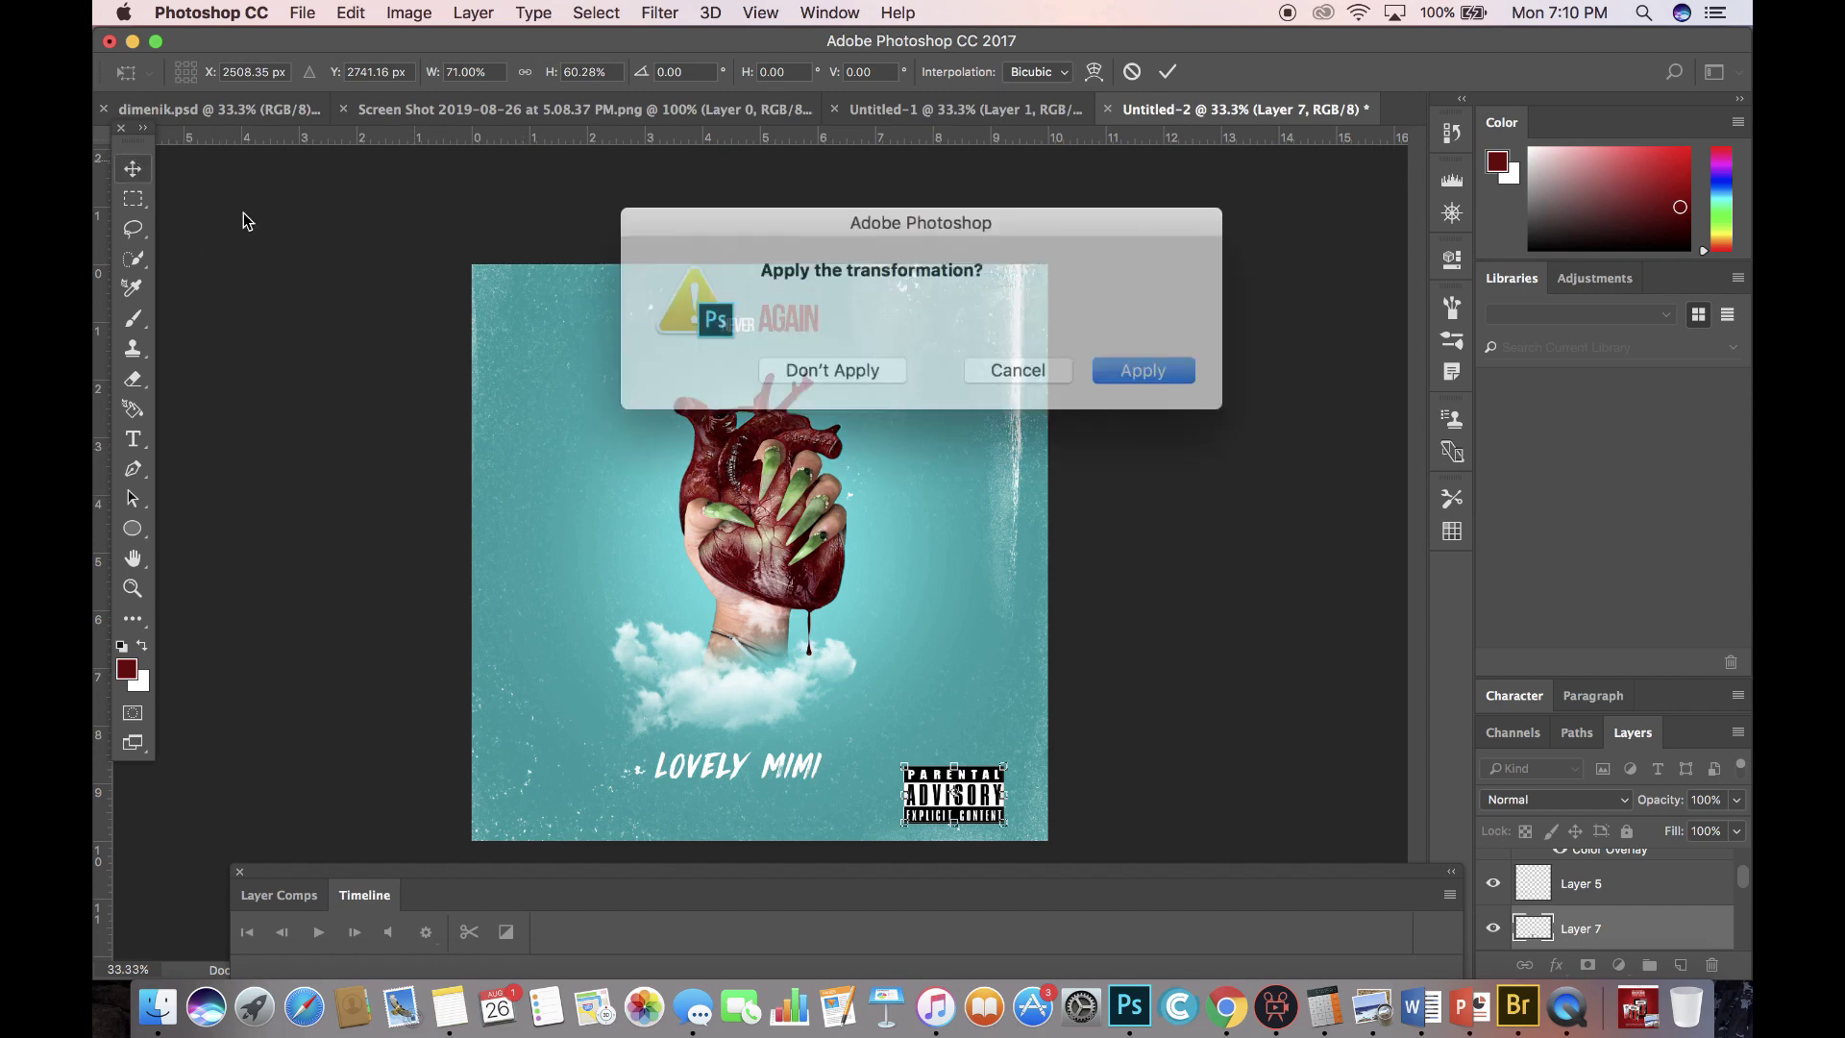
pyautogui.click(1130, 368)
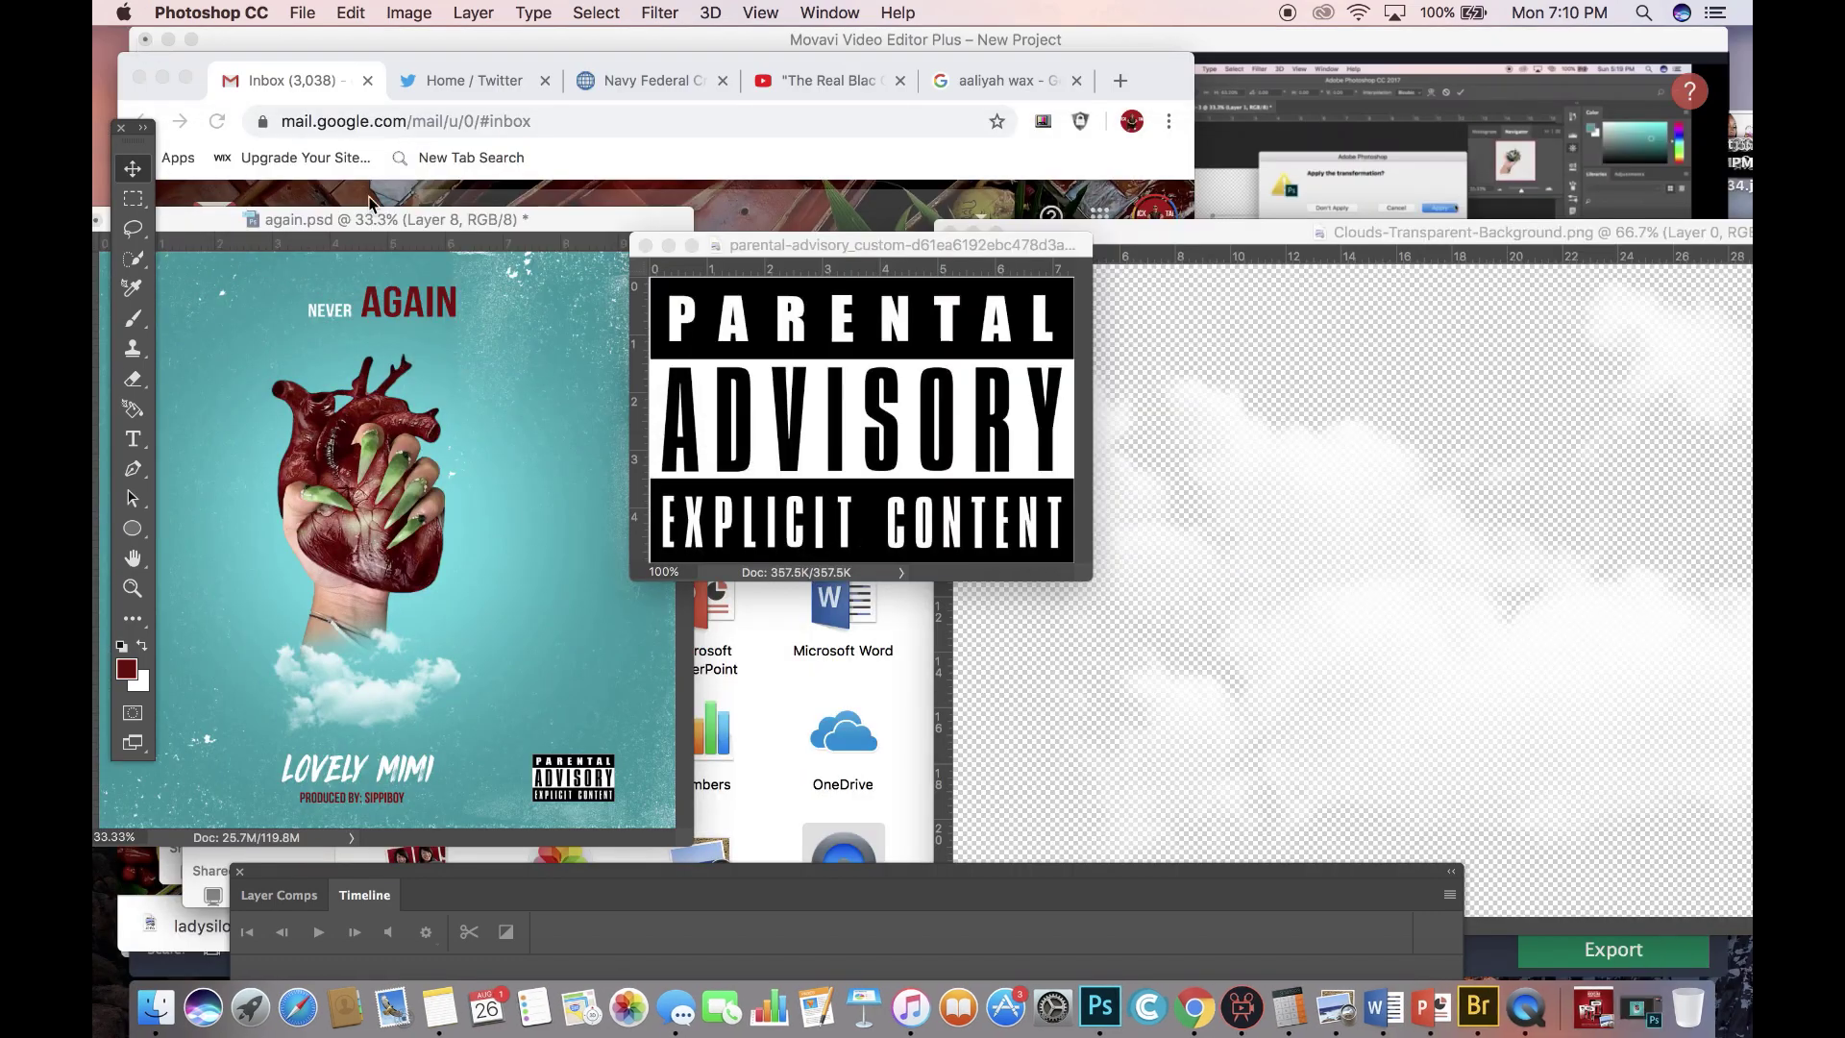
# Copy the "PRODUCED BY" credit text beneath "Lovely Mimi" in again.psd.
pyautogui.click(371, 809)
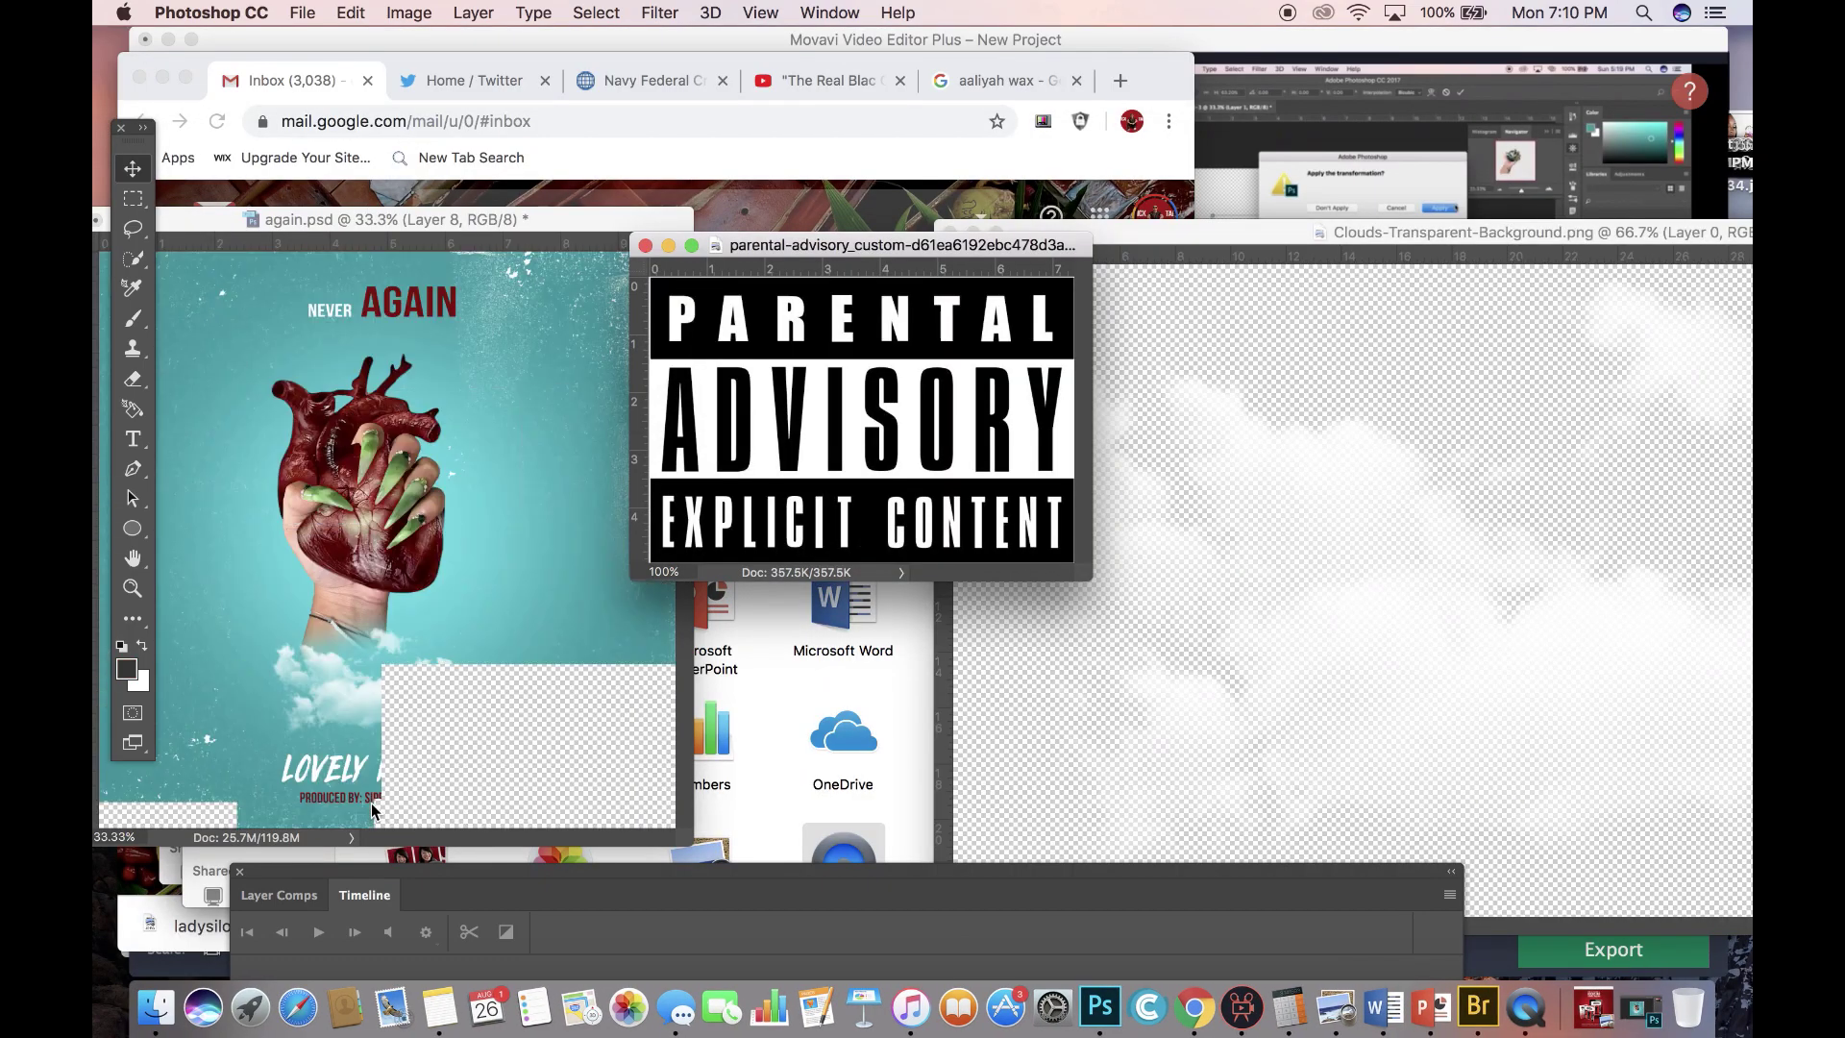
pyautogui.click(369, 805)
pyautogui.click(369, 805)
pyautogui.click(133, 438)
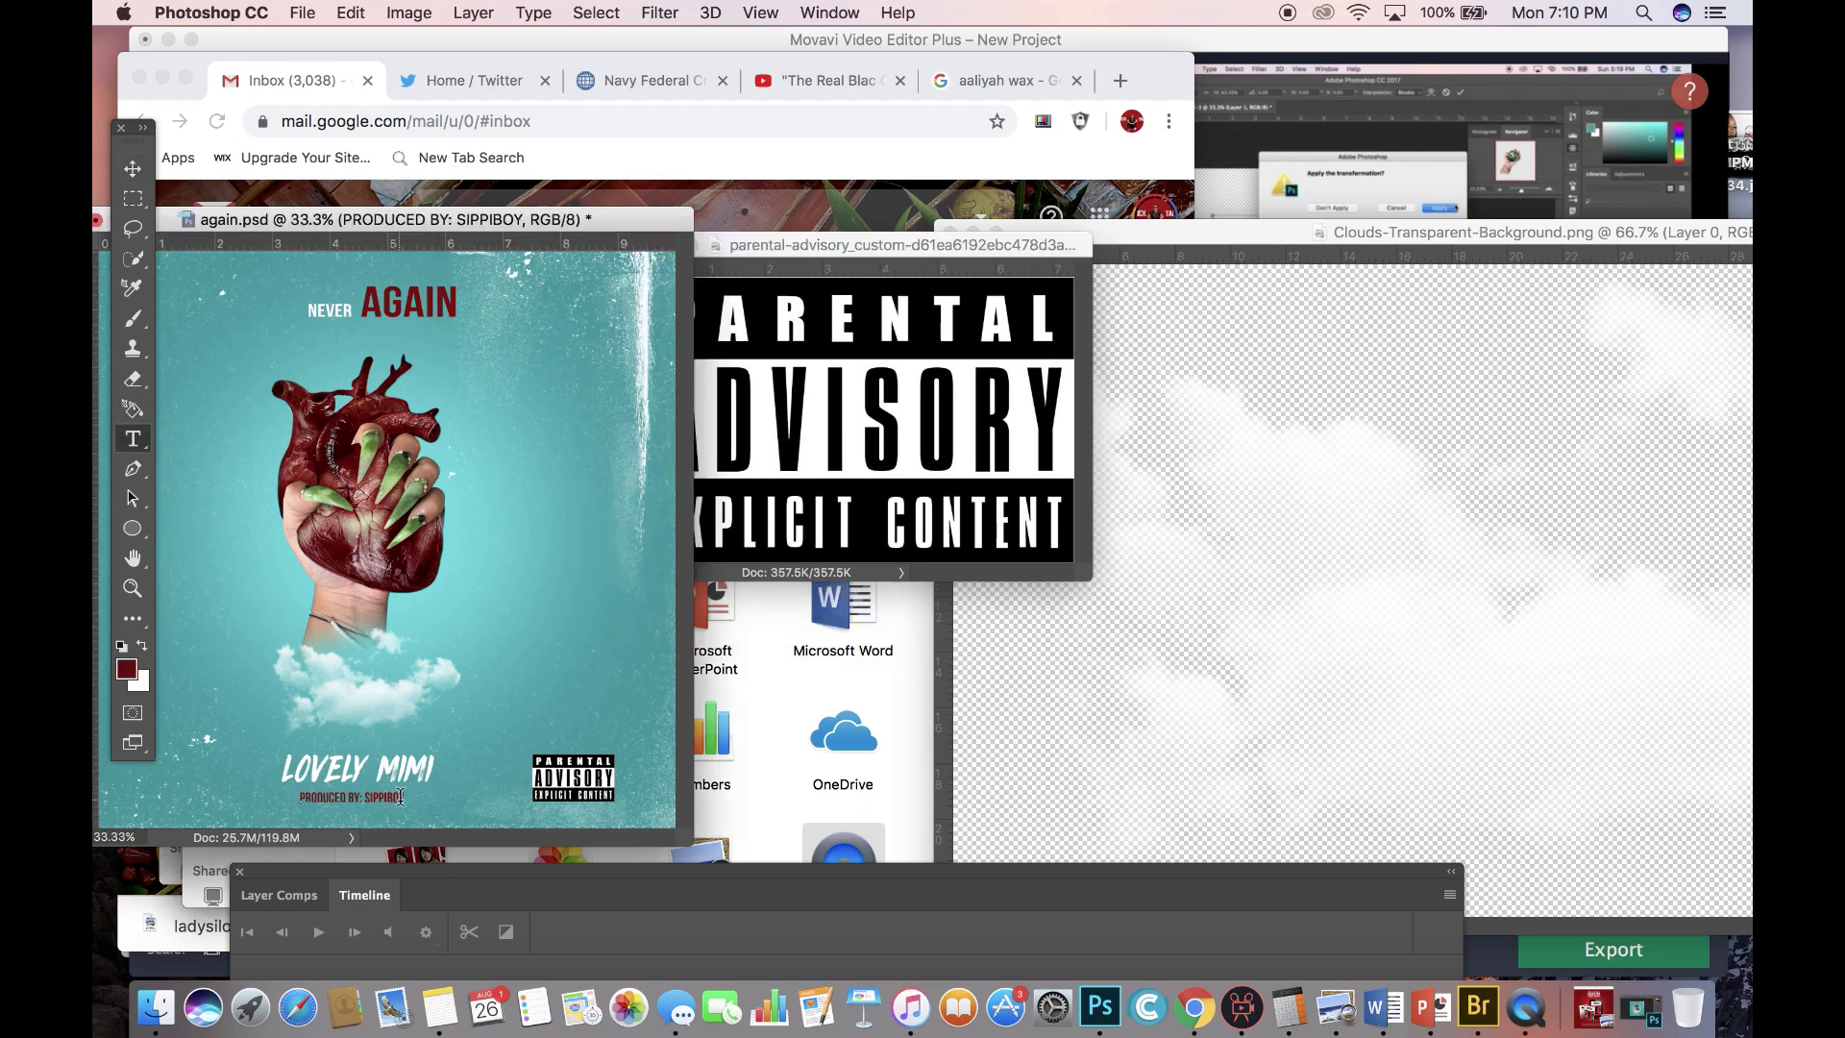
pyautogui.moveTo(401, 797); pyautogui.dragTo(259, 793)
pyautogui.press('super+c')
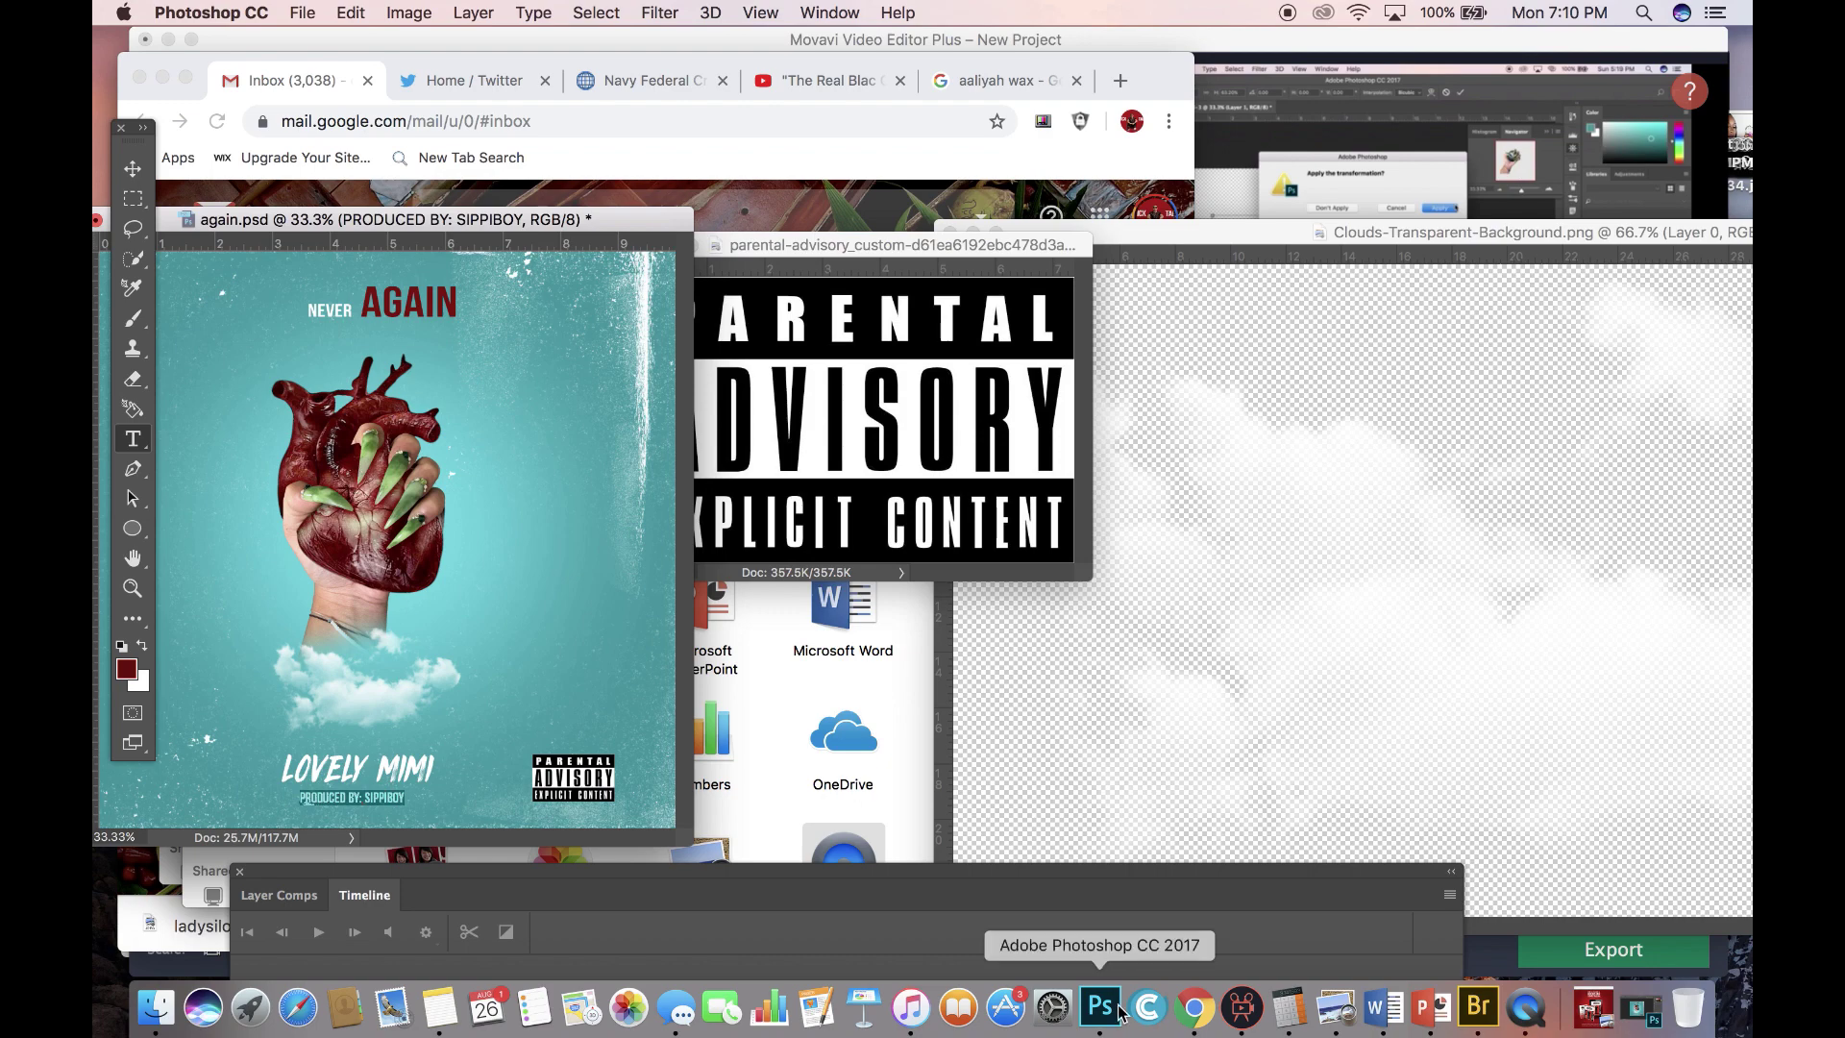
# Paste the copied producer credit as a new Bebas Neue 18 pt text line beneath "Lovely Mimi" in Untitled-2.
pyautogui.click(1642, 1005)
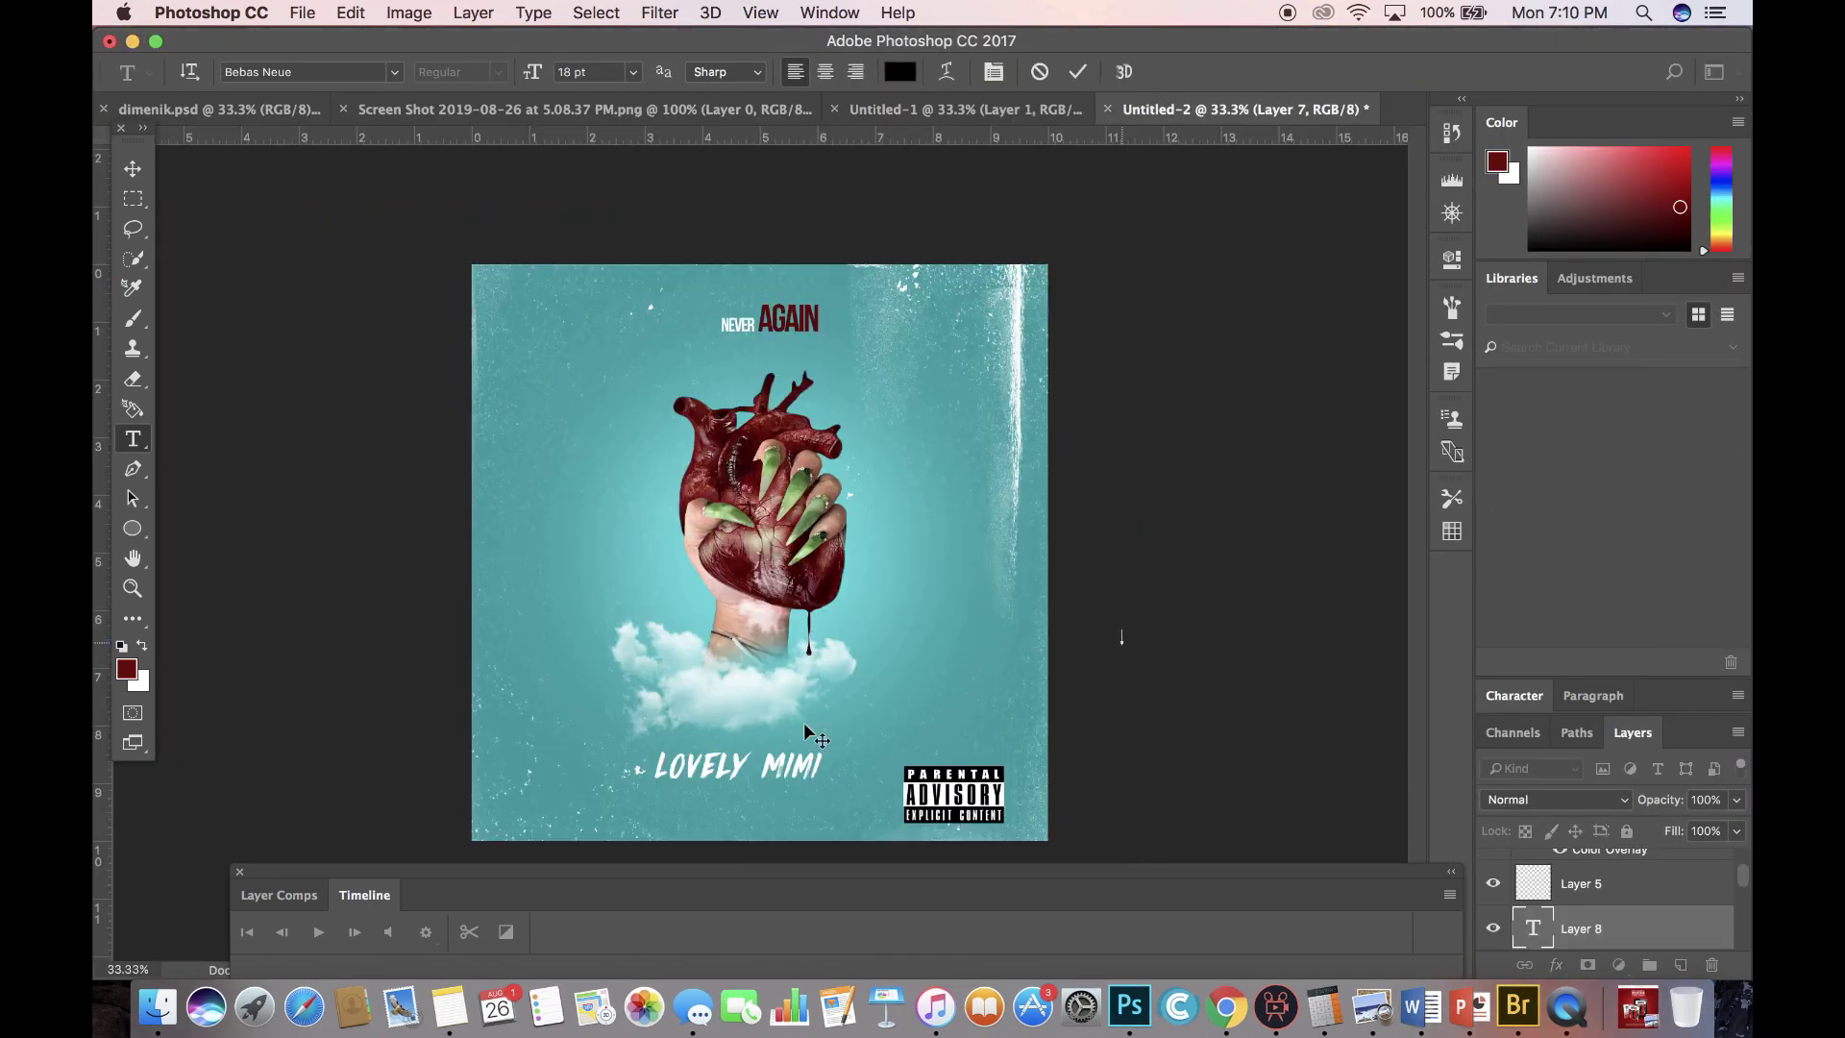
pyautogui.click(126, 174)
pyautogui.click(133, 434)
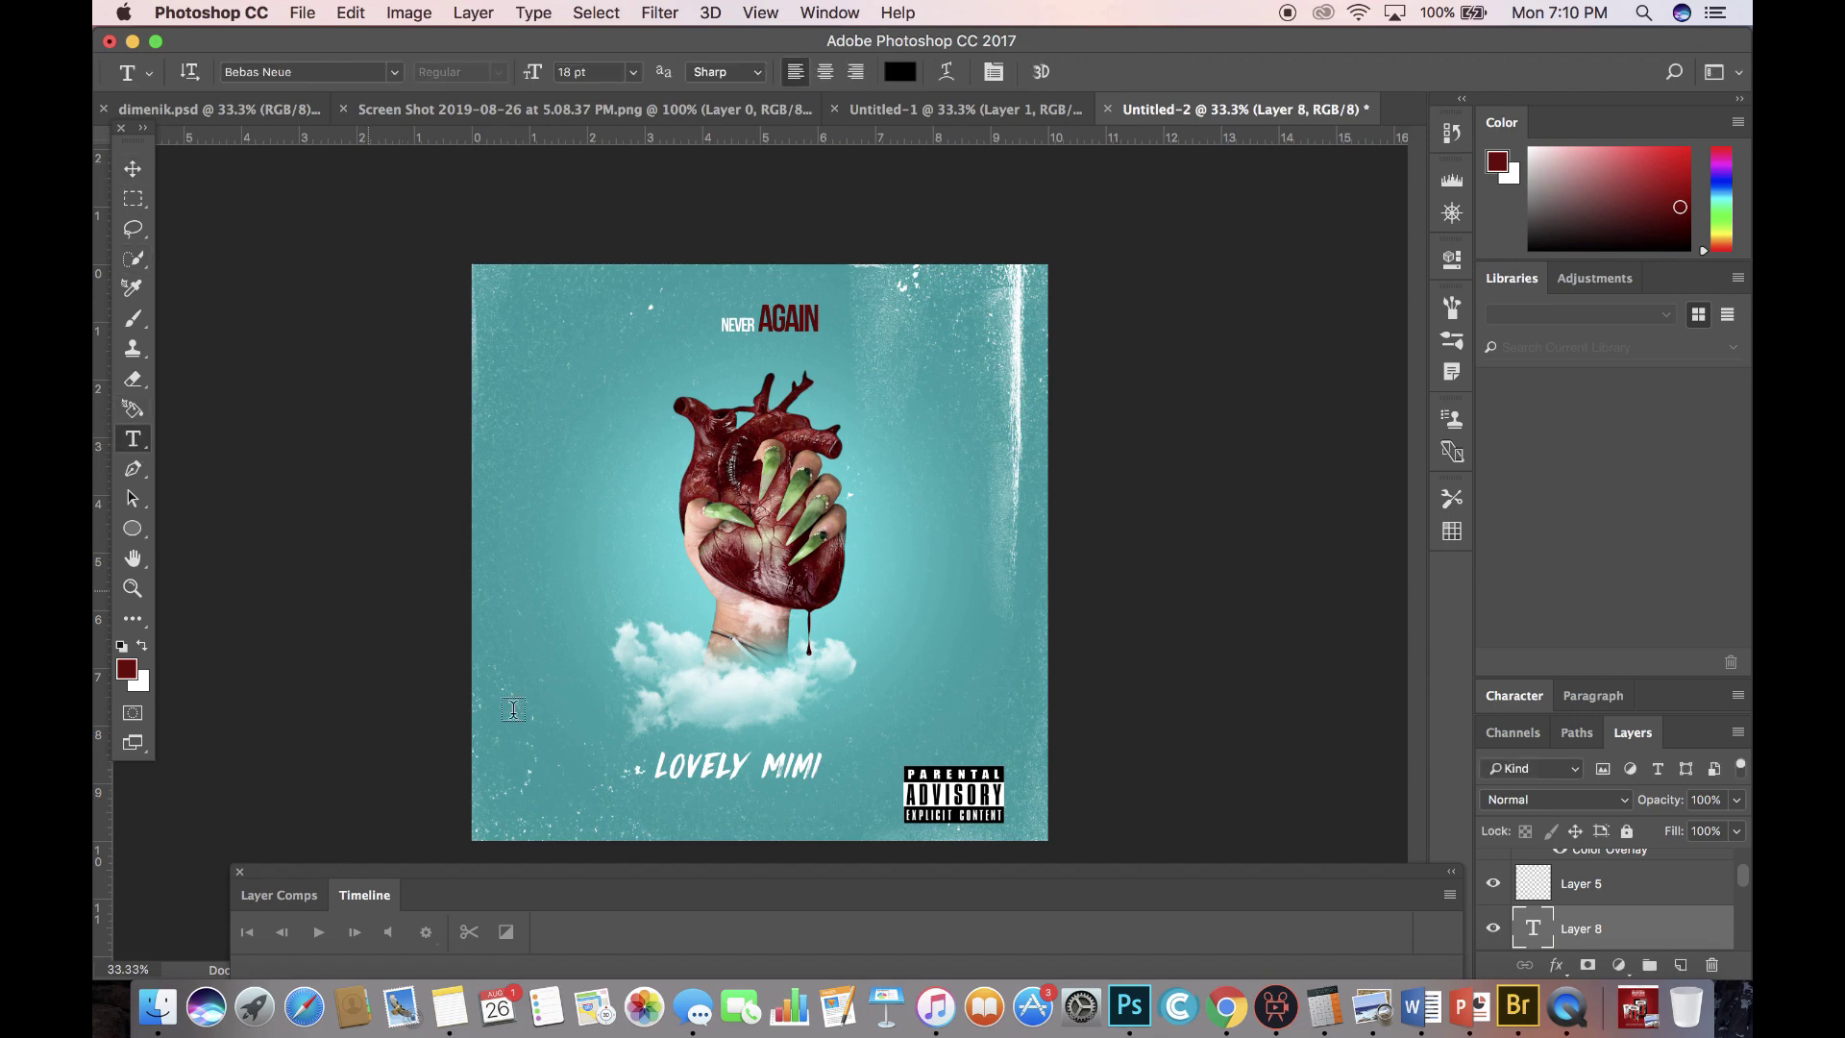
pyautogui.click(675, 797)
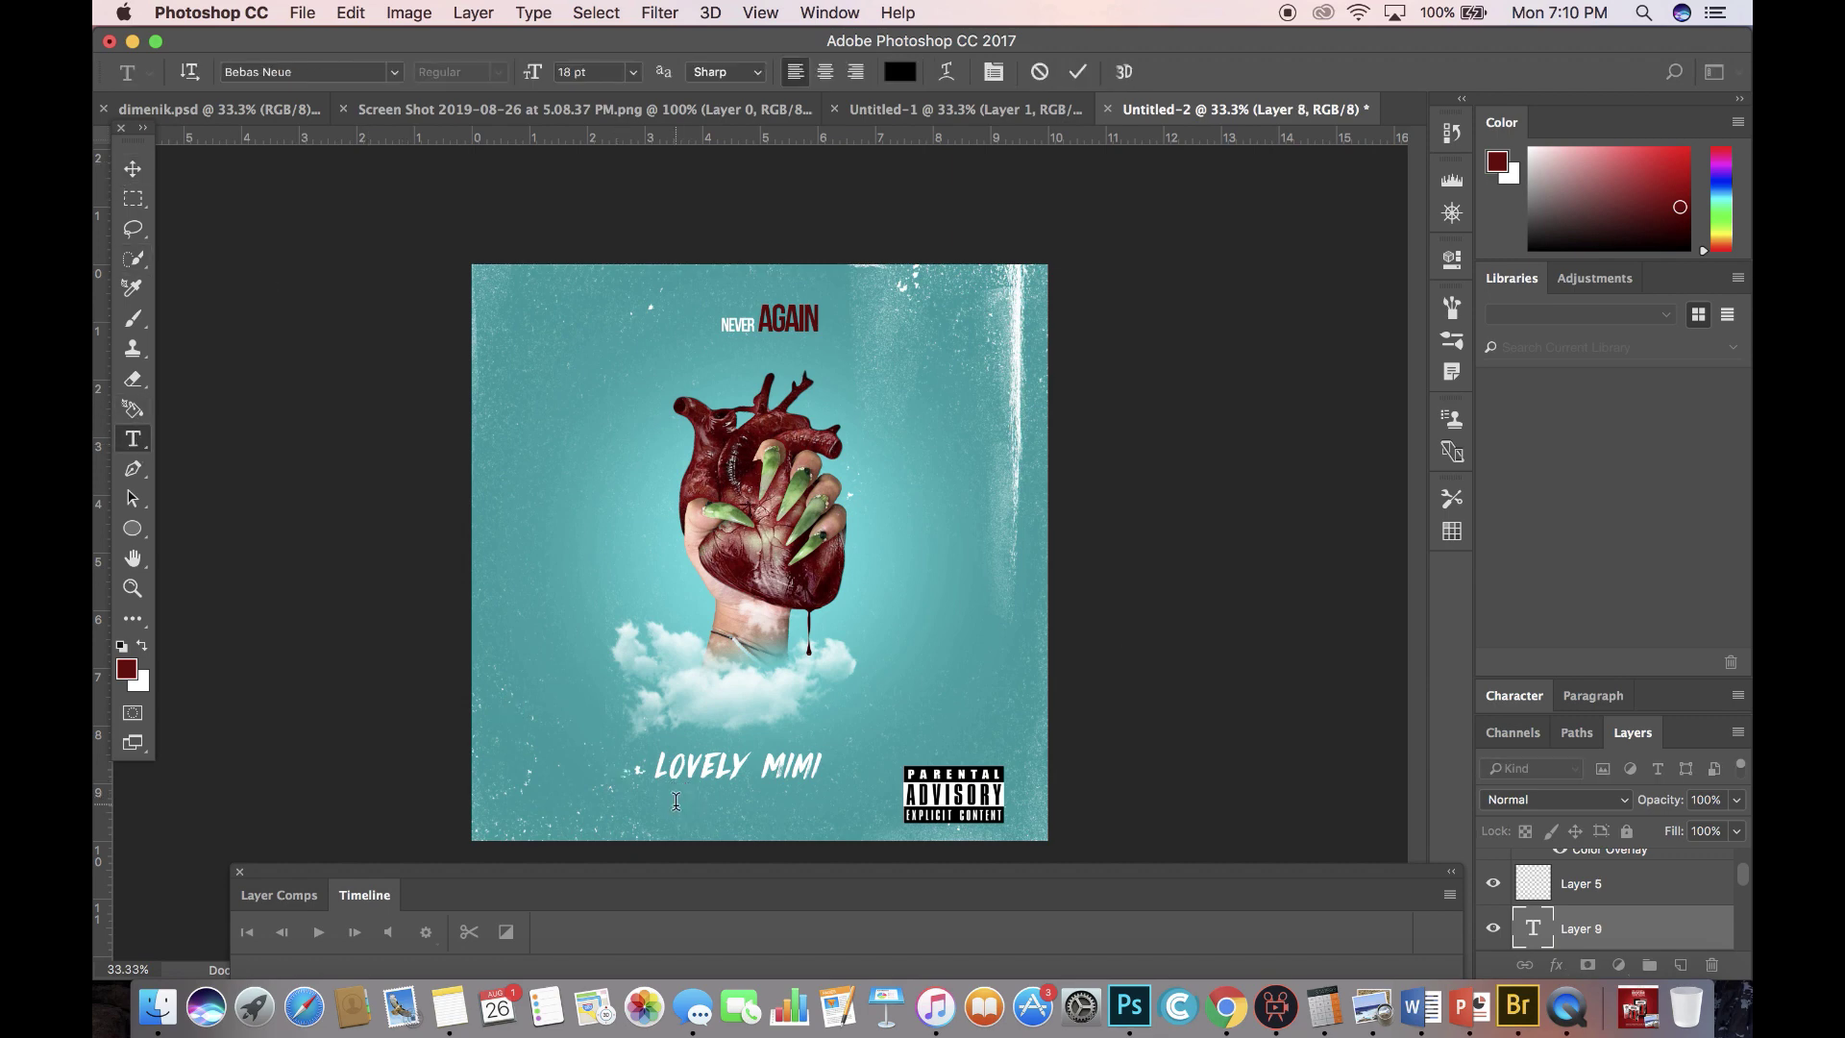
pyautogui.press('super+v')
# Recolour the whole producer credit in dark red #630806, sampled from the word AGAIN.
pyautogui.press('super+a')
pyautogui.click(899, 72)
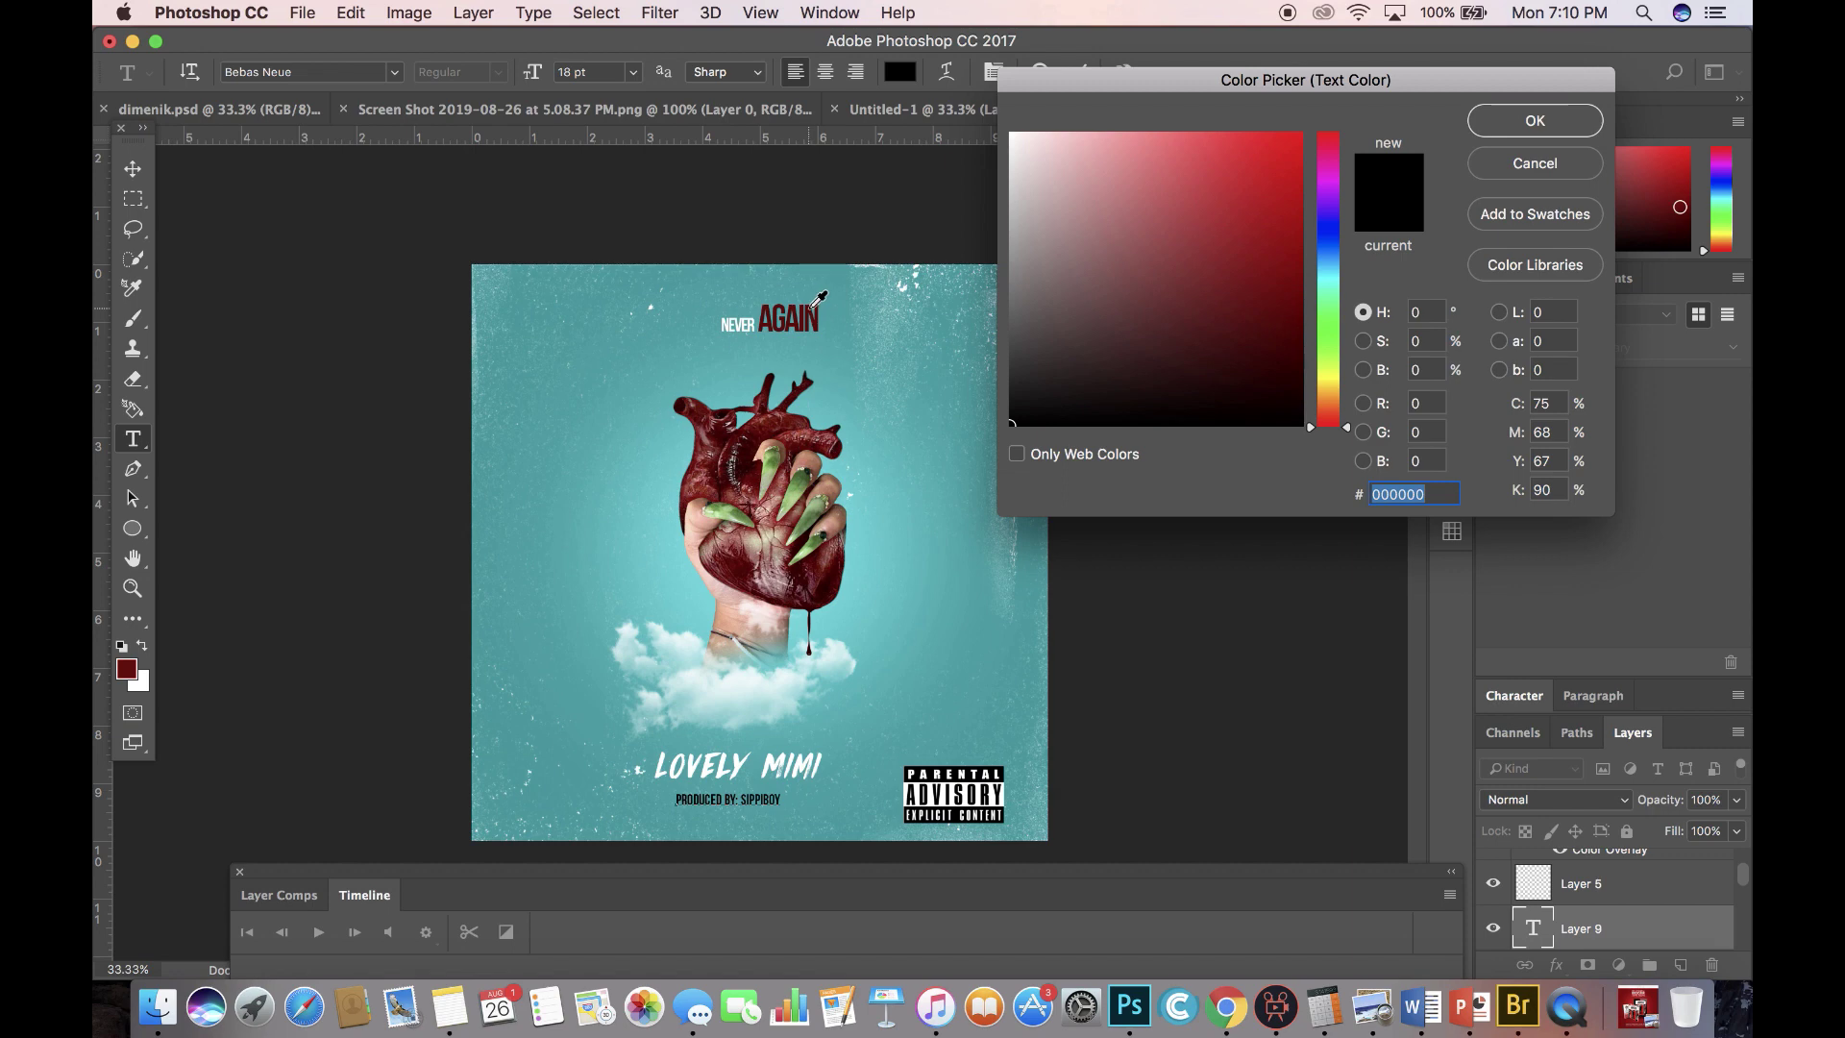
pyautogui.click(814, 303)
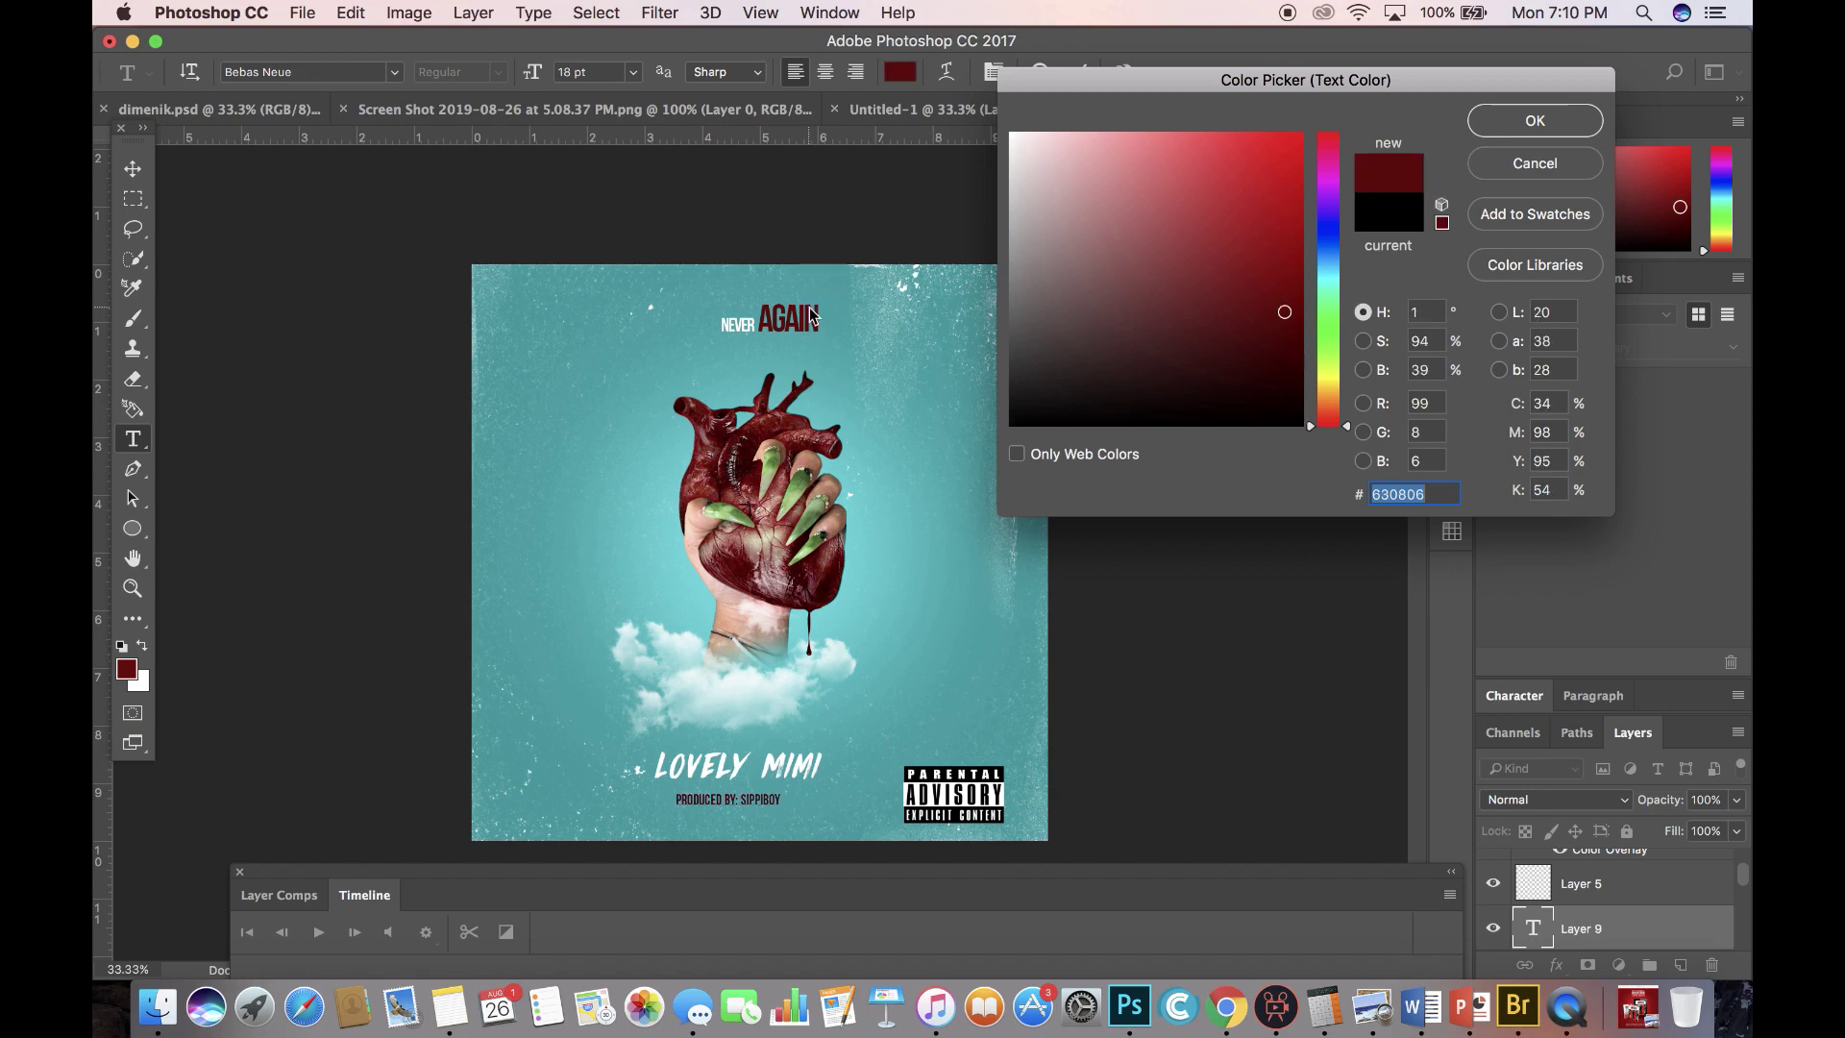
pyautogui.click(1528, 107)
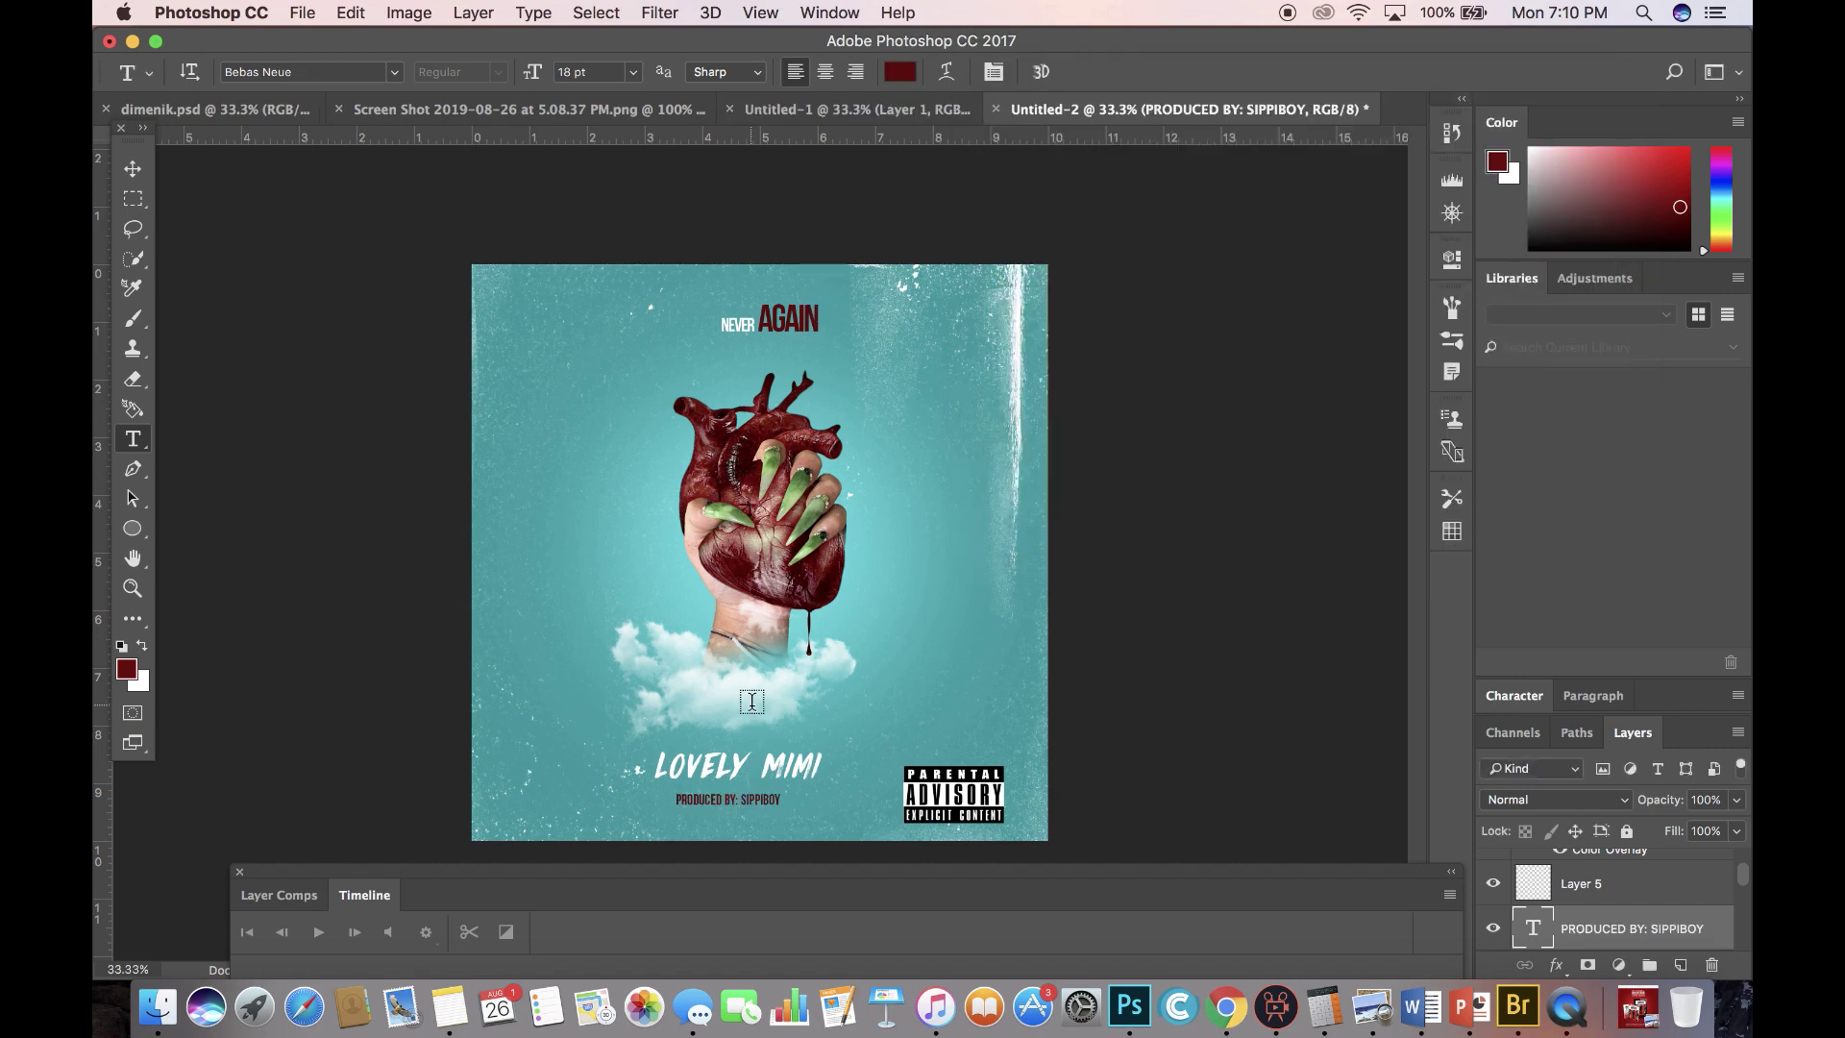
pyautogui.click(135, 178)
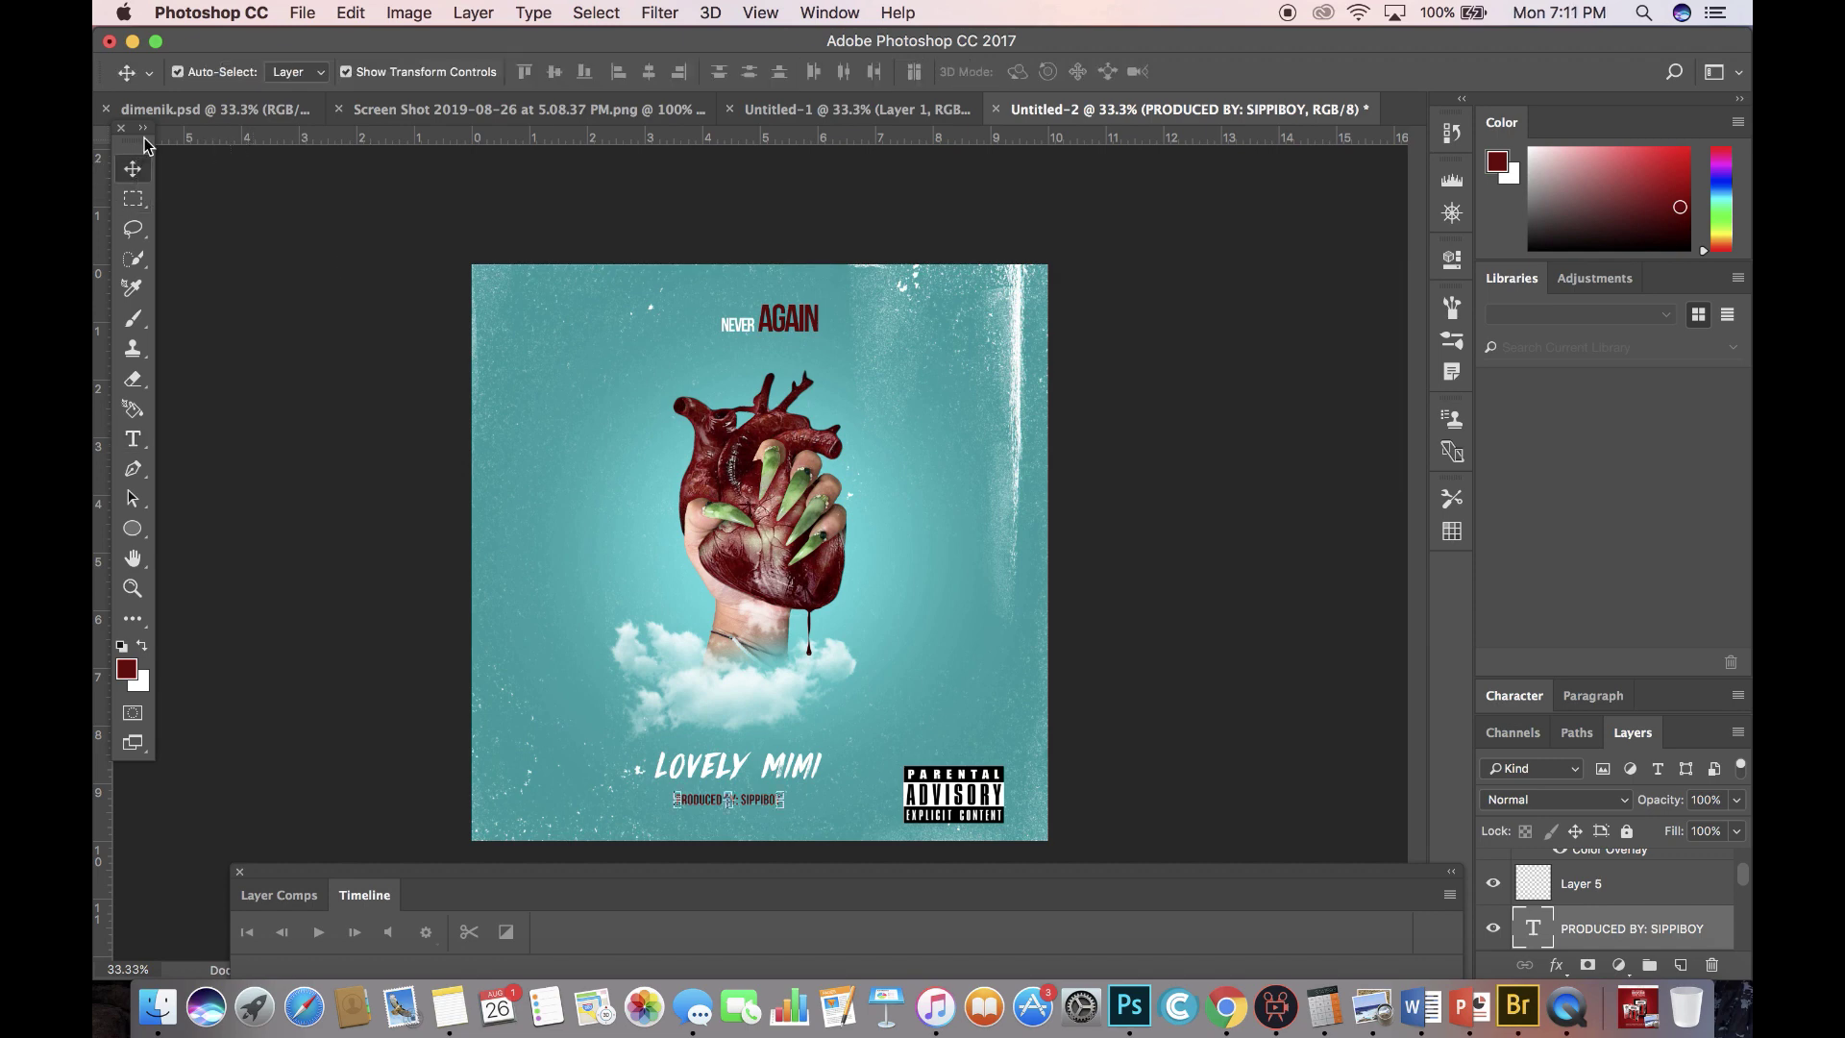
pyautogui.click(807, 651)
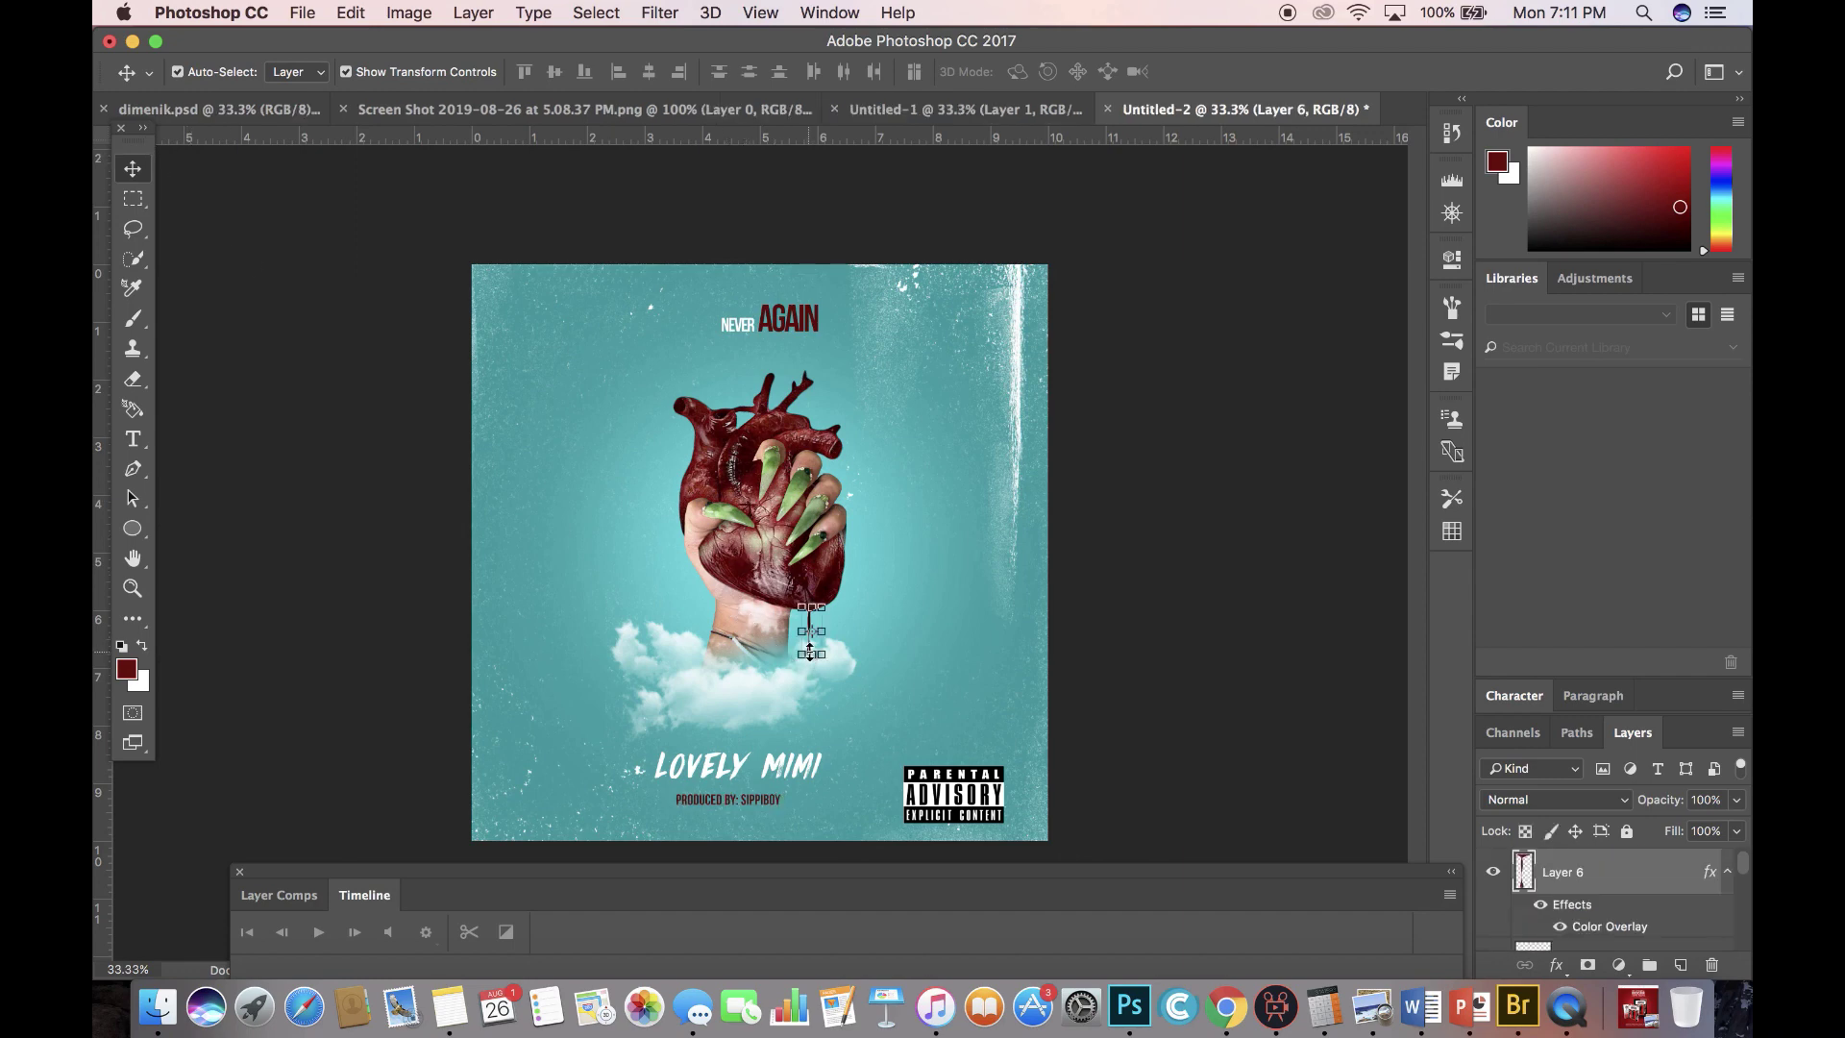
pyautogui.click(384, 399)
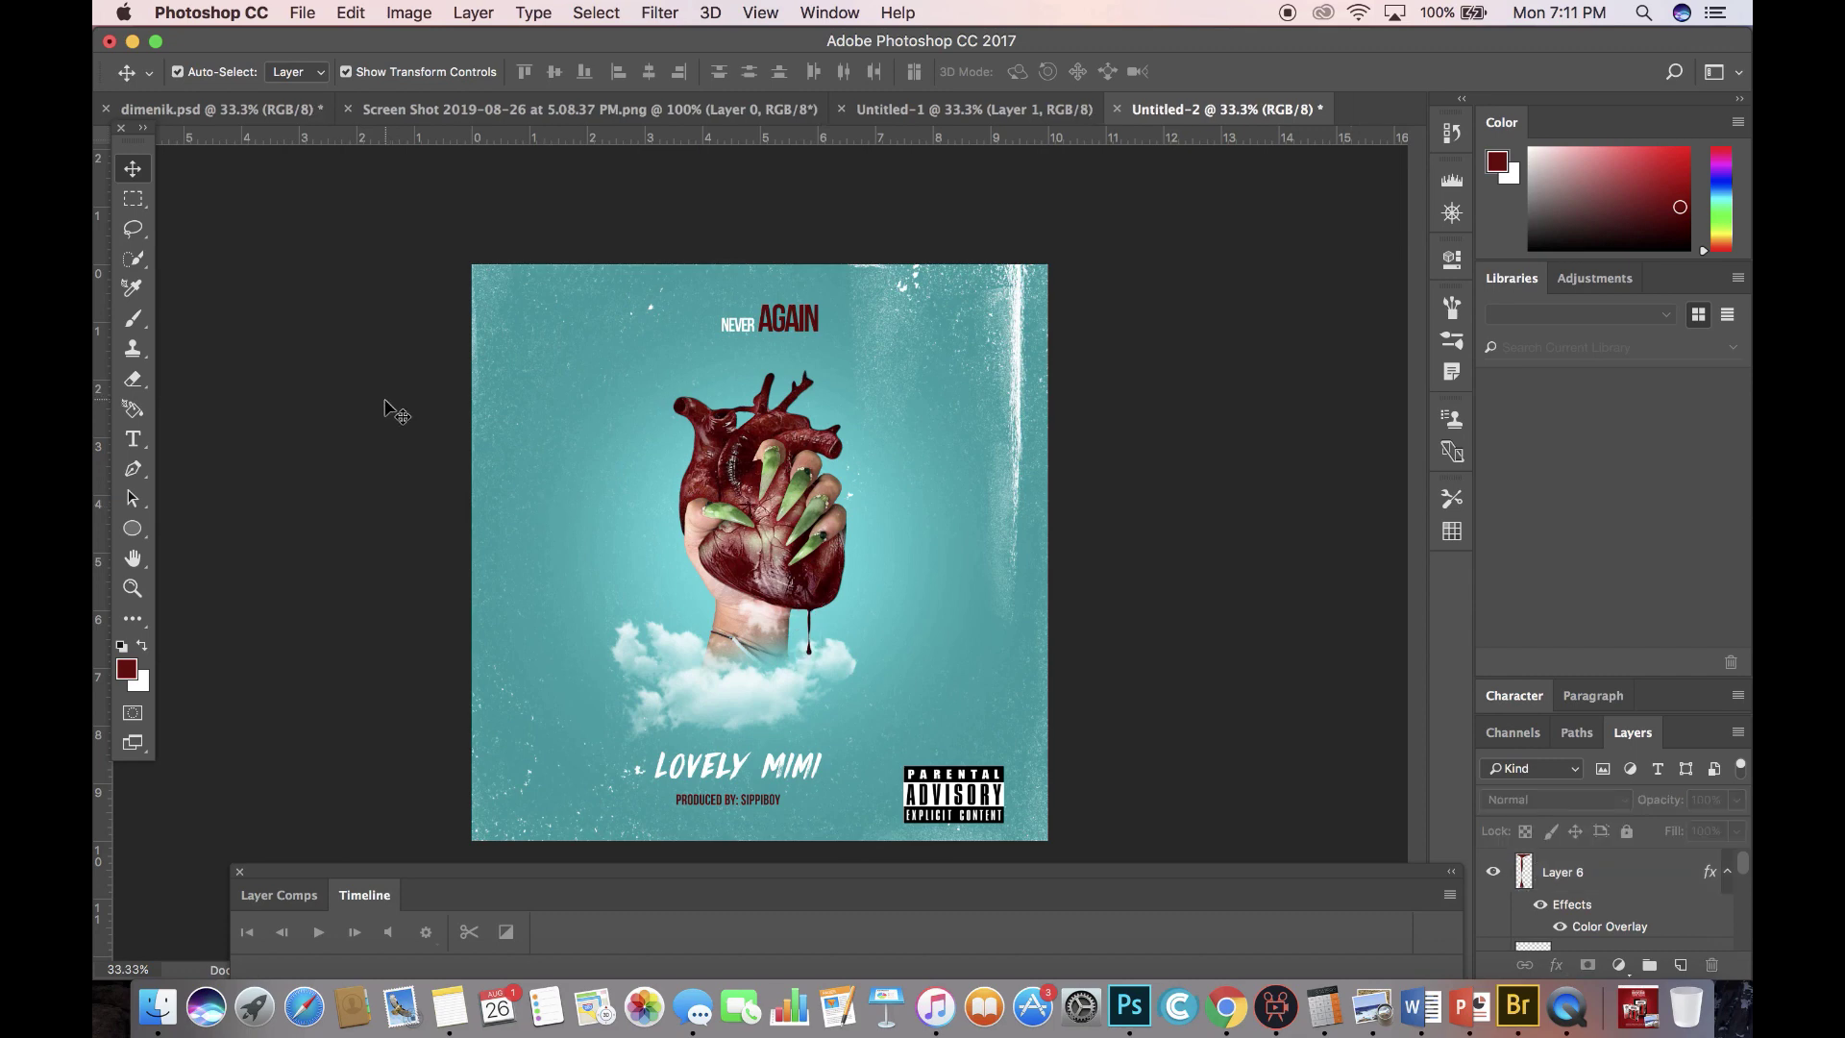
# Erase the cloud haze covering the wrist on the cloud layer, using a soft 198 px eraser with 0% hardness.
pyautogui.click(731, 692)
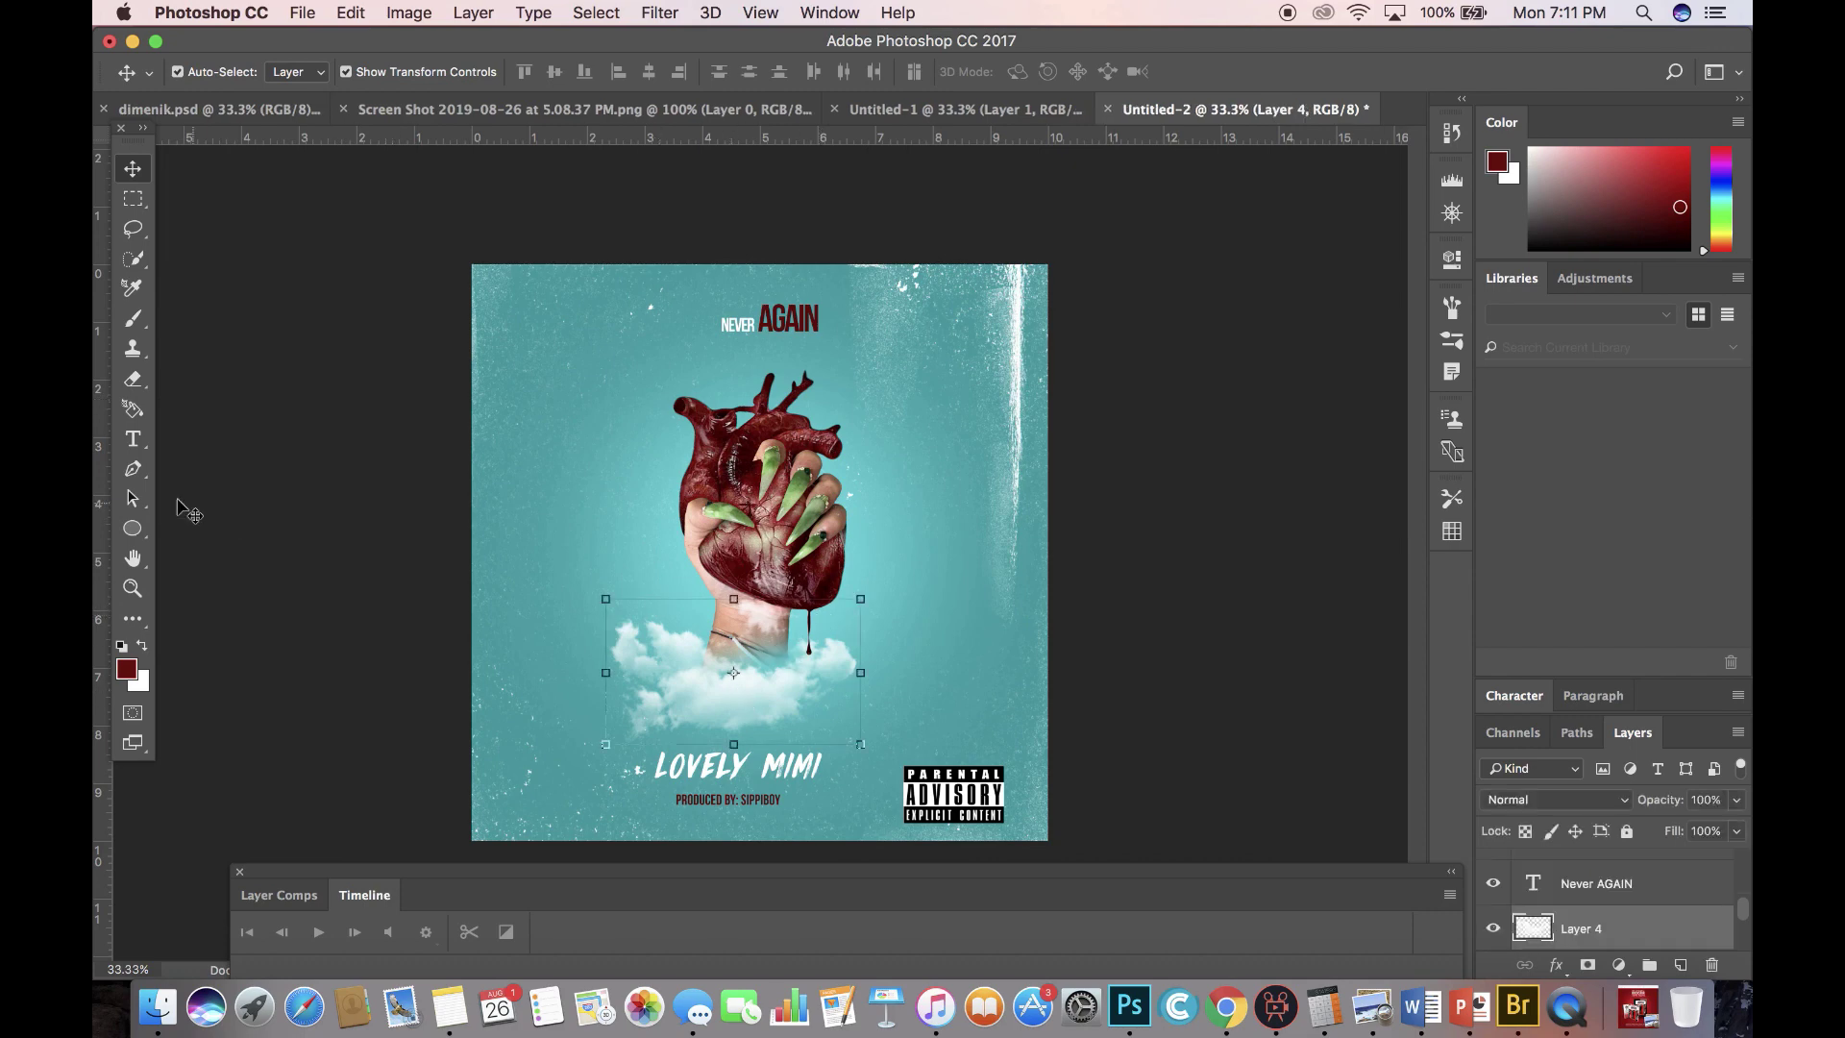
pyautogui.click(133, 378)
pyautogui.click(221, 376)
pyautogui.click(213, 73)
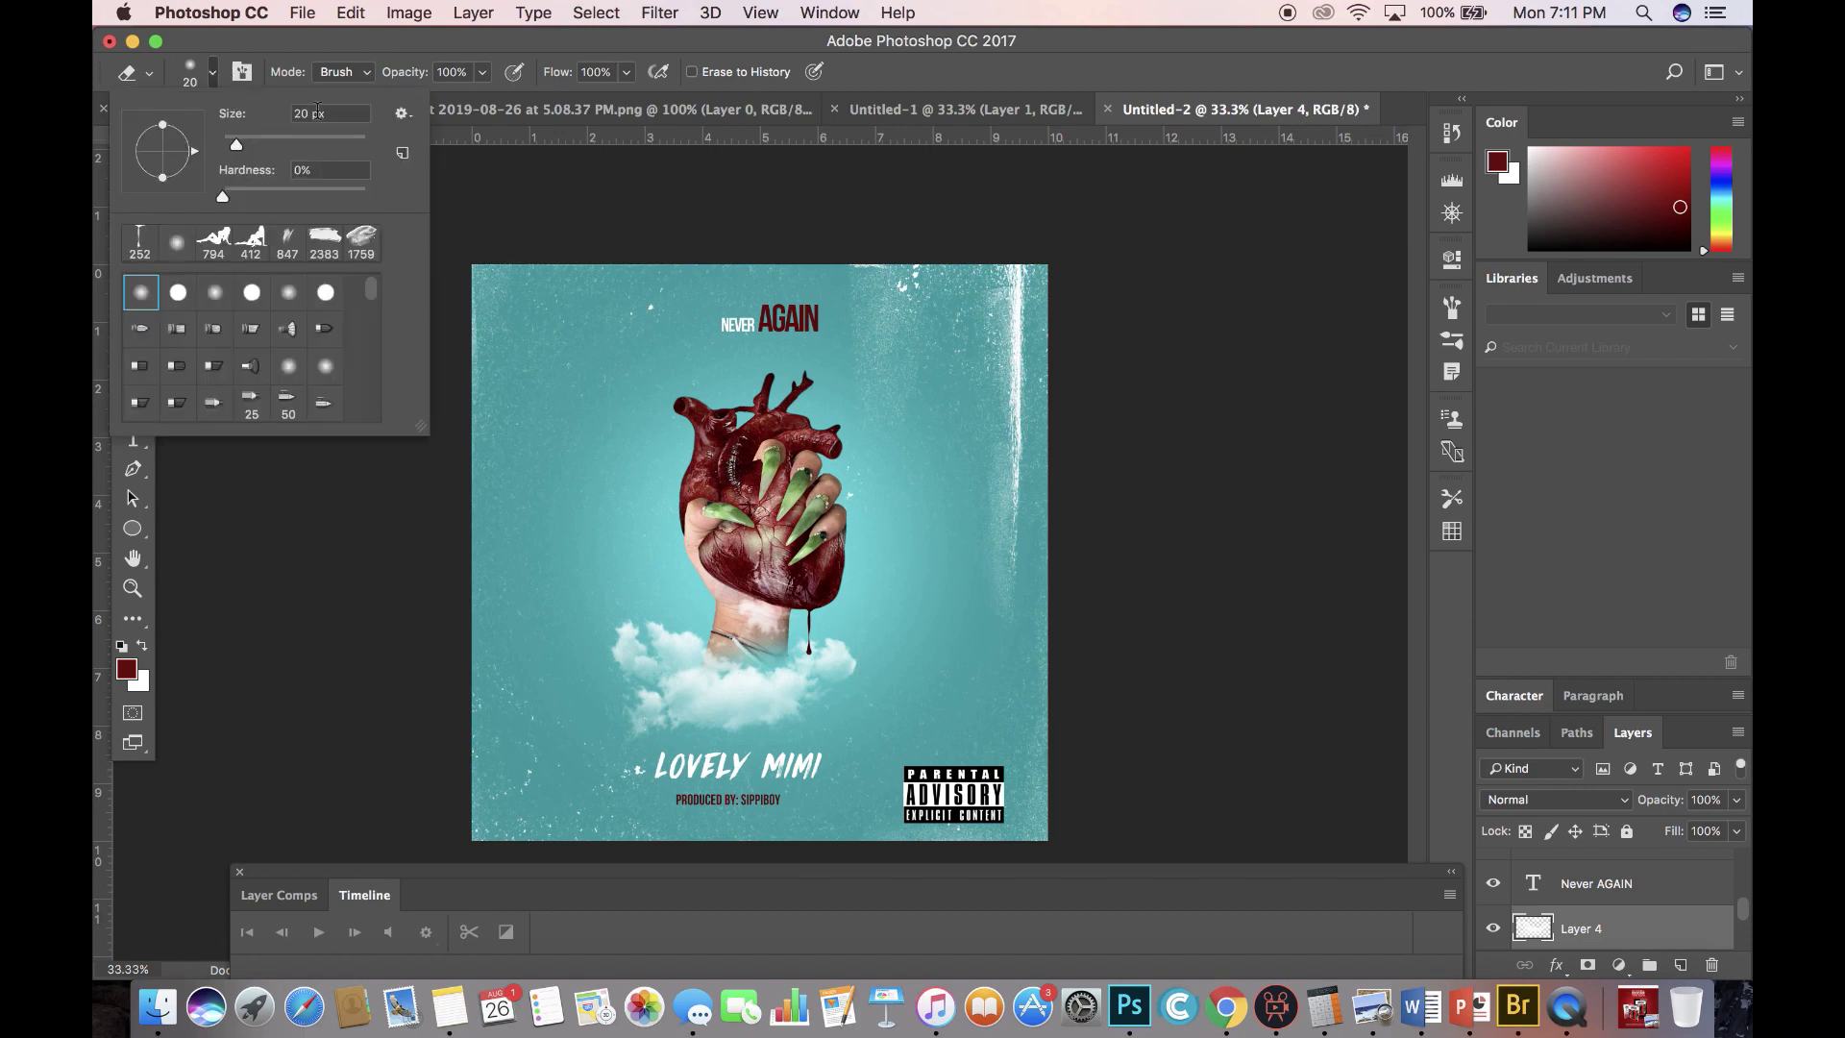
pyautogui.click(328, 139)
pyautogui.moveTo(781, 610)
pyautogui.mouseDown()
pyautogui.moveTo(718, 601)
pyautogui.moveTo(802, 623)
pyautogui.moveTo(764, 625)
pyautogui.moveTo(779, 625)
pyautogui.mouseUp()
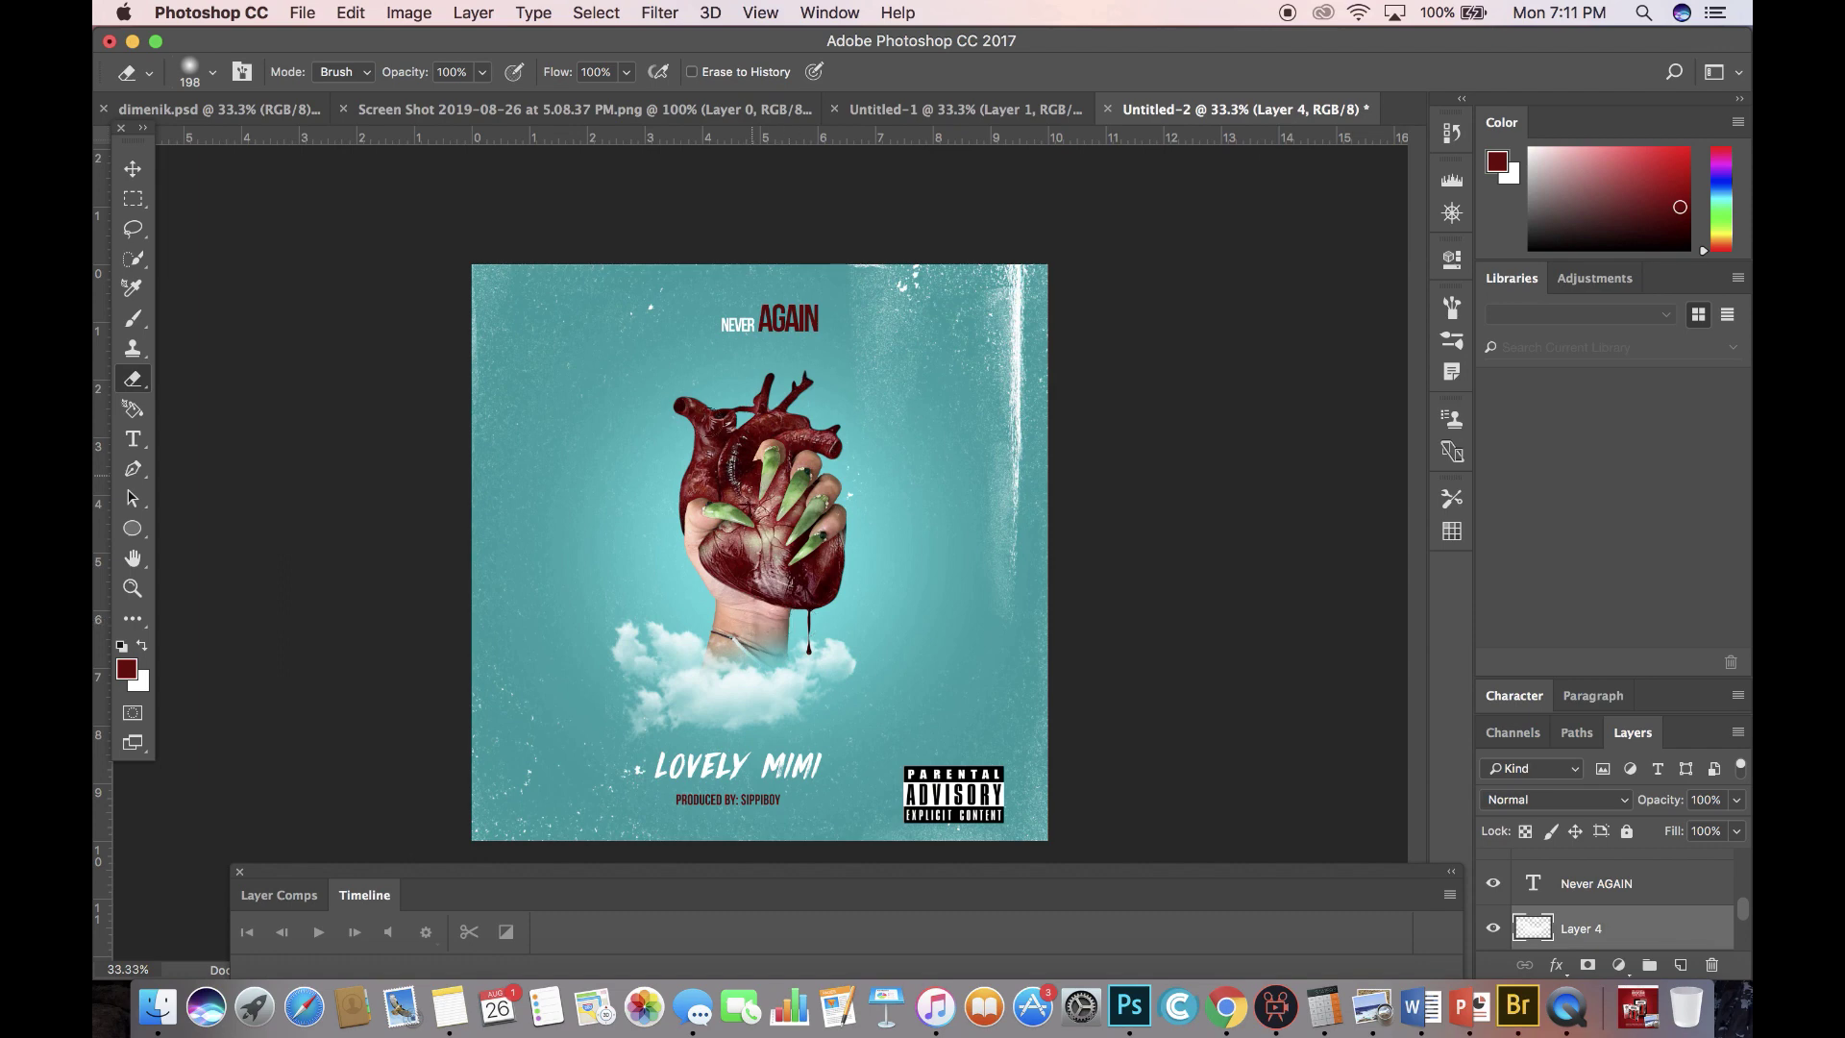
pyautogui.click(135, 165)
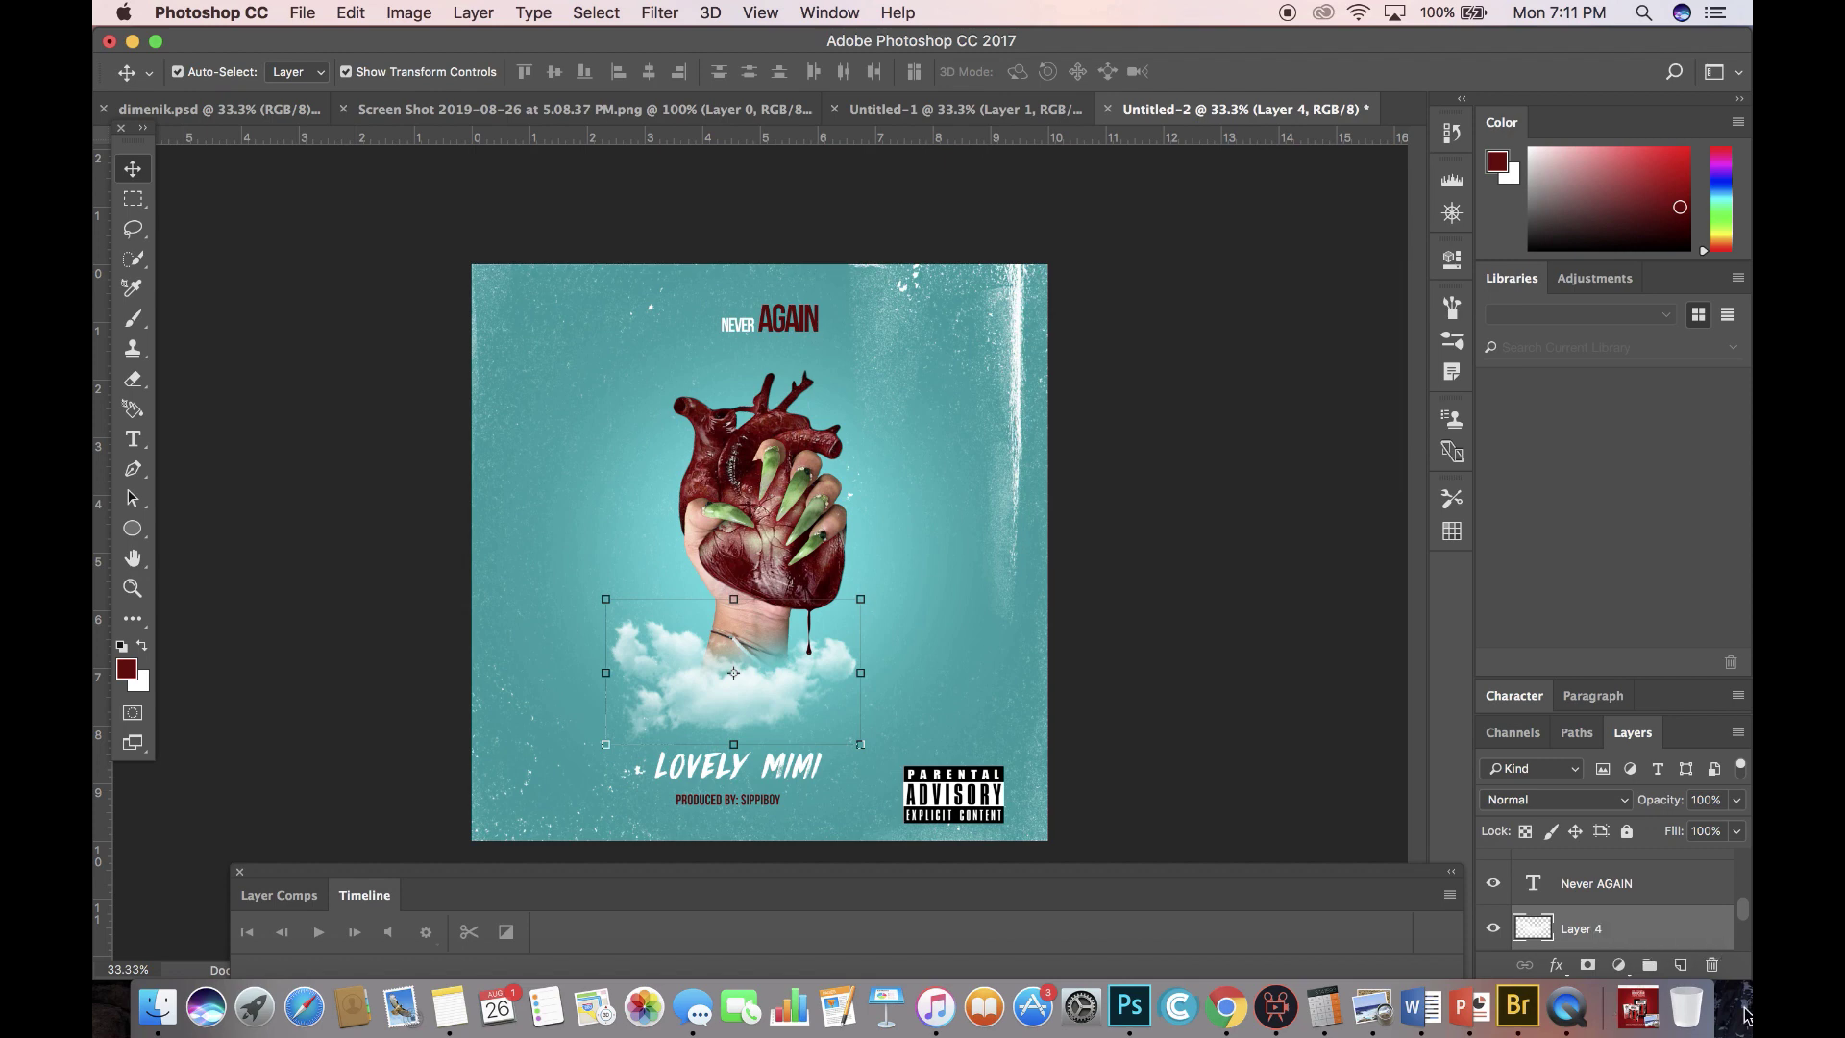
# Switch to QuickTime Player, quit it and enter "surp" as the file name for the unsaved screen recording.
pyautogui.click(1567, 1006)
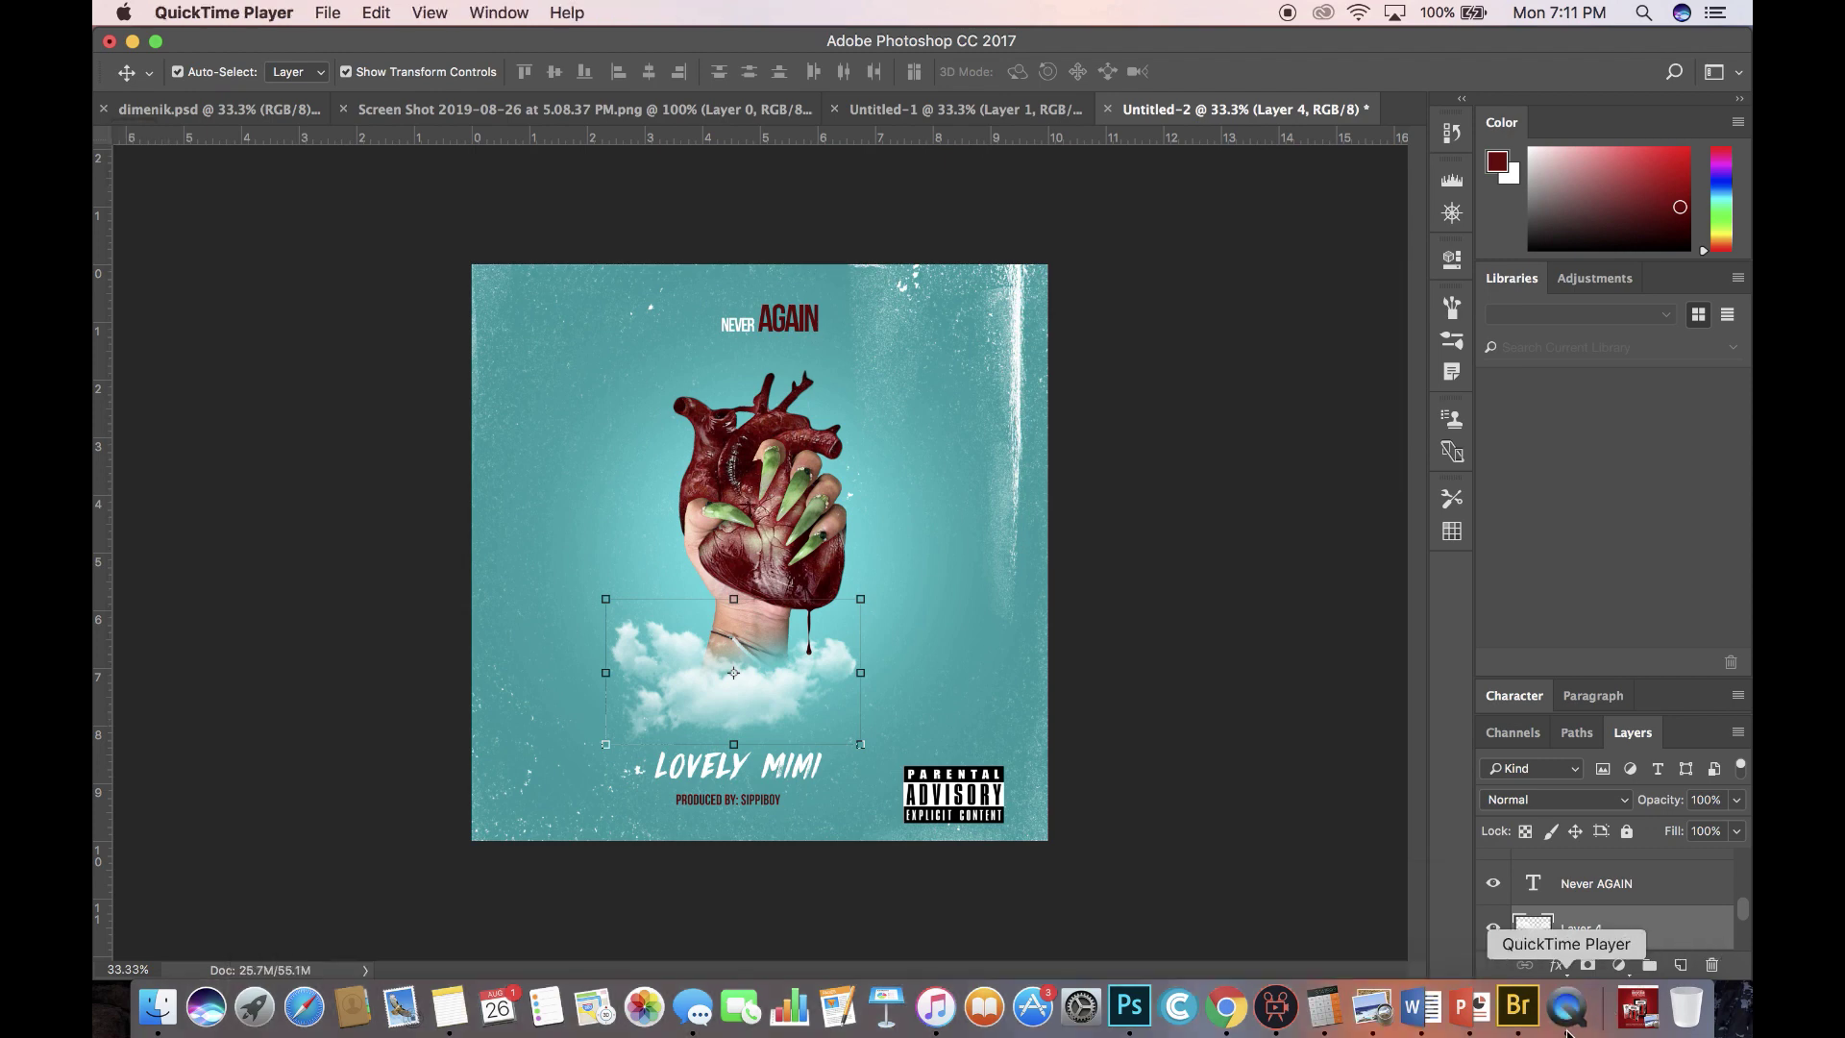
pyautogui.click(266, 13)
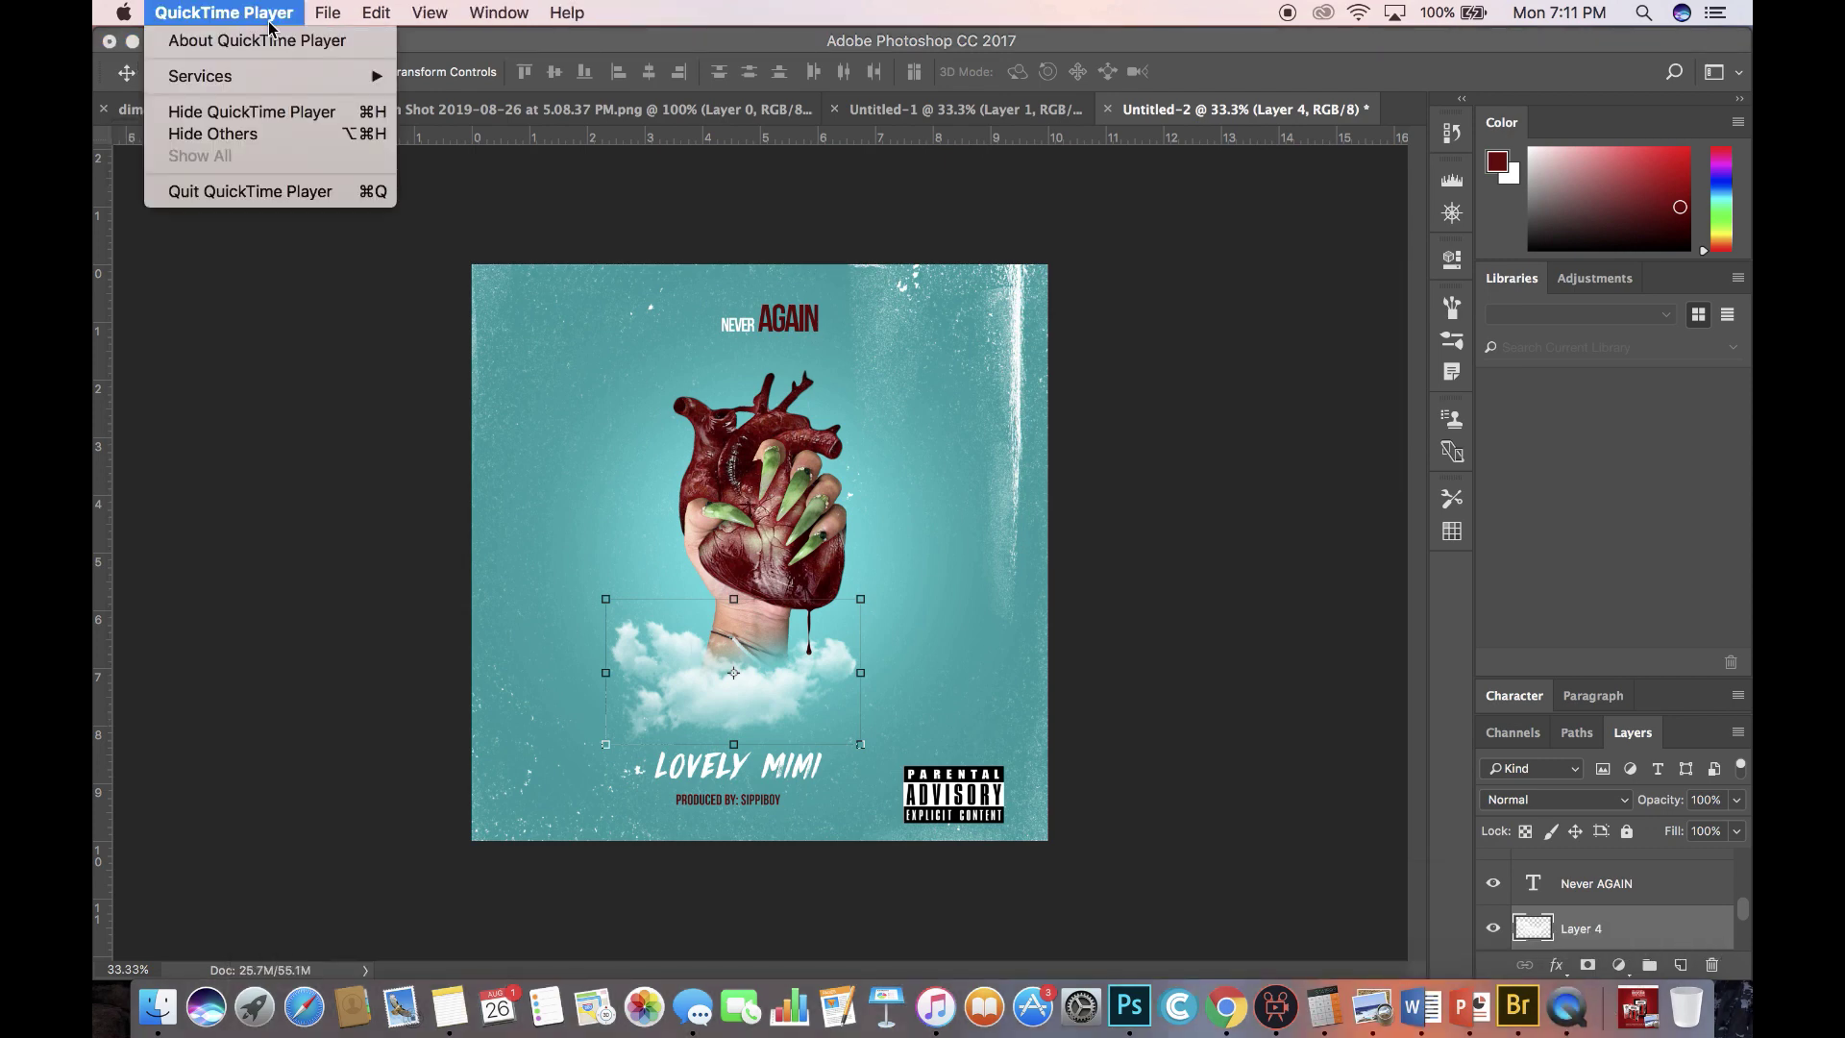
pyautogui.click(269, 192)
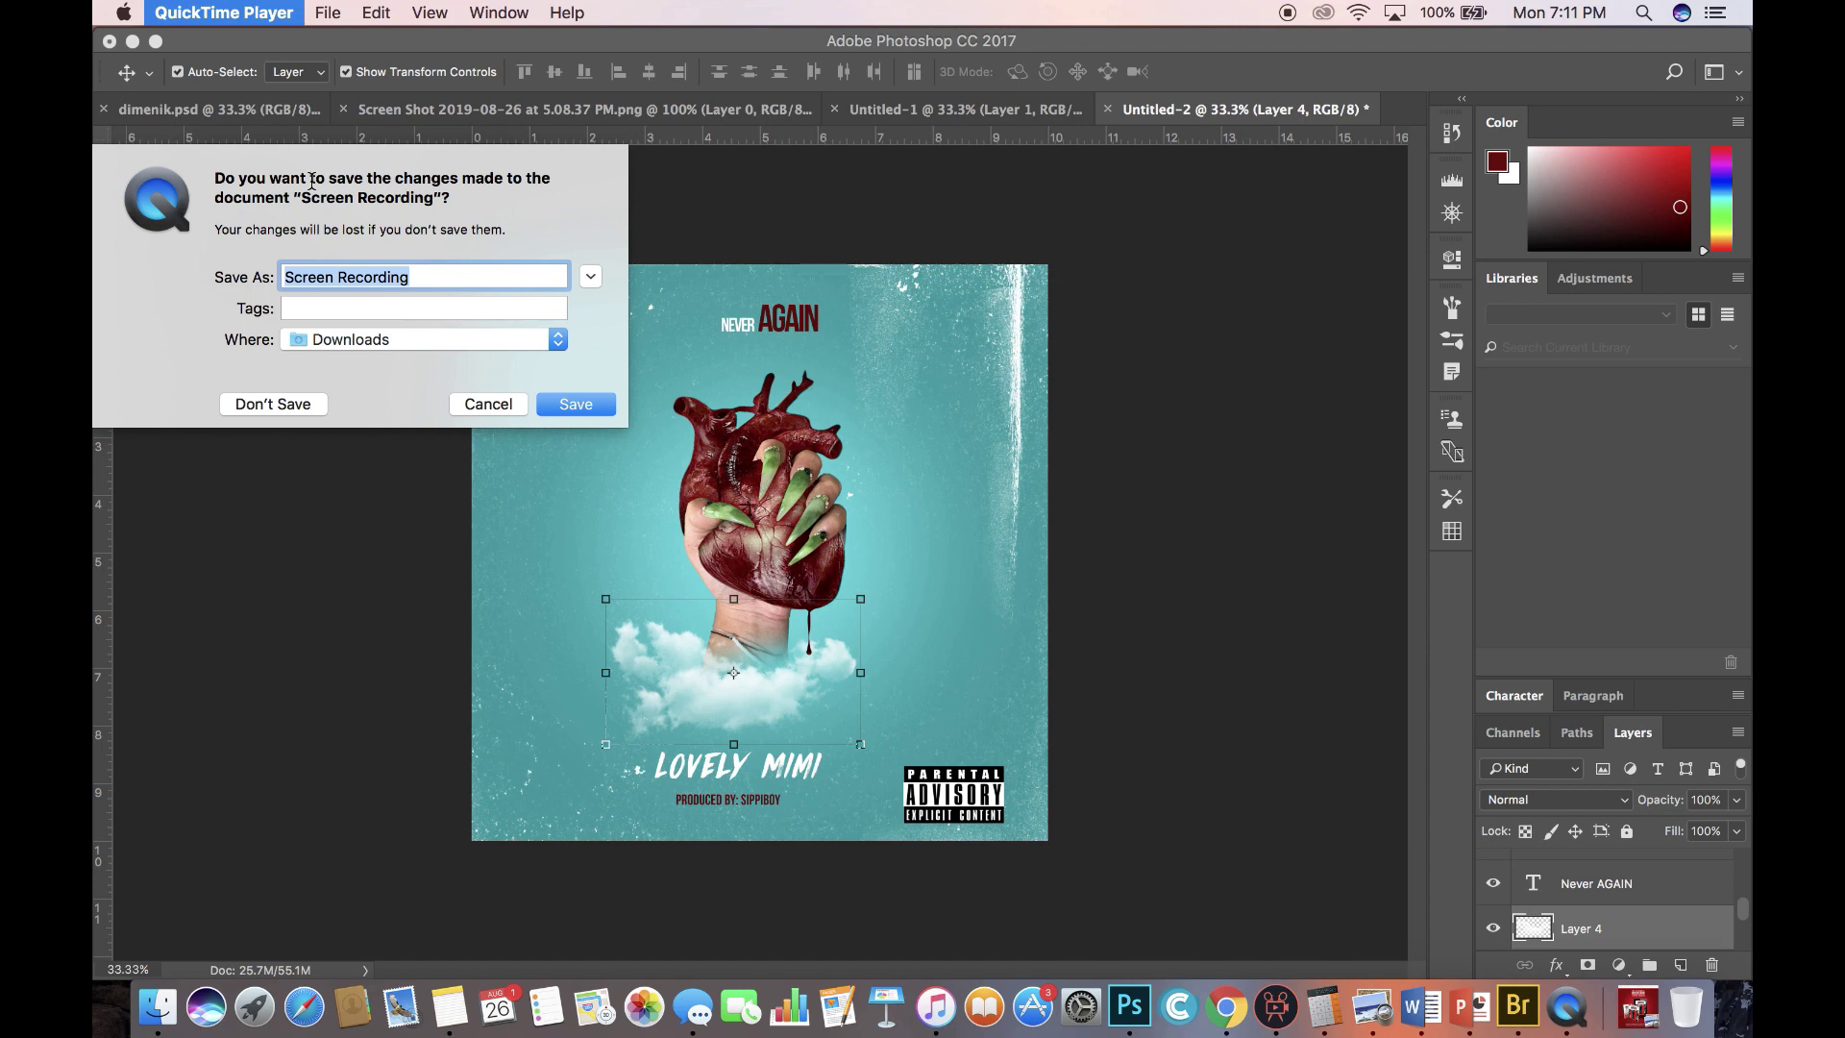
pyautogui.write('surp')
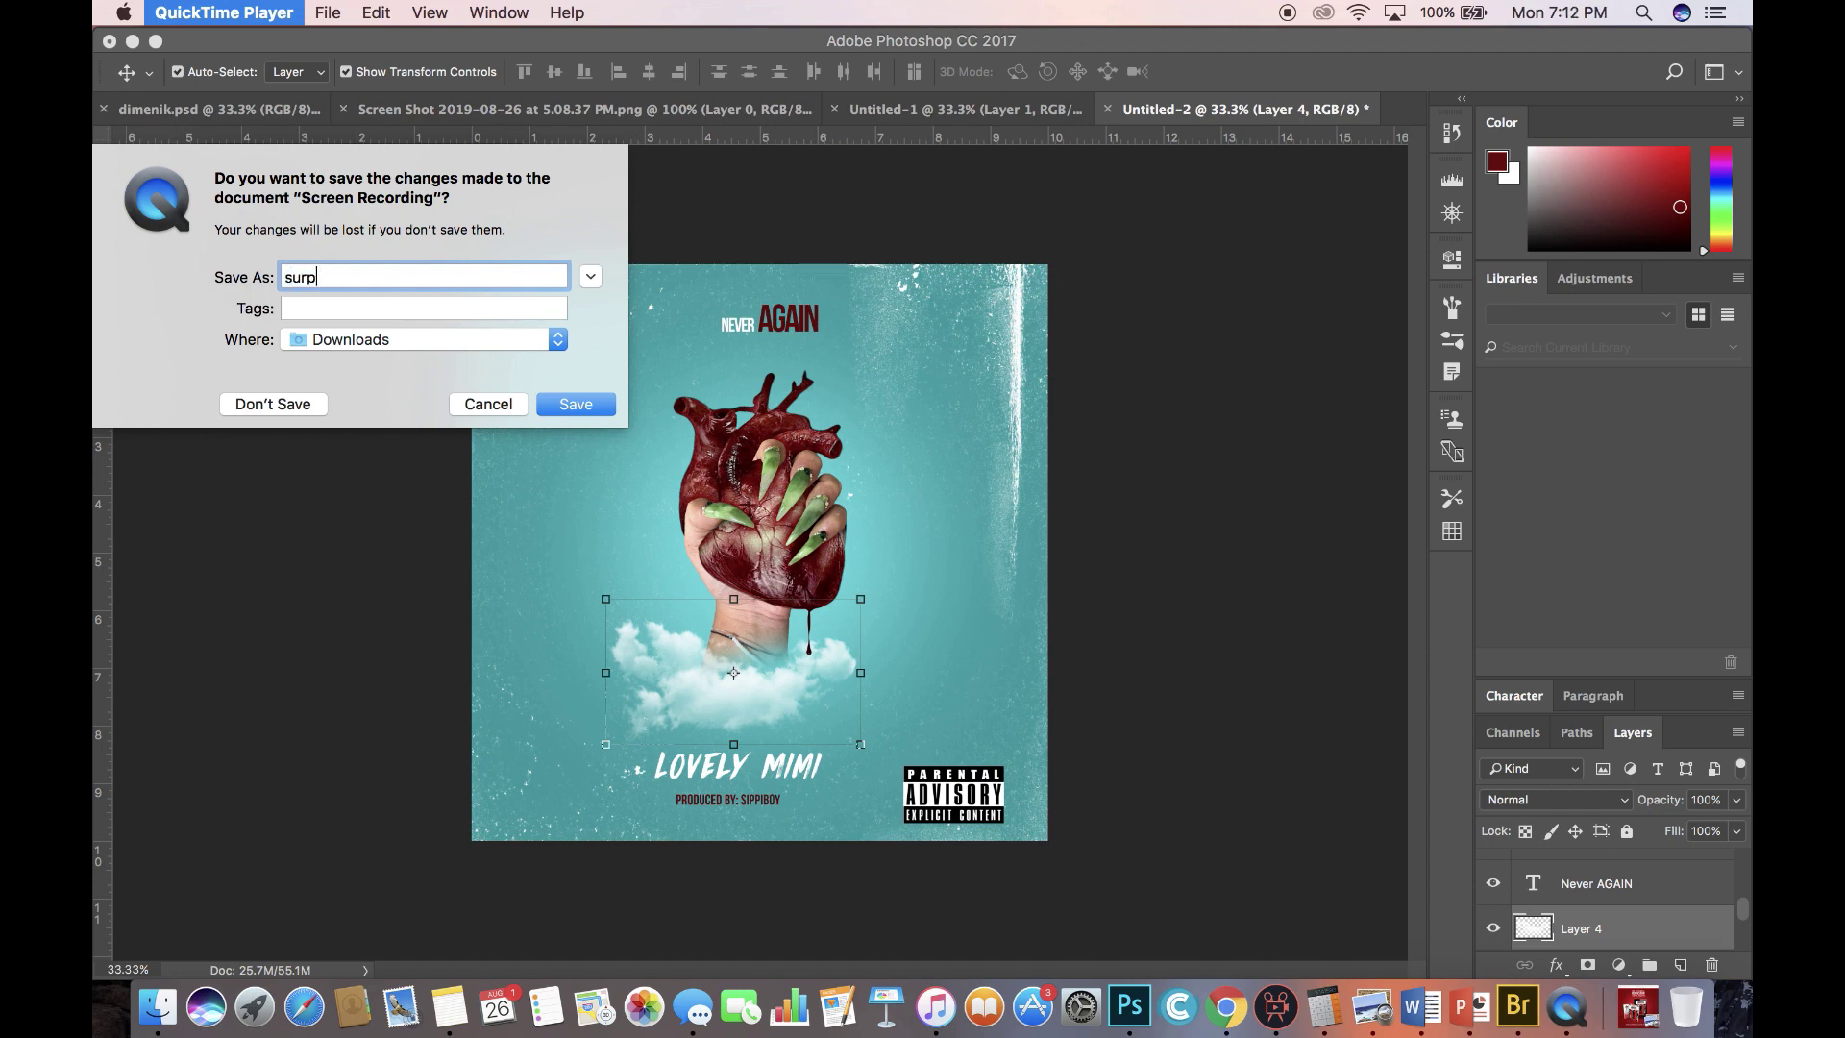